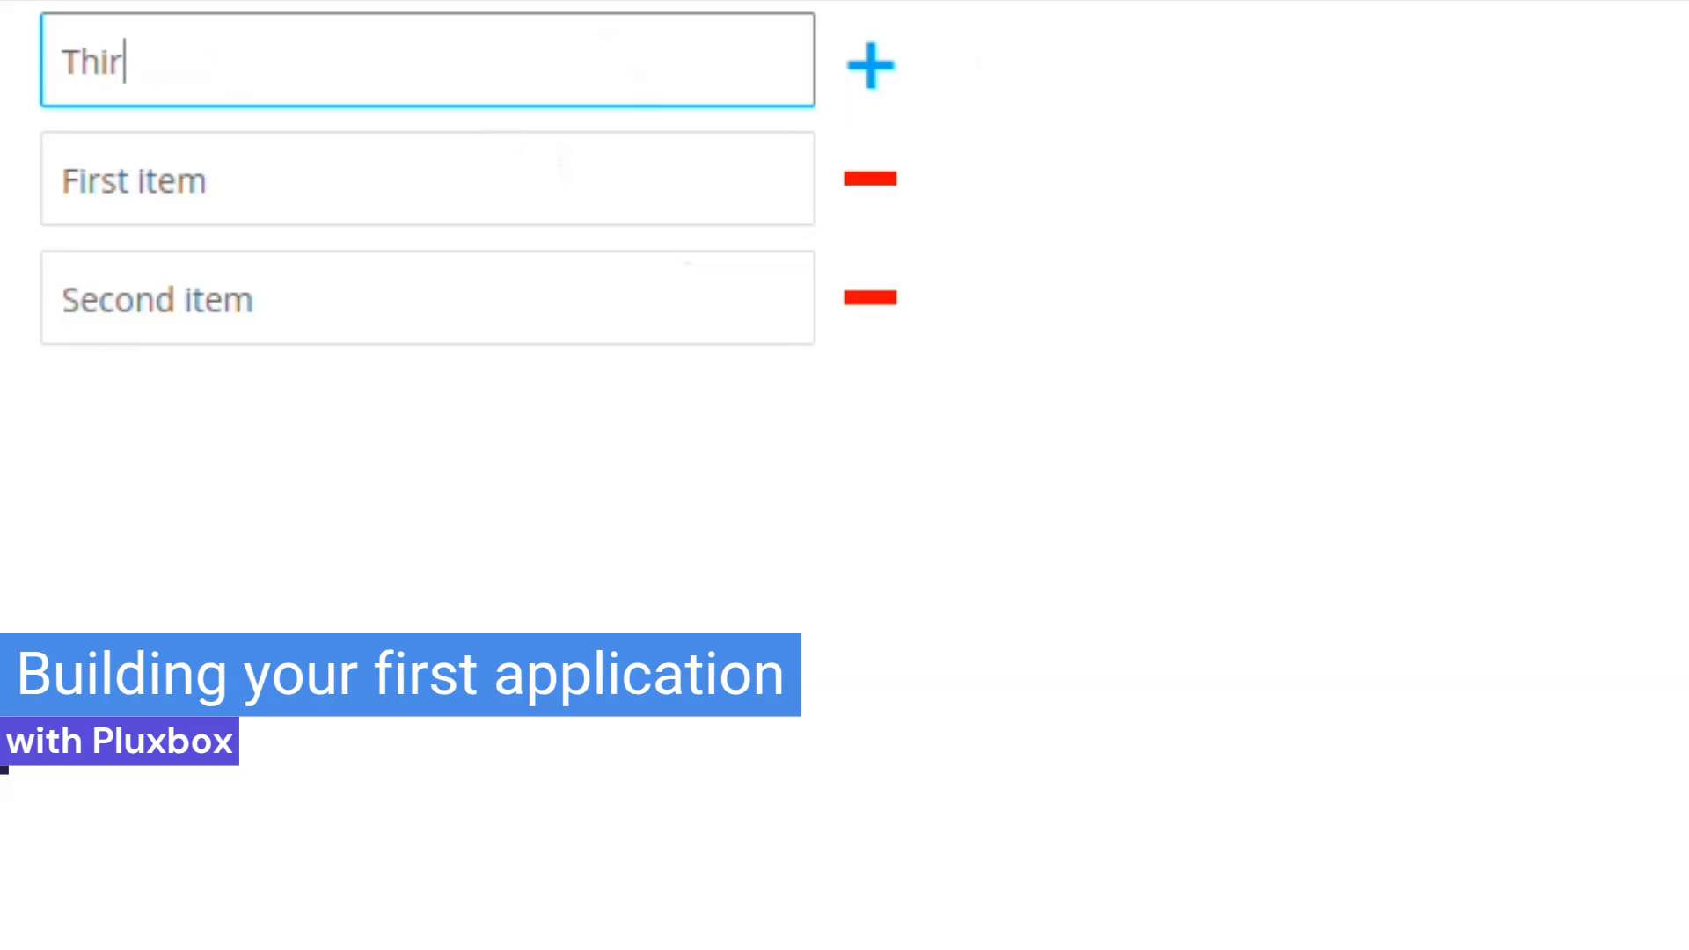
# - Try the finished list app by adding the entered item, then removing it and the second item
pyautogui.click(871, 64)
pyautogui.click(870, 416)
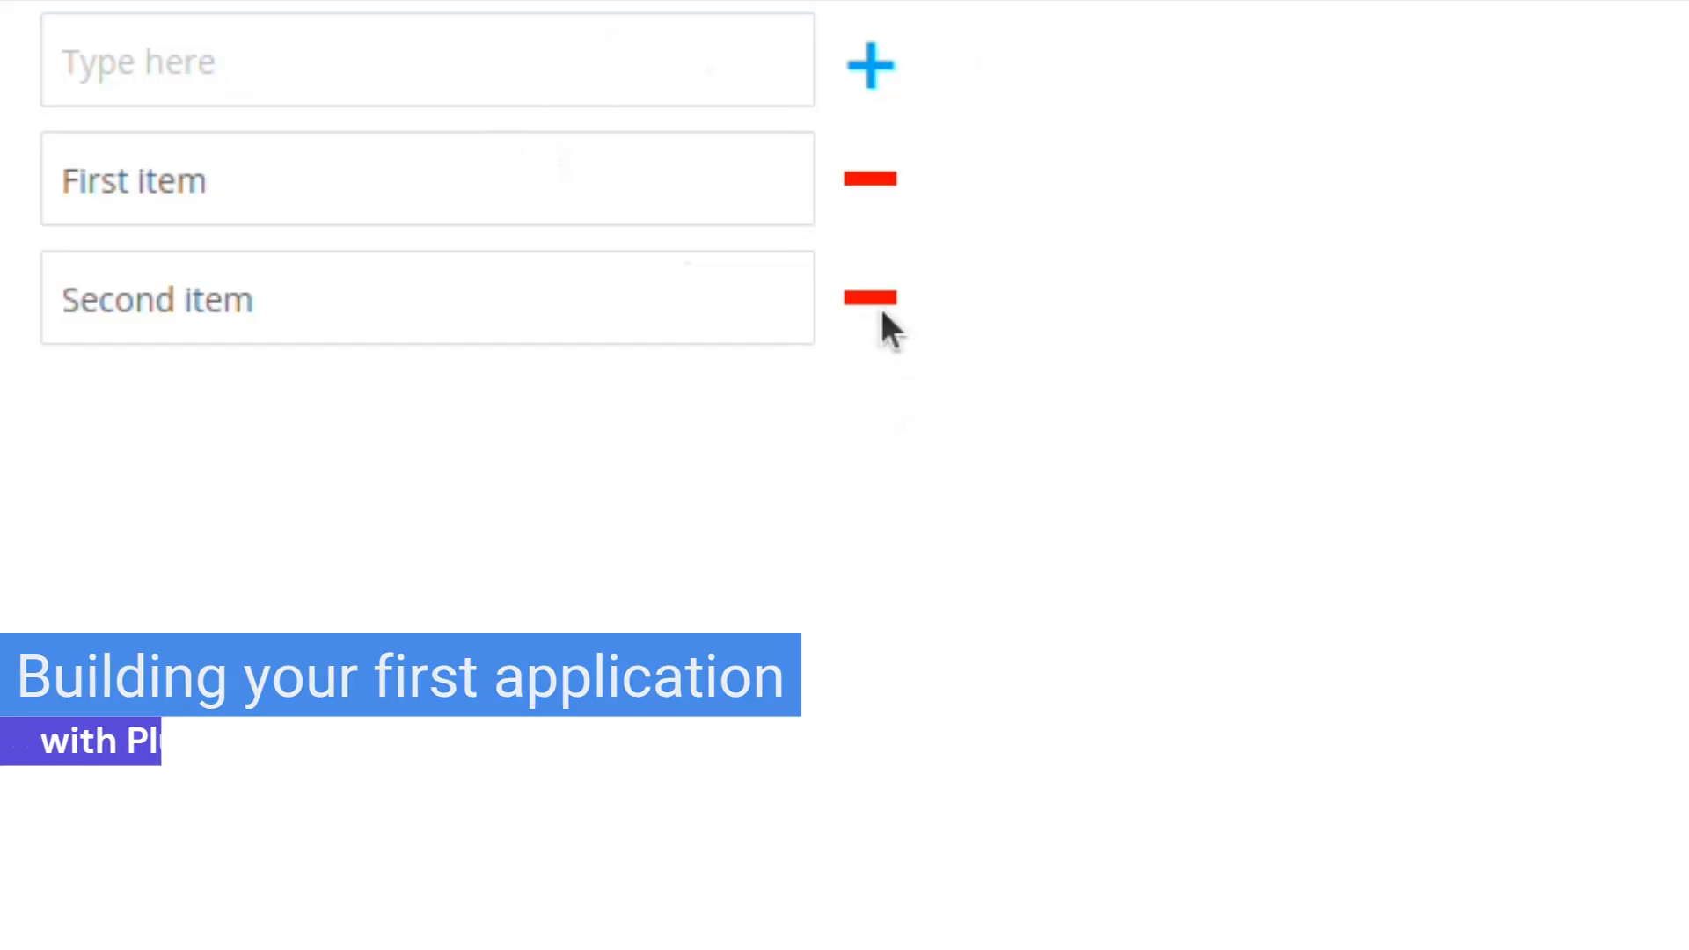
pyautogui.click(870, 298)
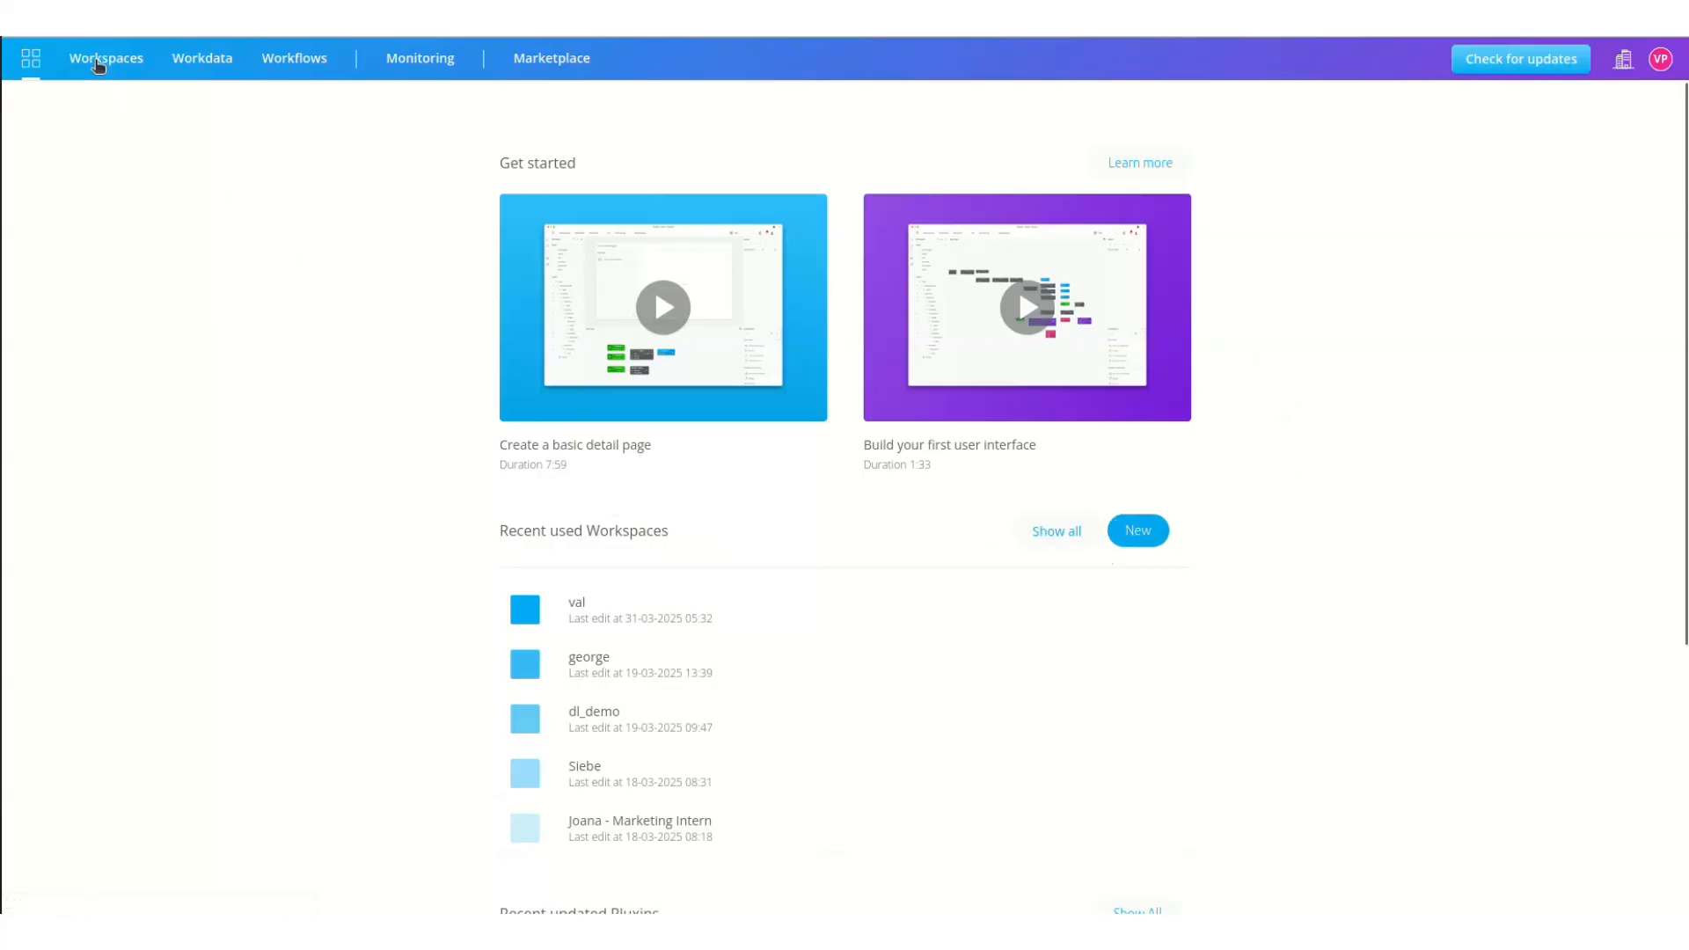
# - Create a new workspace named first_project and open it in the editor
pyautogui.click(104, 67)
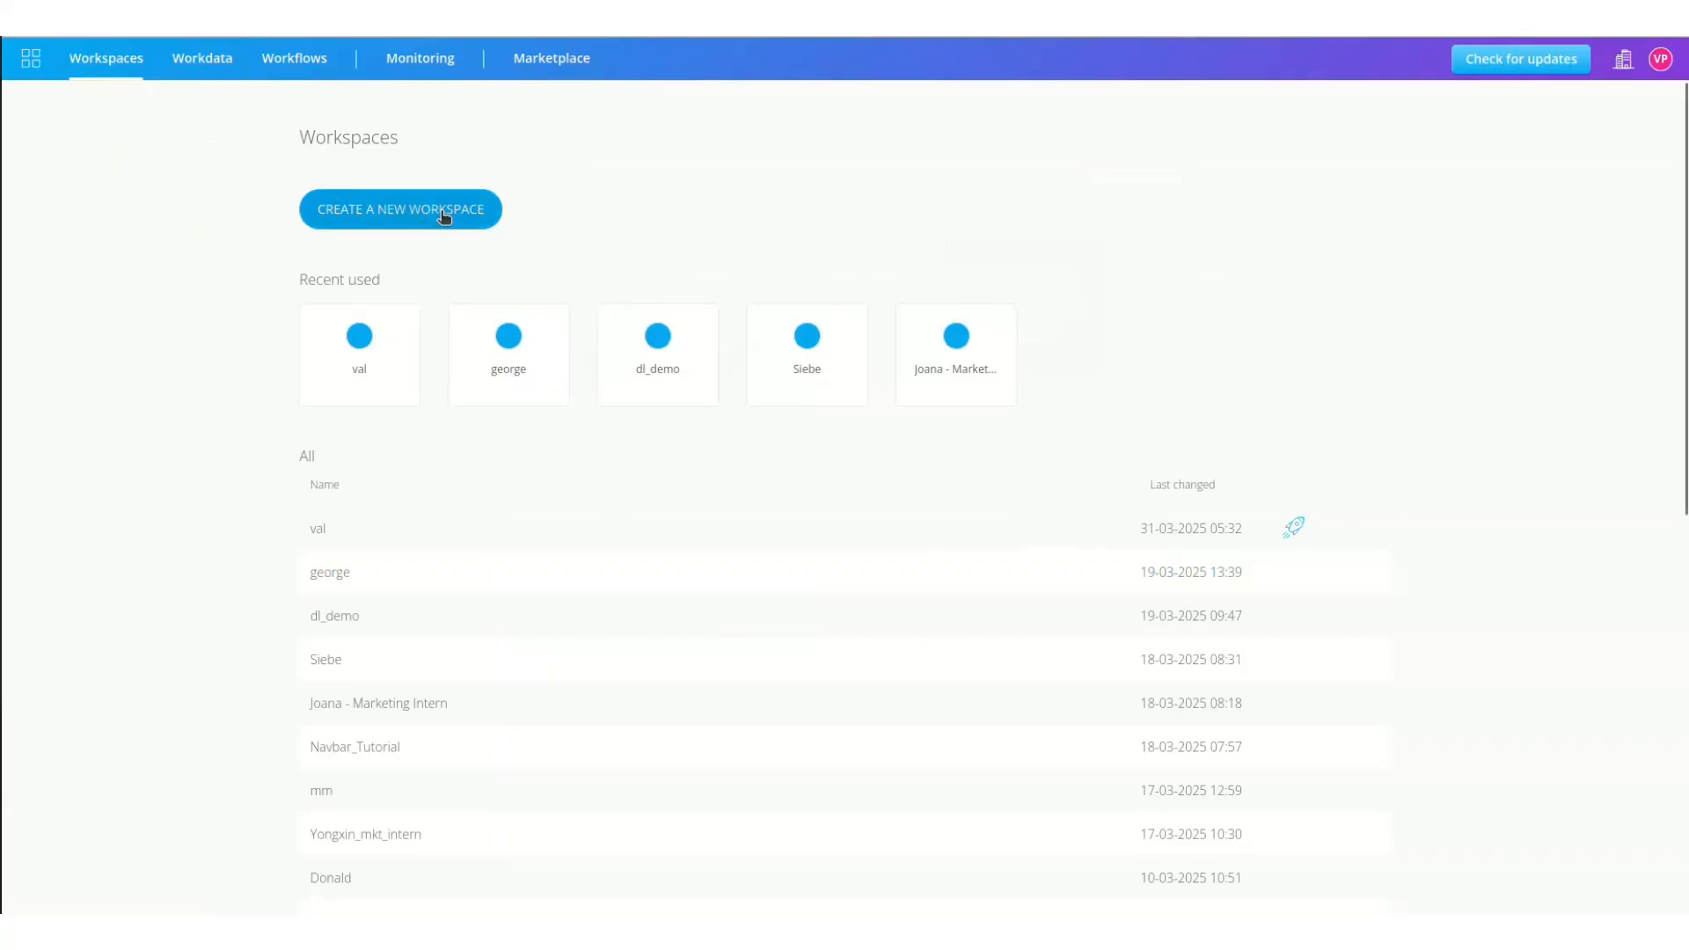
pyautogui.click(361, 220)
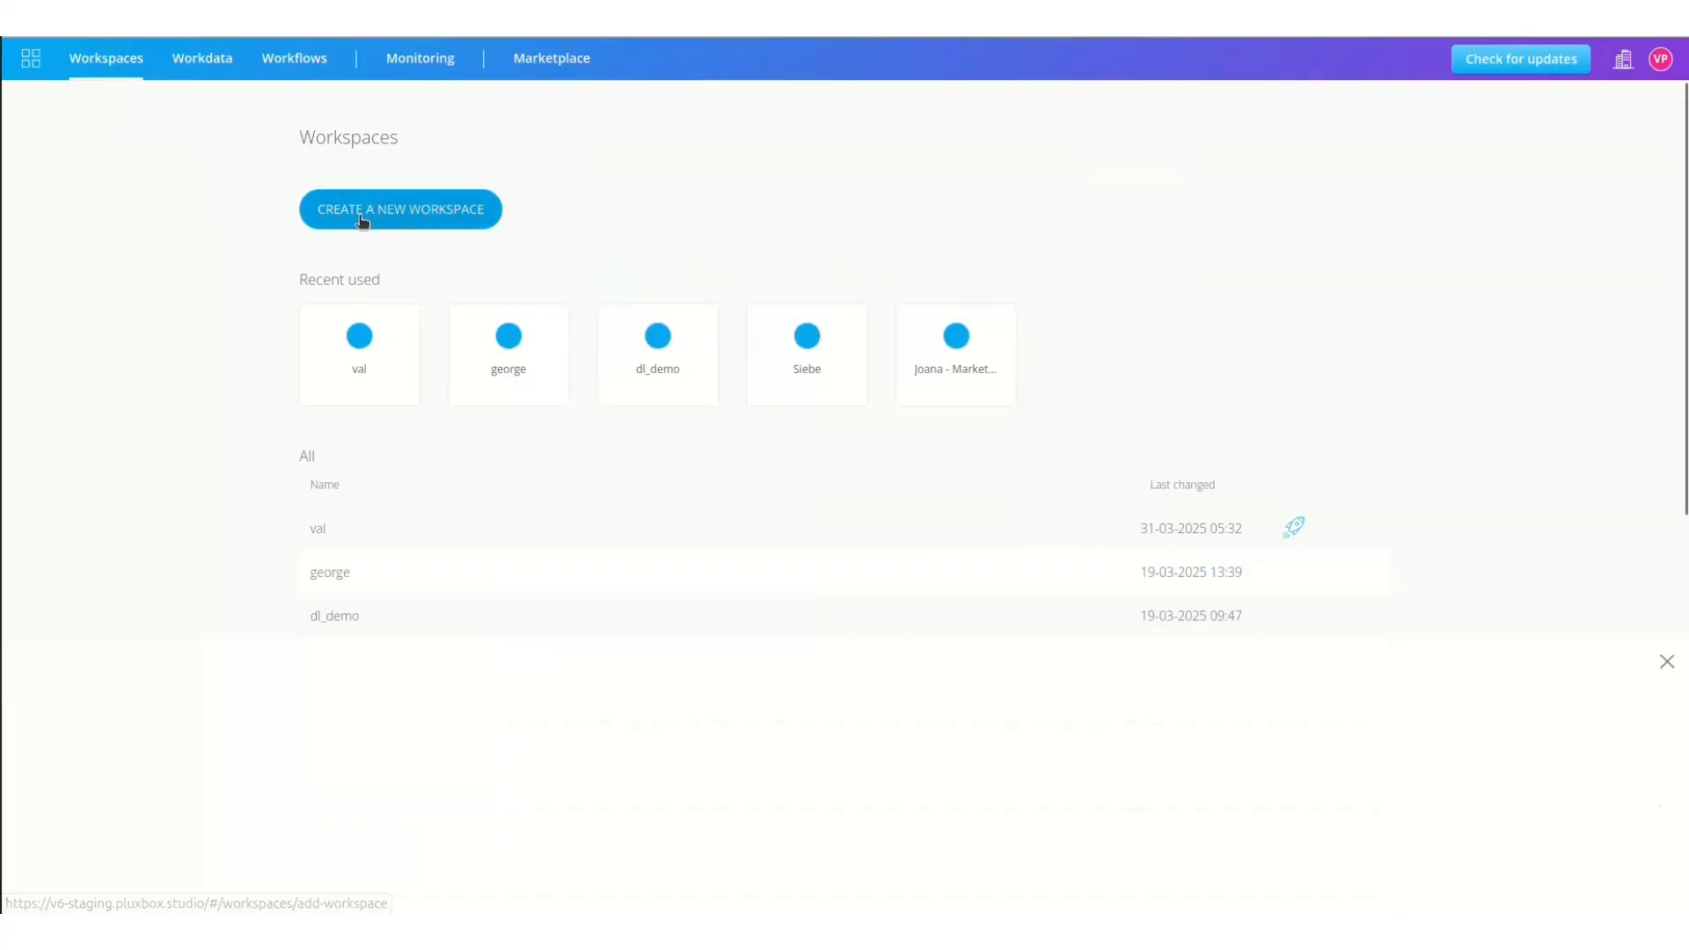
pyautogui.click(740, 480)
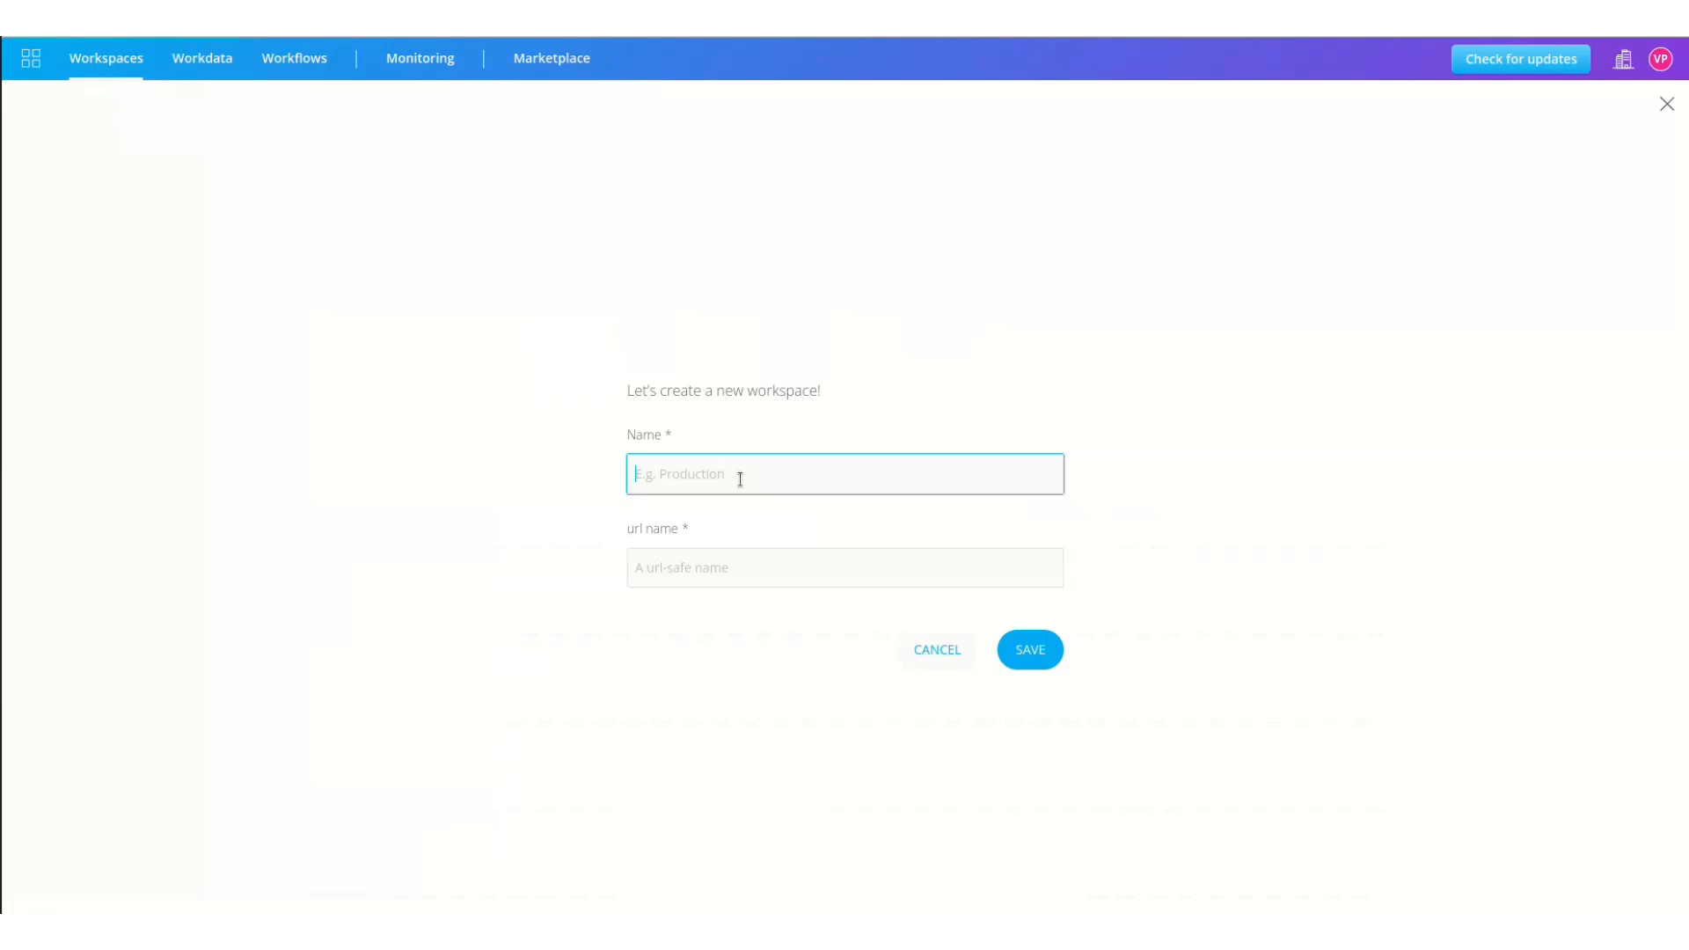
pyautogui.write('first_project')
pyautogui.click(875, 573)
pyautogui.click(1034, 645)
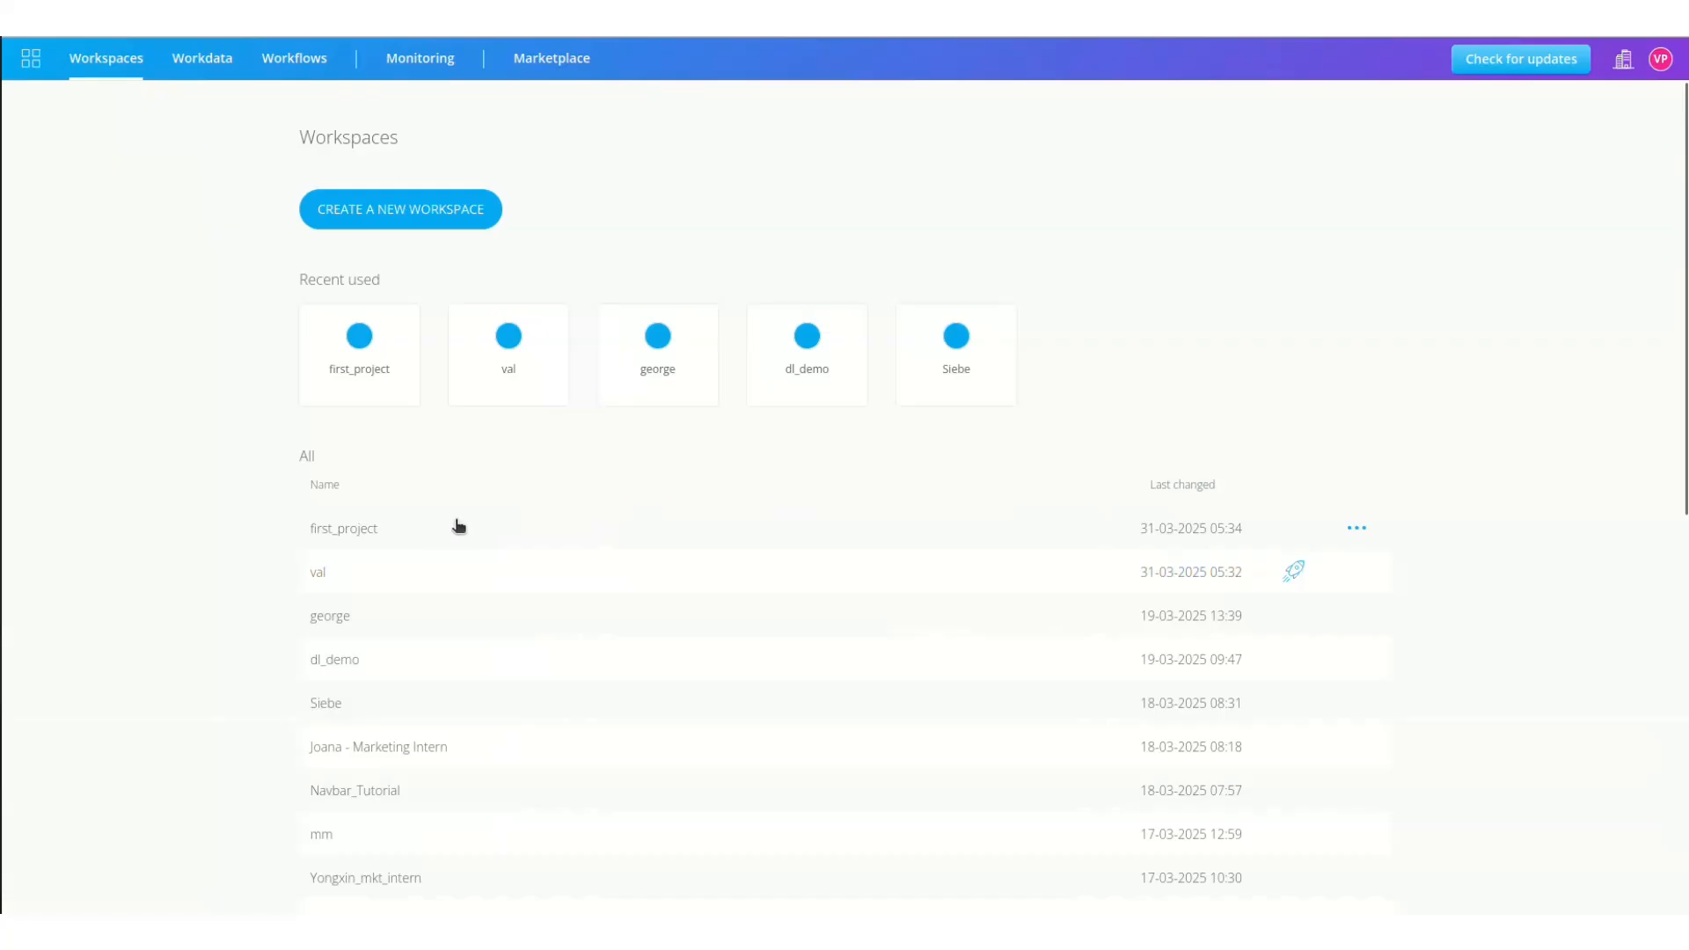
pyautogui.click(384, 532)
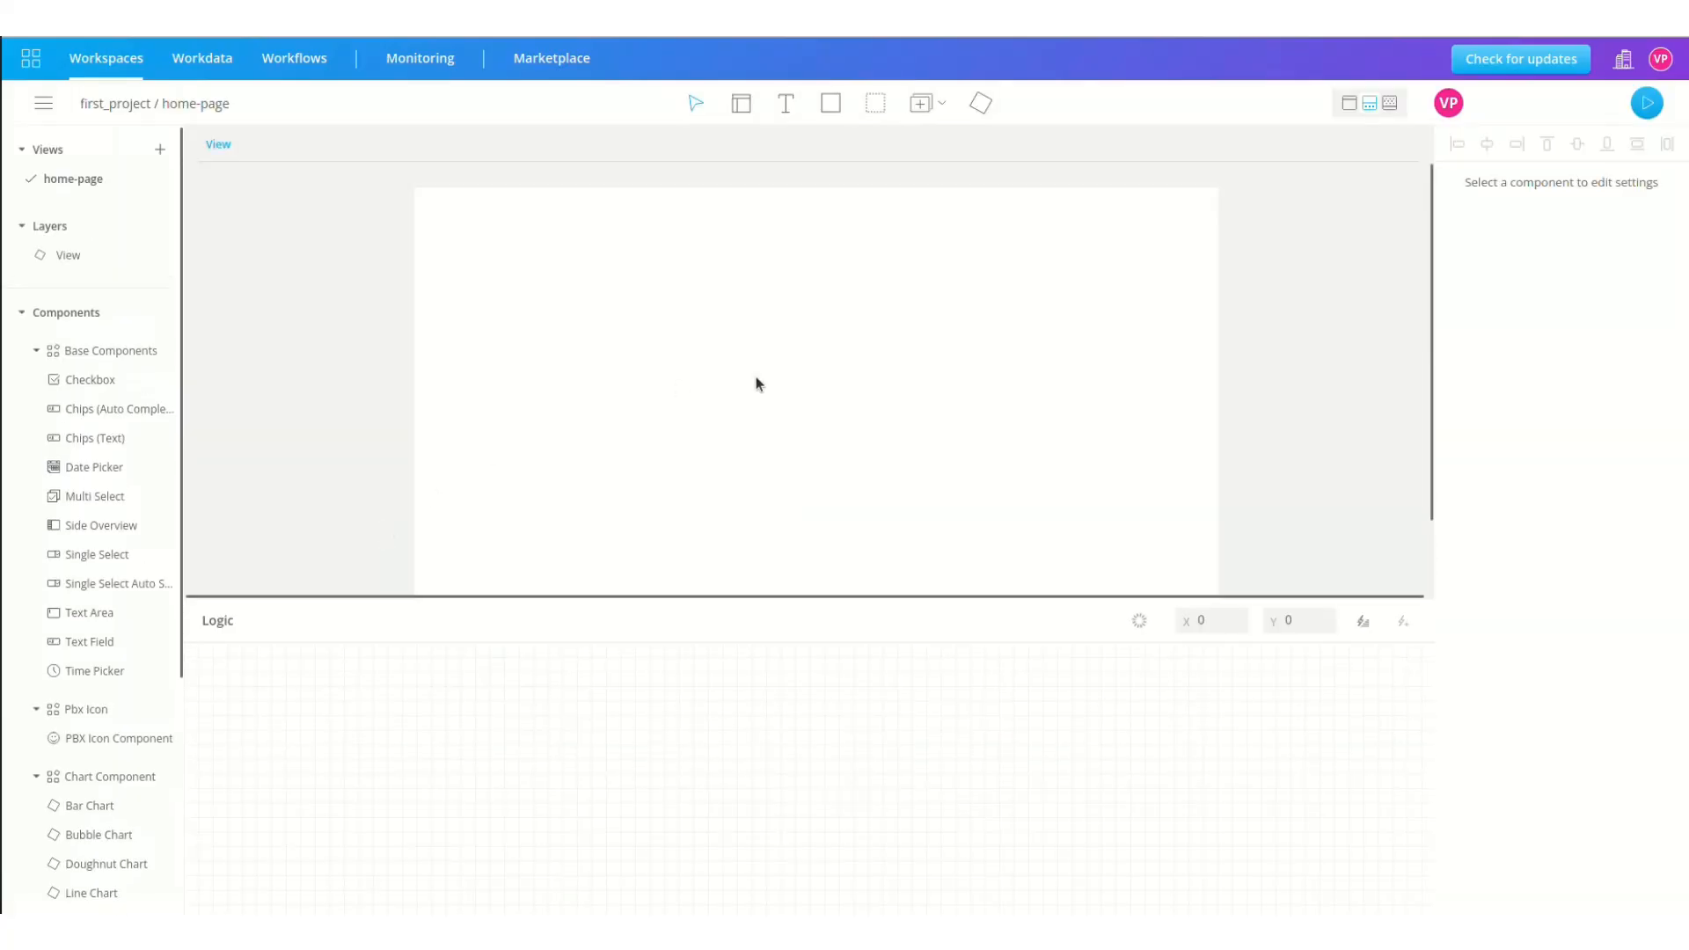
# - Show only the design canvas and draw a container about 431 by 116 px in the page's upper-left corner
pyautogui.click(1355, 103)
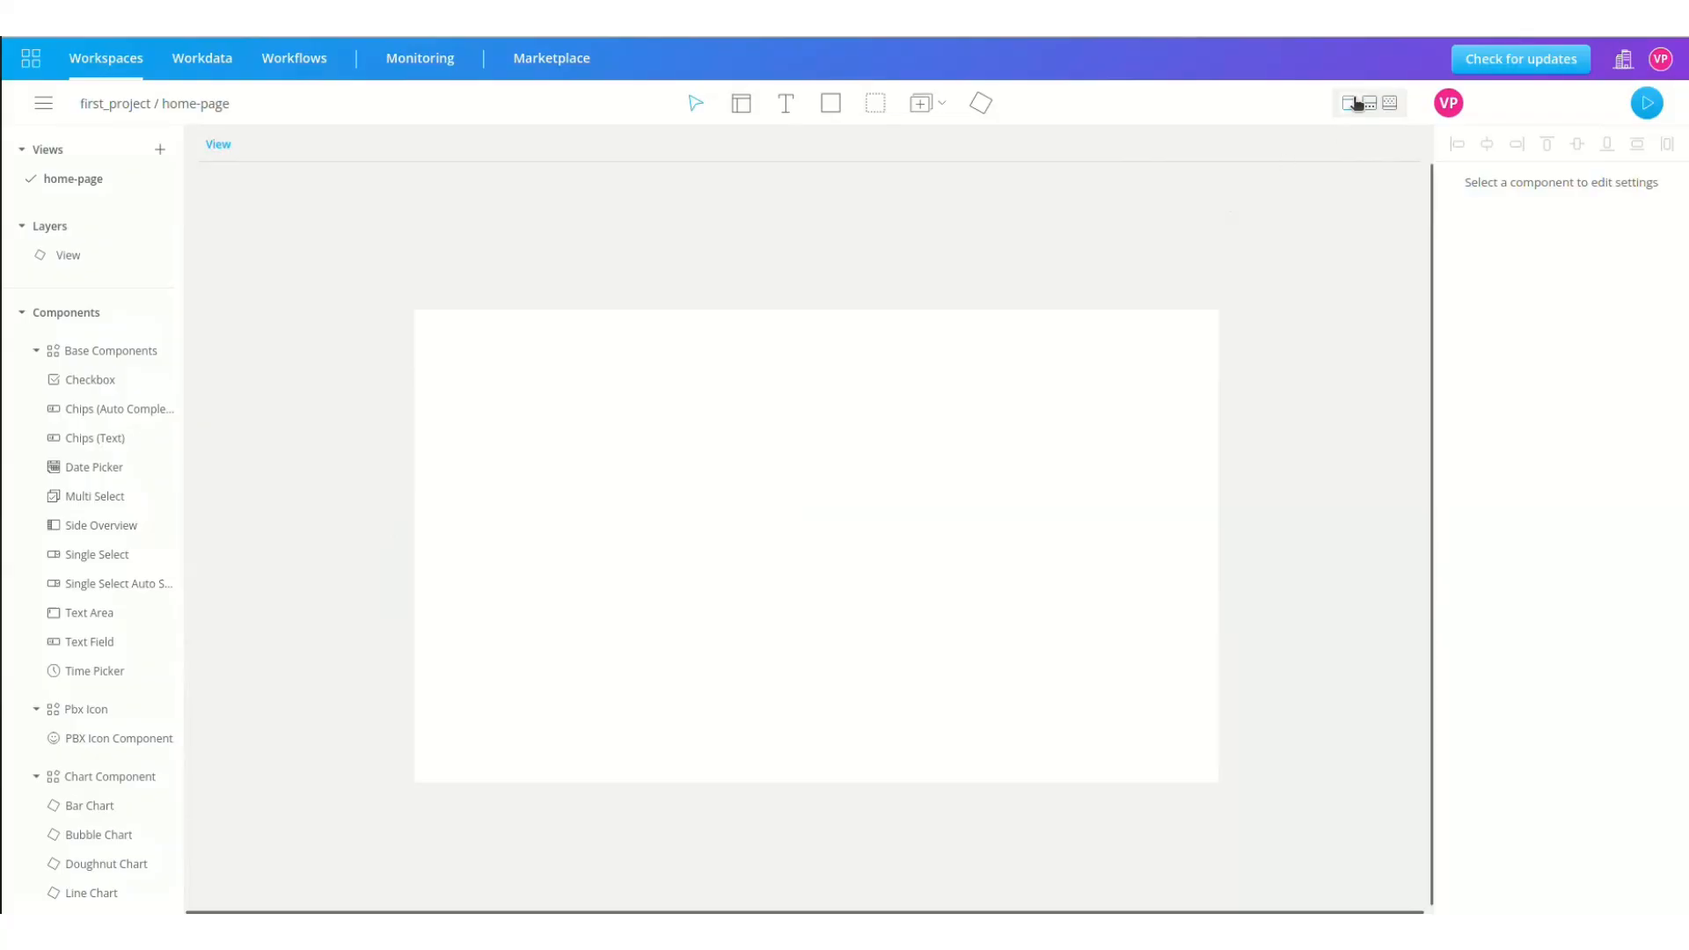
pyautogui.click(873, 106)
pyautogui.moveTo(423, 318); pyautogui.dragTo(815, 422)
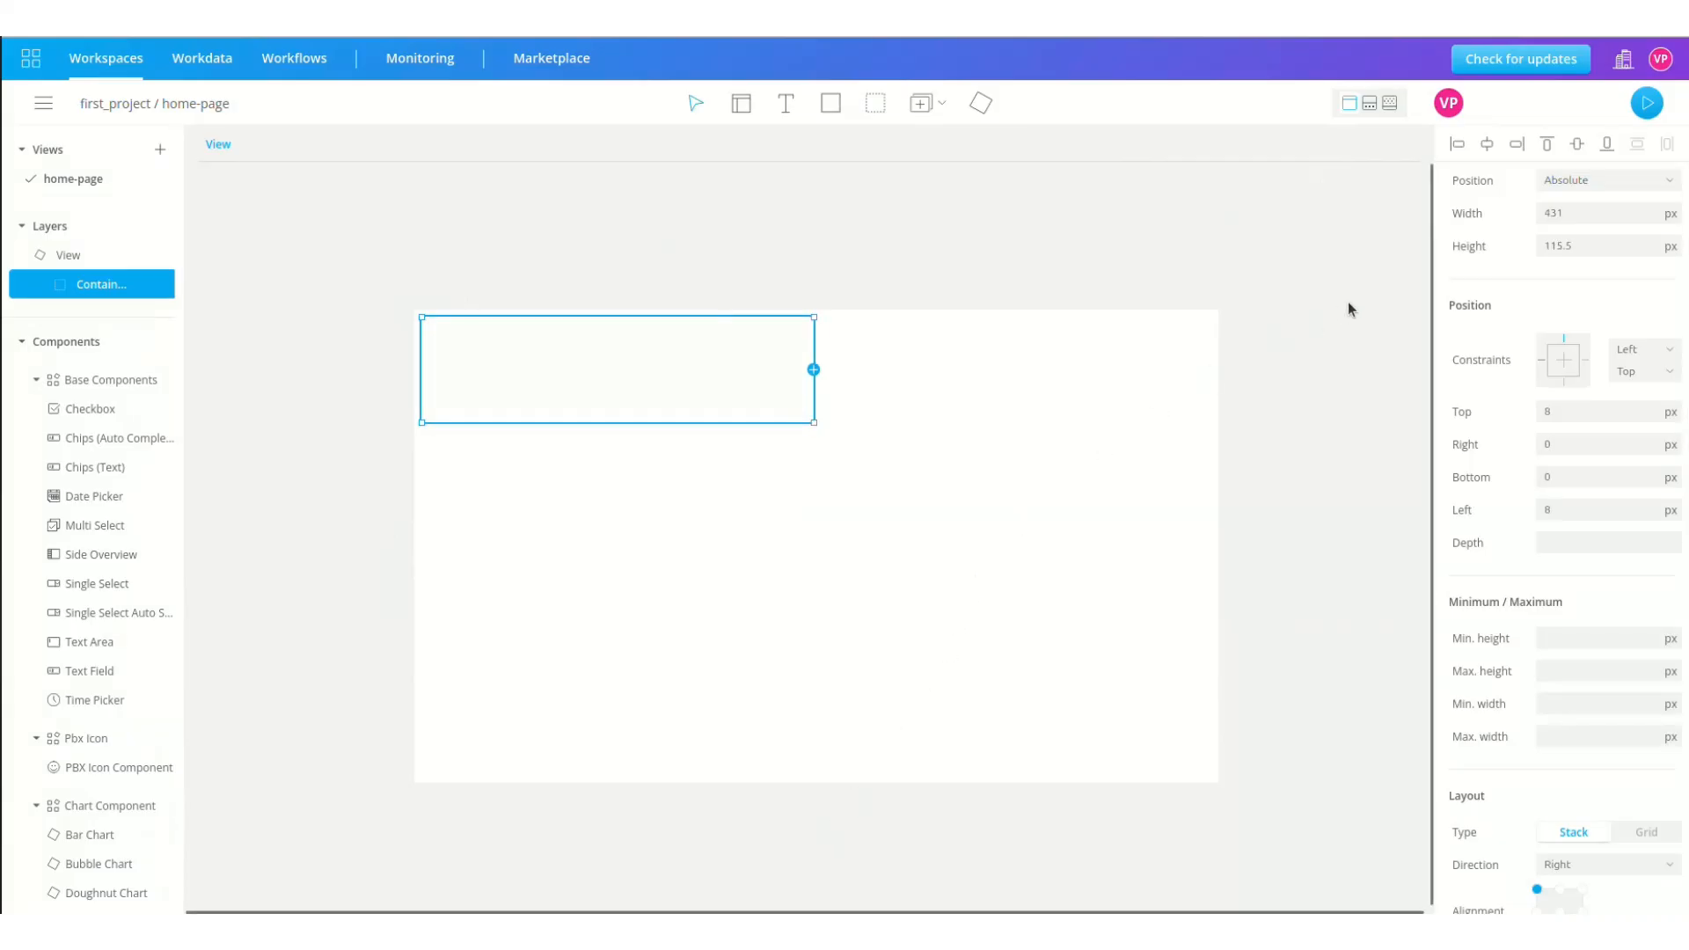
# - Set the container's width to 400 px and its height to 50 px
pyautogui.click(1562, 213)
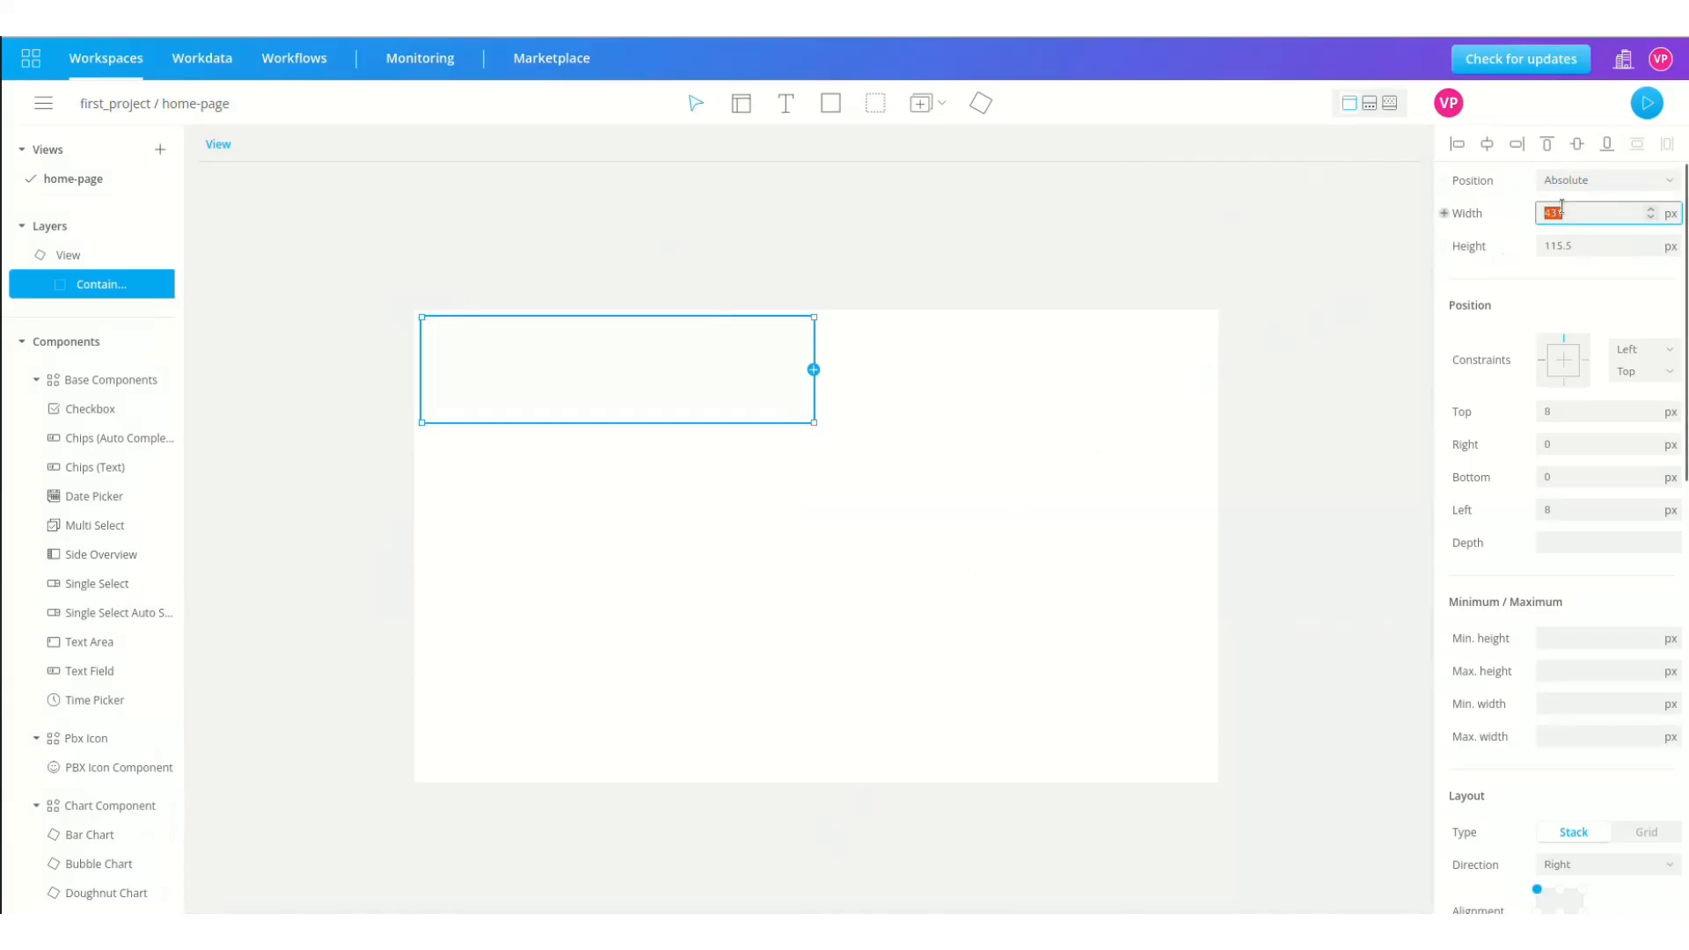
pyautogui.write('400')
pyautogui.press('Return')
pyautogui.doubleClick(1554, 245)
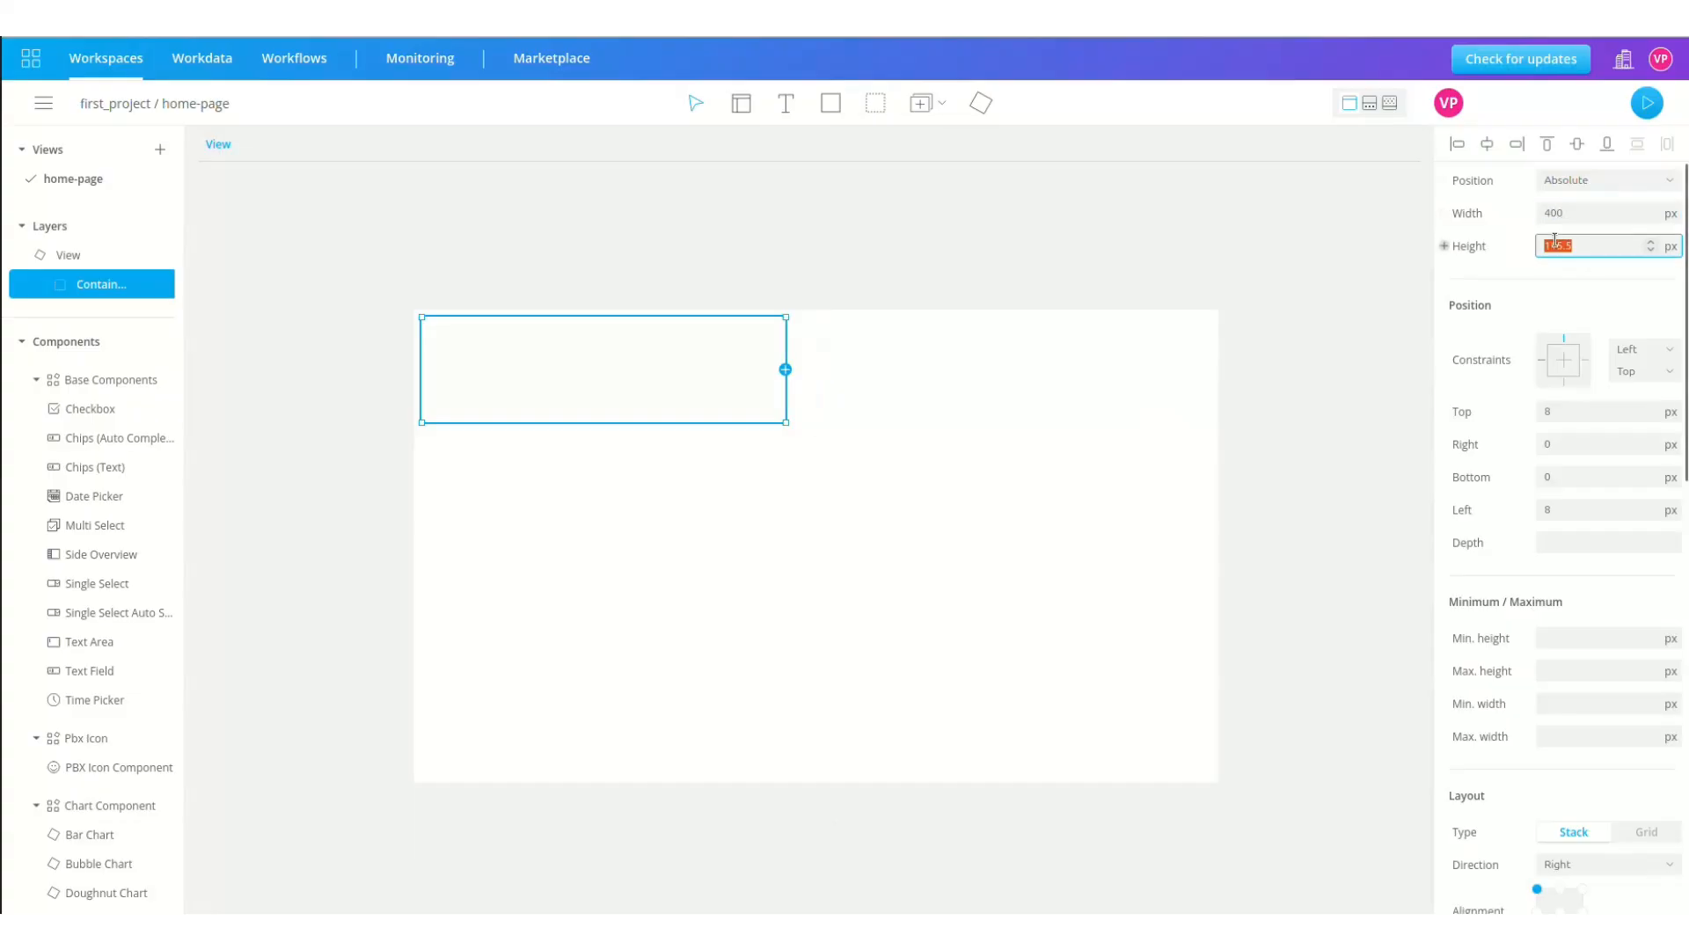
pyautogui.write('50')
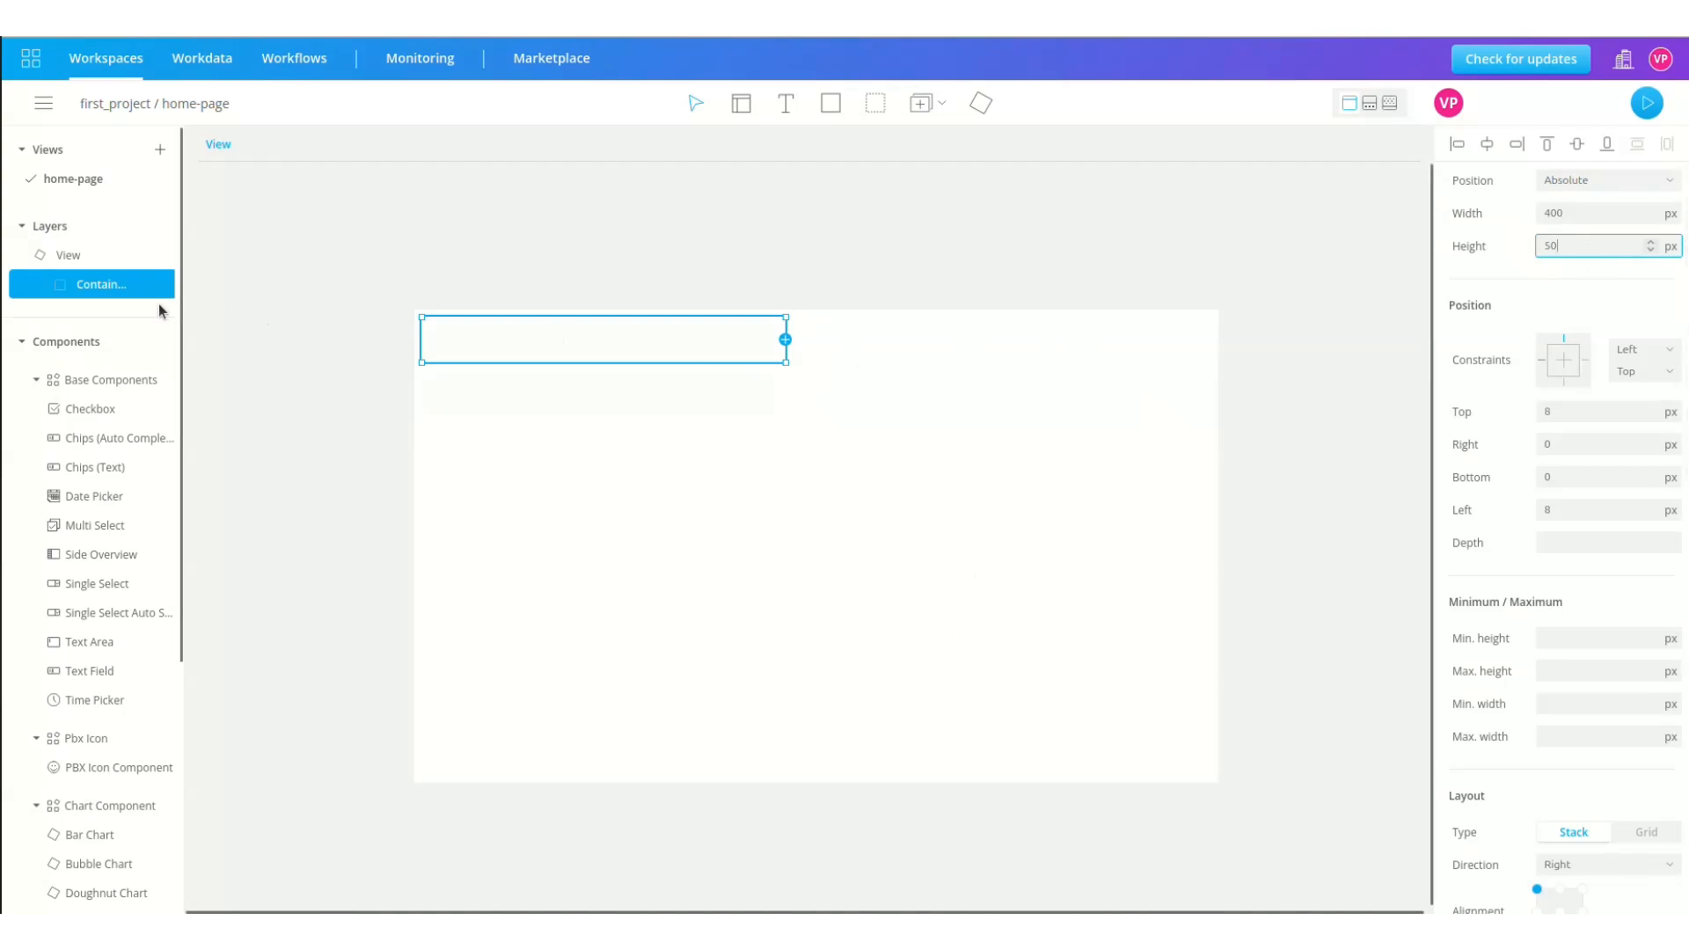
# - Rename the container's layer to Top Container
pyautogui.click(79, 289)
pyautogui.doubleClick(77, 286)
pyautogui.write('Top Co')
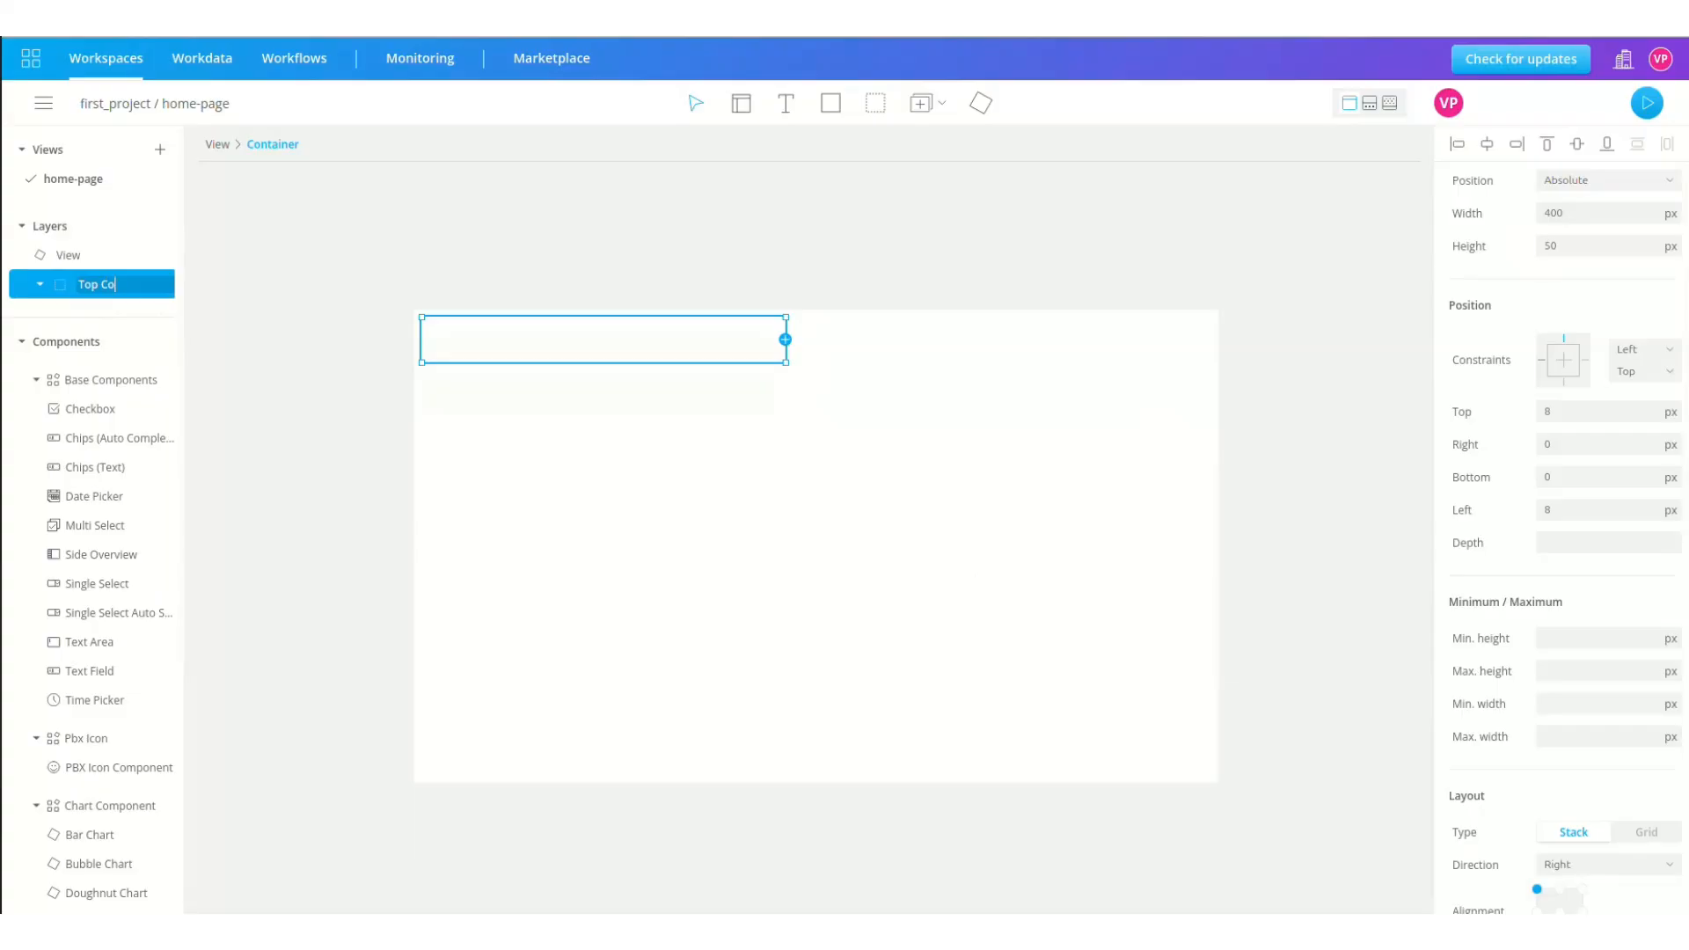
pyautogui.write('ntaine')
# - Draw a second container about 400 by 415 px below Top Container and position it at top 50 px, left 0 px
pyautogui.click(875, 103)
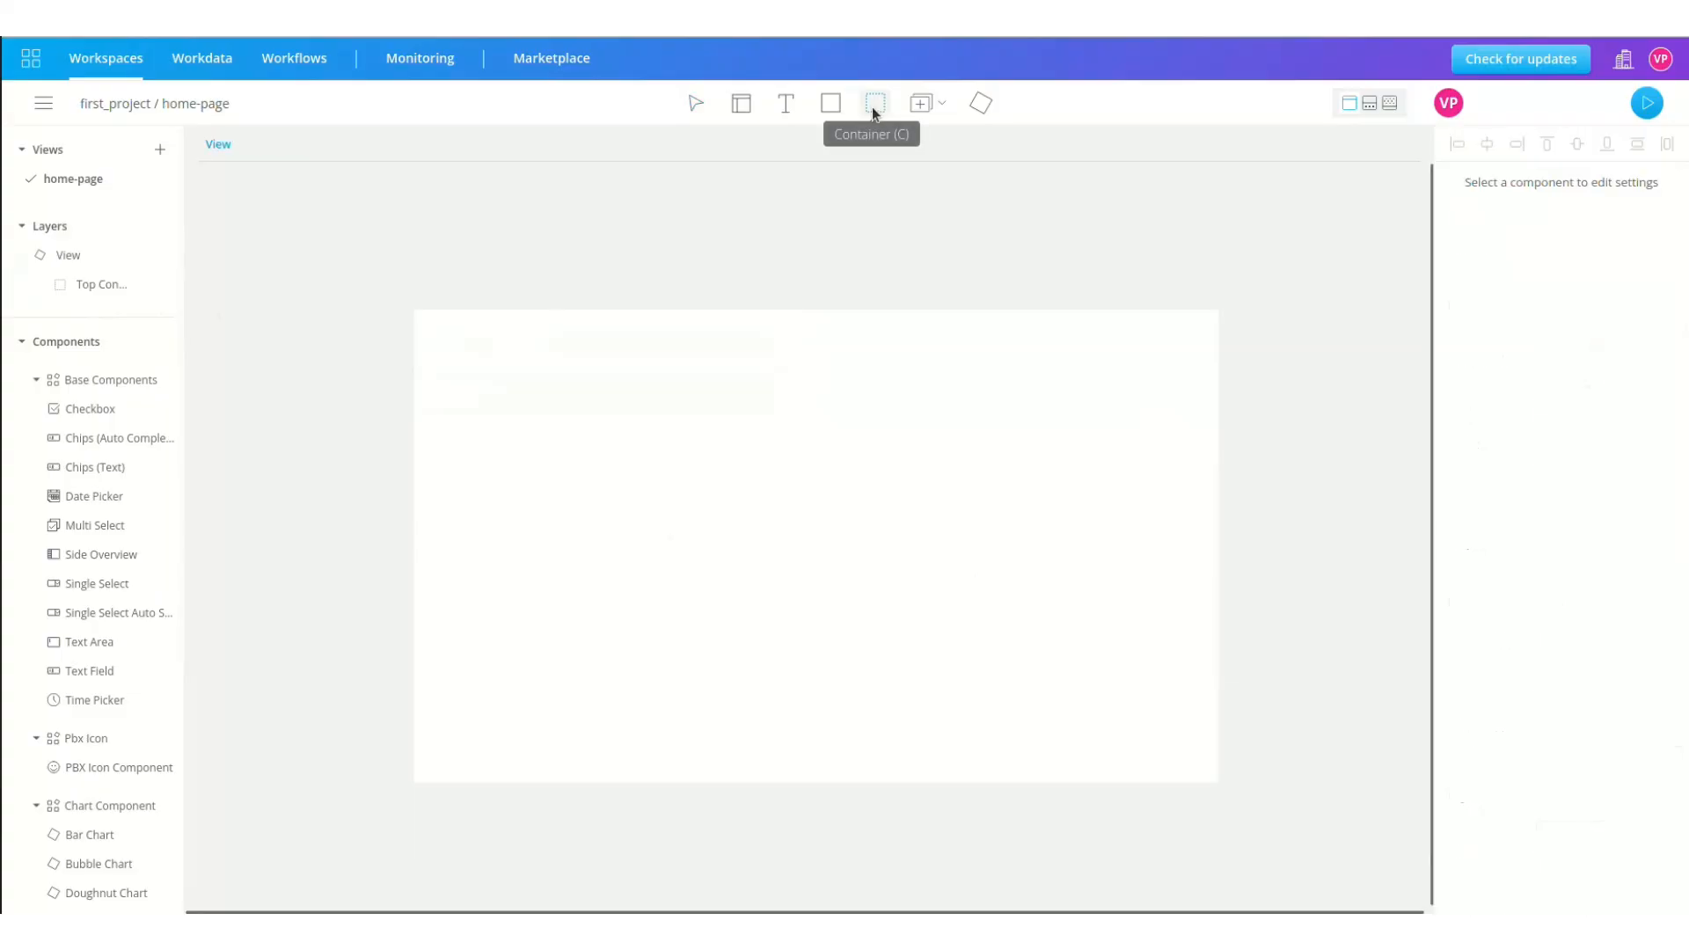
pyautogui.moveTo(425, 379); pyautogui.dragTo(788, 753)
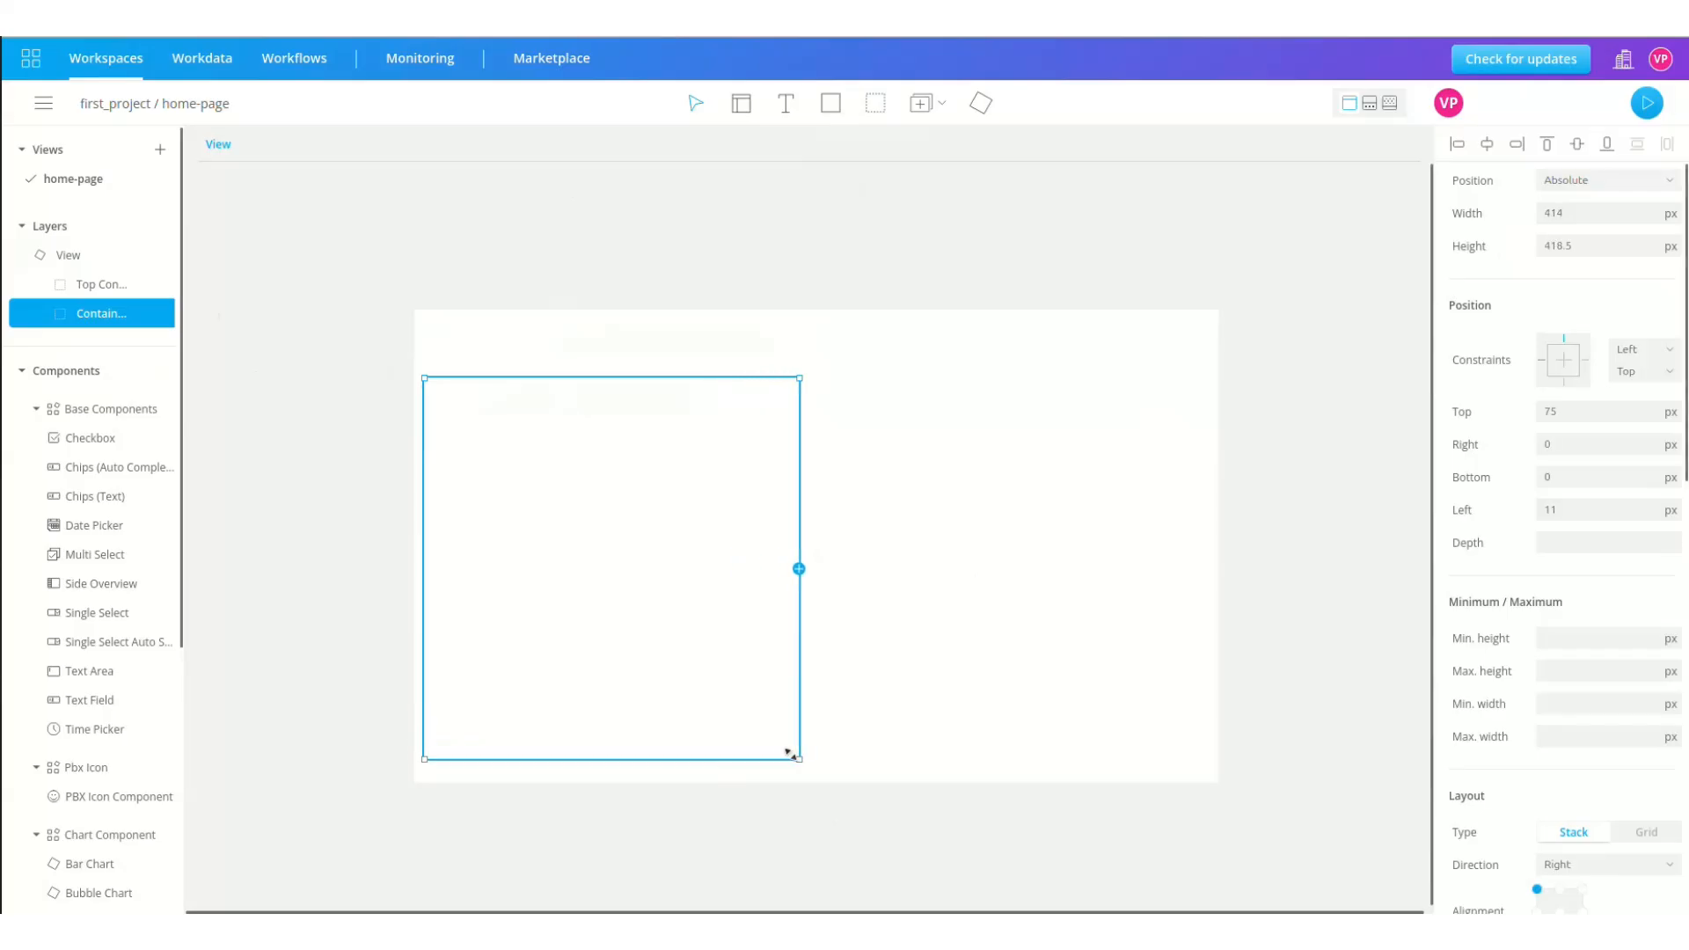
pyautogui.click(1581, 411)
pyautogui.write('50')
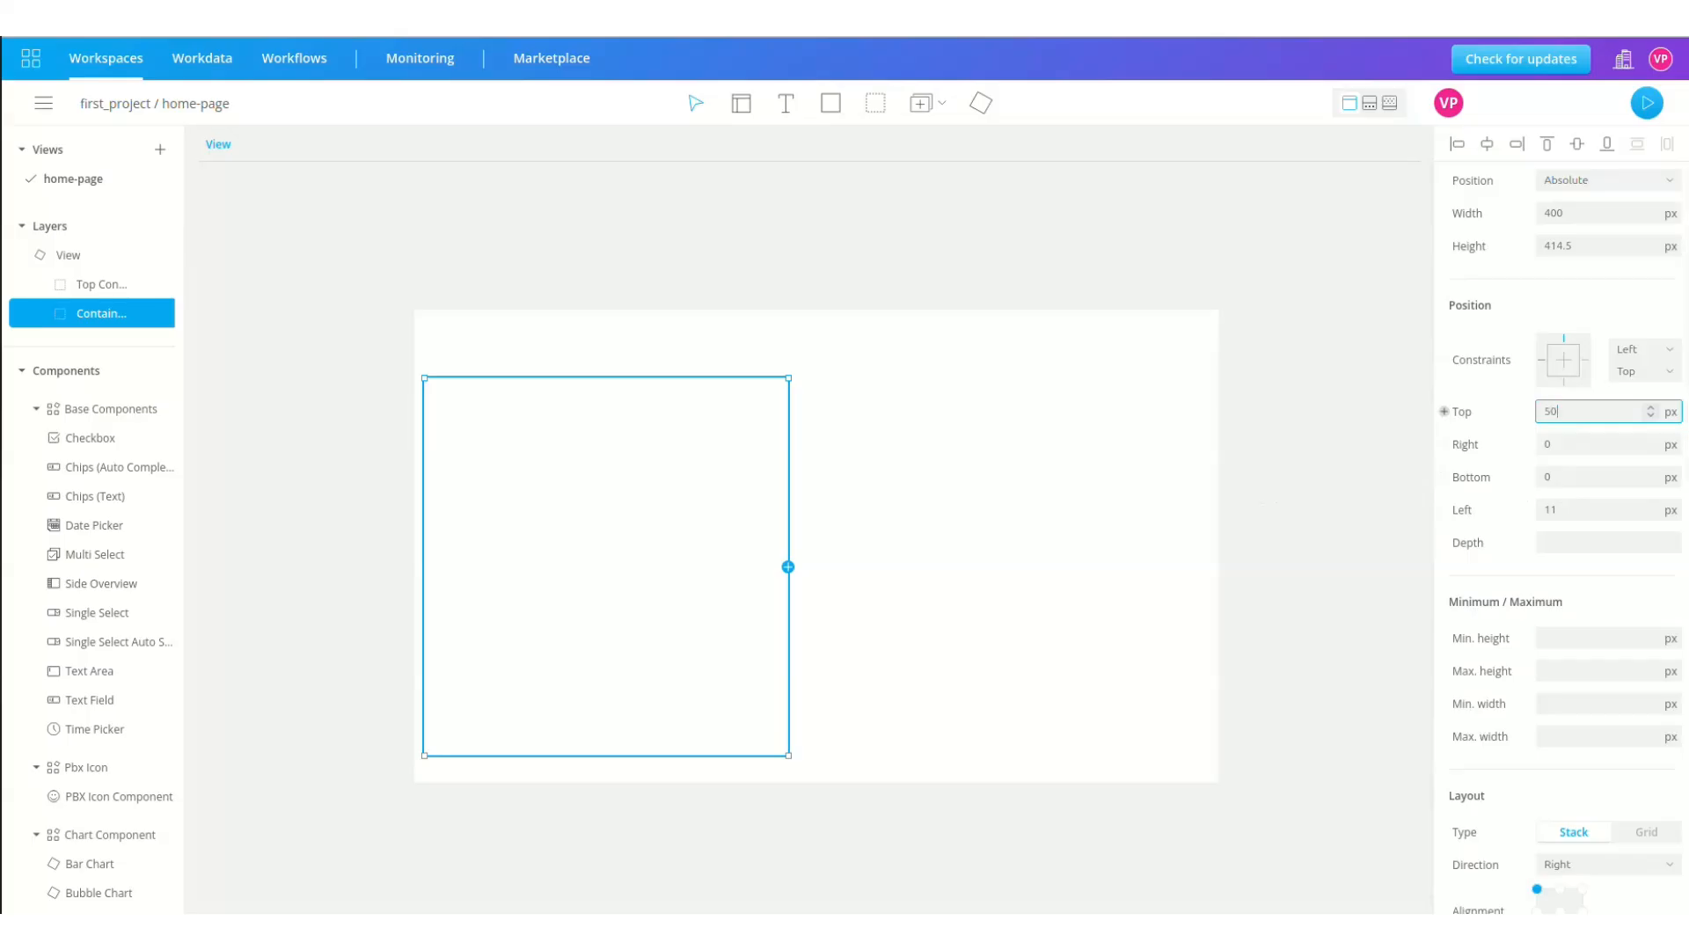
pyautogui.click(1575, 510)
pyautogui.write('0')
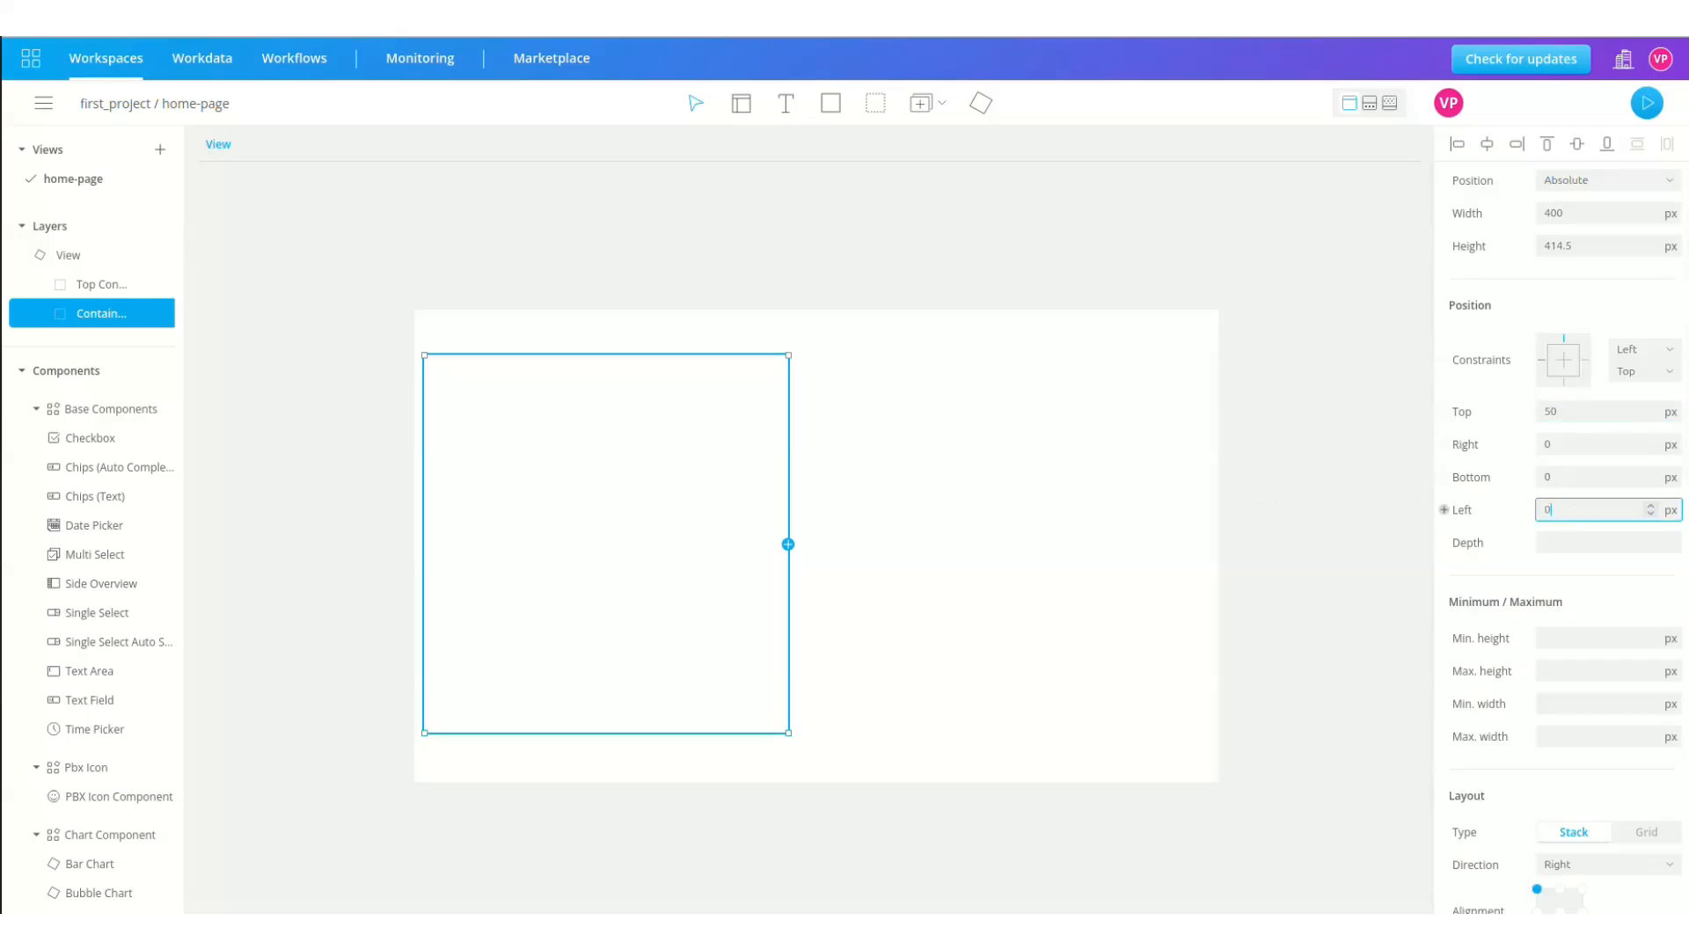
# - Constrain the second container to the page's bottom as well as its top, with a bottom offset of 0 px
pyautogui.click(1566, 385)
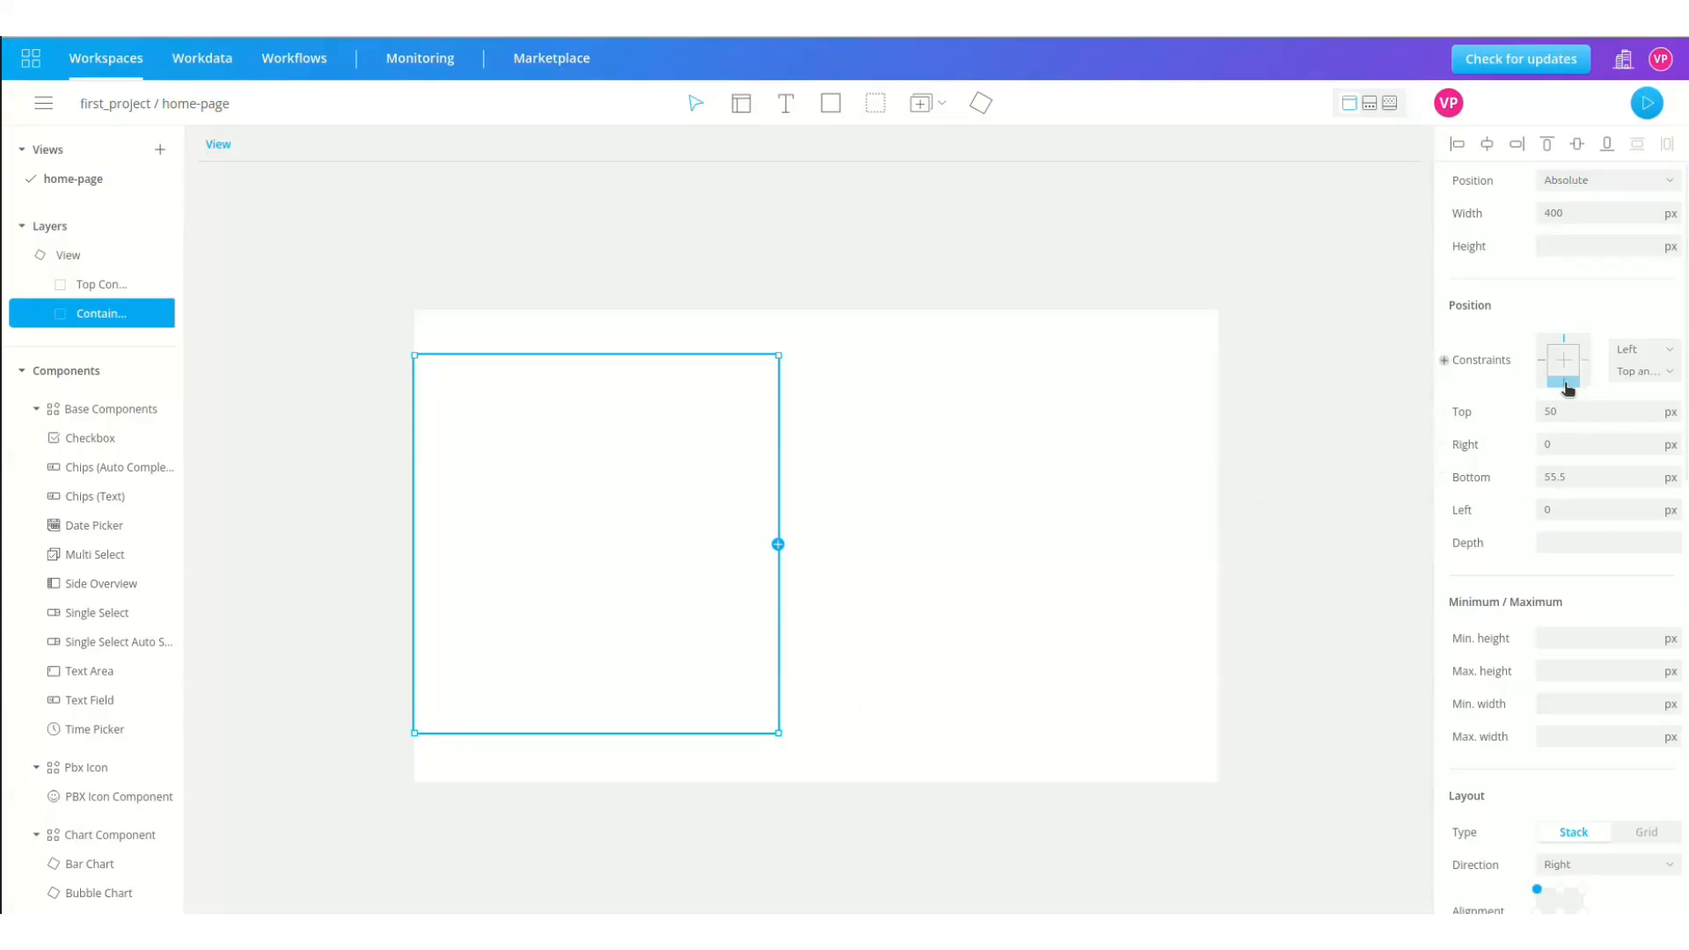
pyautogui.click(1555, 475)
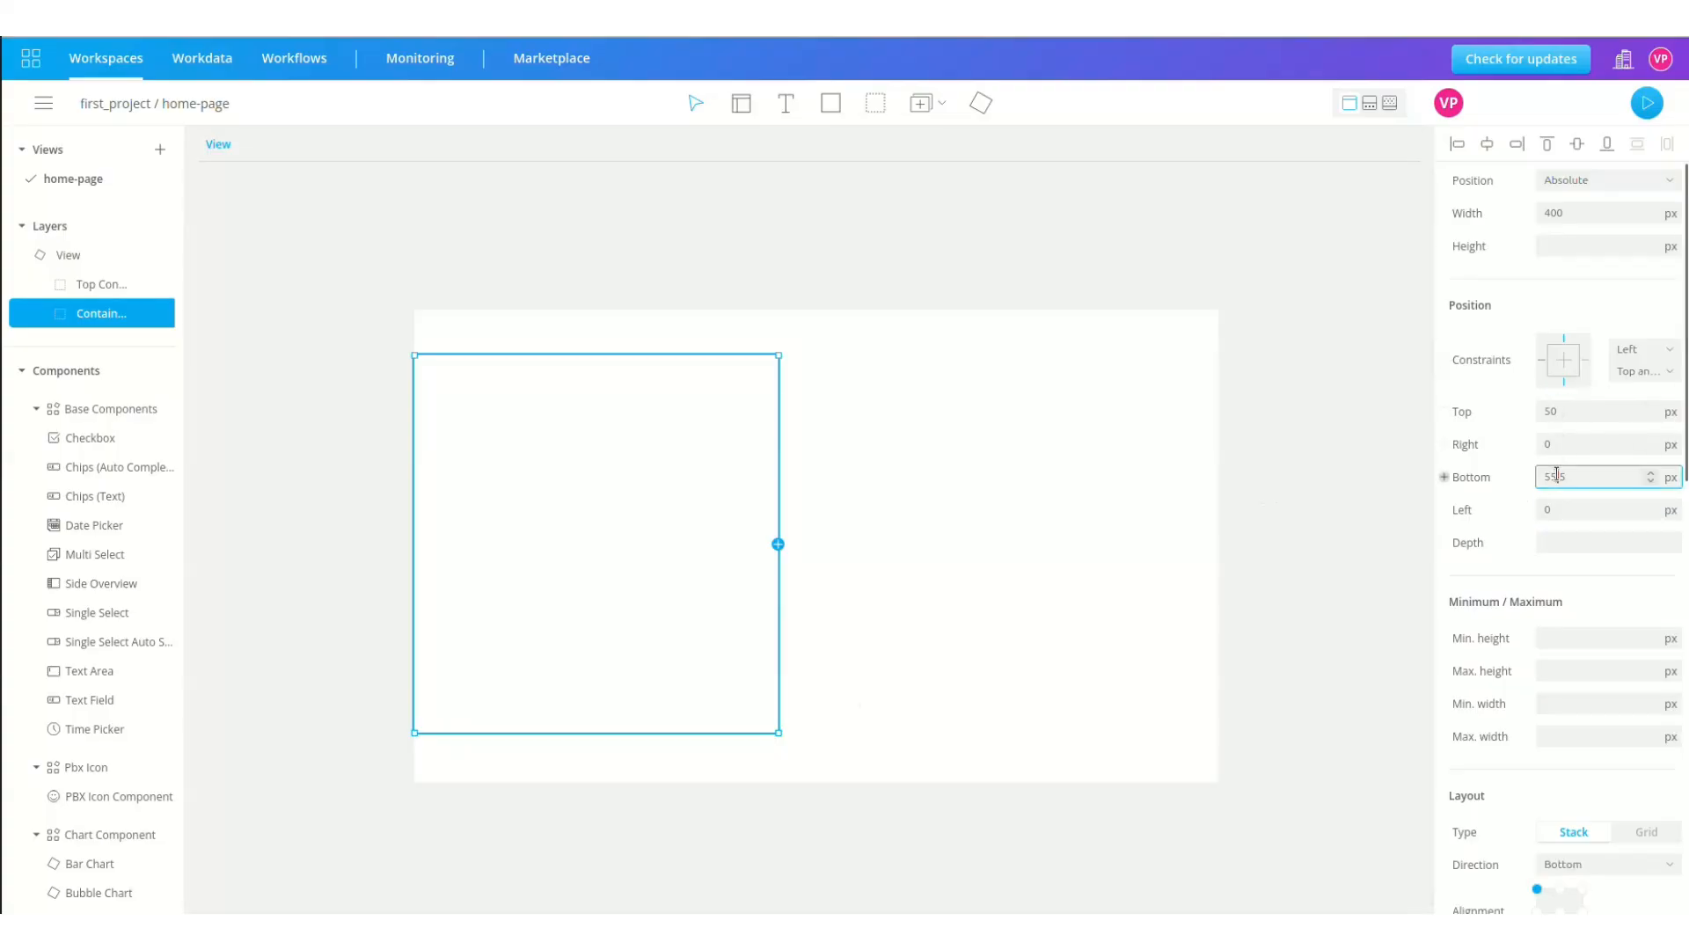
pyautogui.write('0')
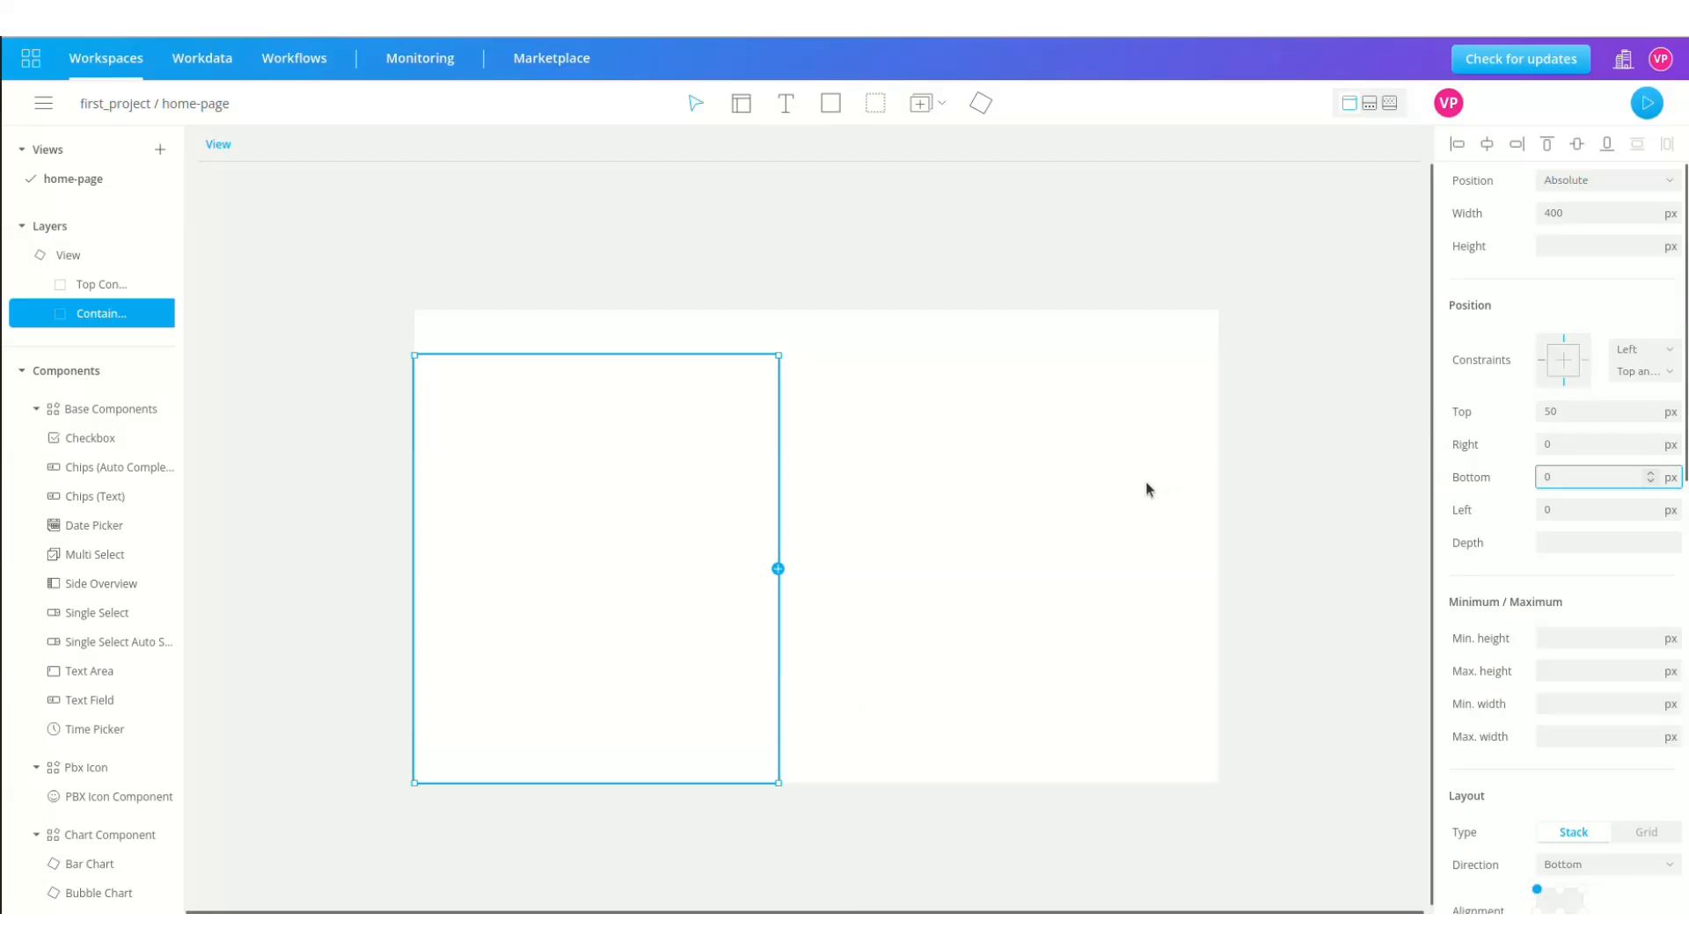
# - Rename the second container's layer to Main Container
pyautogui.doubleClick(92, 313)
pyautogui.write('Main Container')
pyautogui.press('Return')
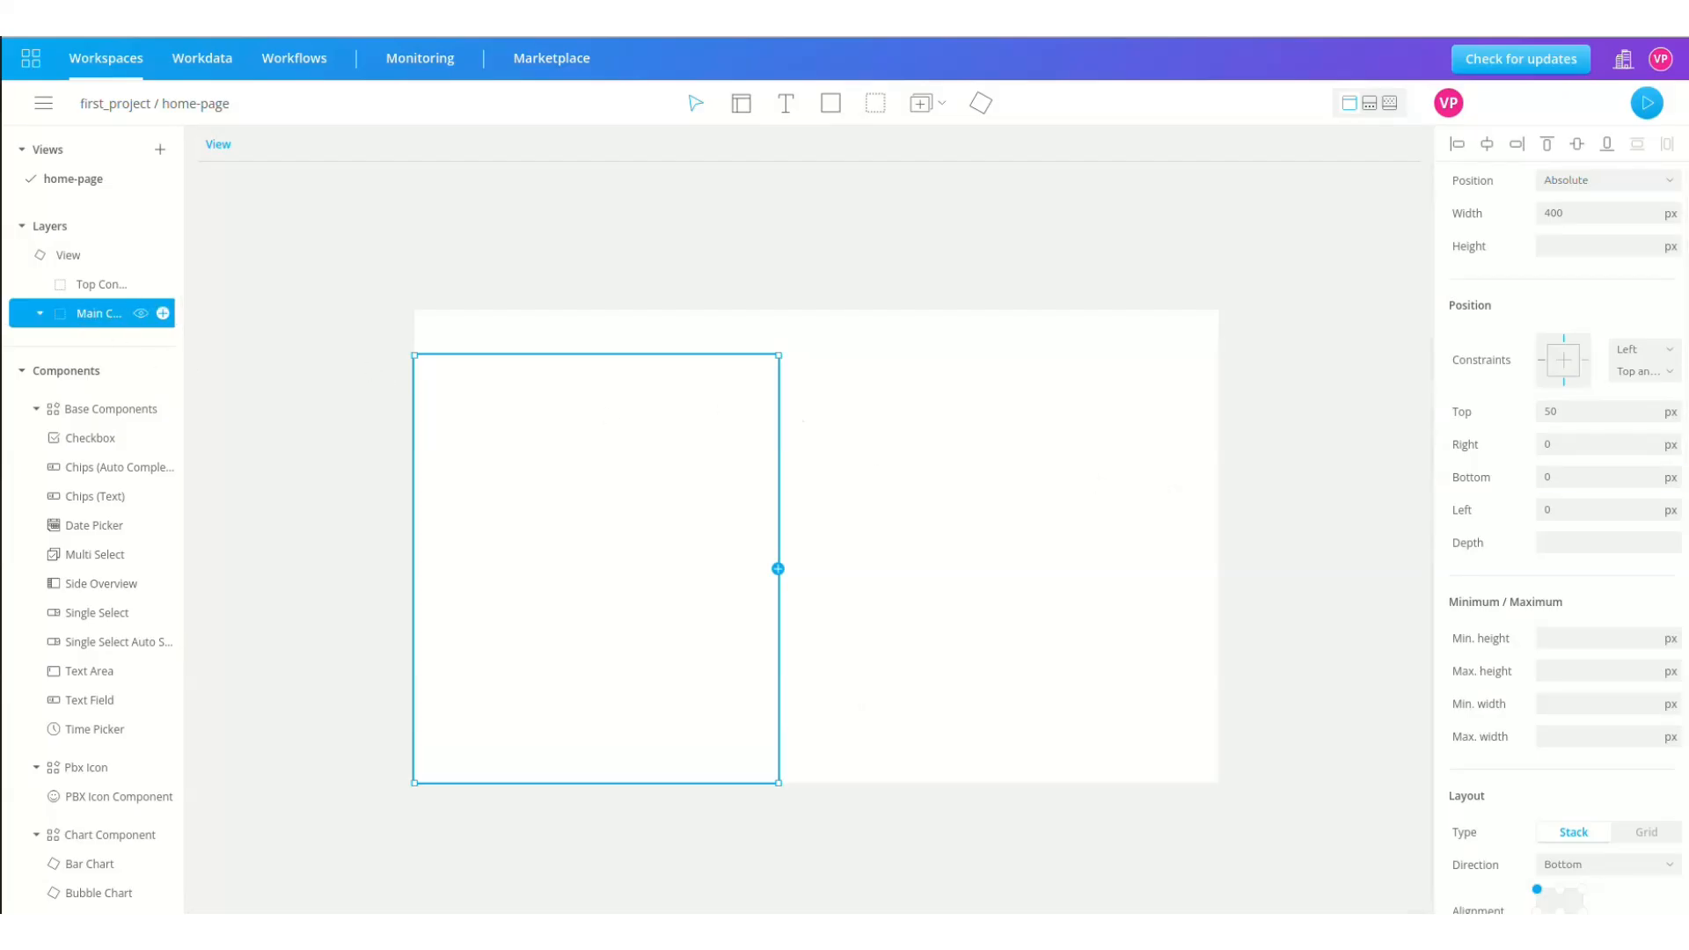
# - Configure Top Container's layout with centred alignment, right and left padding of 20, and 12 px horizontal space between items
pyautogui.click(101, 286)
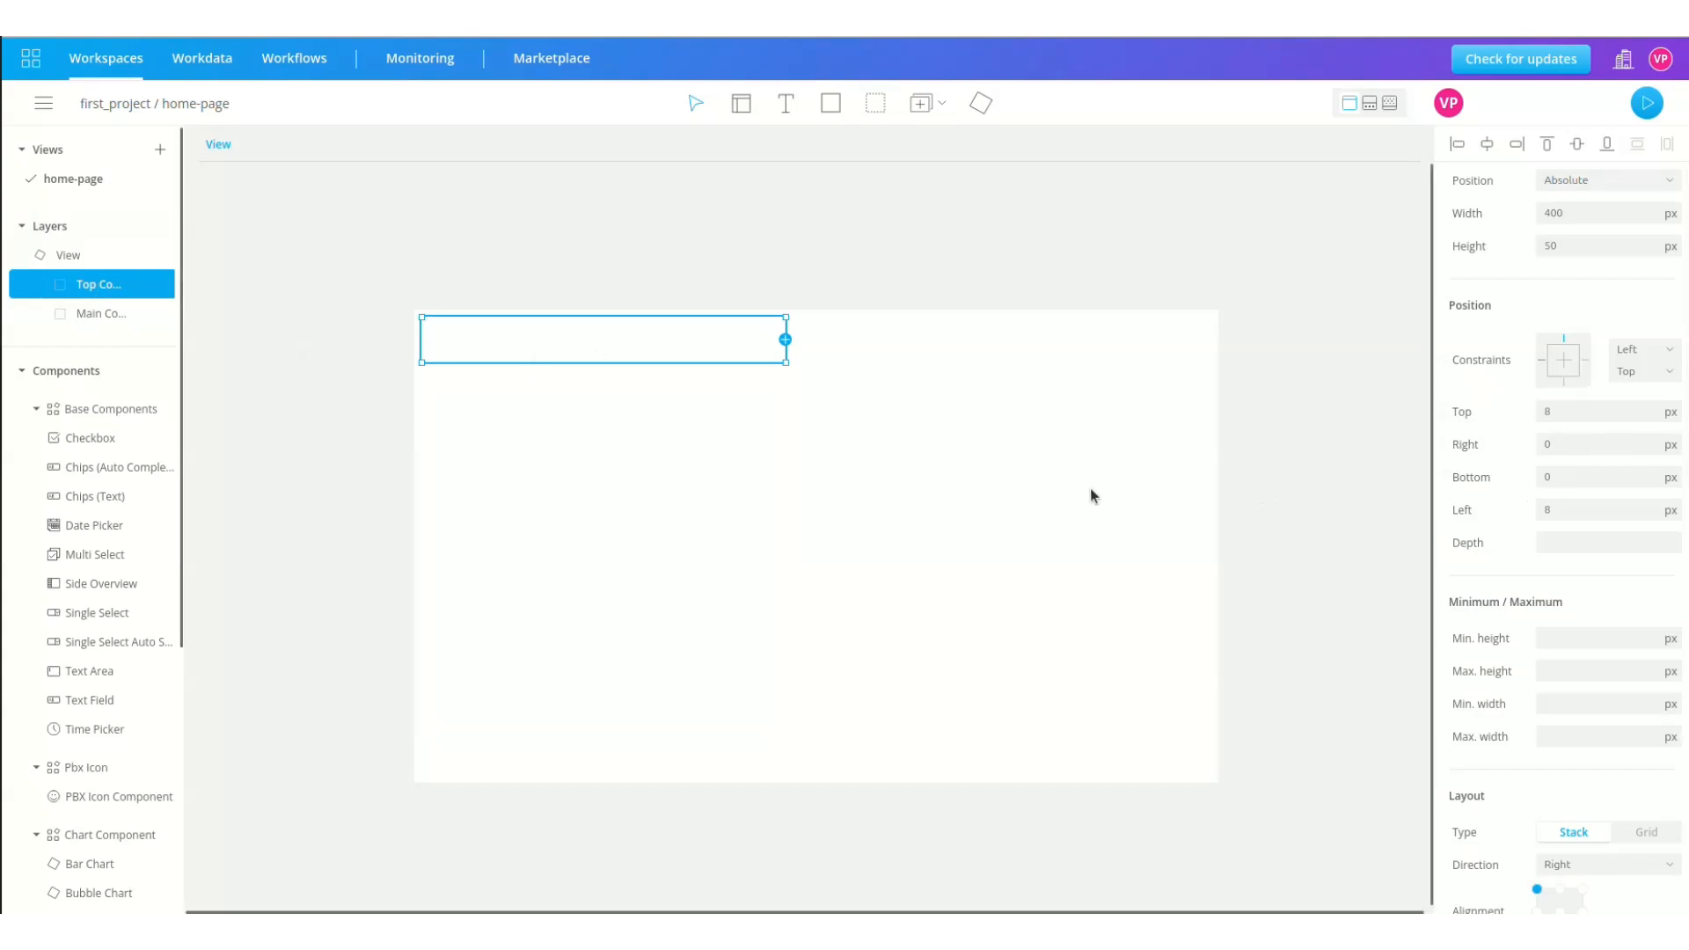
pyautogui.scroll(-2, 1553, 678)
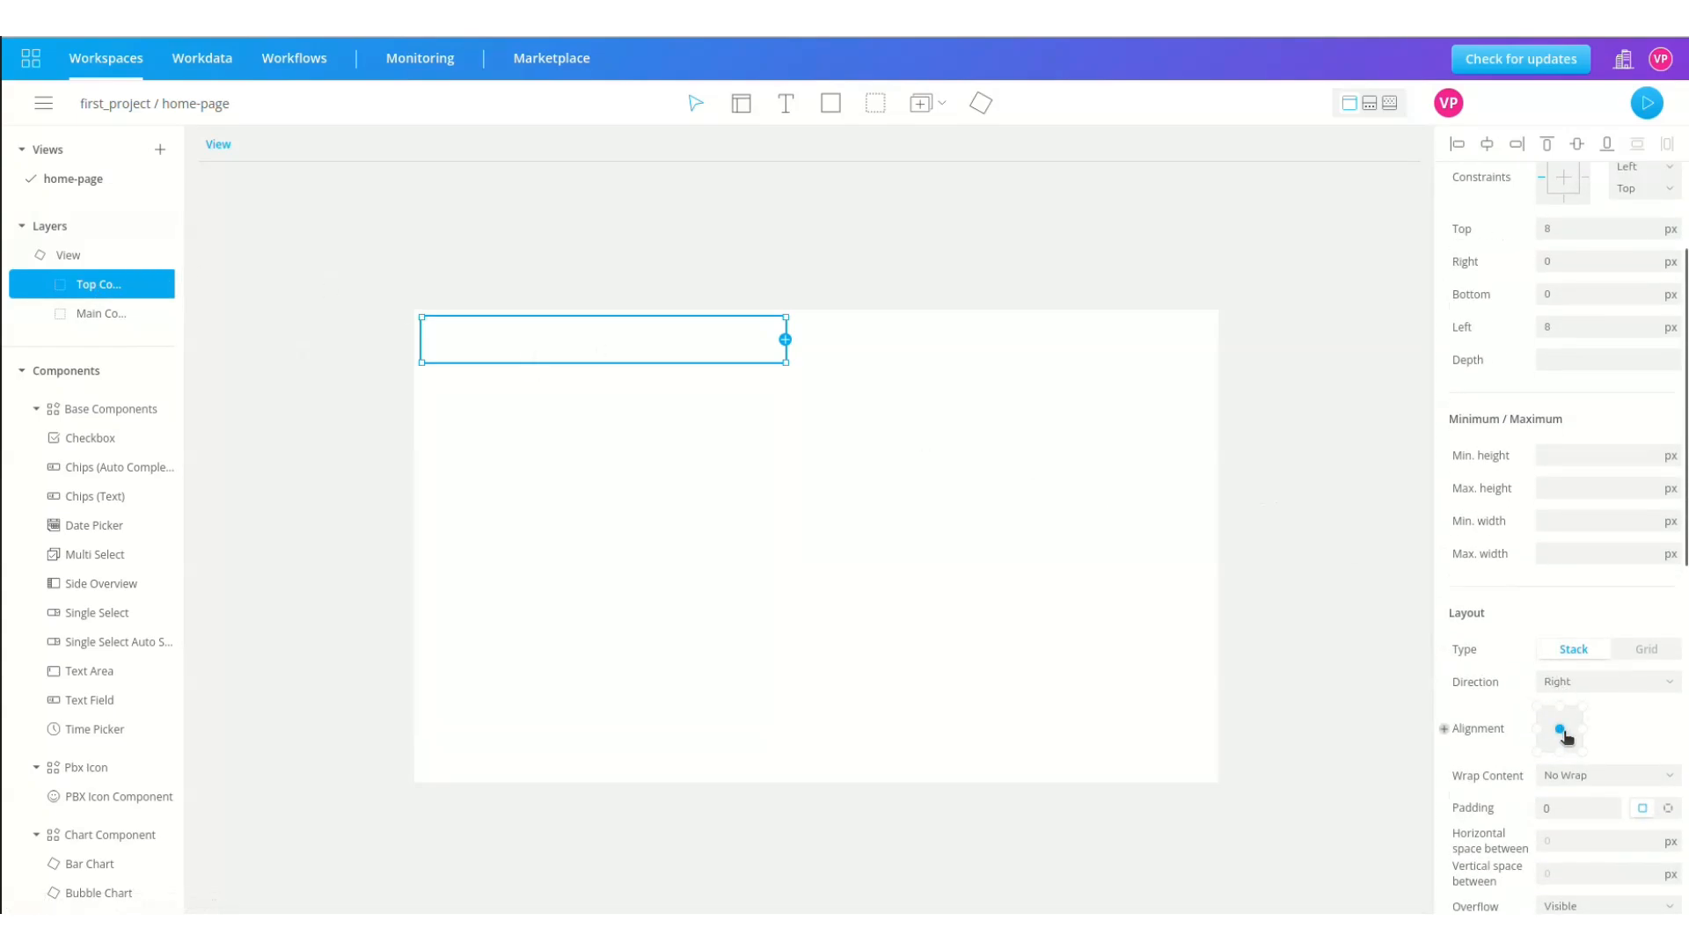
pyautogui.click(1668, 809)
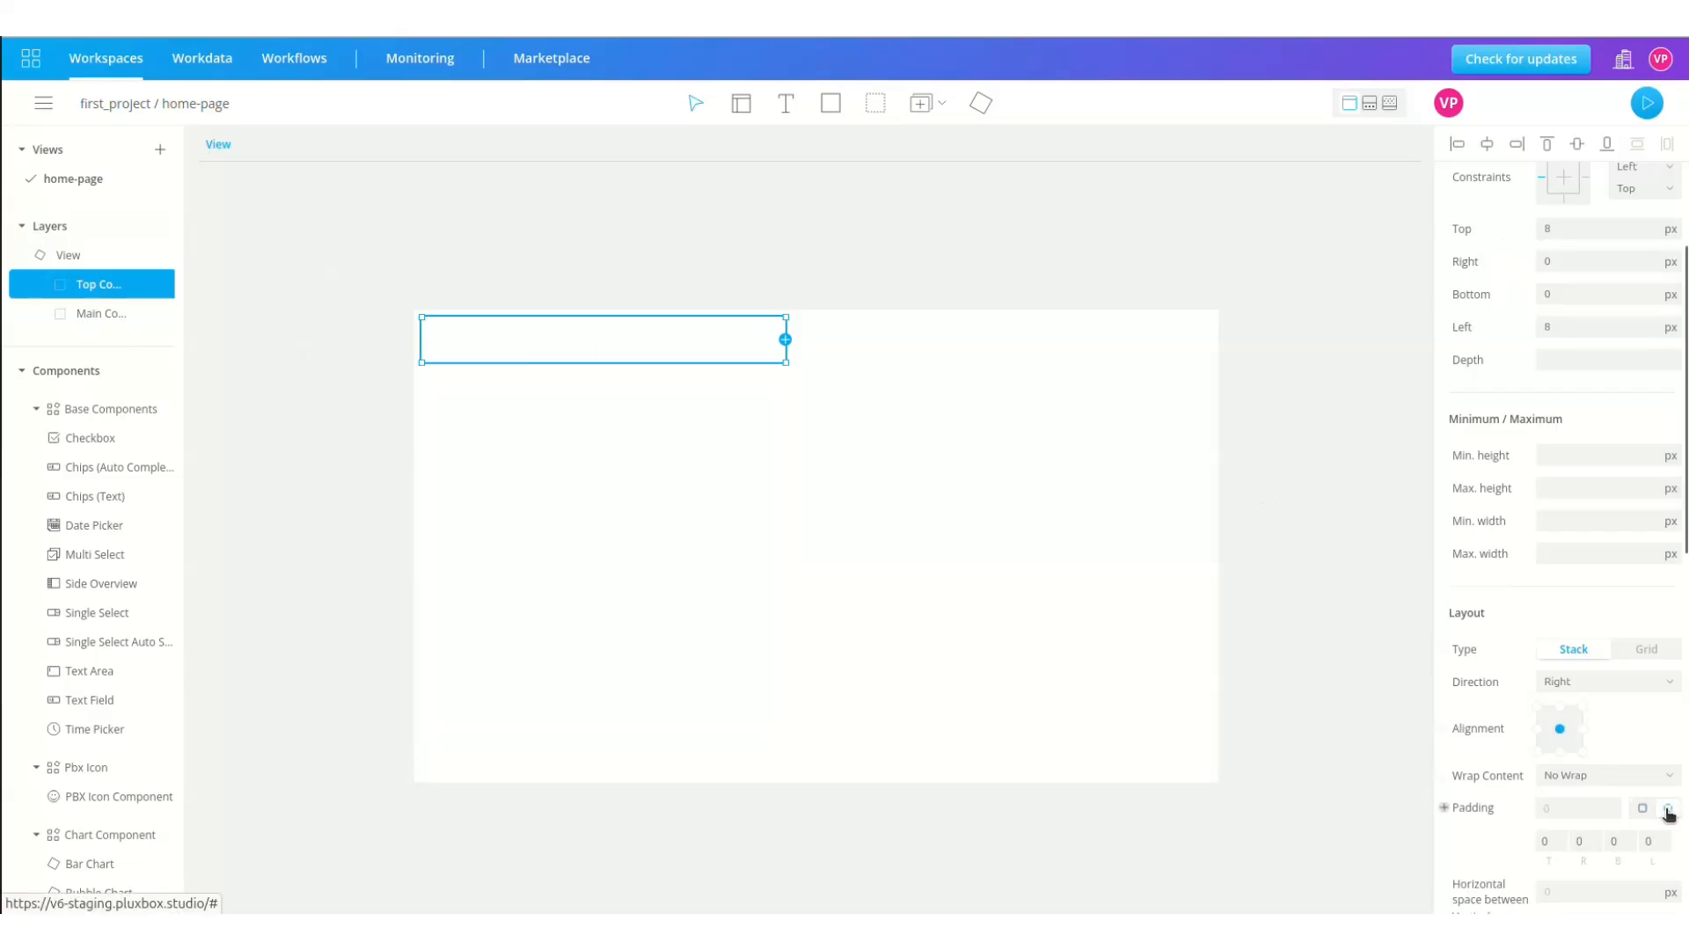
pyautogui.scroll(-1, 1669, 813)
pyautogui.click(1581, 764)
pyautogui.click(1651, 765)
pyautogui.write('2')
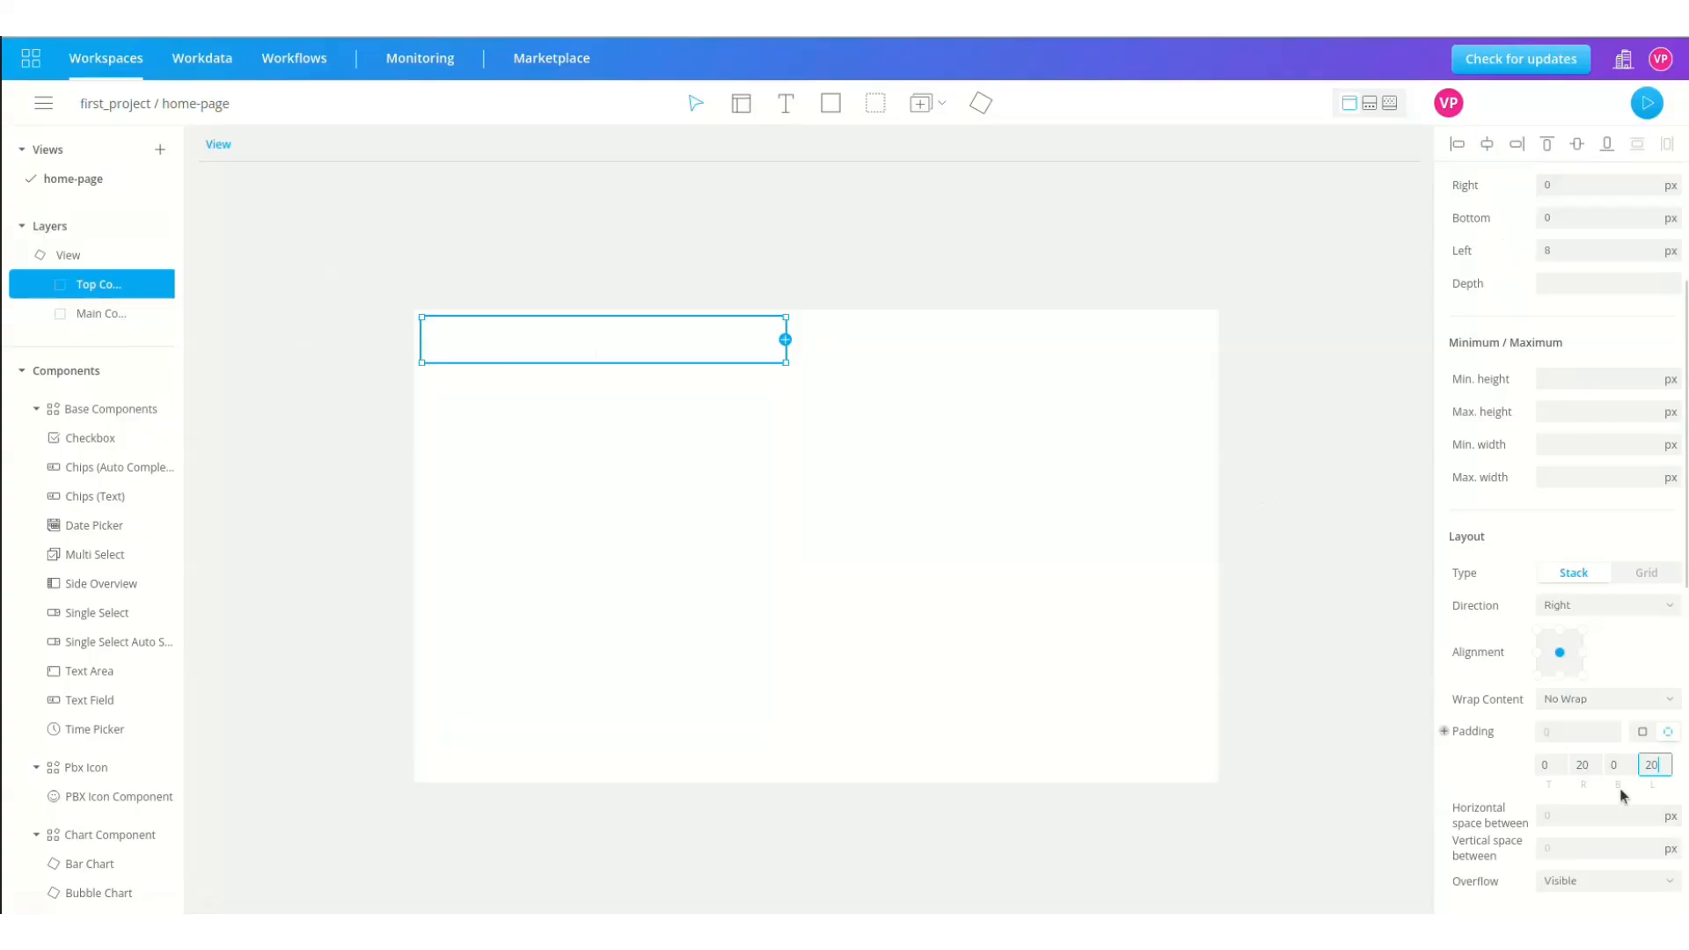
pyautogui.click(1567, 817)
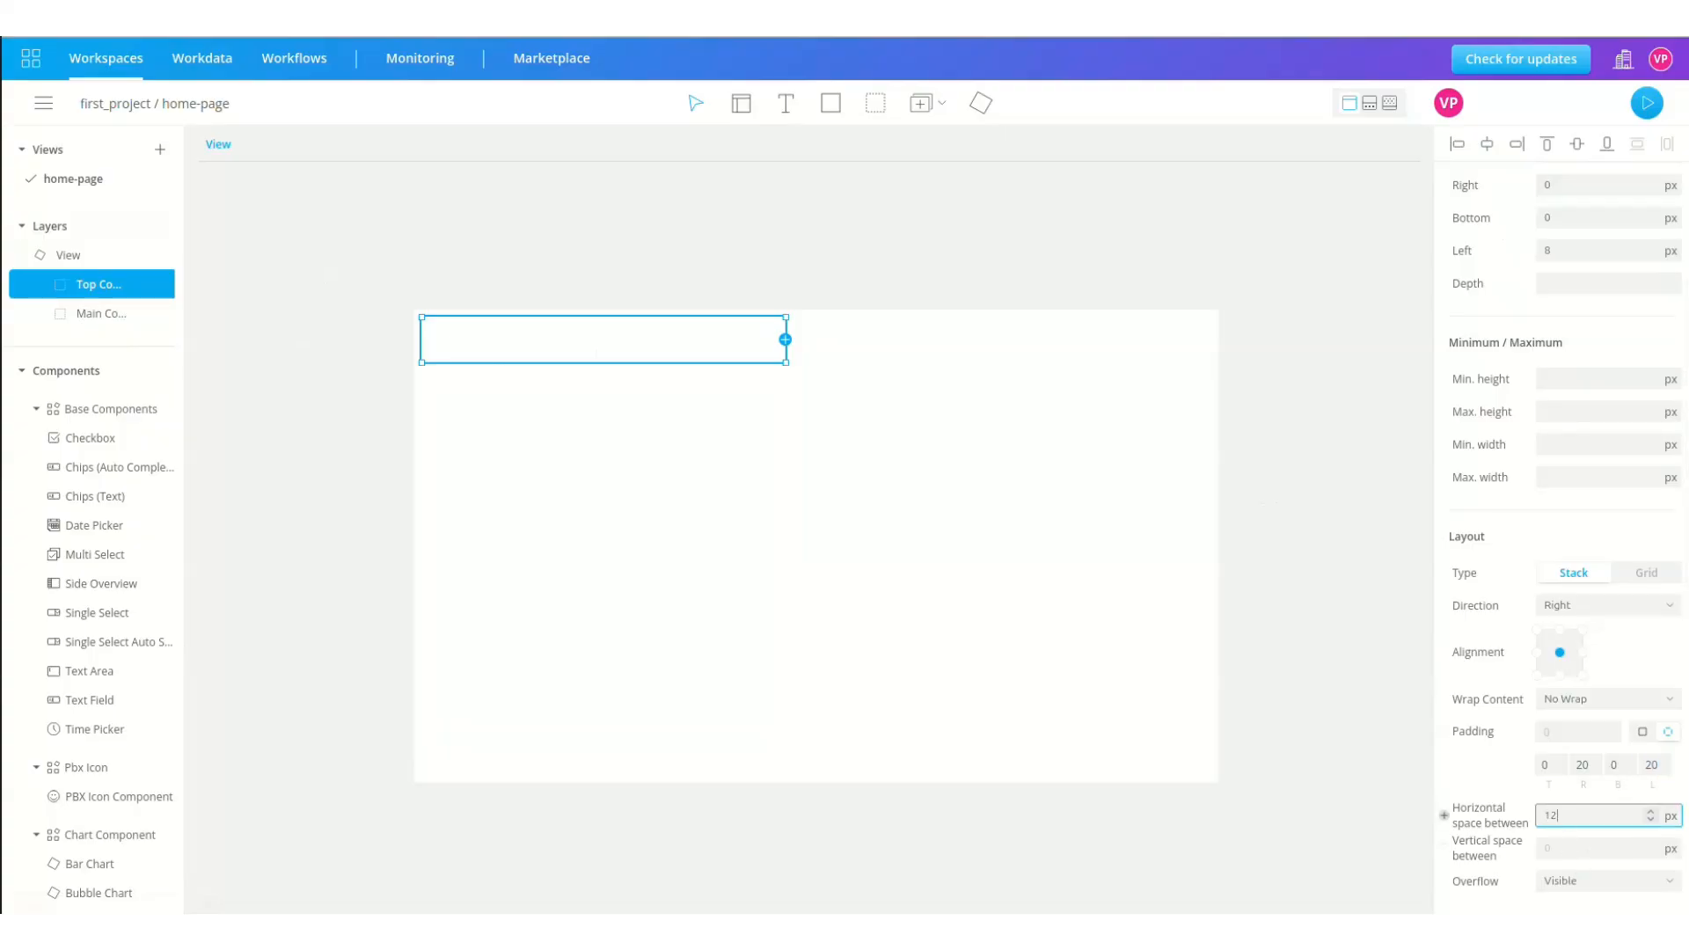
# - Draw a Text Field about 315 by 46 px over Top Container and nest it inside that container's layer
pyautogui.click(88, 700)
pyautogui.moveTo(432, 325)
pyautogui.mouseDown()
pyautogui.moveTo(623, 384)
pyautogui.moveTo(690, 389)
pyautogui.moveTo(714, 361)
pyautogui.mouseUp()
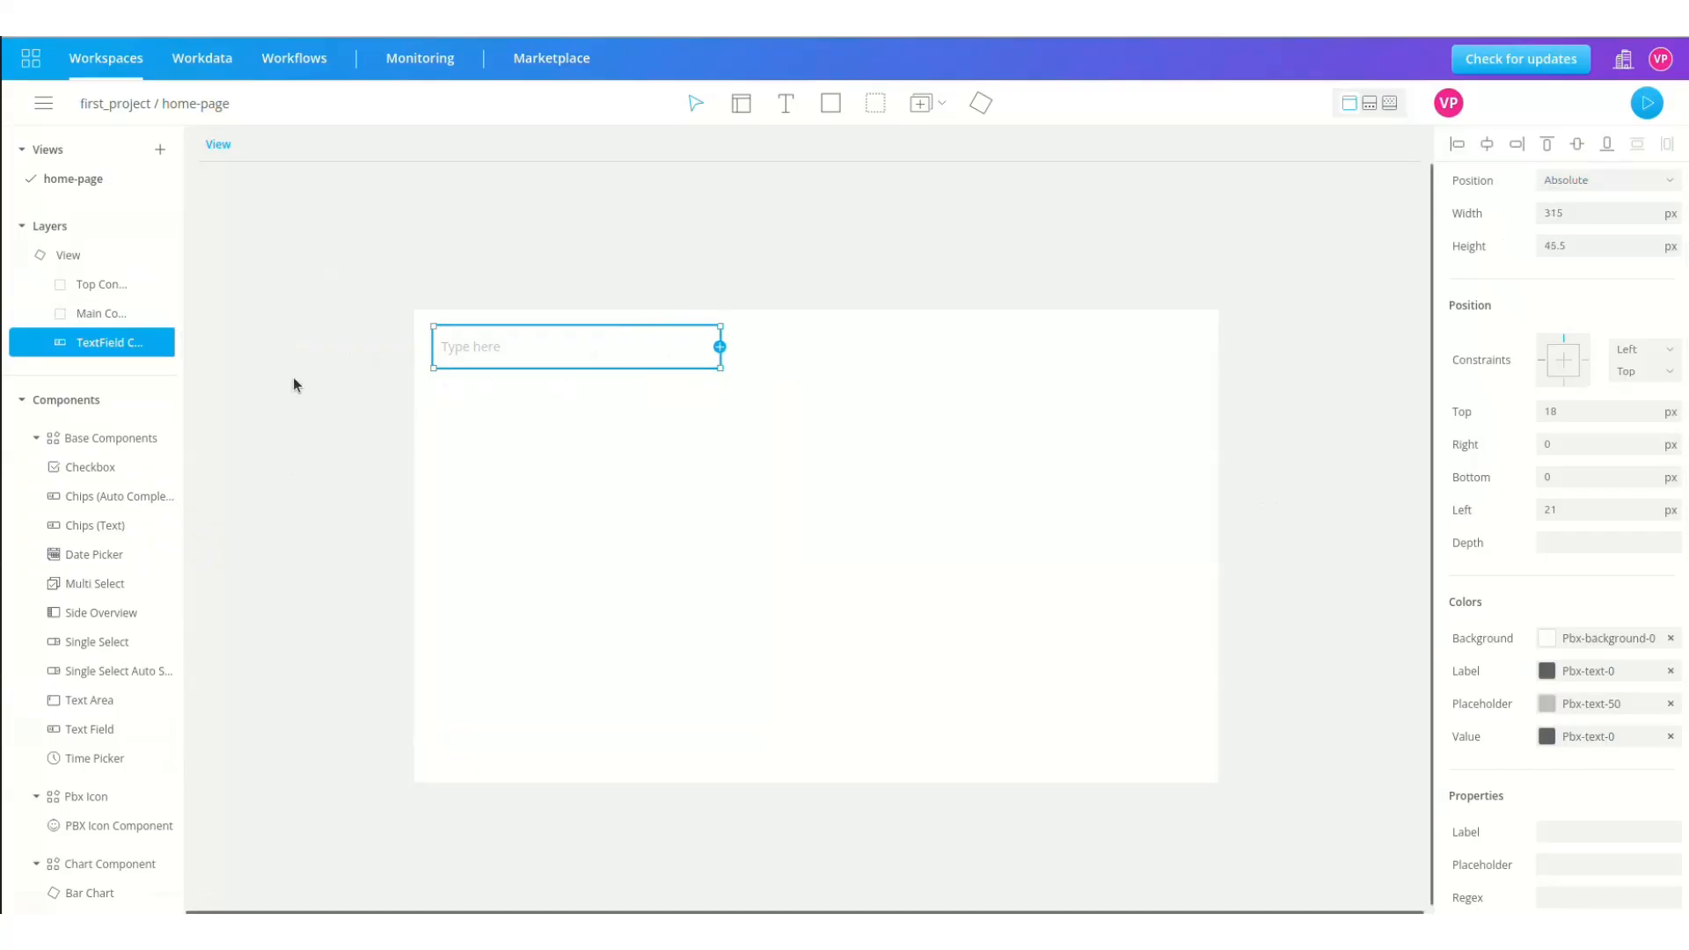
pyautogui.moveTo(82, 342); pyautogui.dragTo(97, 293)
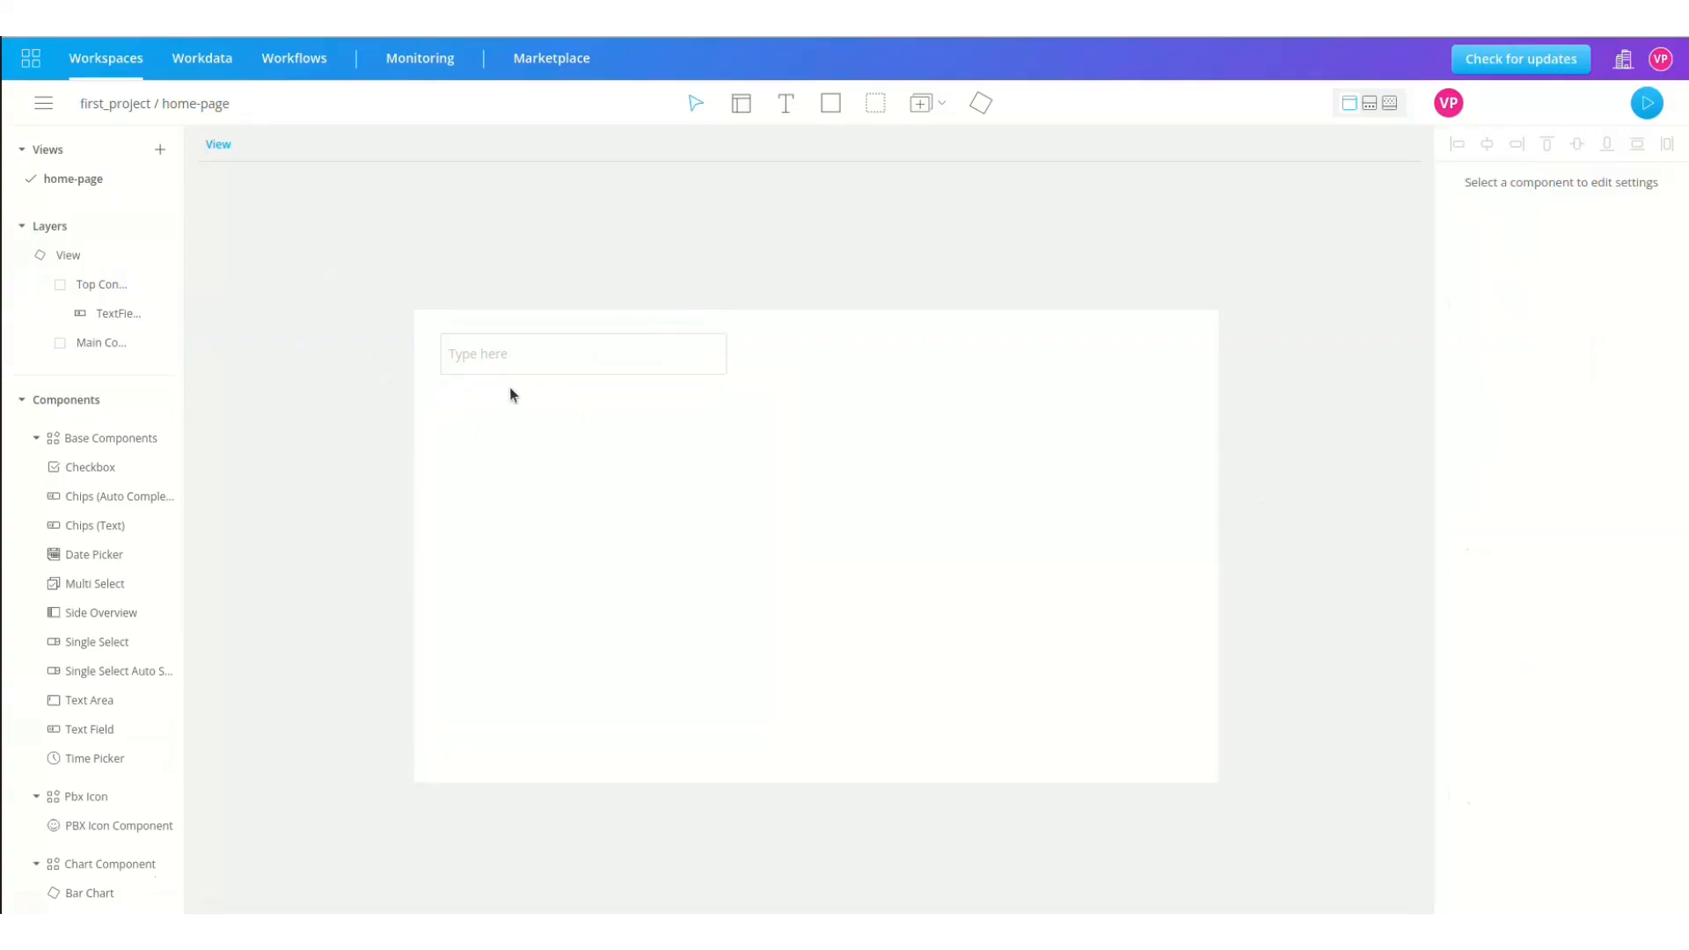
# - Set the text field to relative positioning with a height of 40 px and a width that fills the container
pyautogui.click(519, 362)
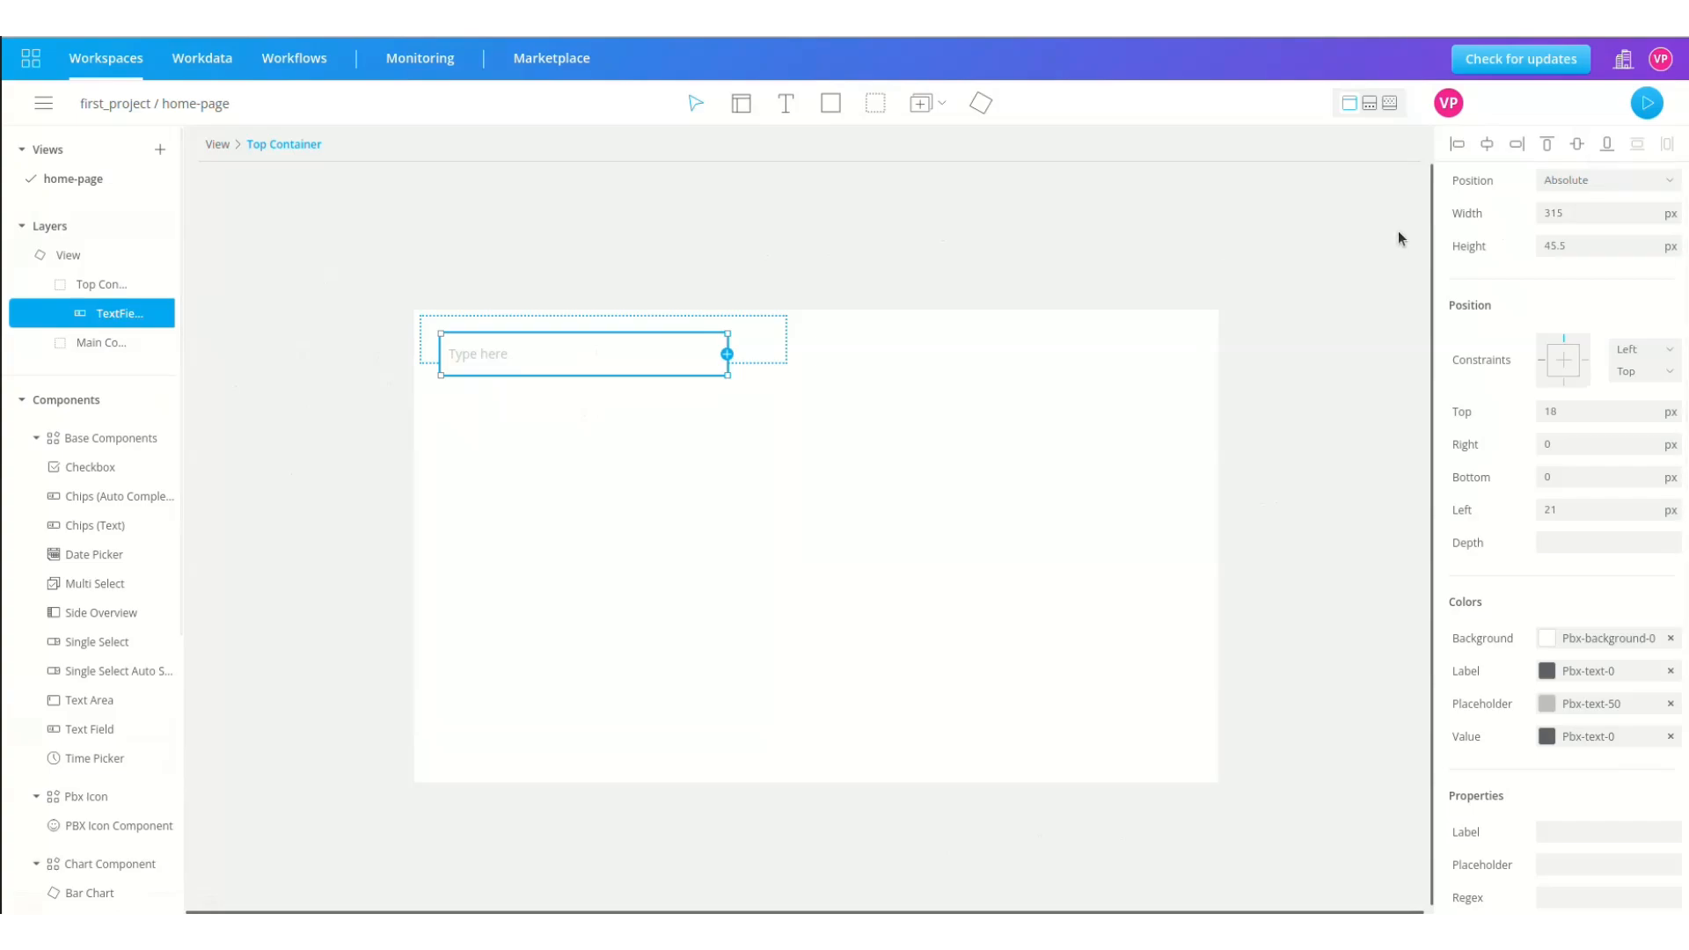
pyautogui.click(1603, 181)
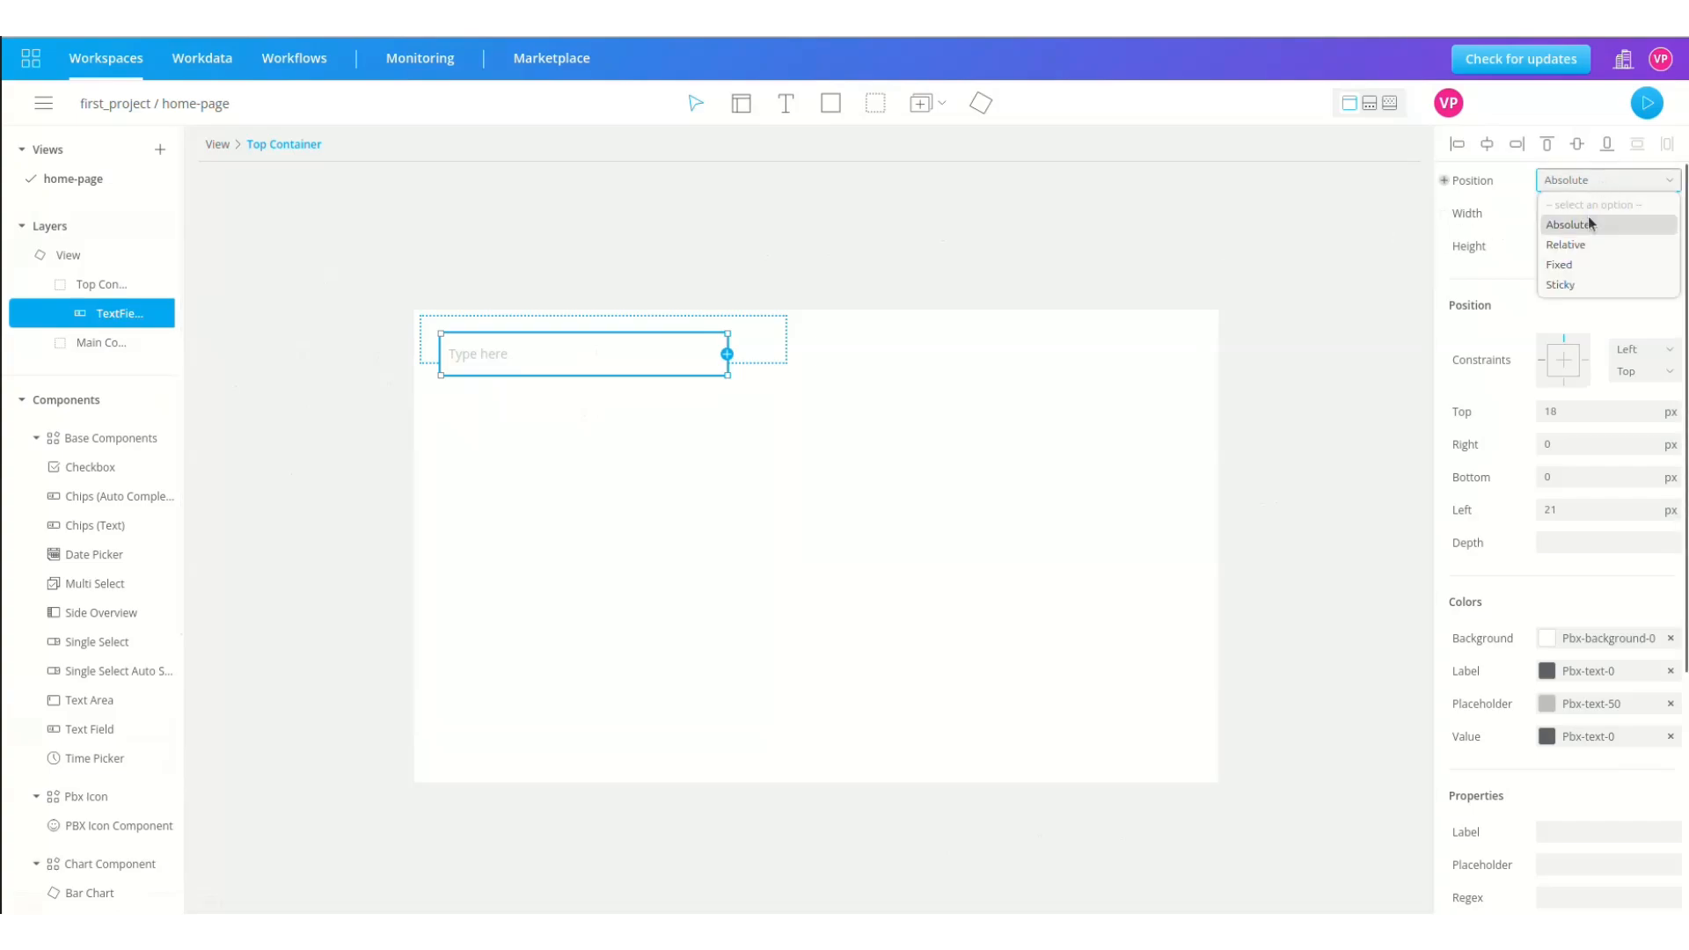
pyautogui.click(1572, 245)
pyautogui.click(1585, 248)
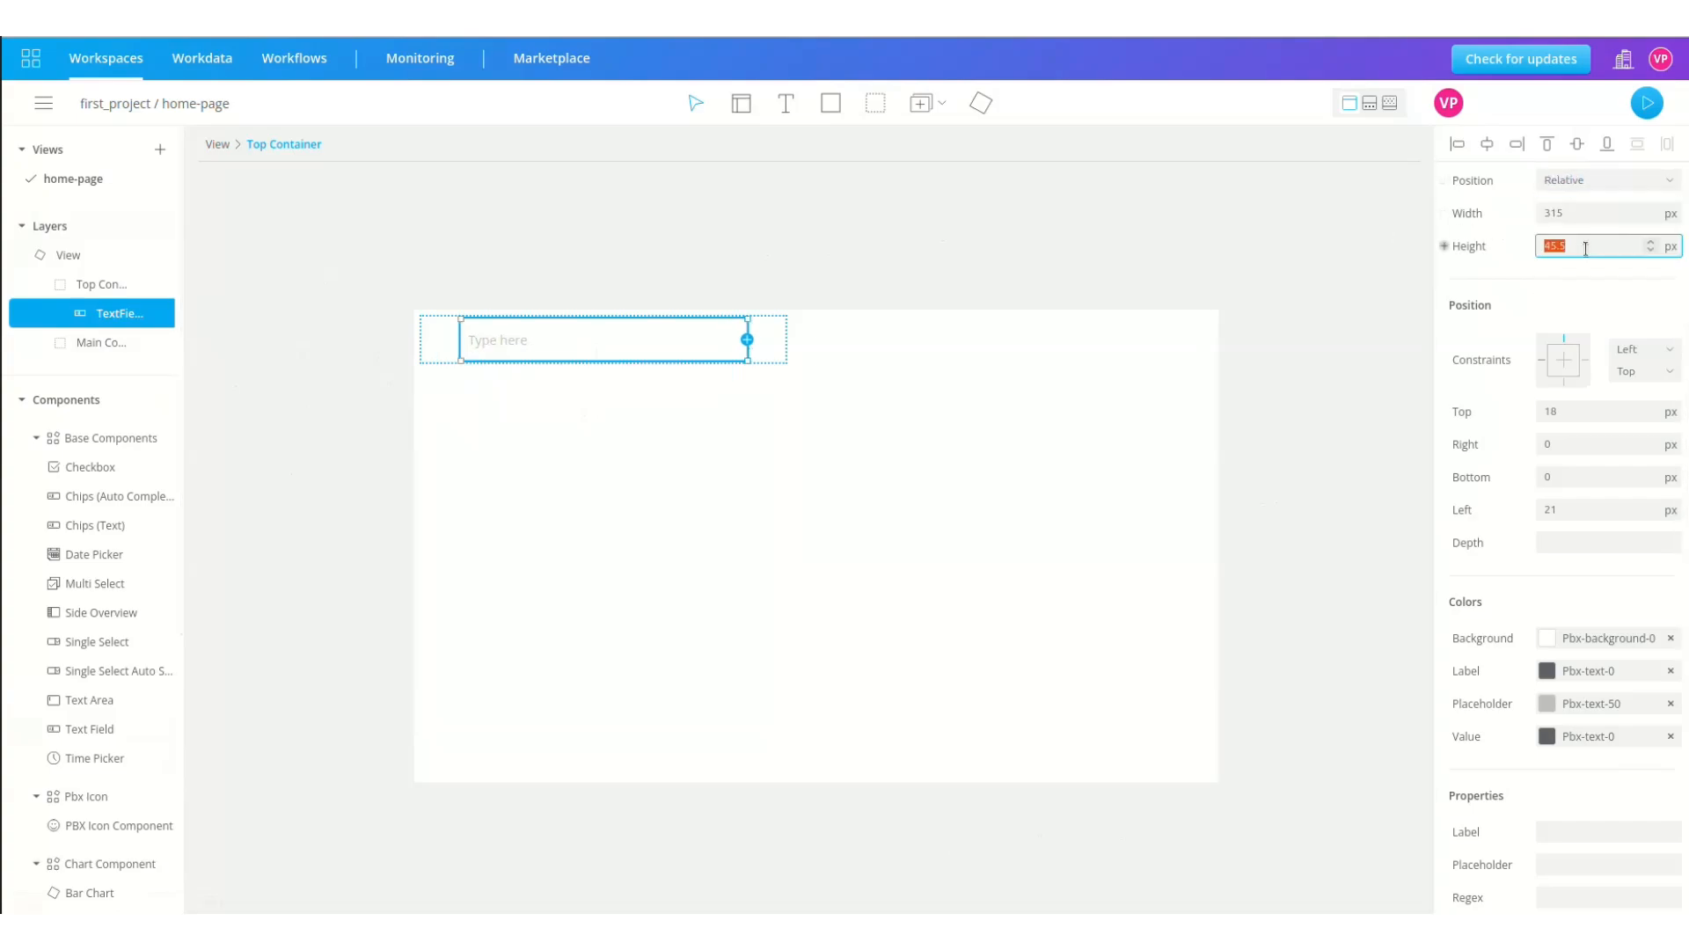
pyautogui.write('40')
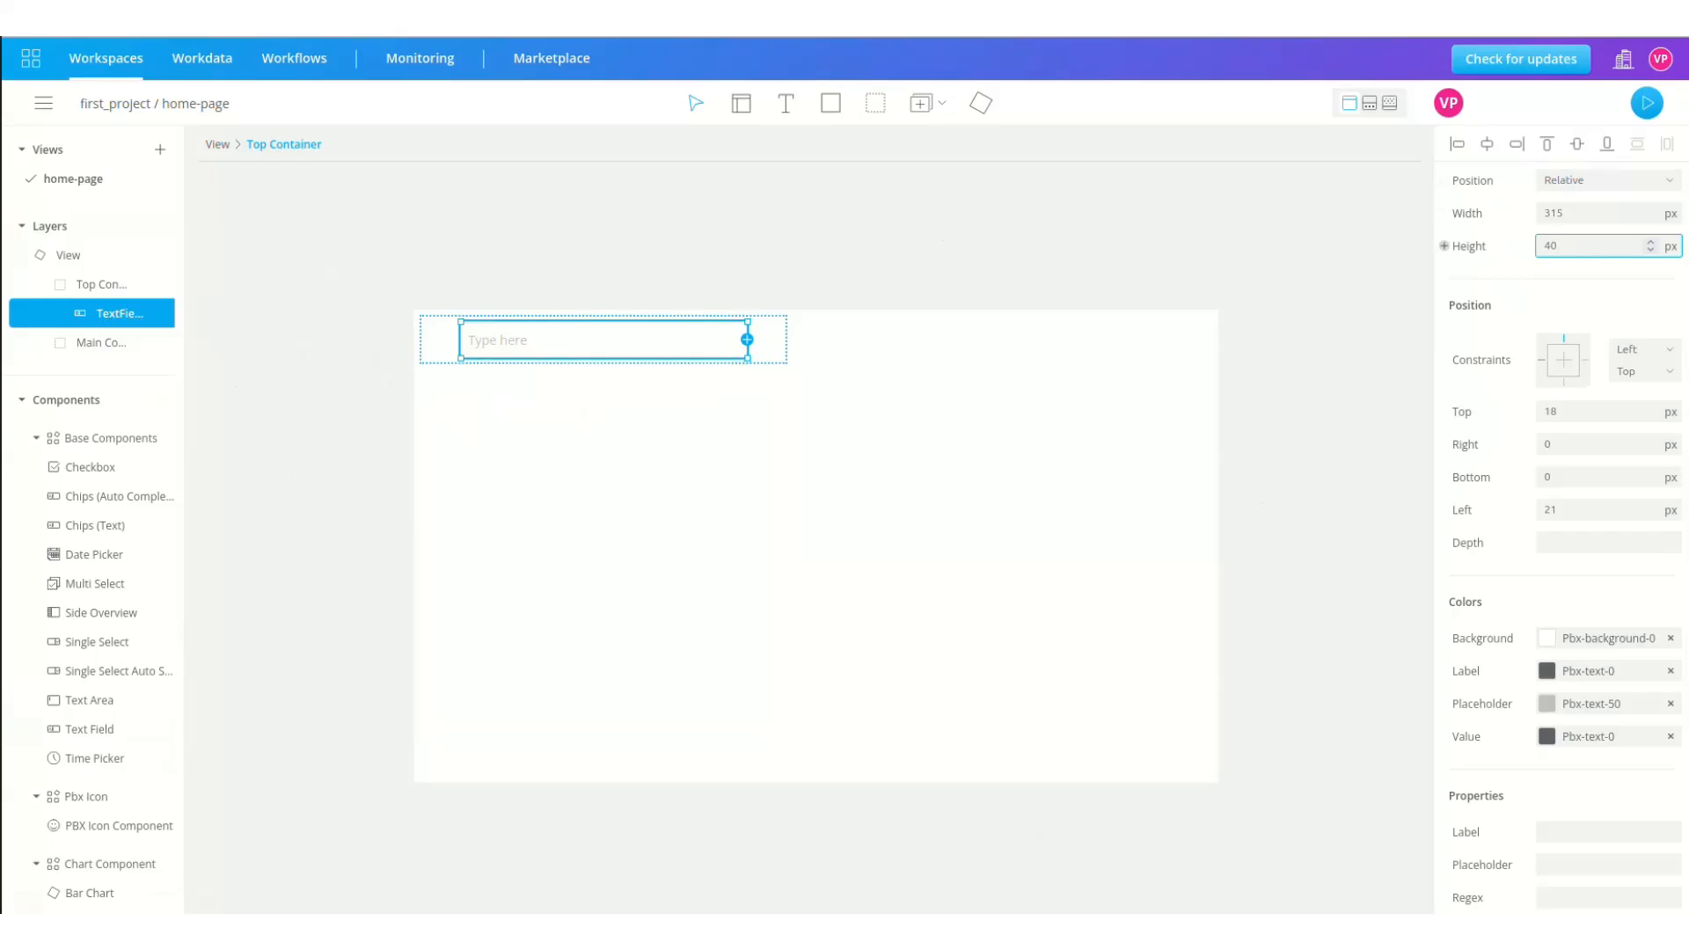
pyautogui.click(1670, 246)
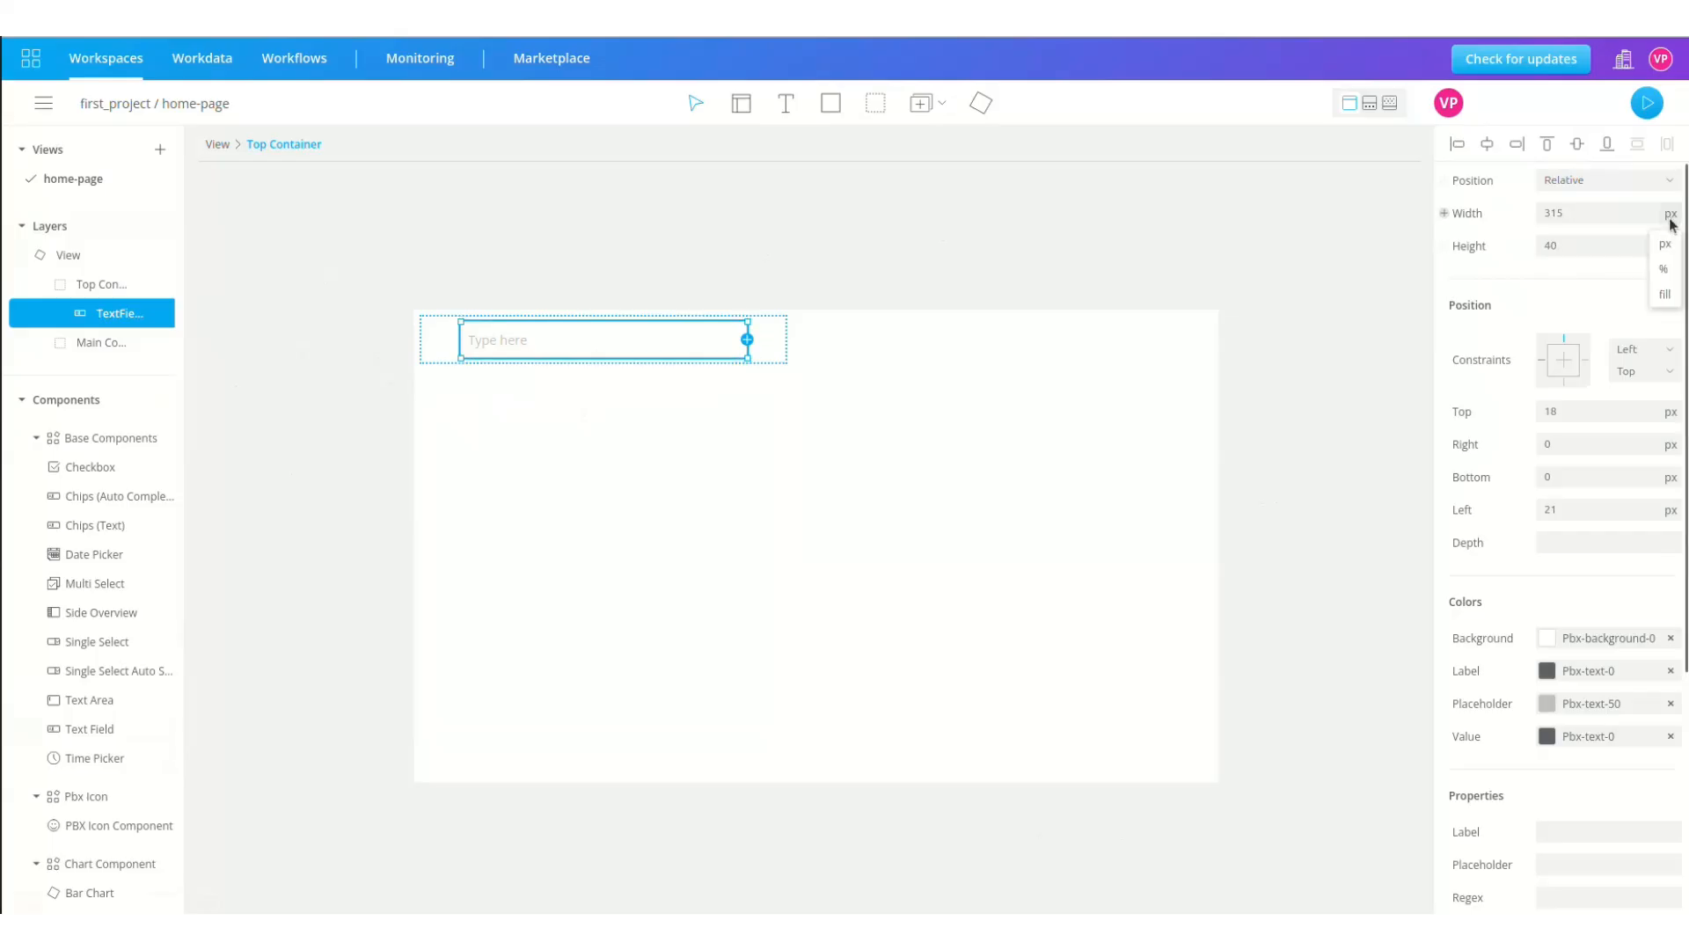
pyautogui.click(1668, 296)
# - Draw a text element about 35 by 29 px inside Top Container, over the text field's right end
pyautogui.click(788, 100)
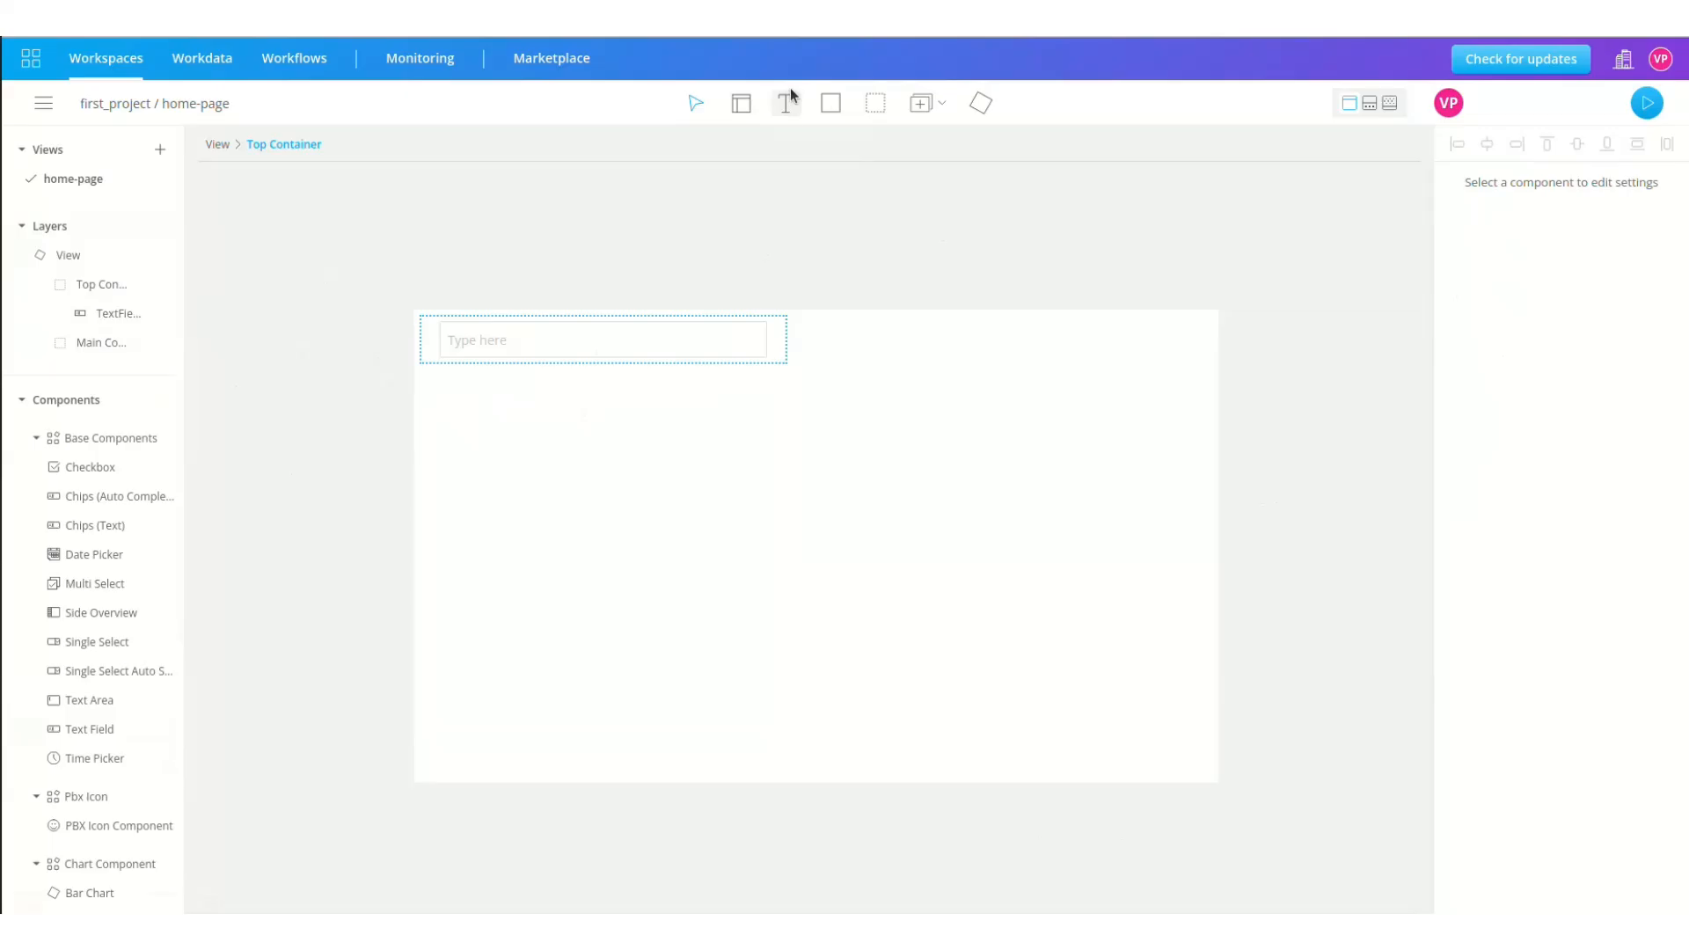
pyautogui.moveTo(731, 332); pyautogui.dragTo(766, 358)
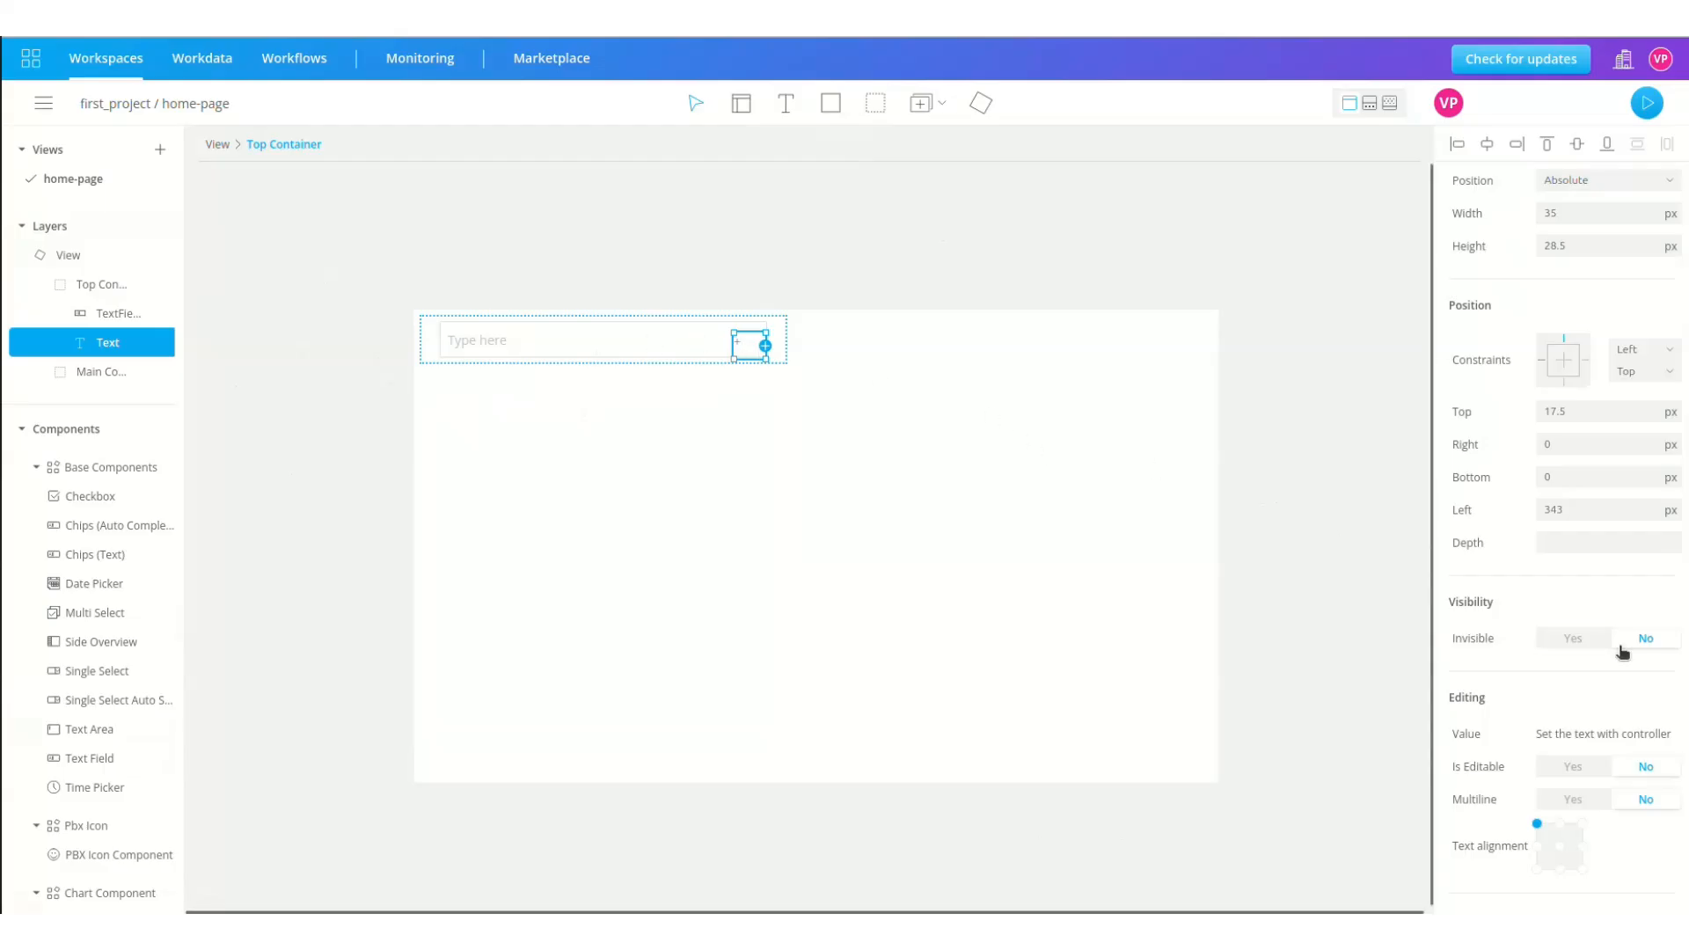
# - Set the plus text in Top Container to font size 40 and the Bold family
pyautogui.scroll(-3, 1633, 657)
pyautogui.scroll(-3, 1633, 657)
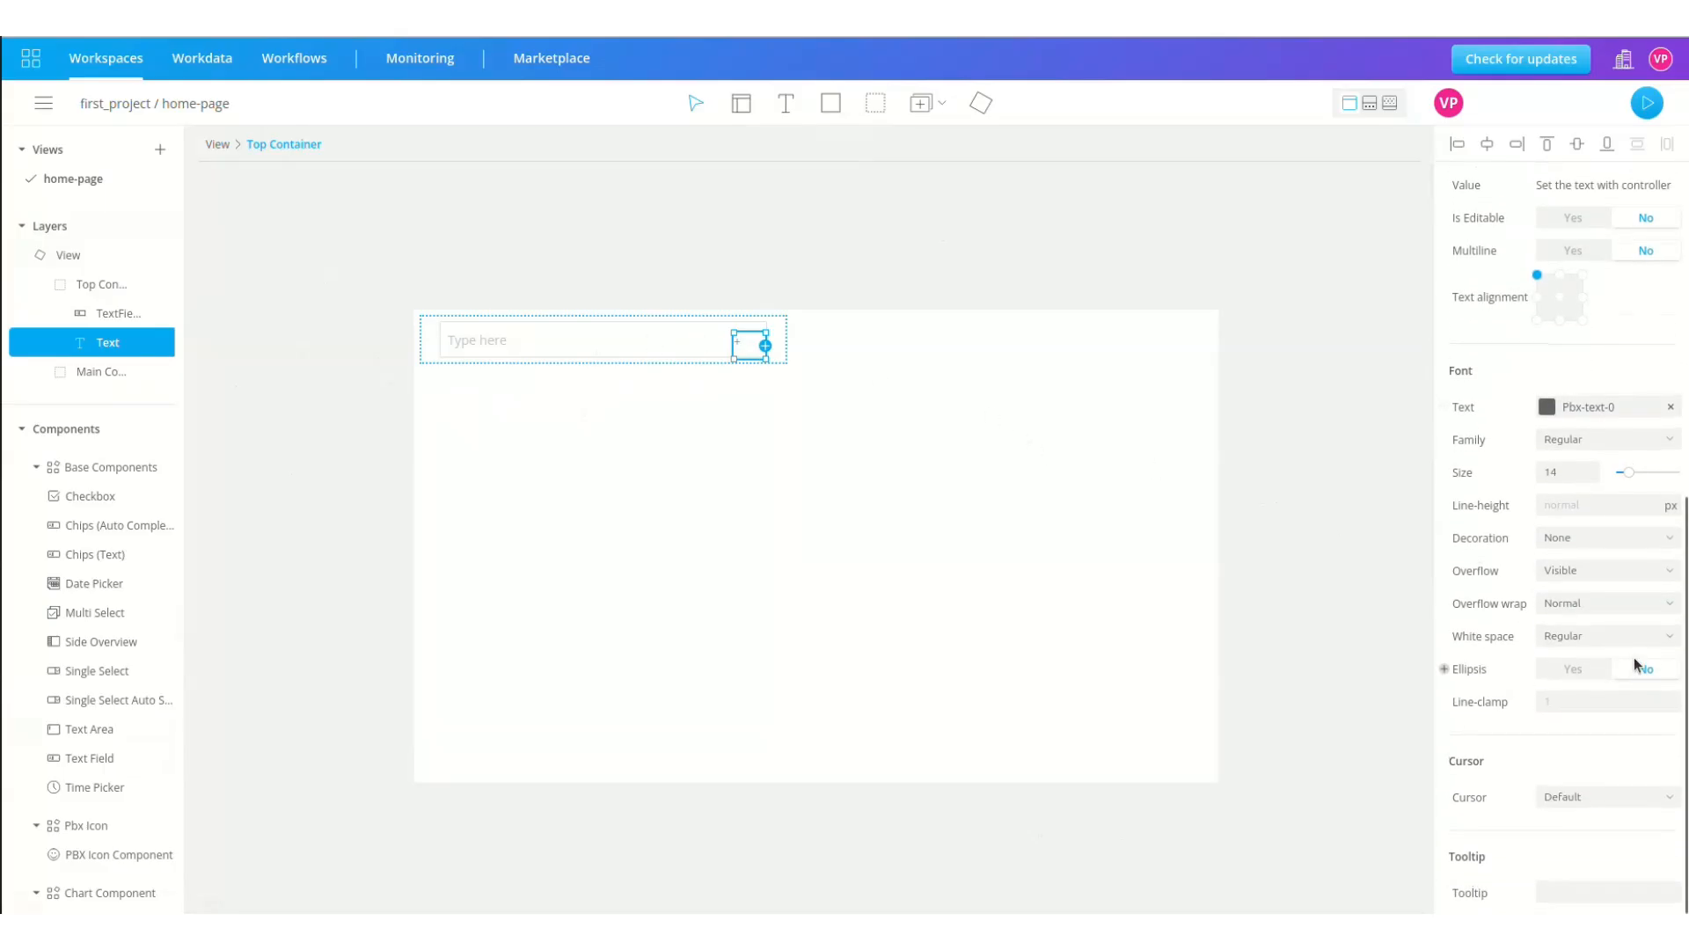
pyautogui.click(1558, 473)
pyautogui.write('40')
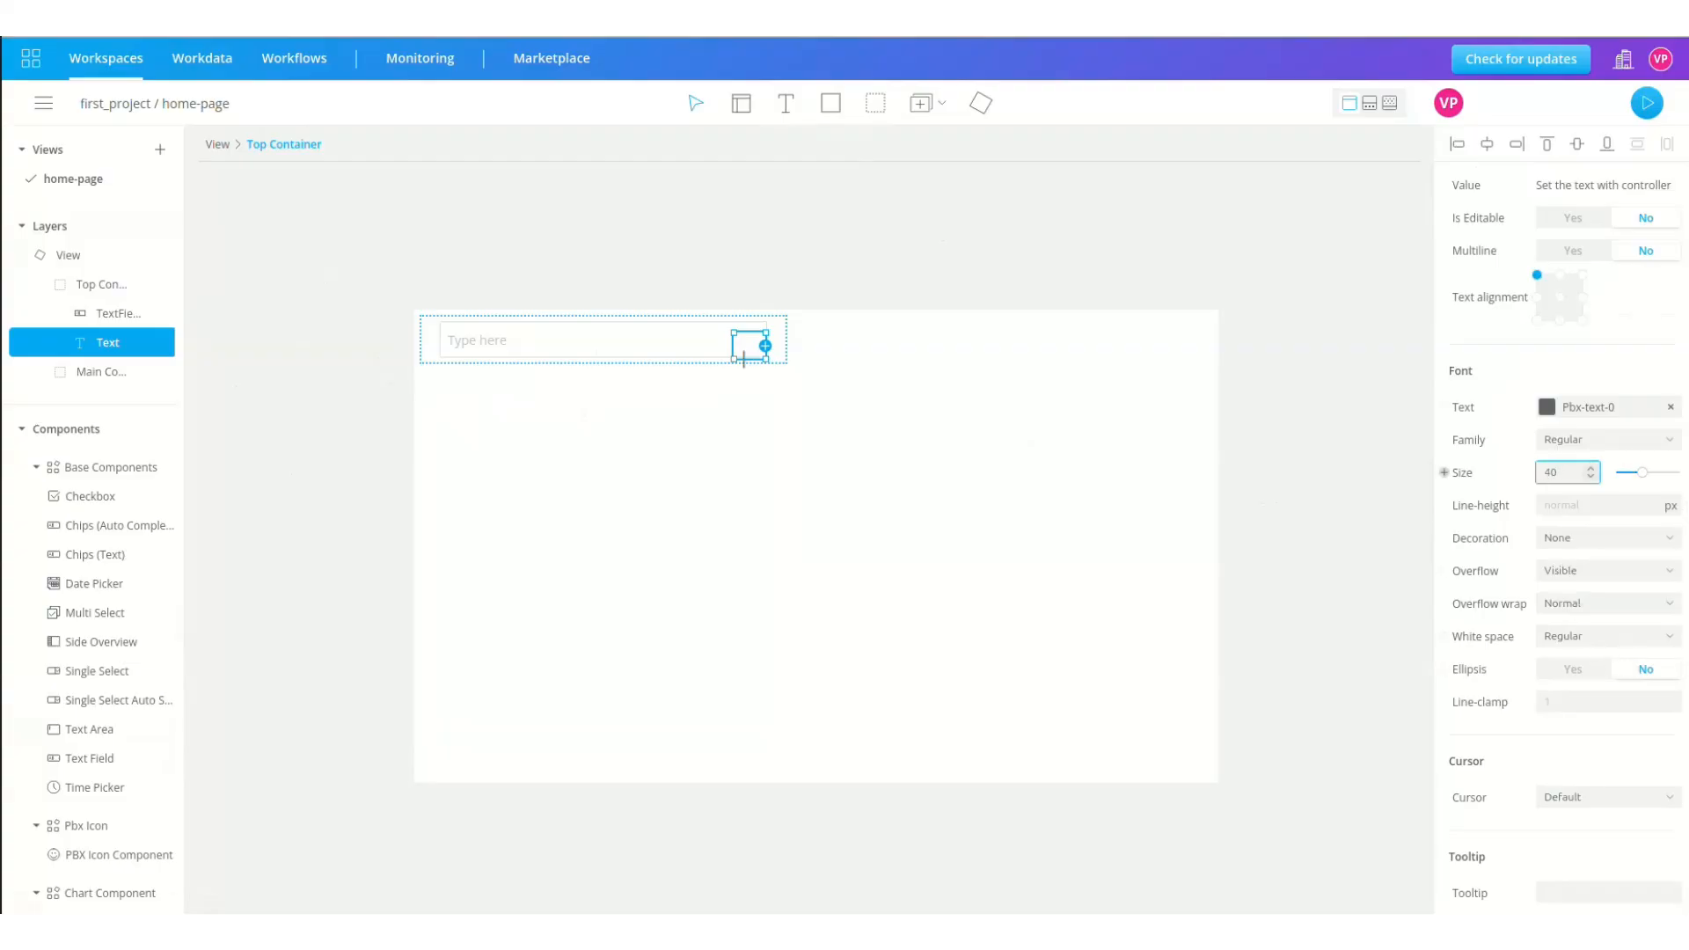
pyautogui.click(1582, 442)
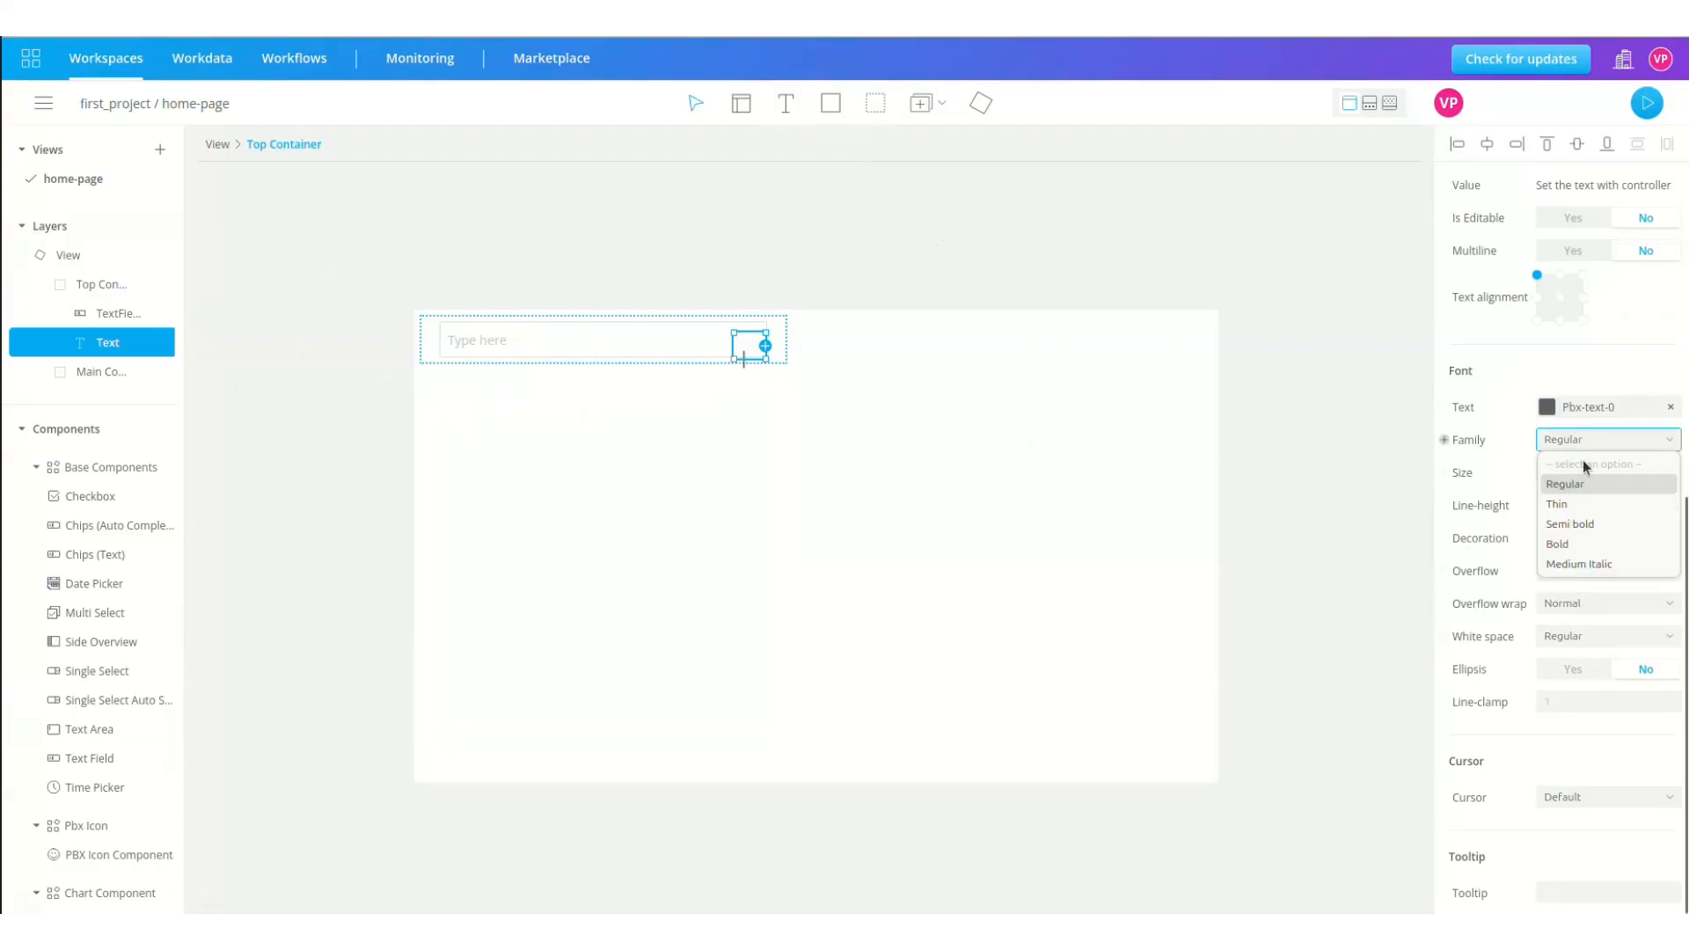
pyautogui.click(1583, 542)
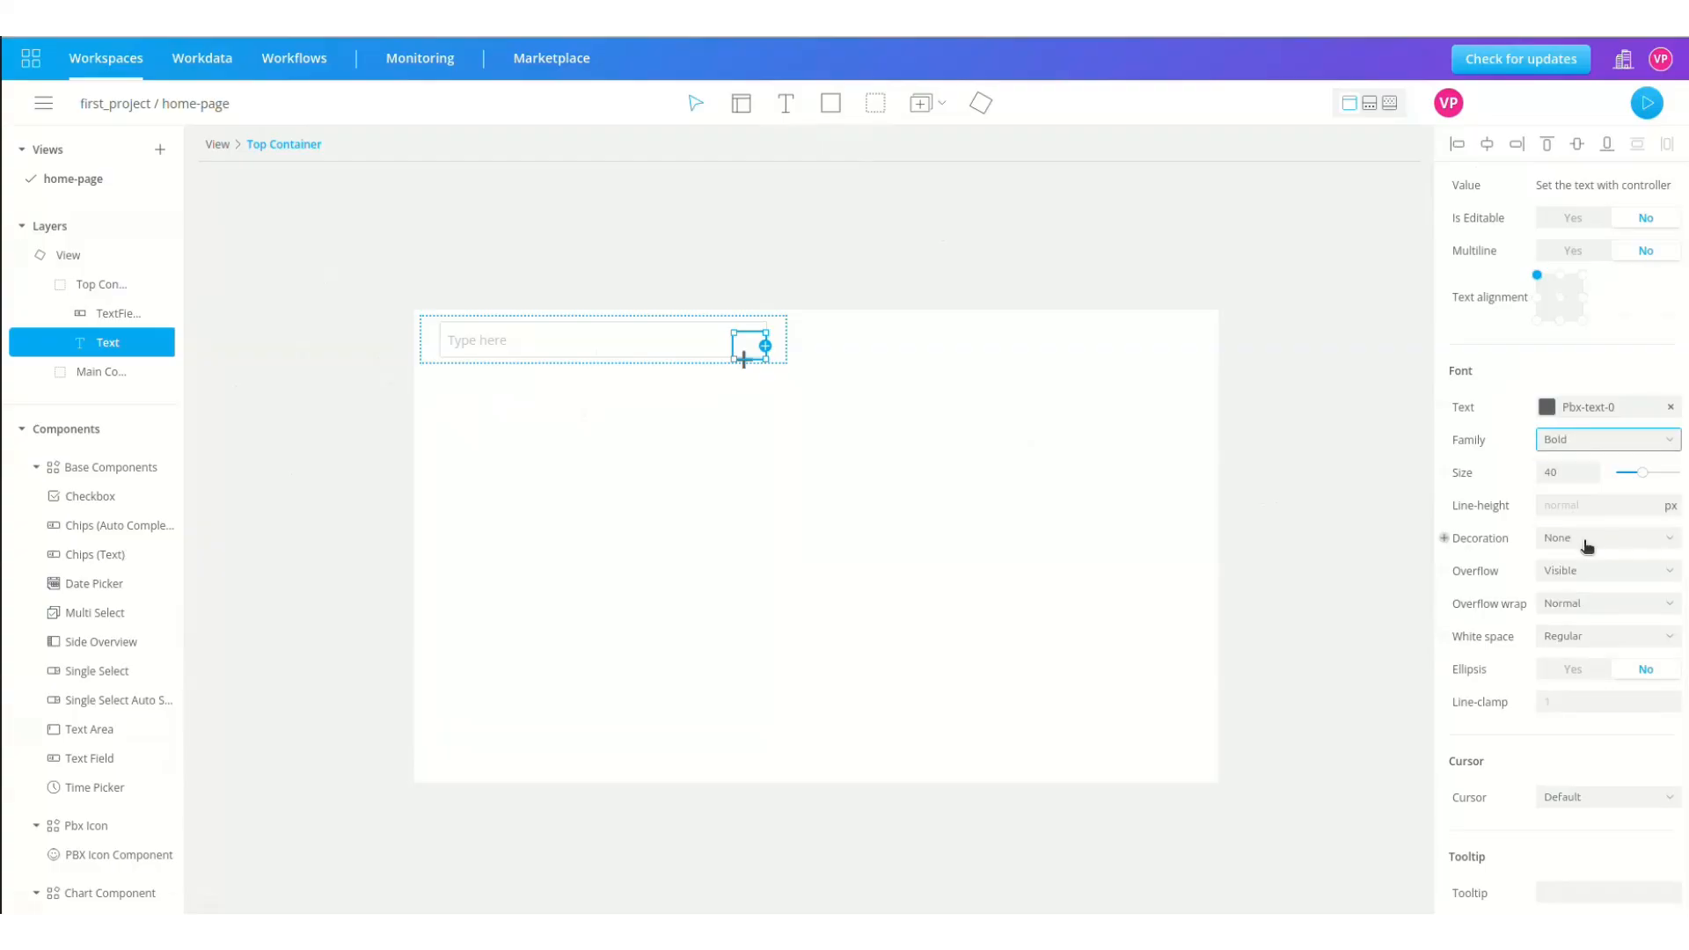
# - Apply the Primary colour to the plus text and centre its text alignment
pyautogui.click(1546, 407)
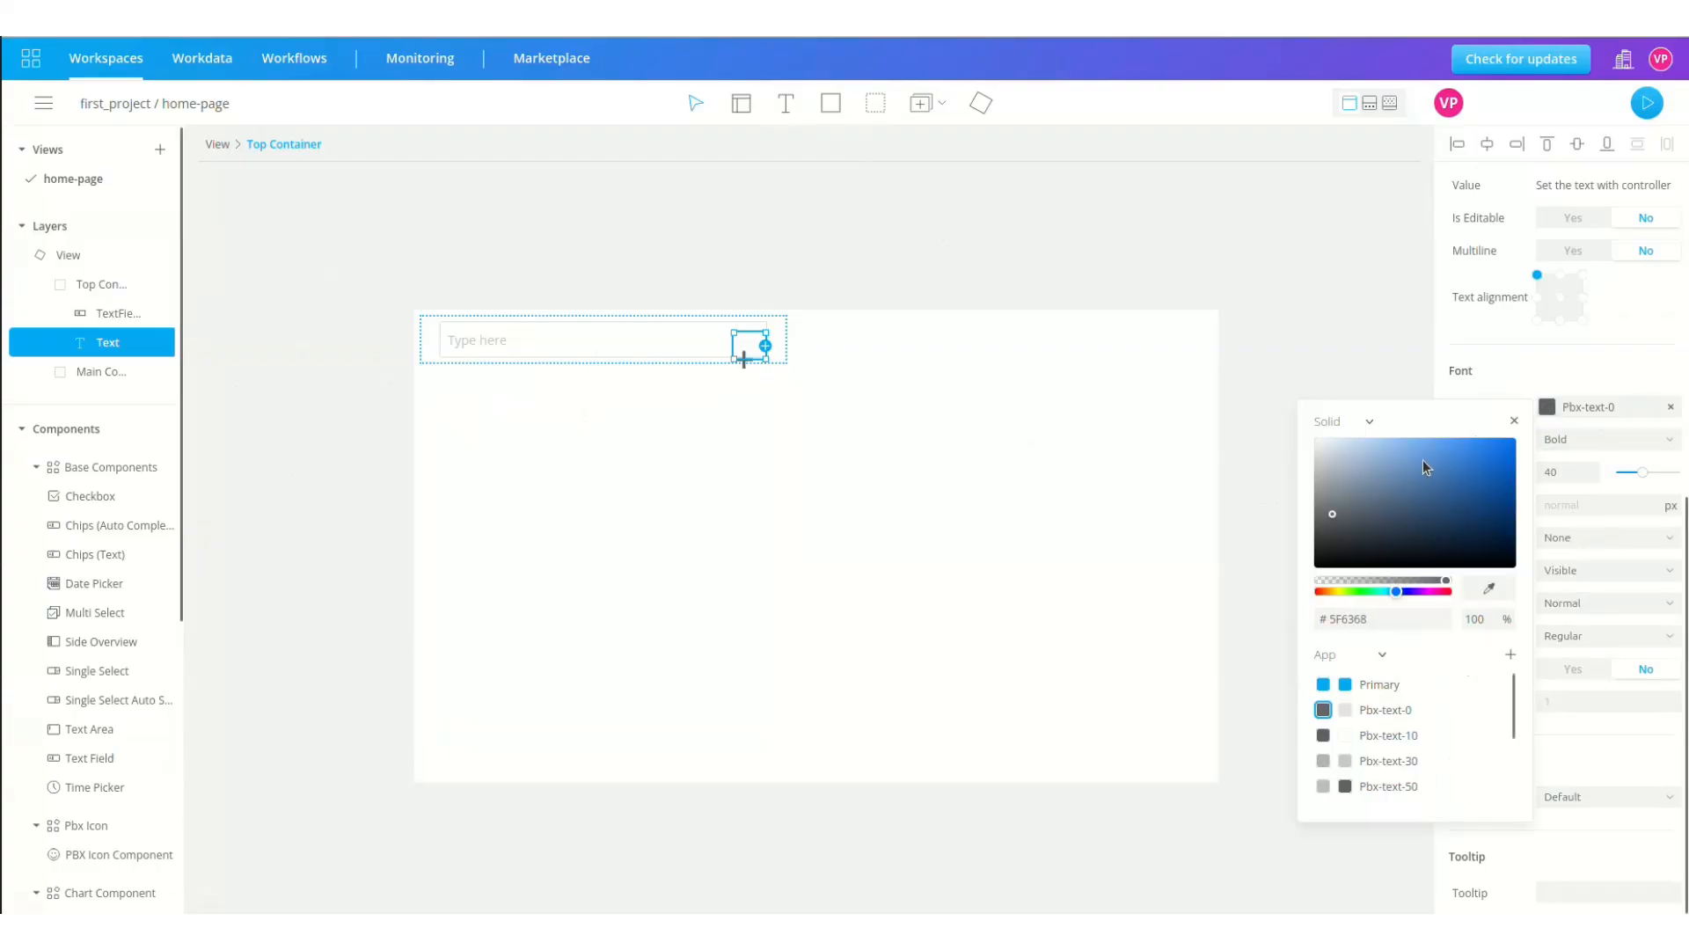
pyautogui.click(1321, 685)
pyautogui.click(1560, 299)
# - Set the plus text to relative positioning and rename its layer "Add button"
pyautogui.scroll(5, 1600, 396)
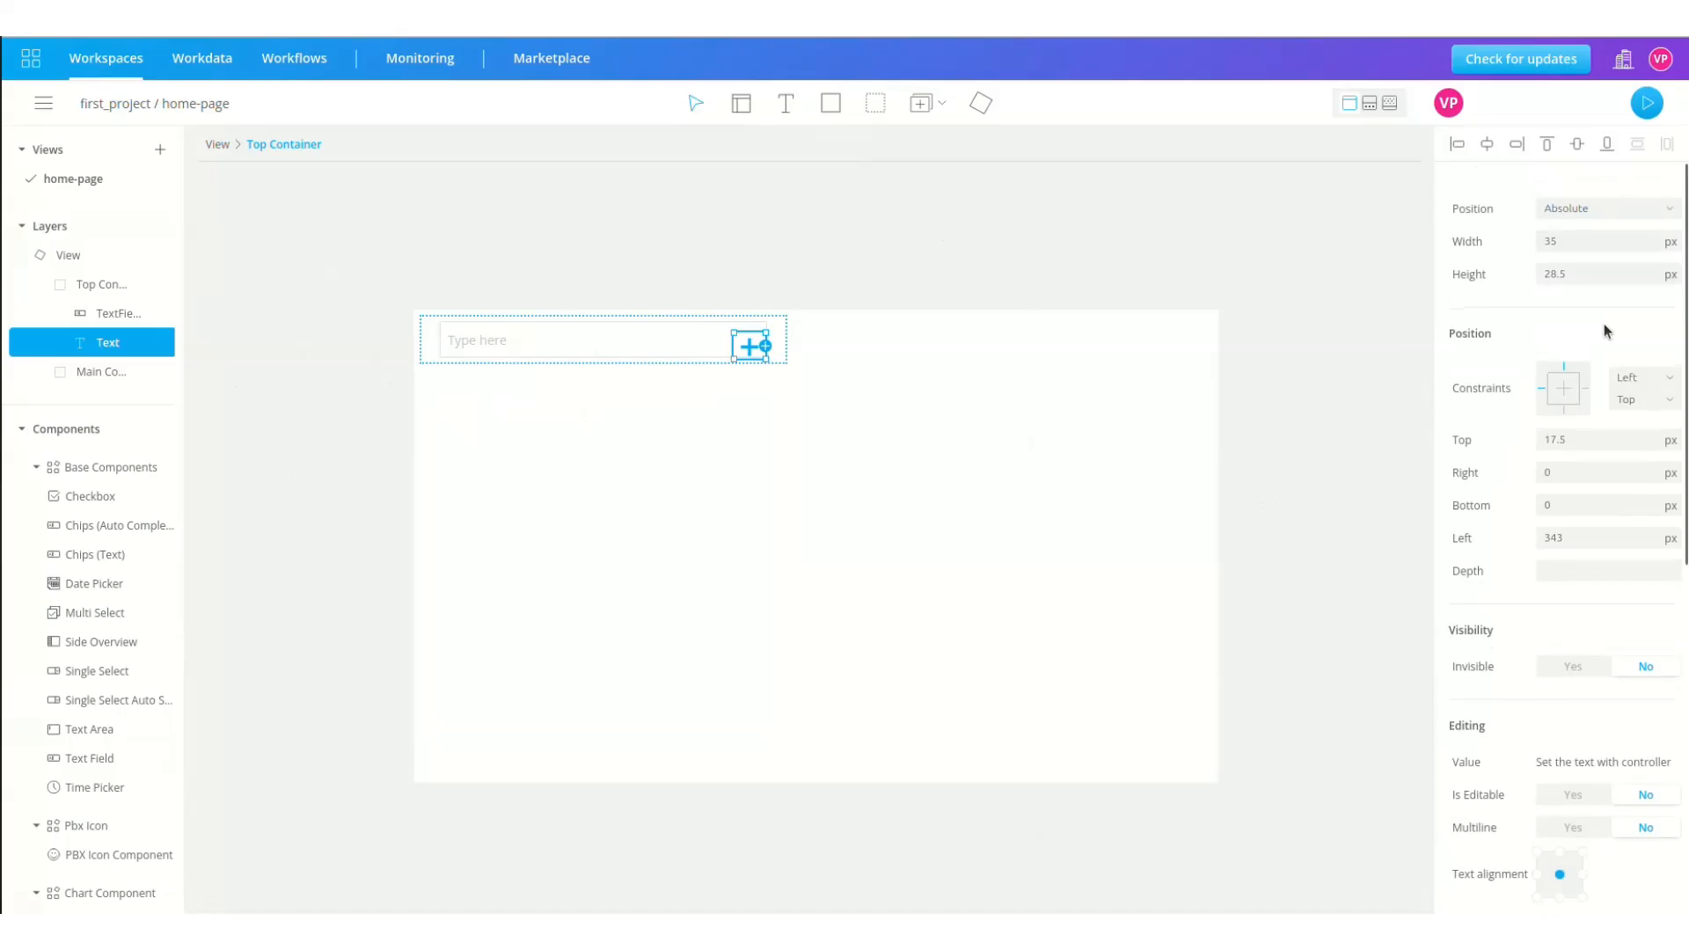
pyautogui.scroll(-1, 1603, 308)
pyautogui.click(1588, 181)
pyautogui.click(1590, 245)
pyautogui.doubleClick(111, 344)
pyautogui.write('Add')
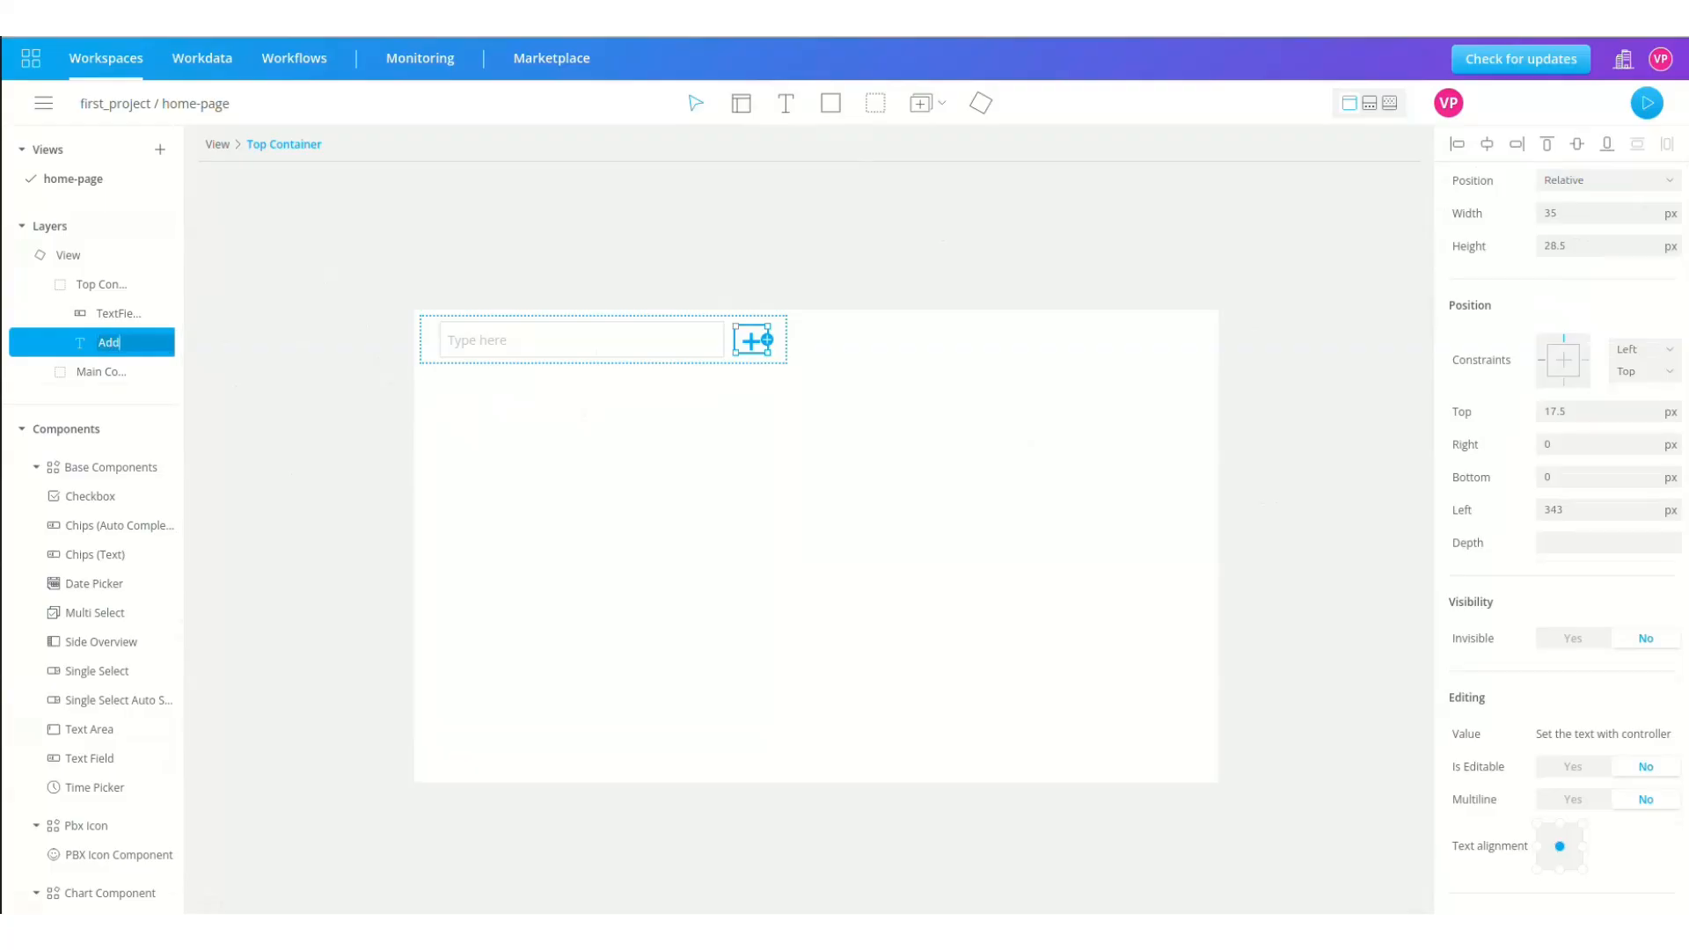
pyautogui.write(' button')
pyautogui.press('Return')
# - Set Main Container's stack layout direction to Bottom
pyautogui.click(99, 286)
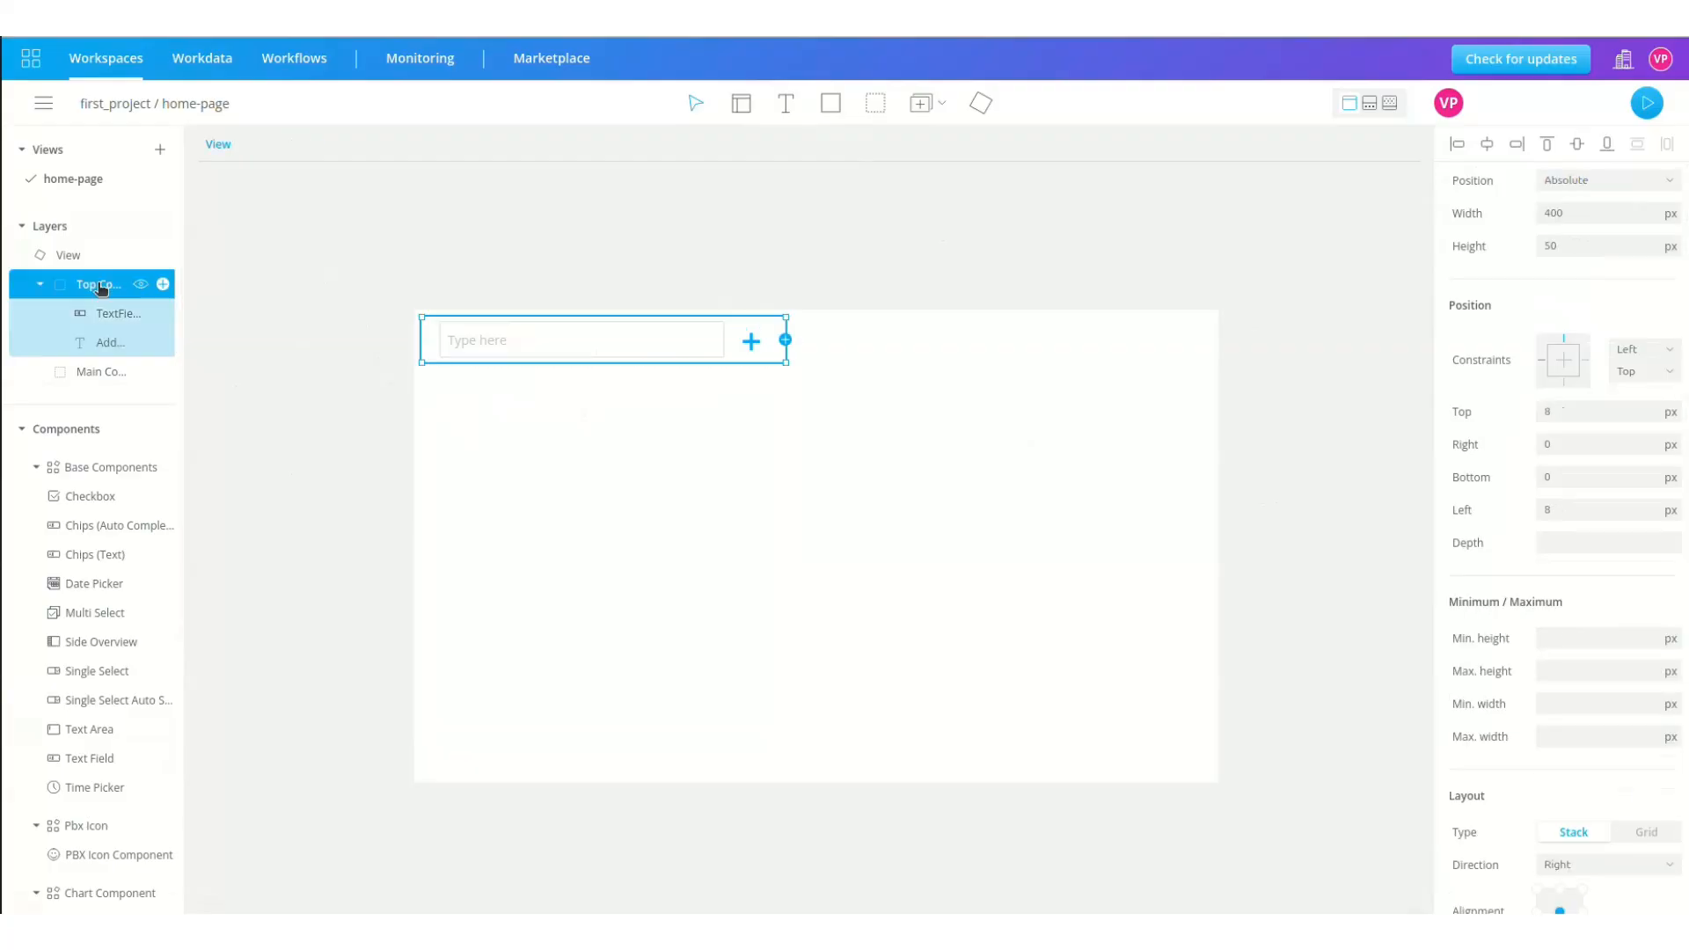
pyautogui.click(98, 370)
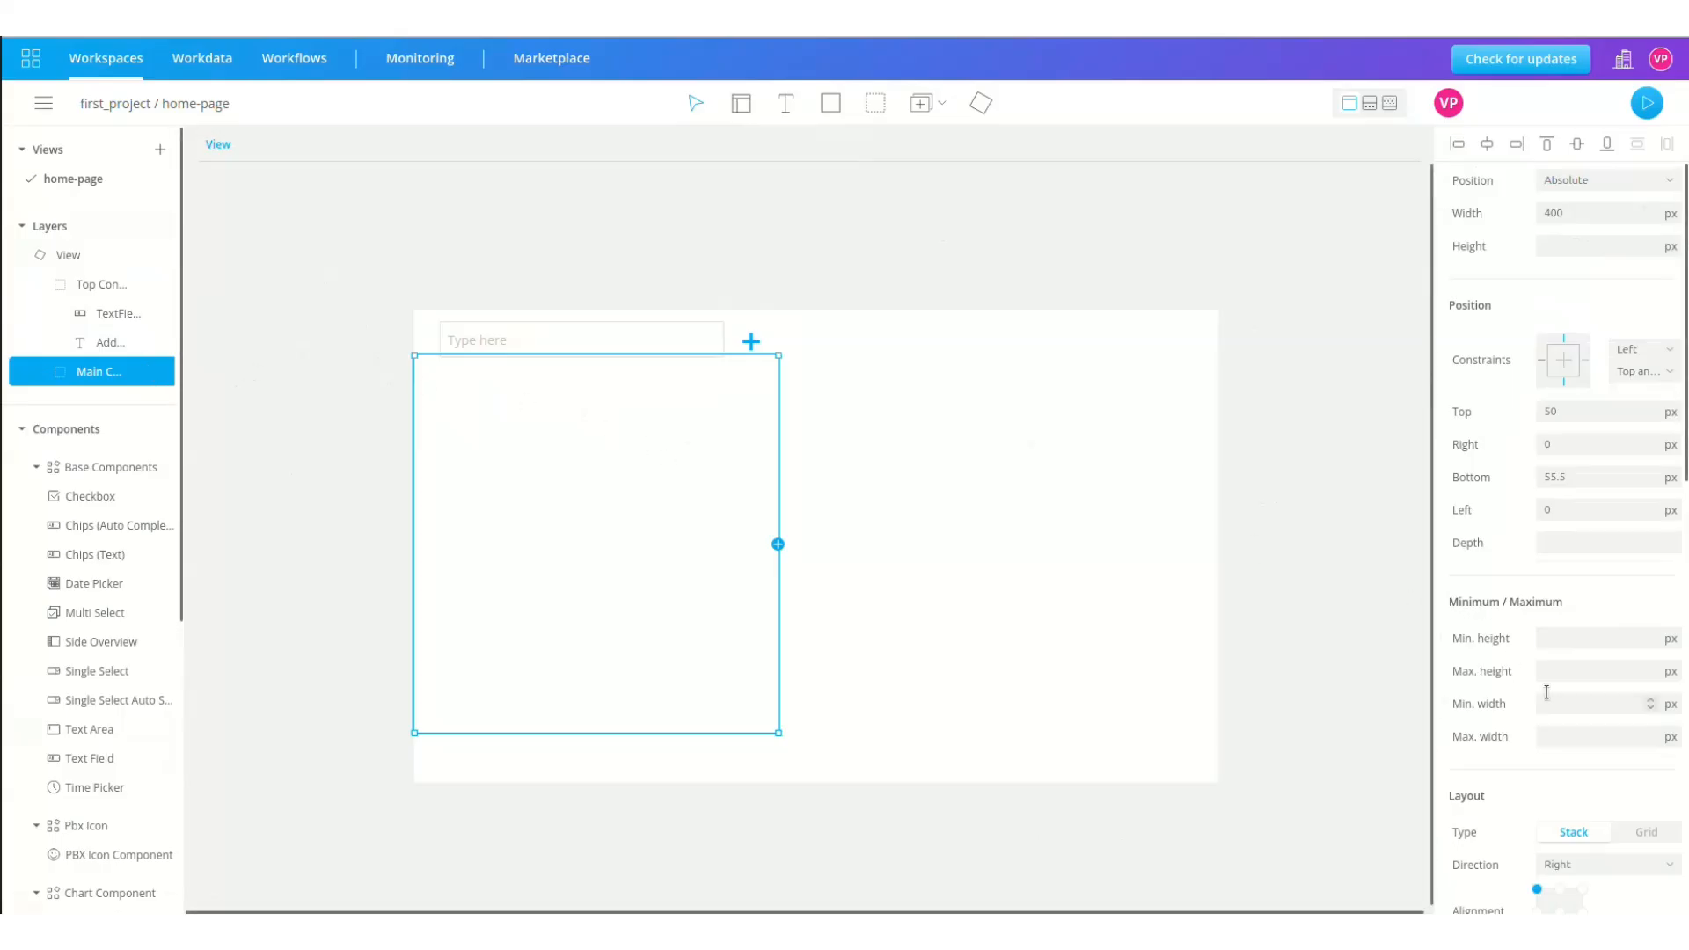
pyautogui.scroll(-5, 1548, 700)
pyautogui.click(1602, 664)
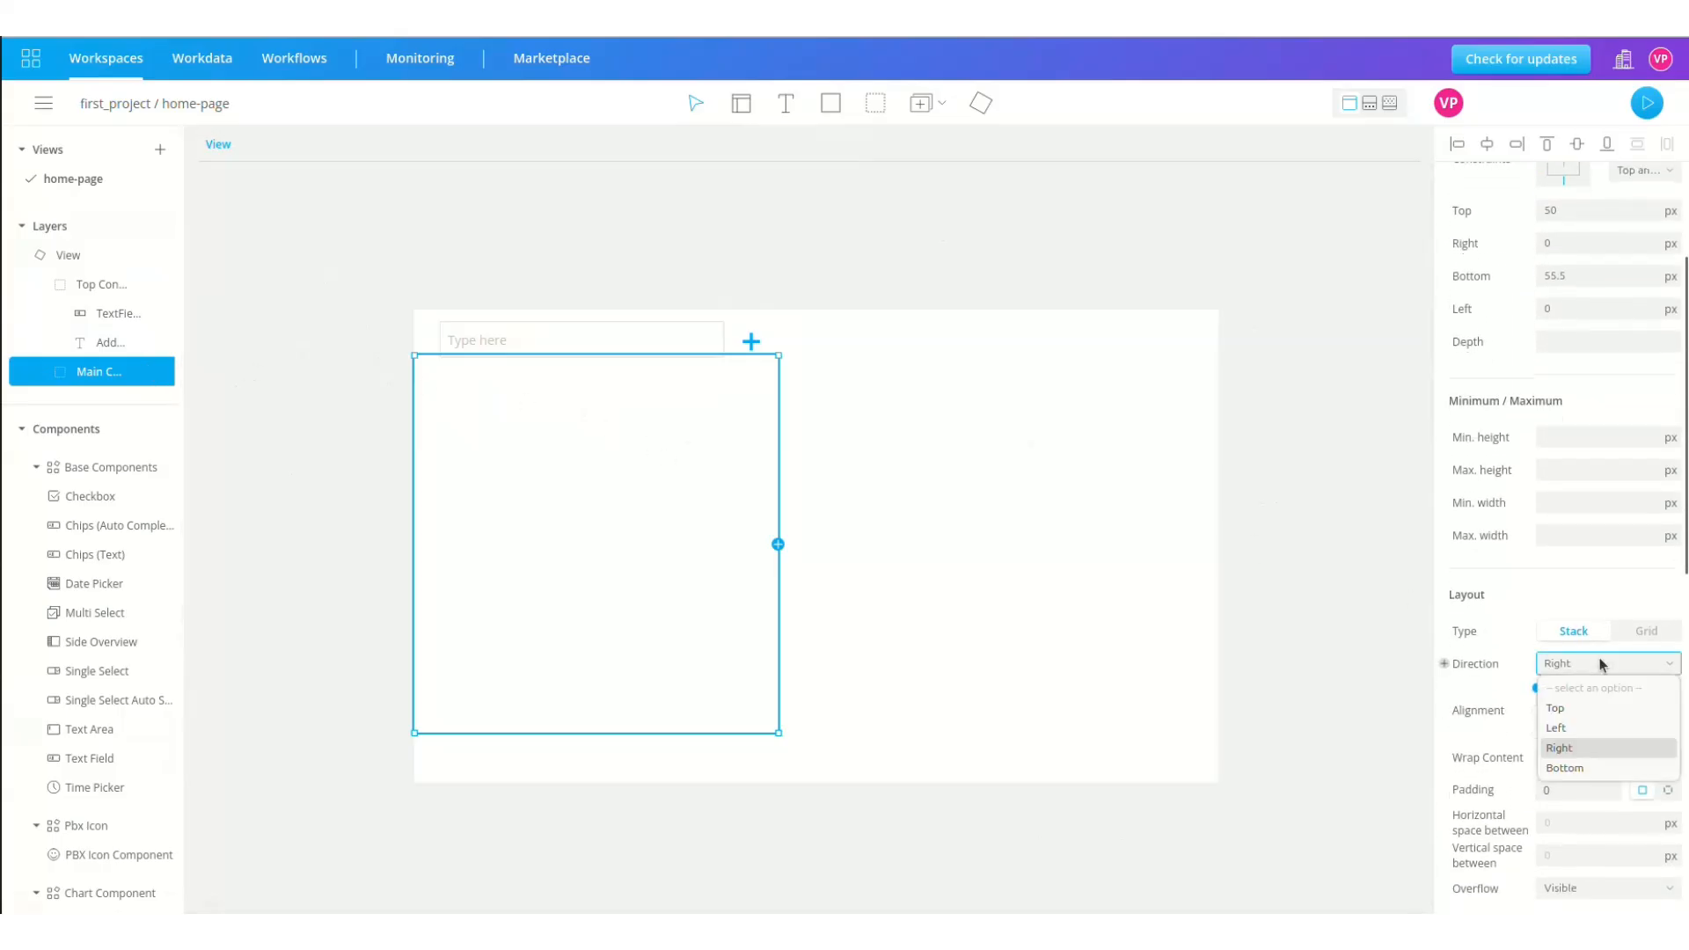
pyautogui.click(1558, 767)
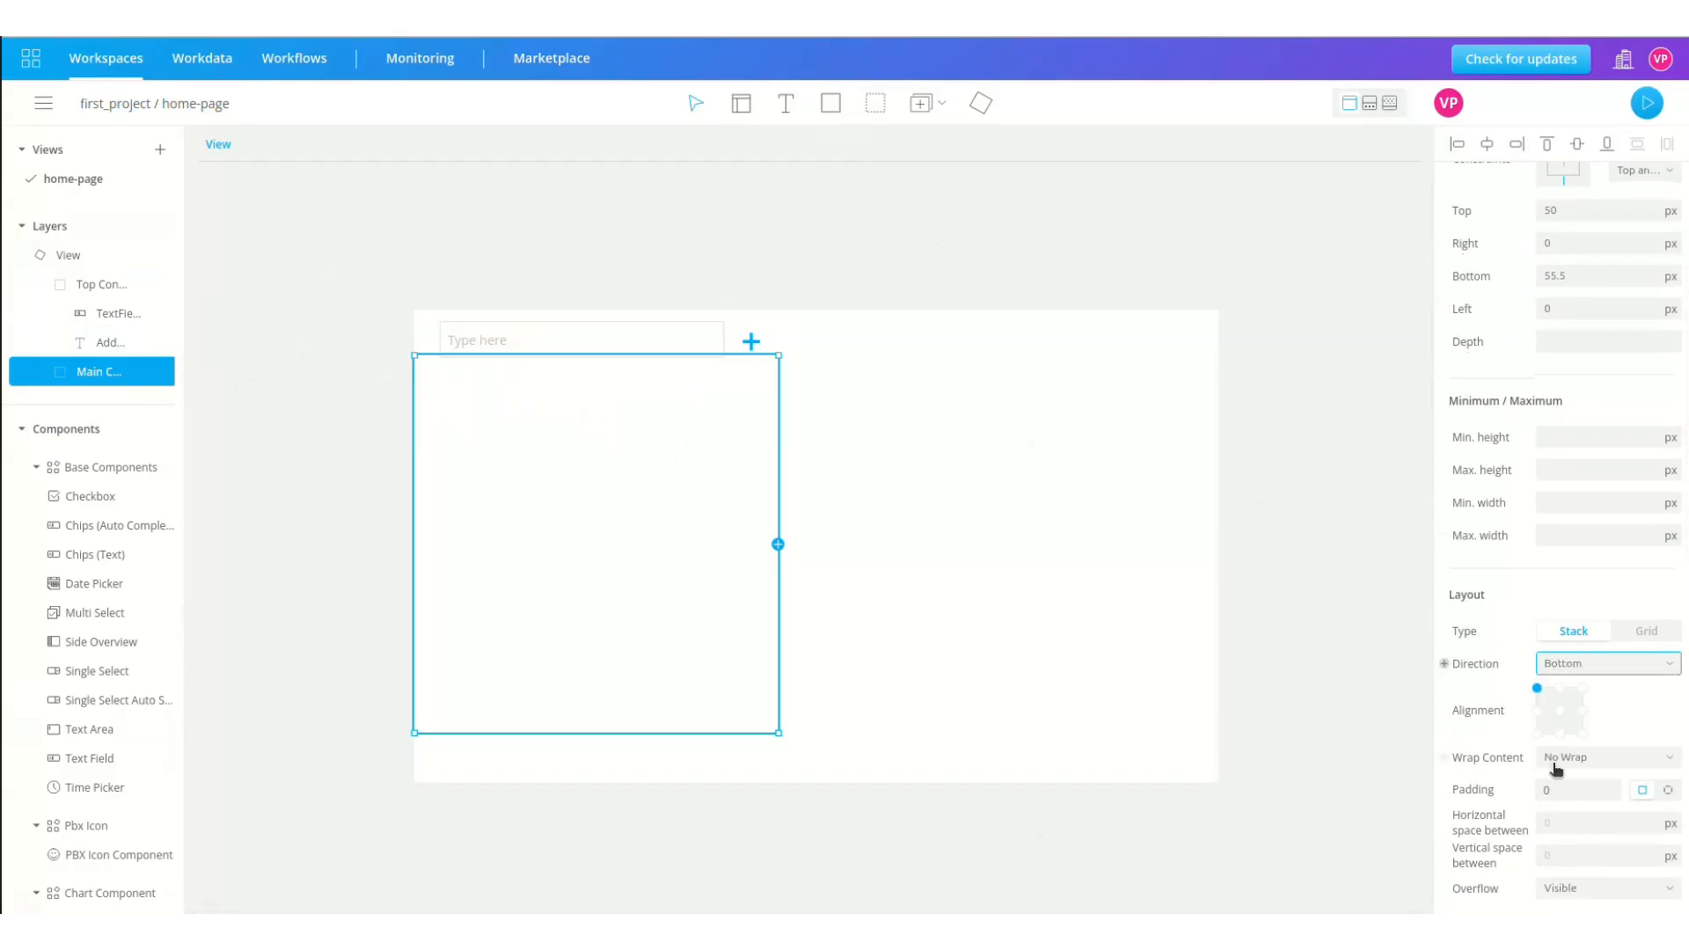
# - Duplicate Top Container with its contents, nest the copy inside Main Container and rename it "Item Container"
pyautogui.click(97, 283)
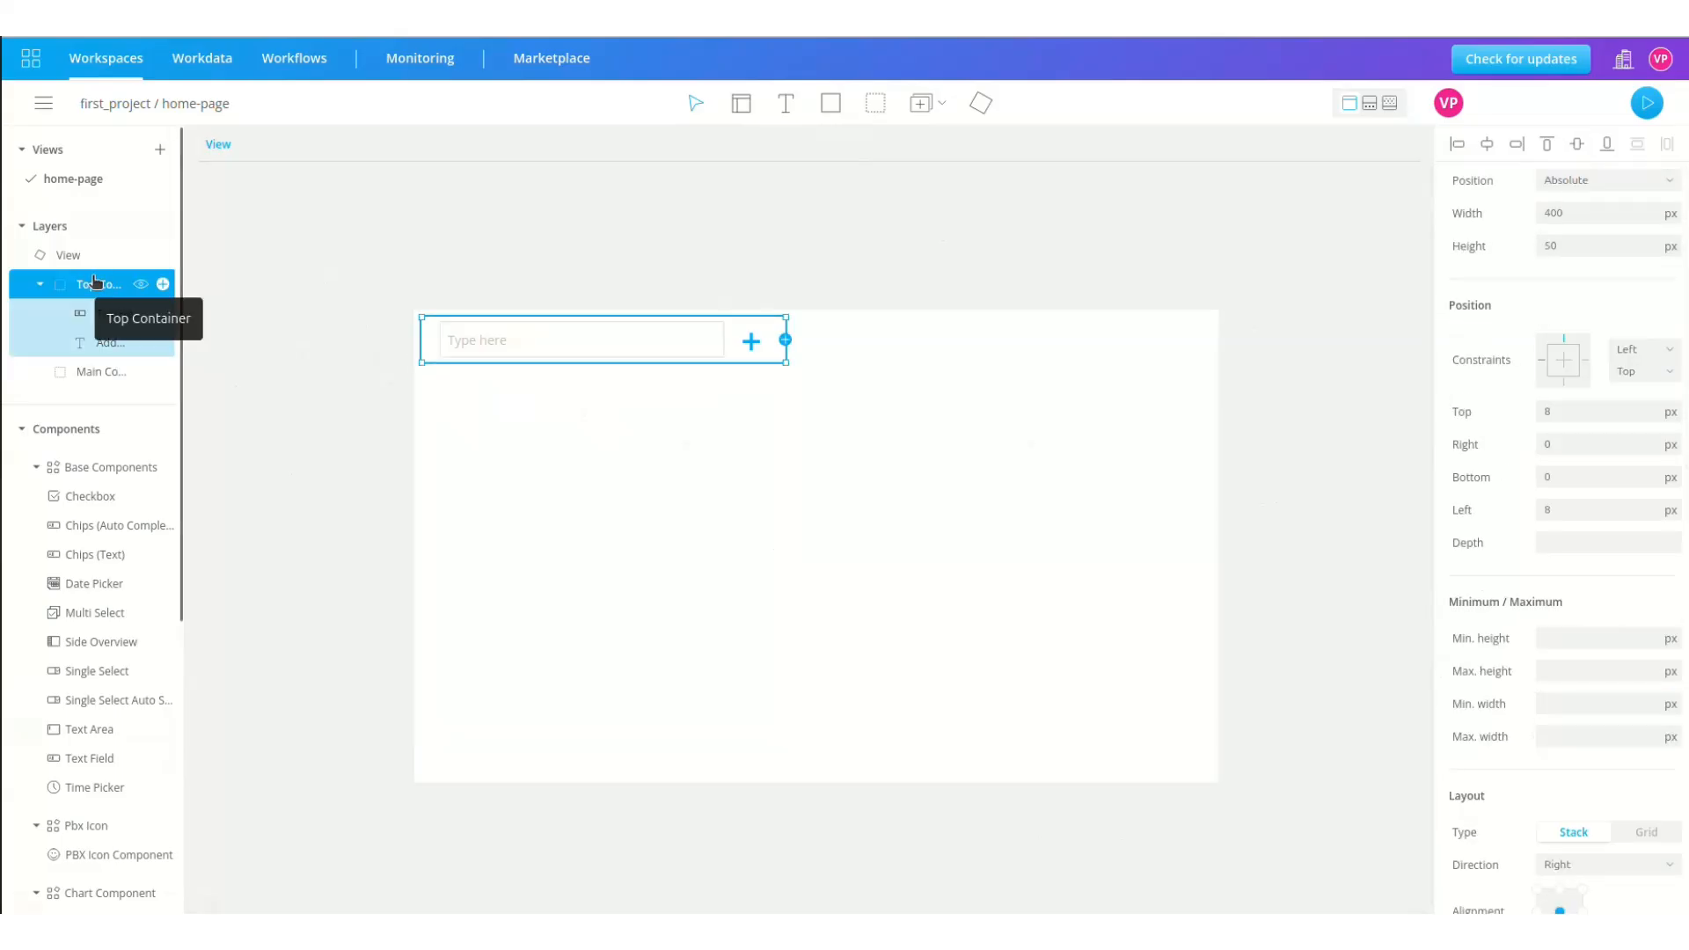
pyautogui.hotkey('ctrl', 'c')
pyautogui.hotkey('ctrl', 'v')
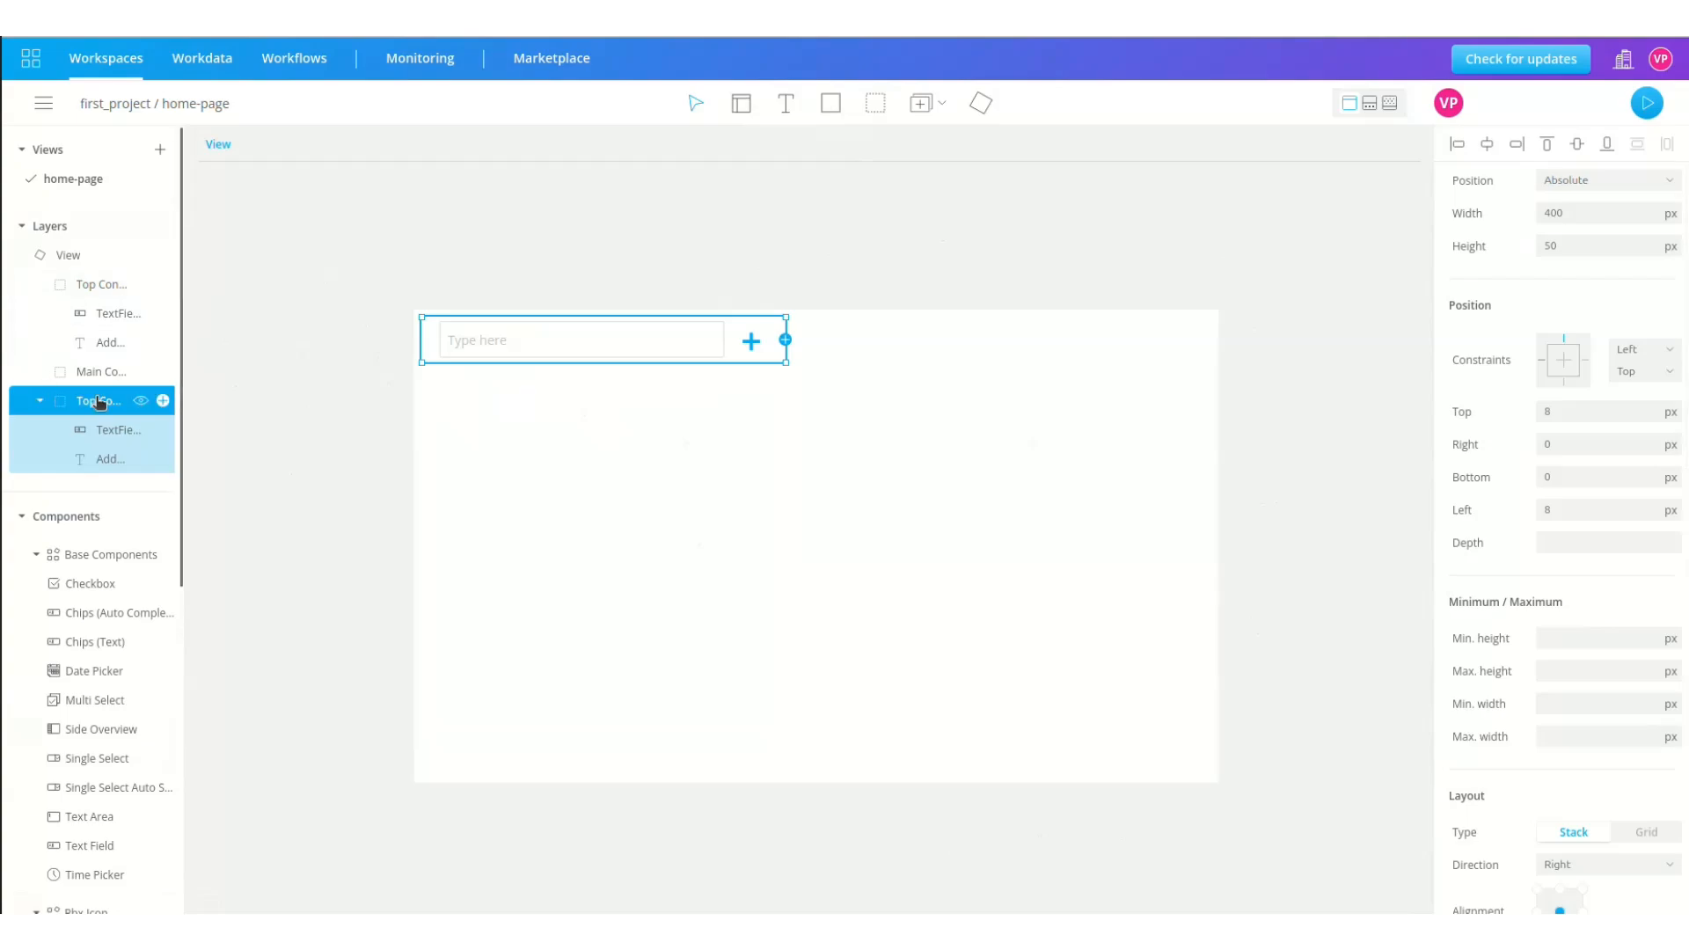
pyautogui.moveTo(99, 402); pyautogui.dragTo(113, 380)
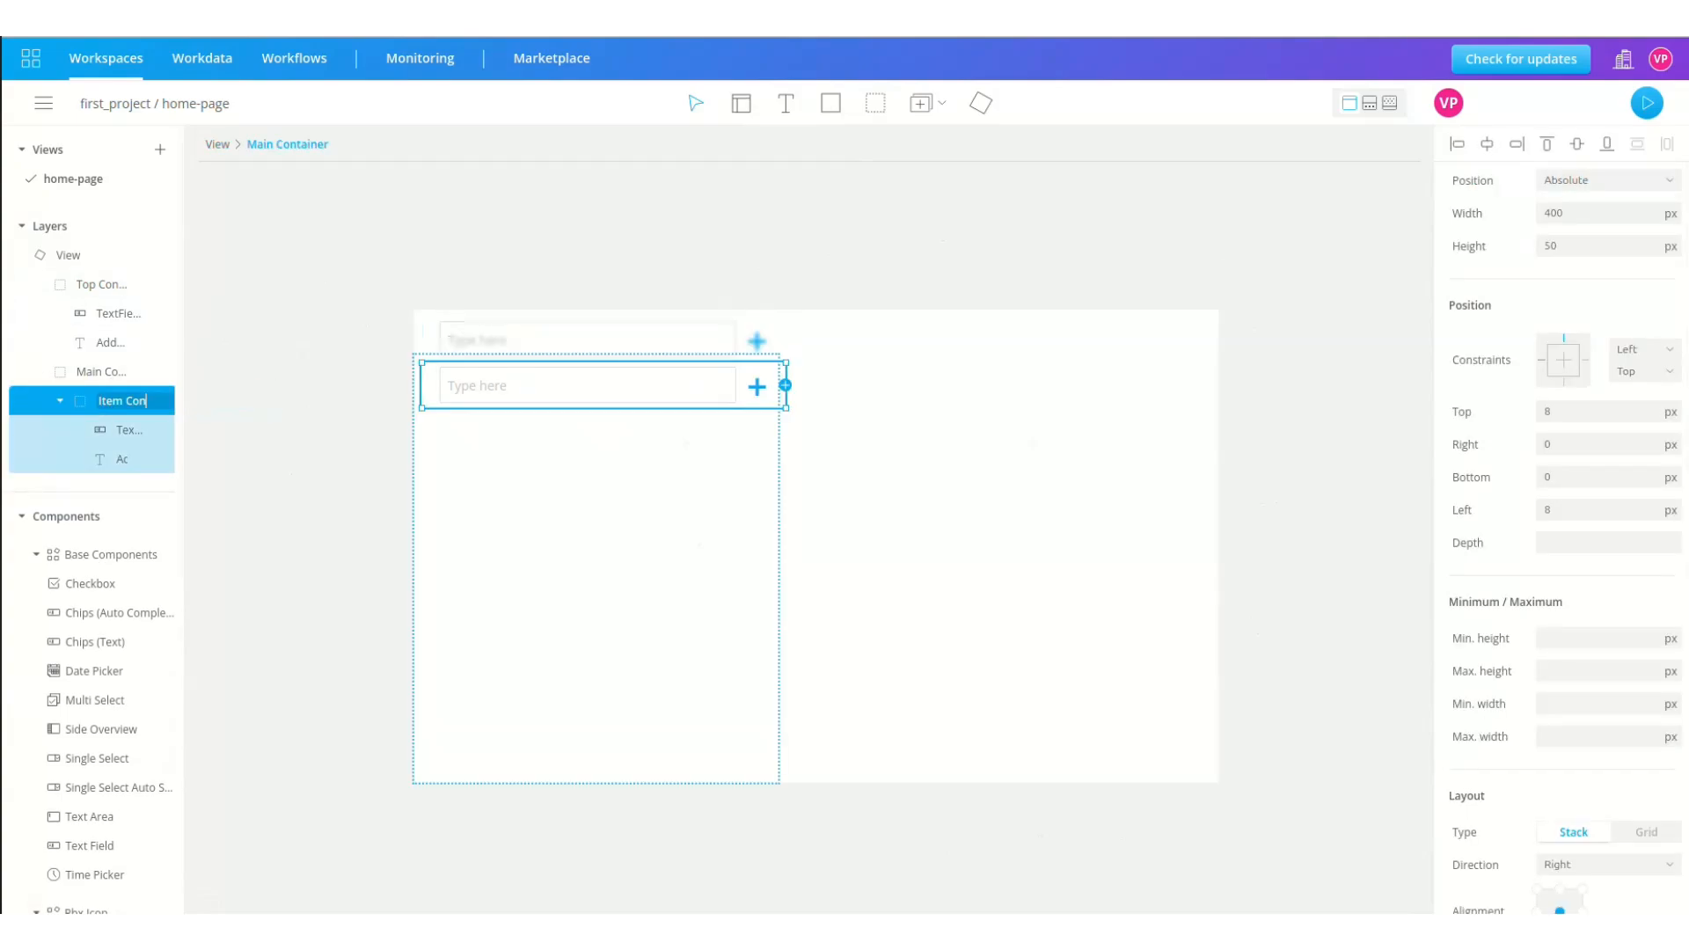
pyautogui.press('Return')
# - Replace the plus text in Item Container with a rectangle about 34 by 8.5 px over the text field's right end
pyautogui.click(101, 460)
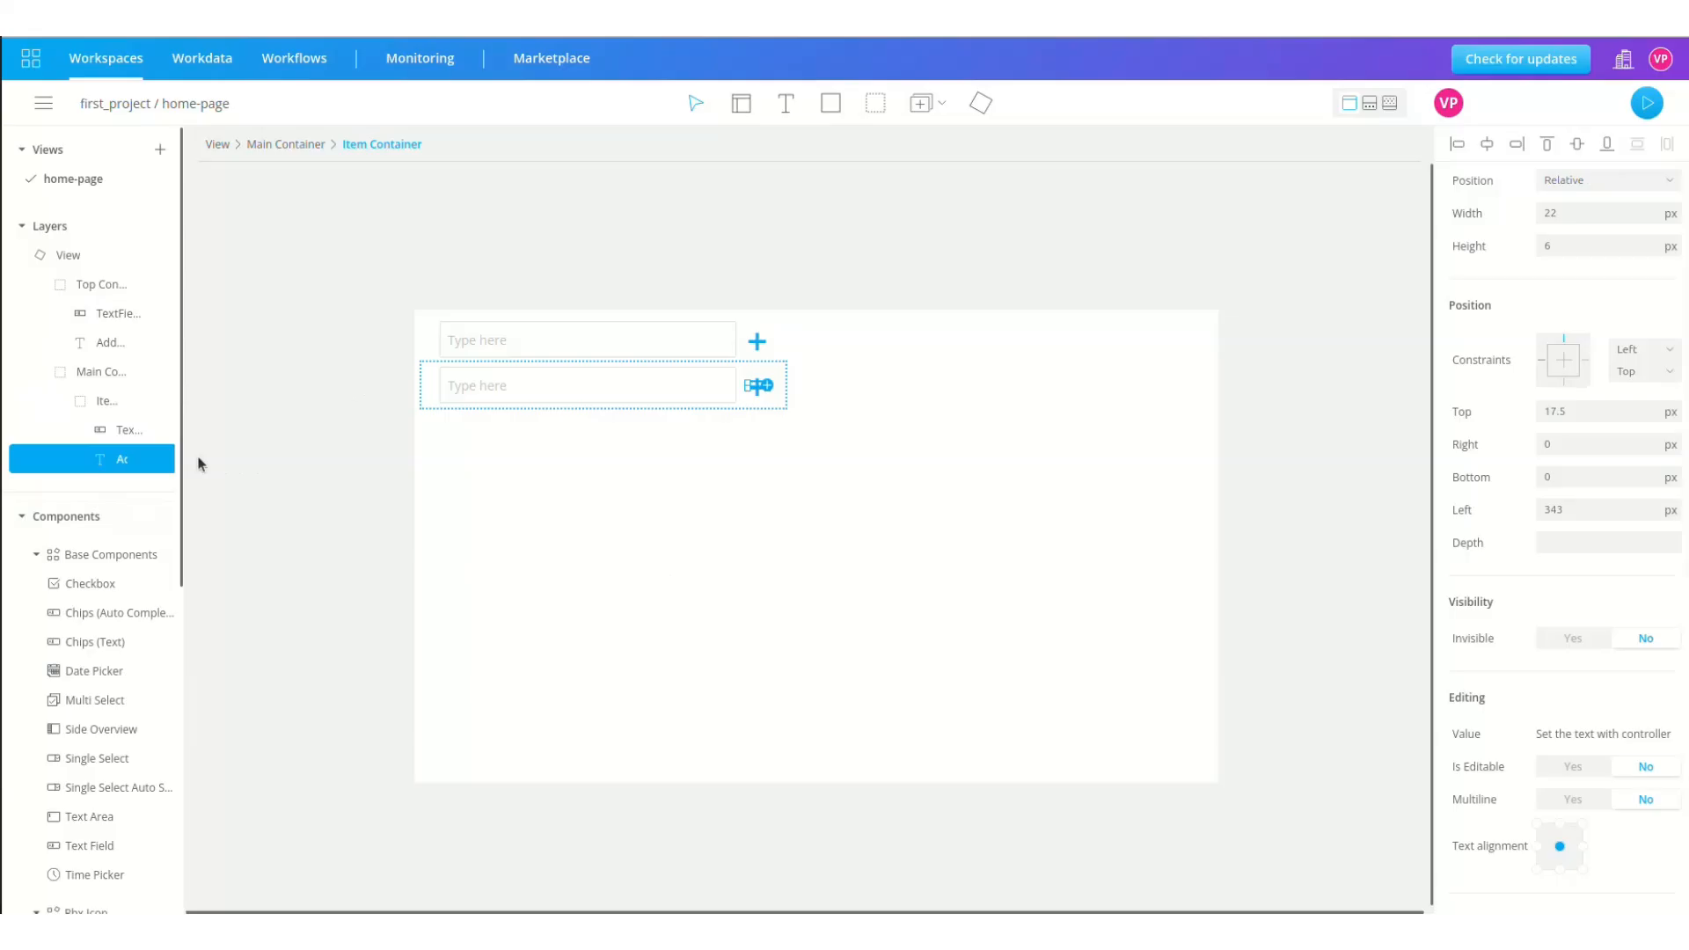
pyautogui.press('Delete')
pyautogui.click(828, 102)
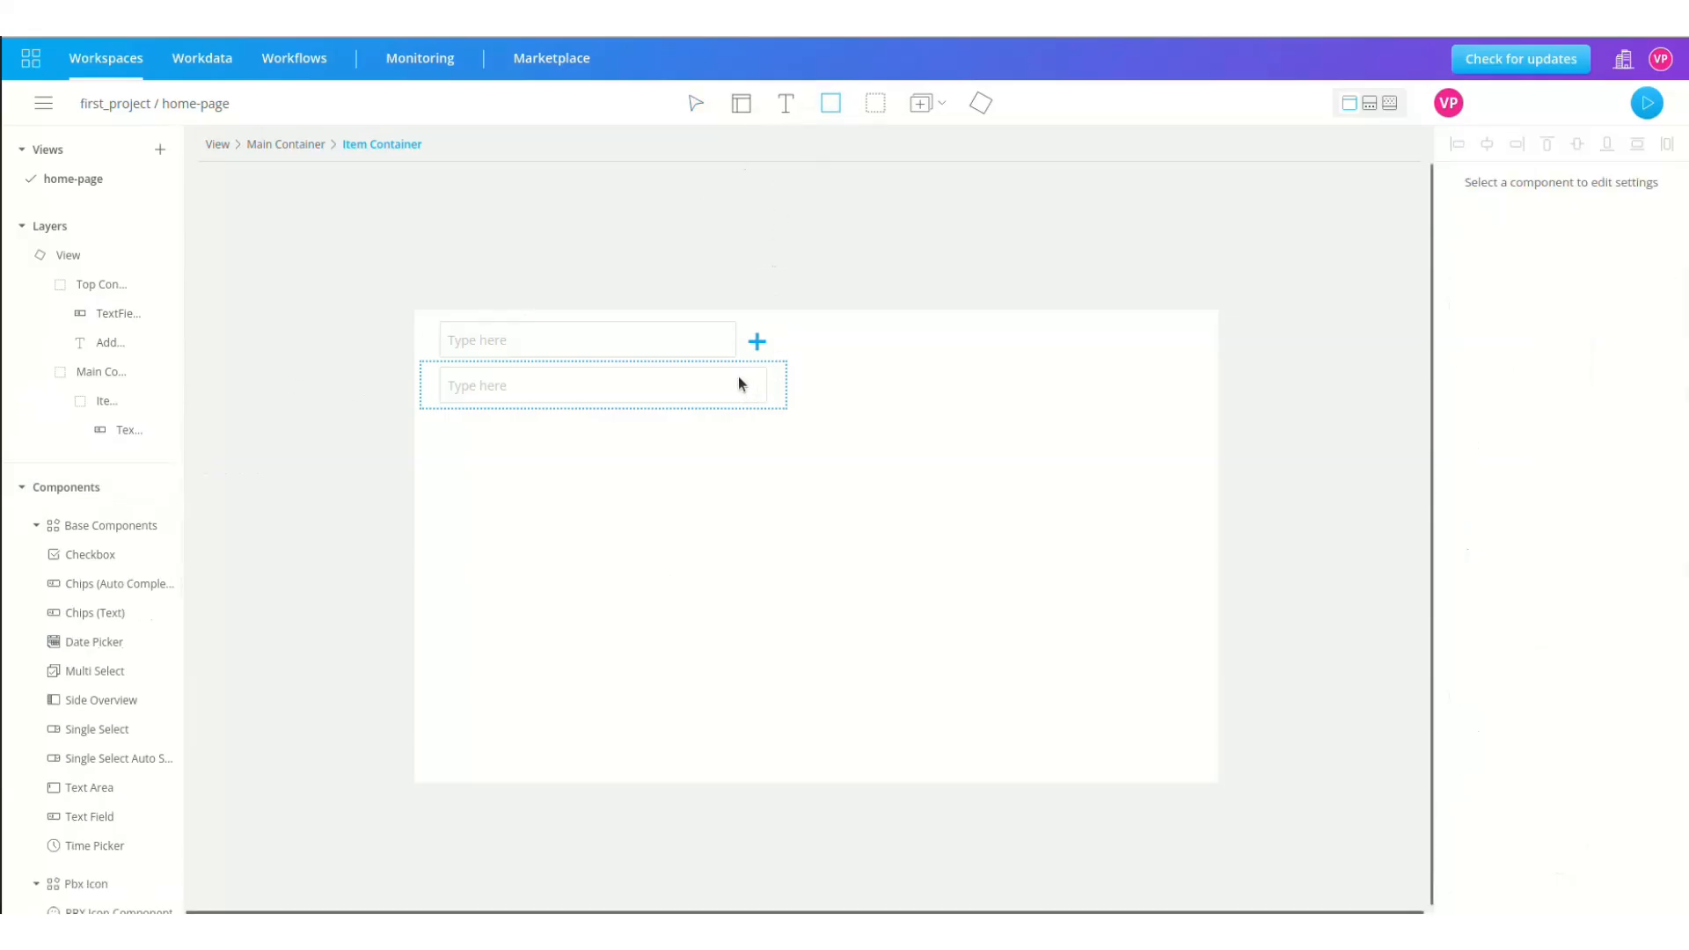
pyautogui.moveTo(737, 380); pyautogui.dragTo(761, 388)
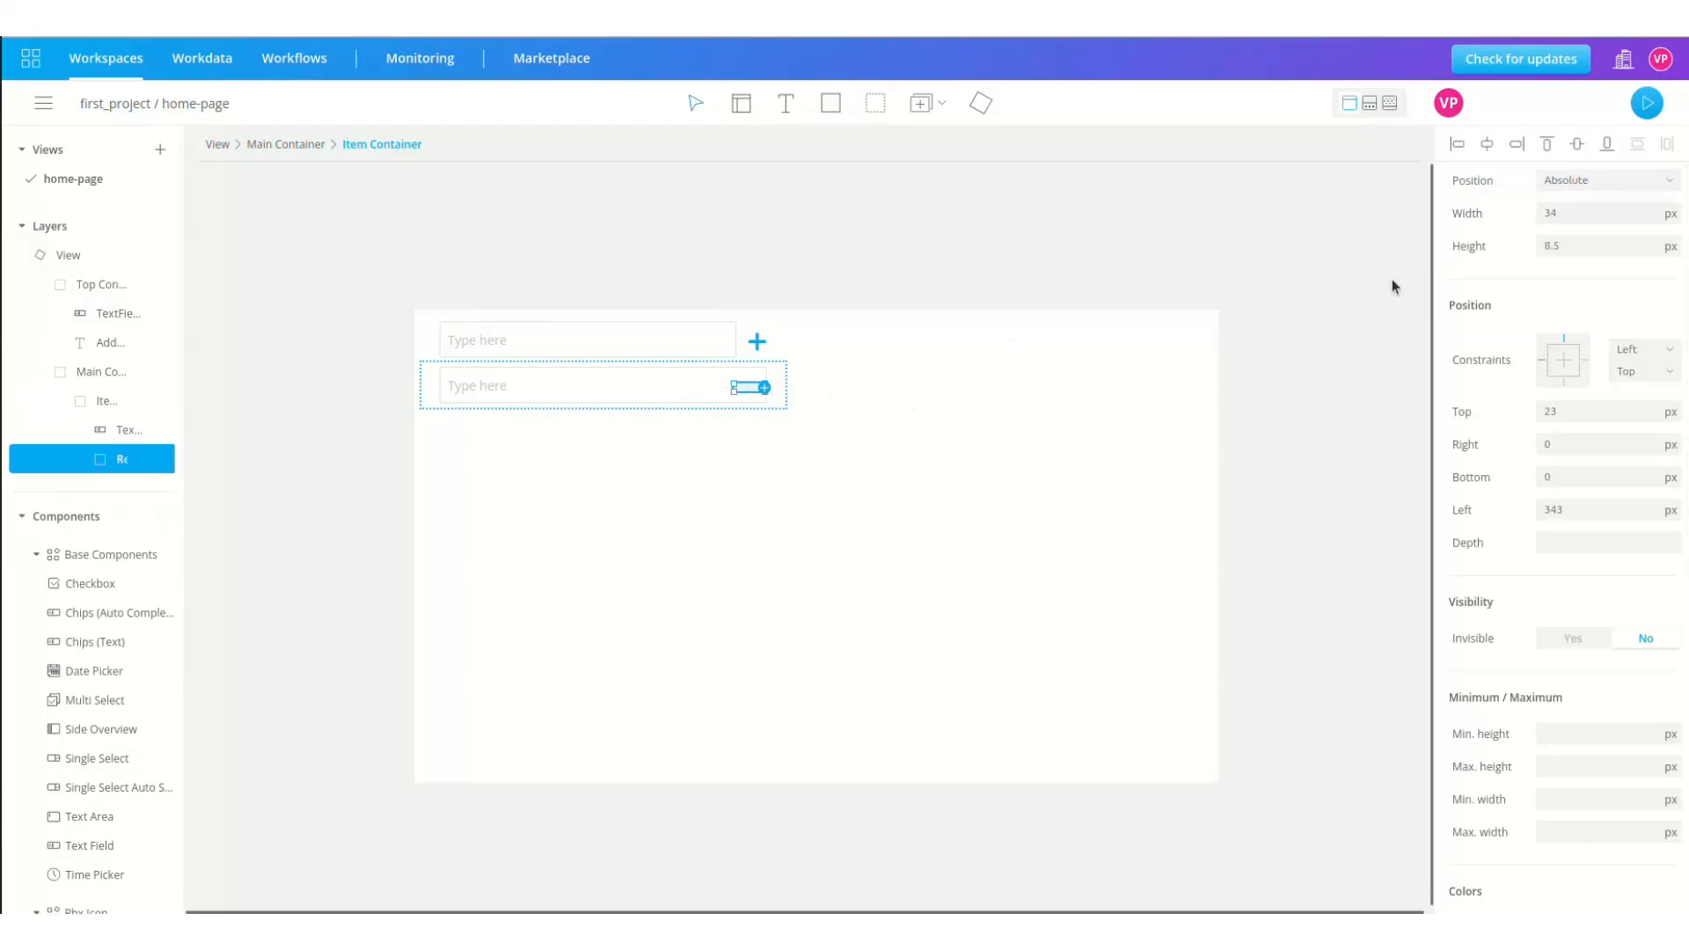
# - Set the rectangle to relative positioning with a width of 22 px and a height of 6 px
pyautogui.click(1586, 182)
pyautogui.click(1586, 243)
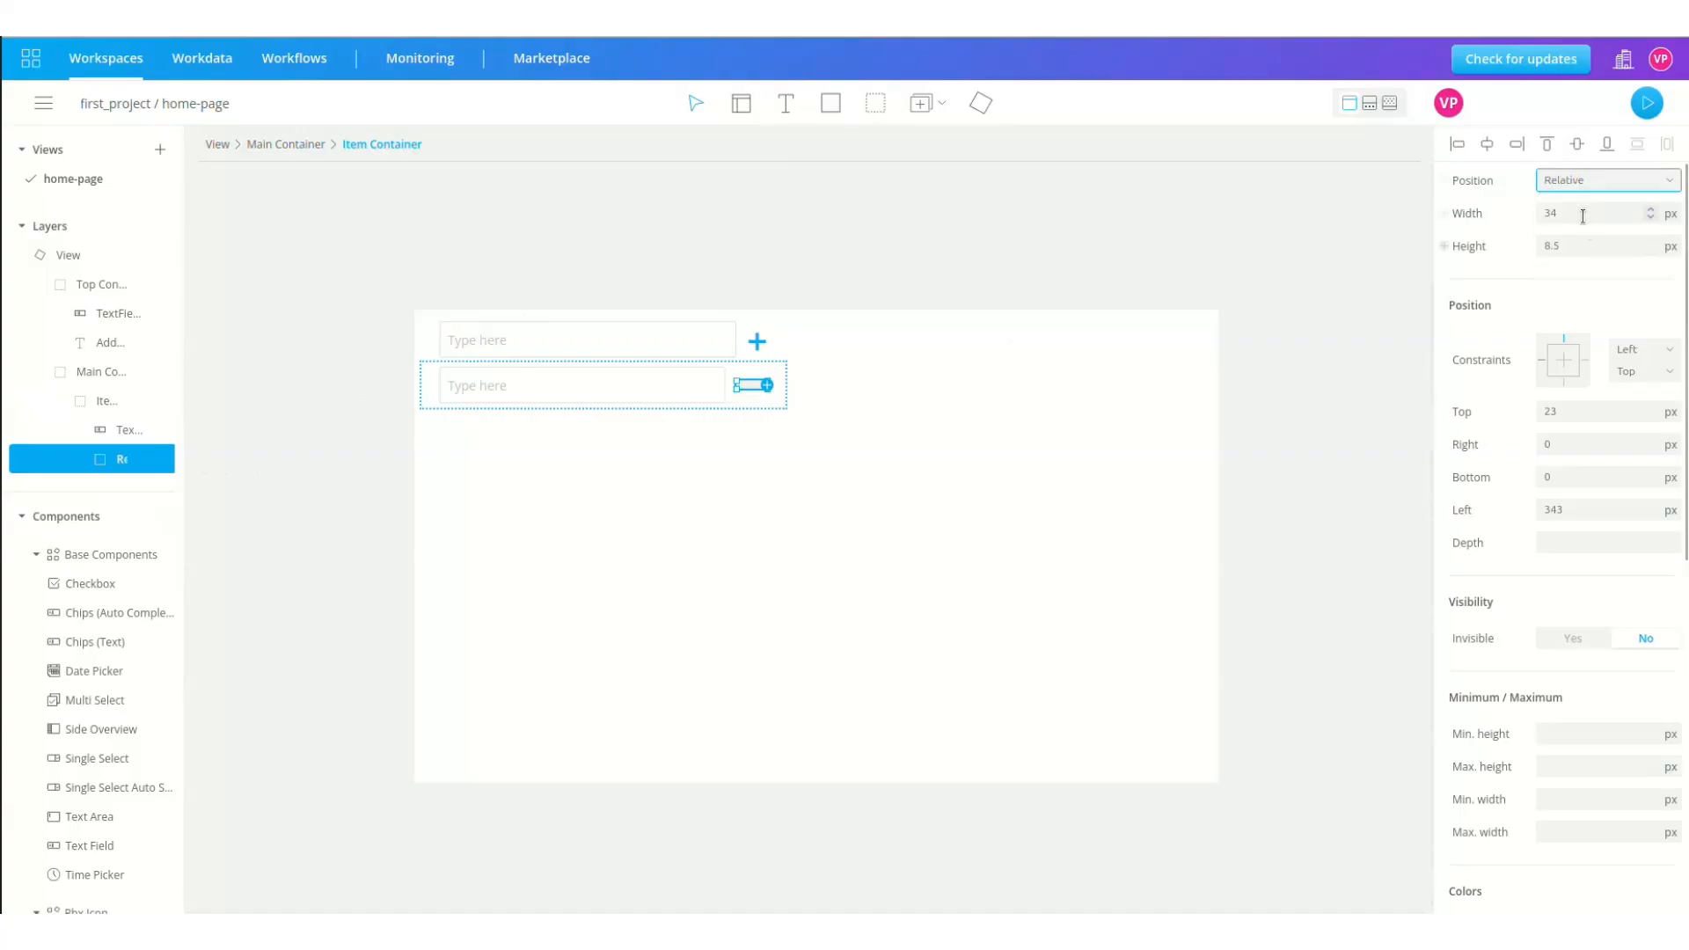
pyautogui.doubleClick(1581, 212)
pyautogui.write('22')
pyautogui.doubleClick(1589, 246)
pyautogui.write('6')
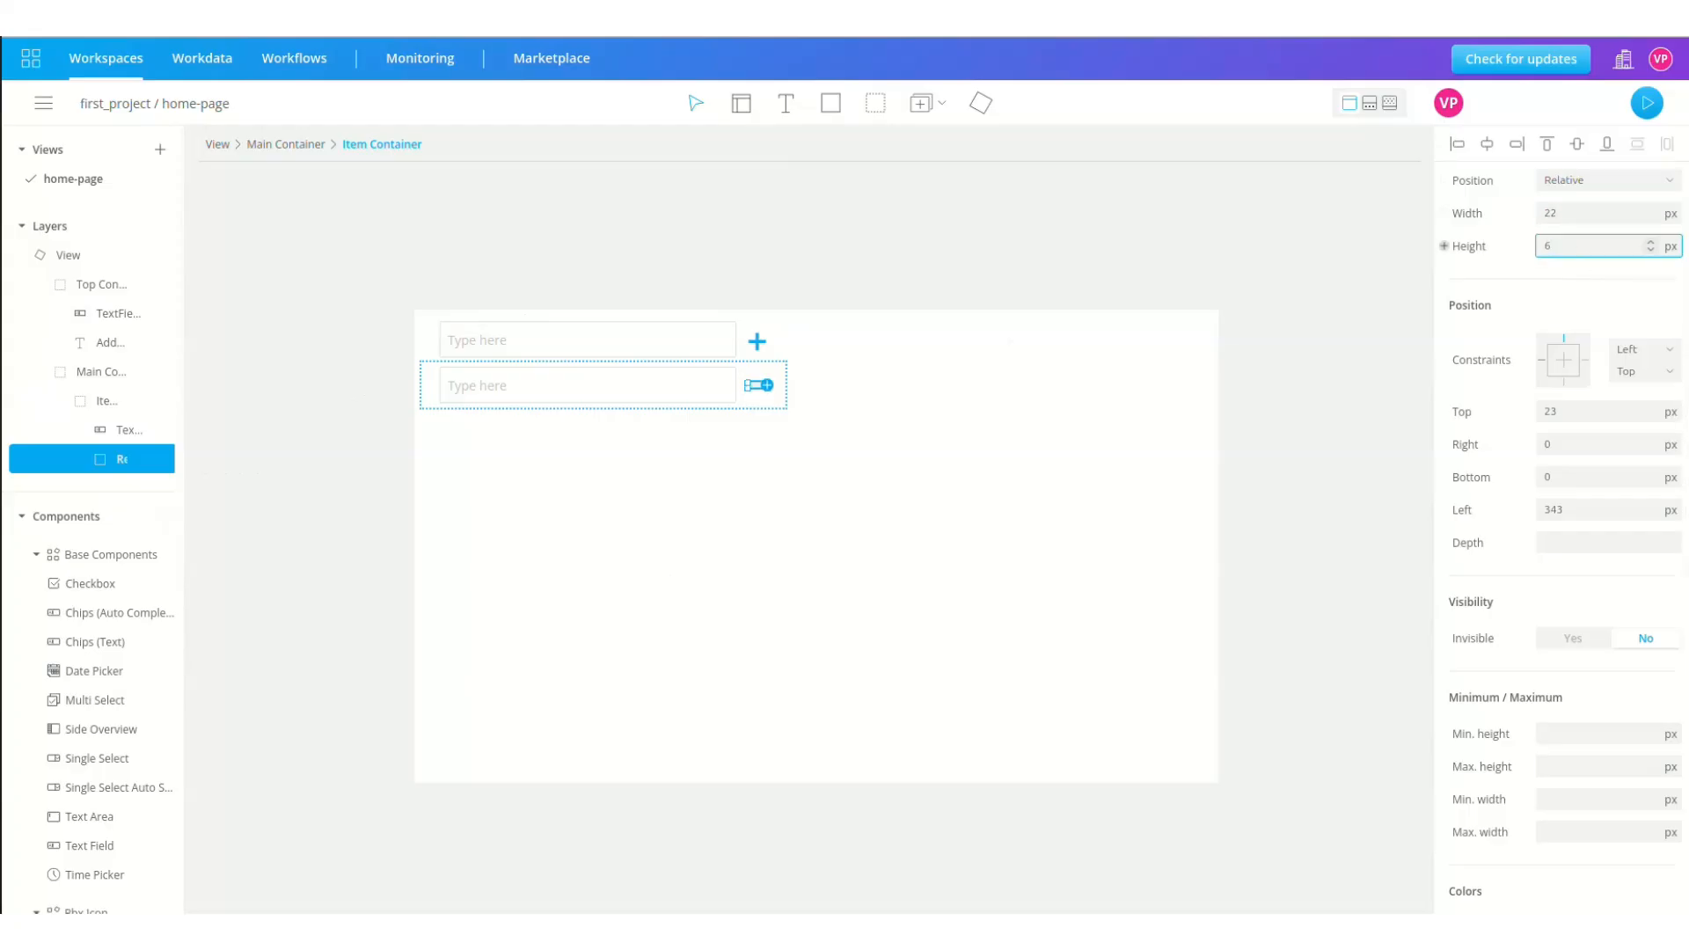
# - Give the rectangle a red #ff0000 background and rename its layer "Delete"
pyautogui.scroll(-5, 1584, 422)
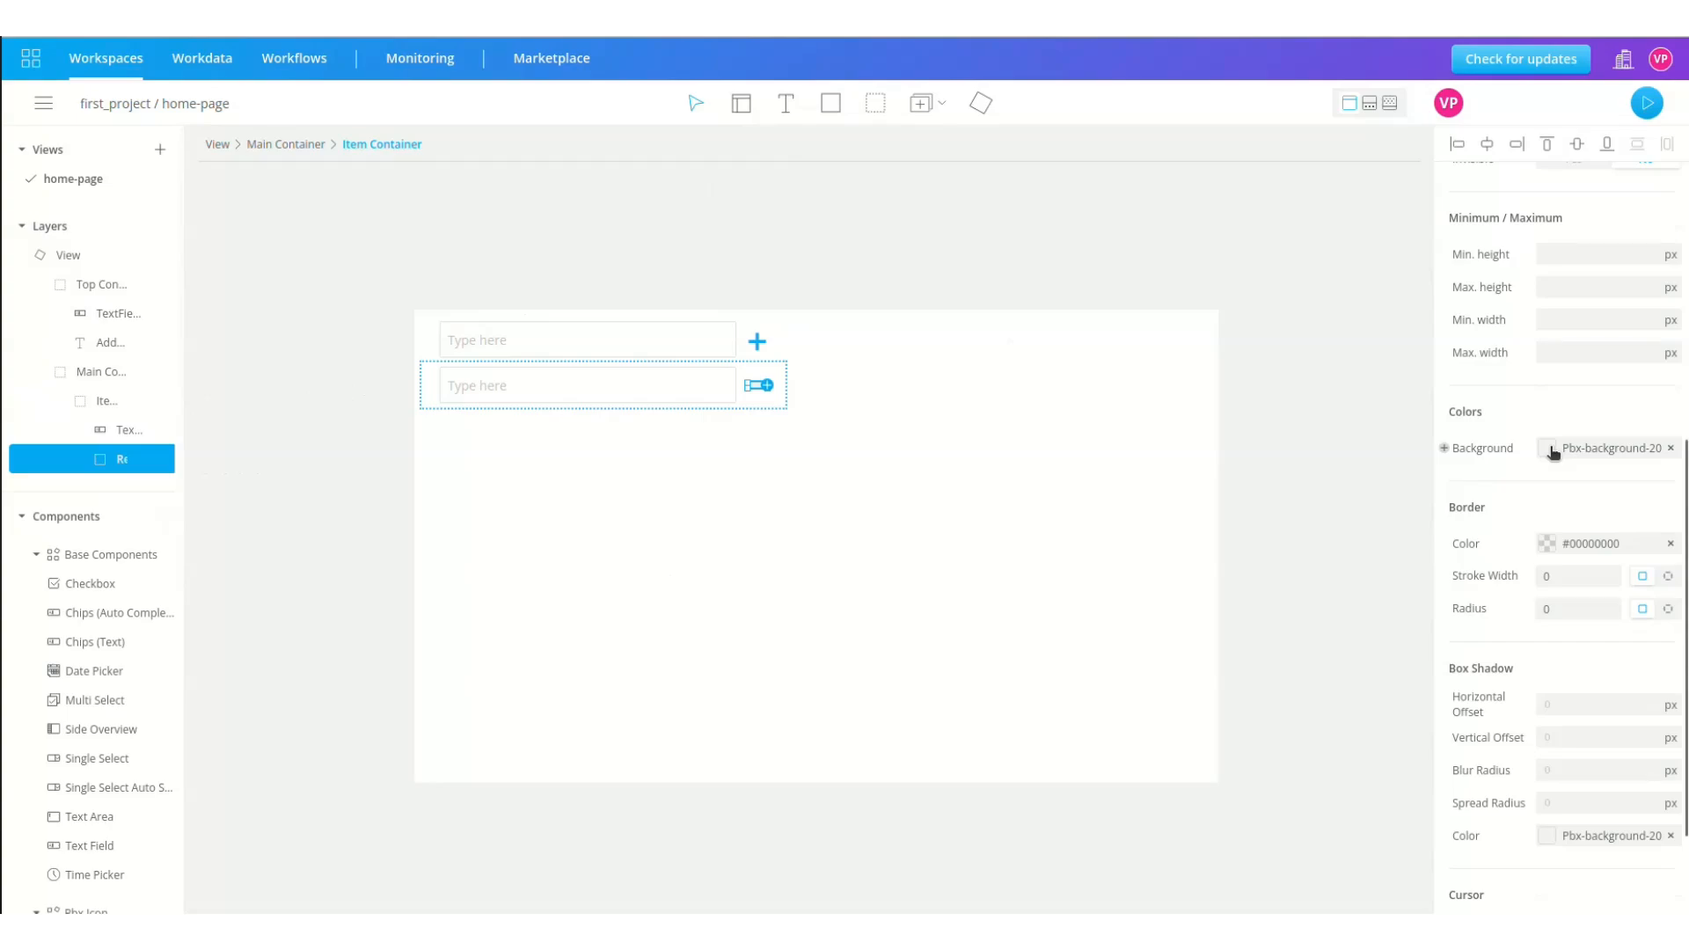
pyautogui.click(1551, 450)
pyautogui.click(1451, 633)
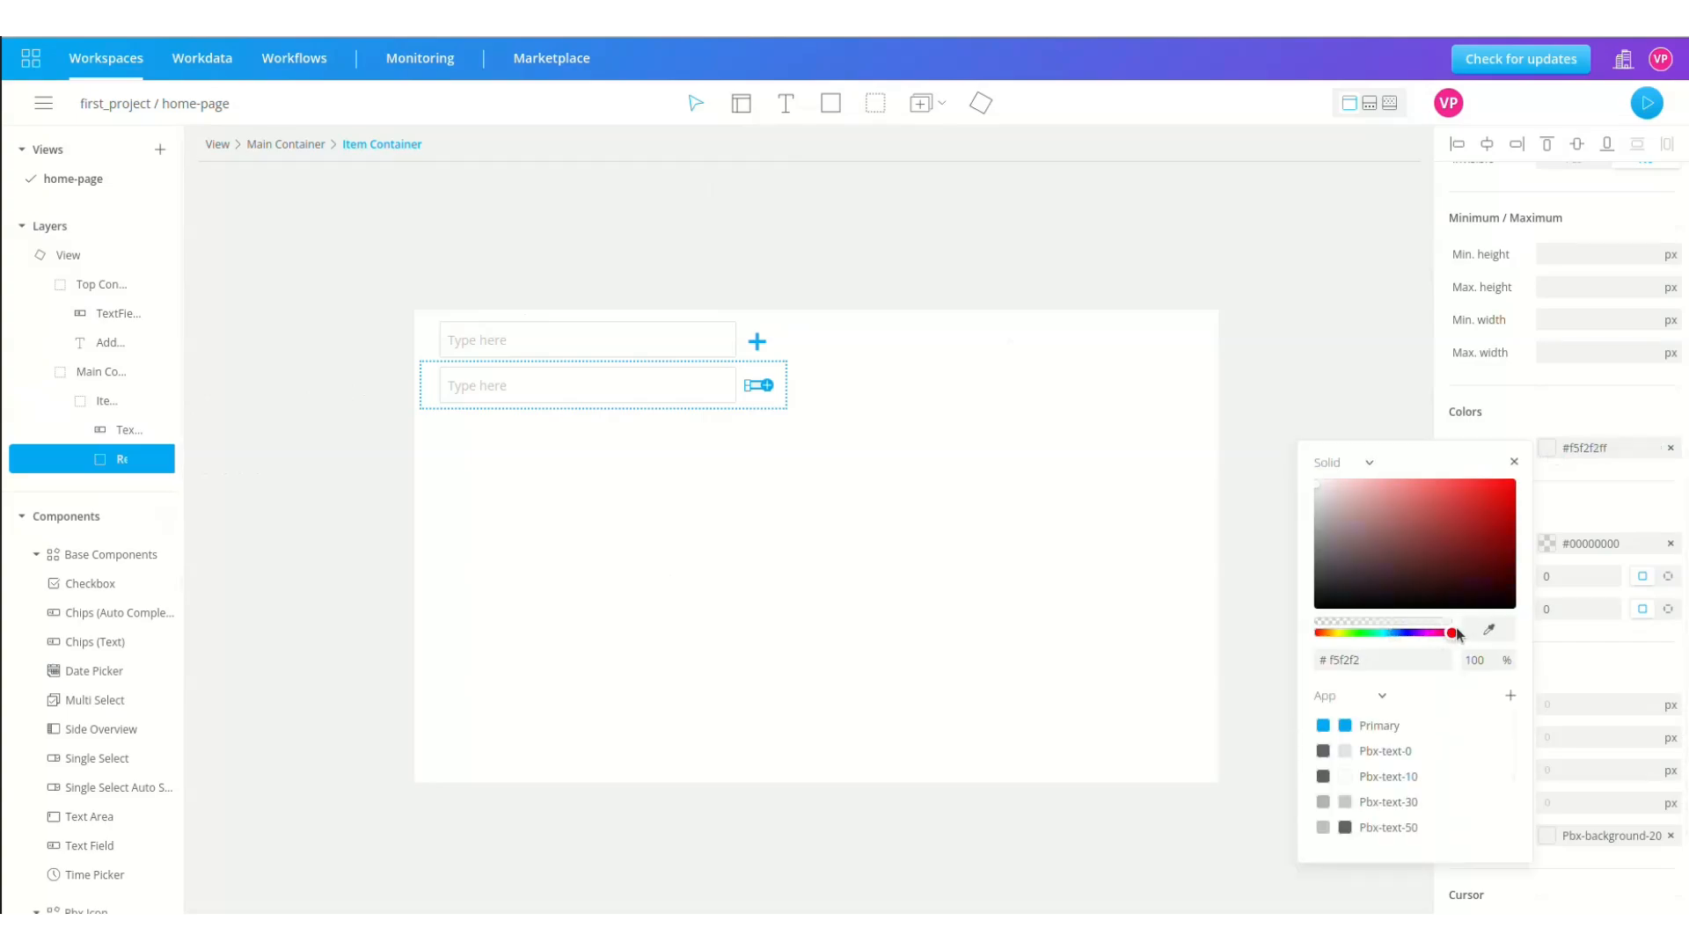
pyautogui.moveTo(1466, 599); pyautogui.dragTo(1532, 475)
pyautogui.click(1532, 469)
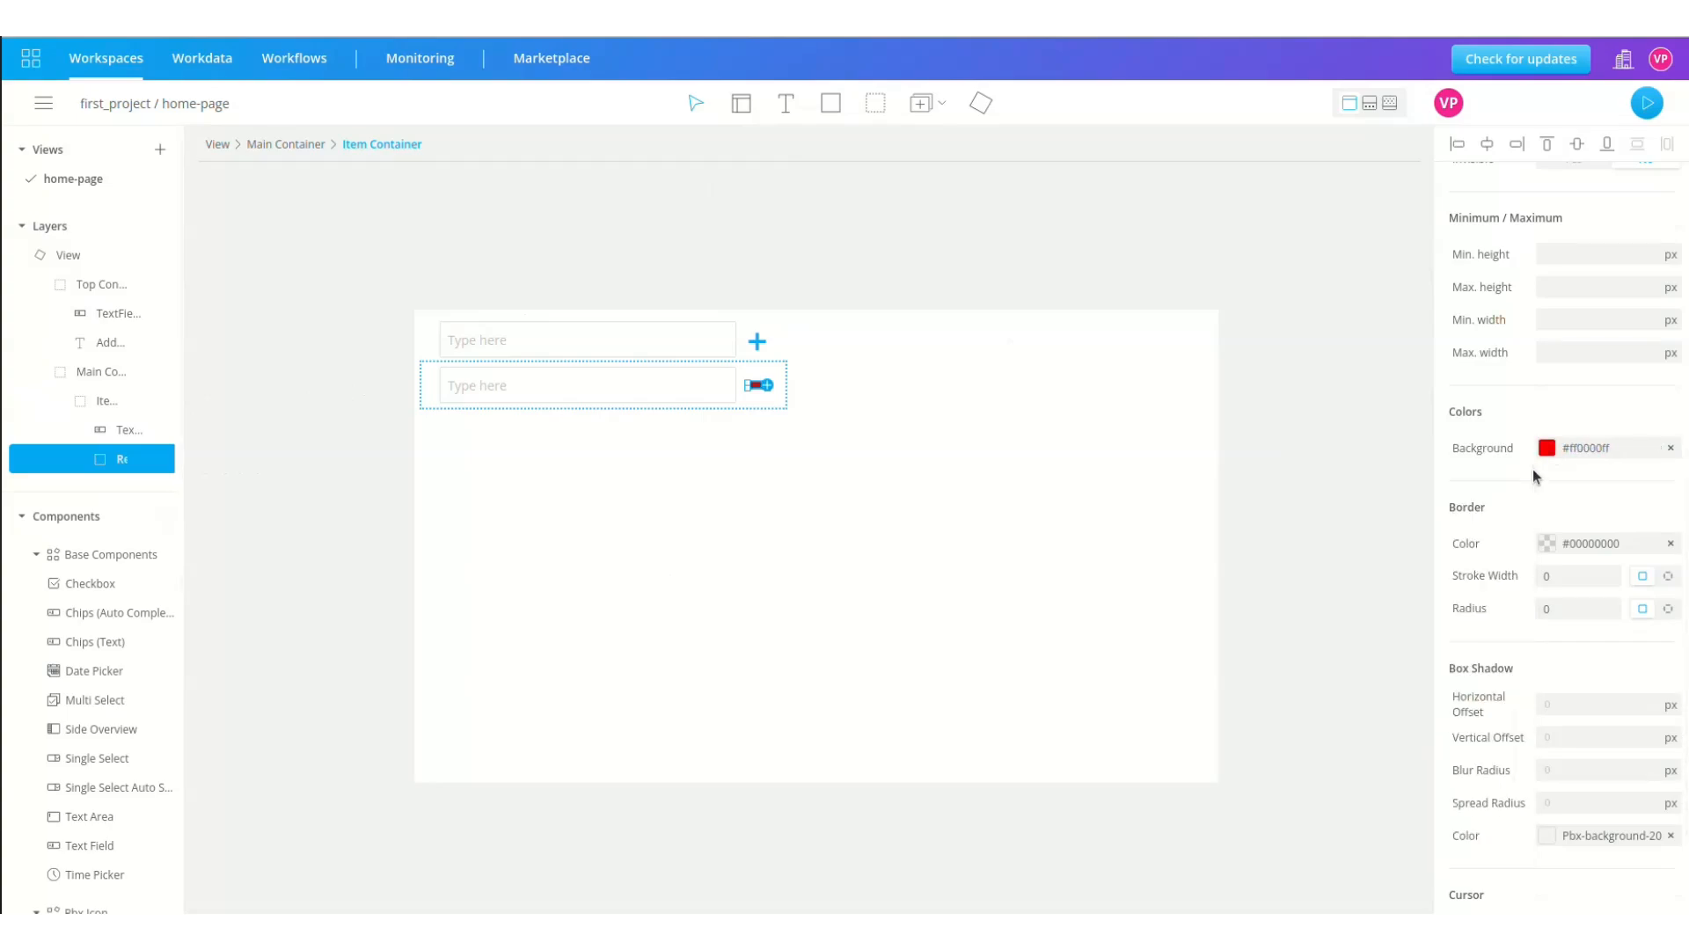
pyautogui.doubleClick(114, 459)
pyautogui.write('Delete')
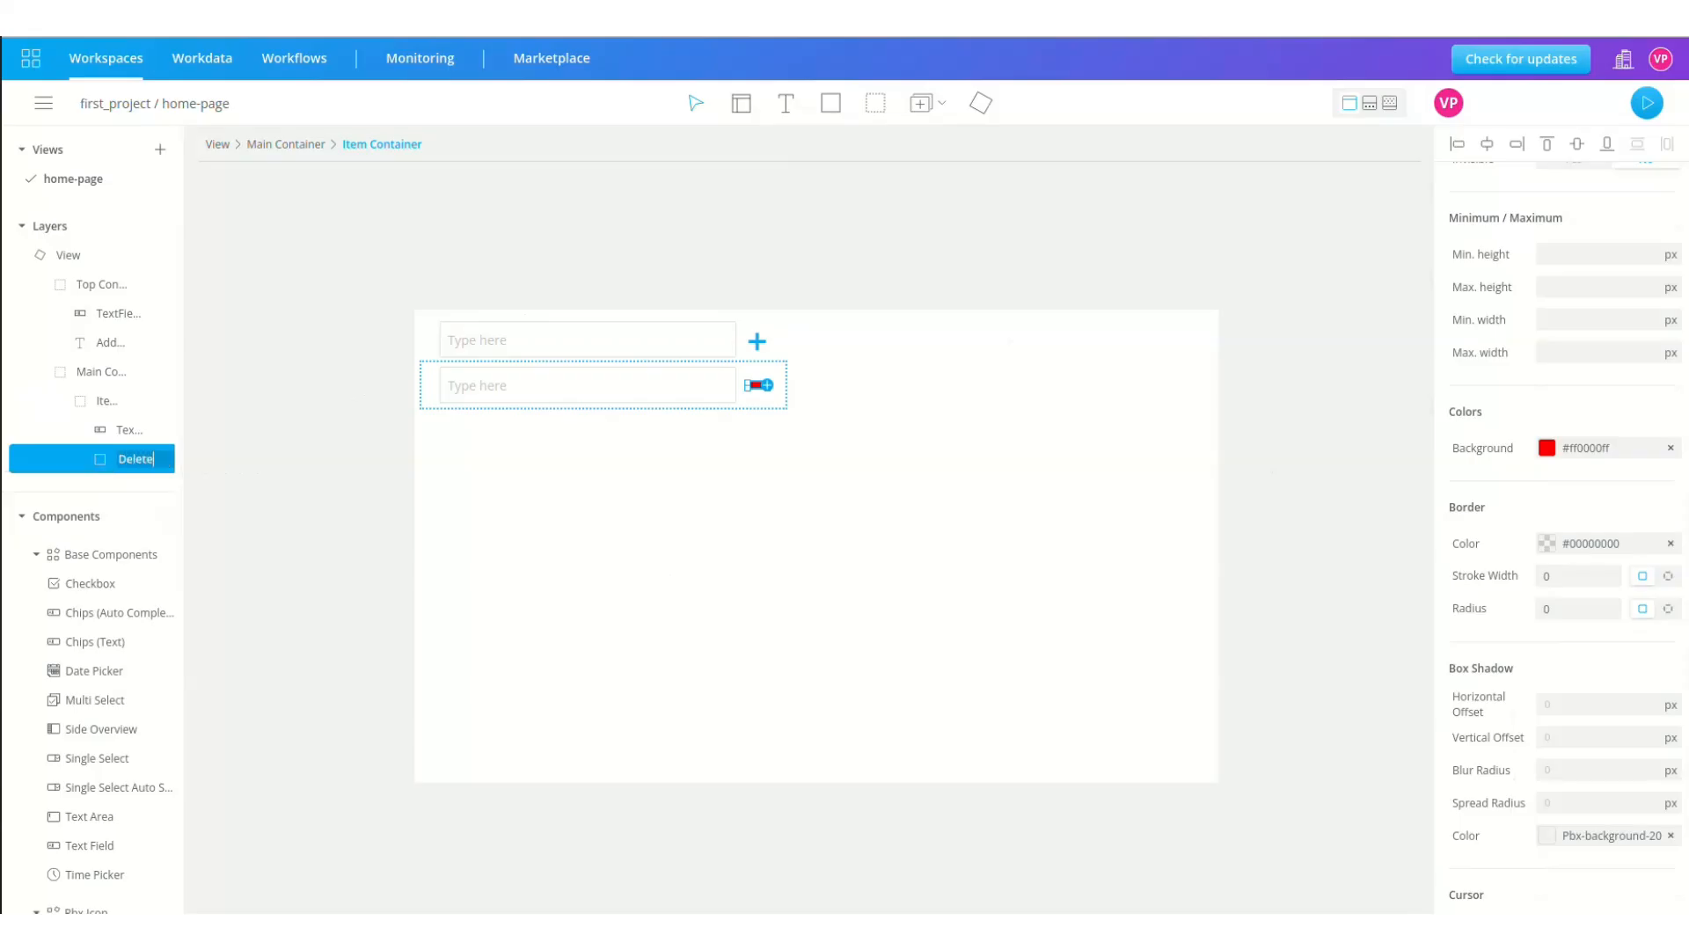
pyautogui.press('Return')
# - Set the placeholder of Item Container's text field to "New item title"
pyautogui.click(114, 429)
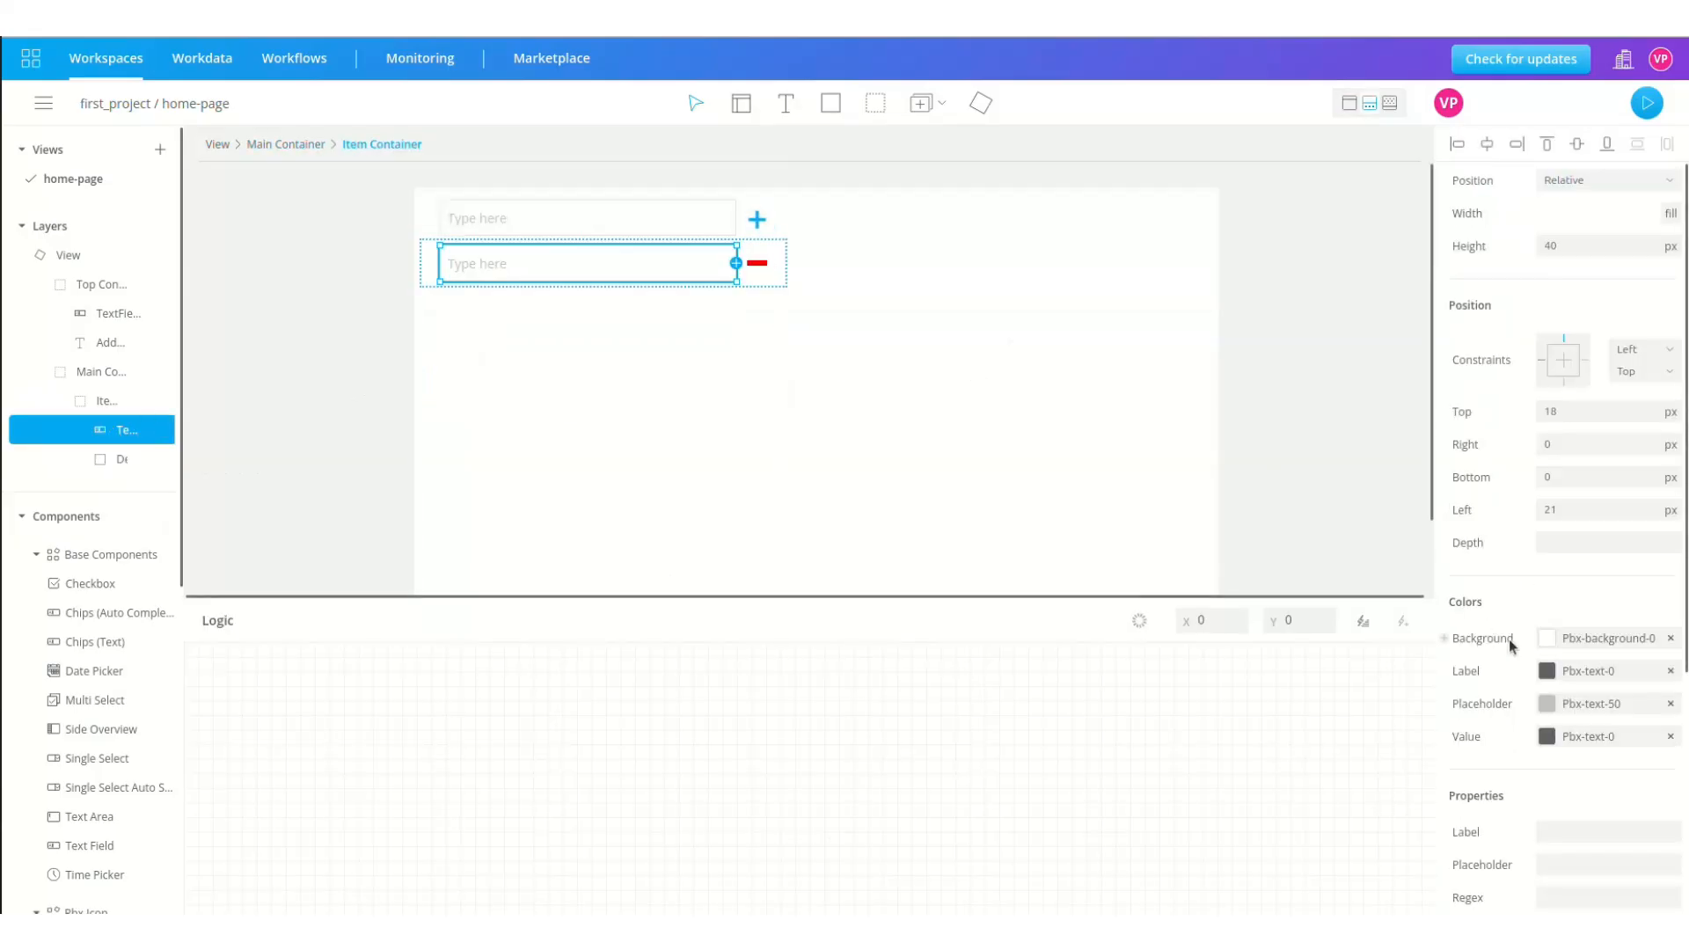
pyautogui.scroll(-4, 1507, 639)
pyautogui.click(1588, 529)
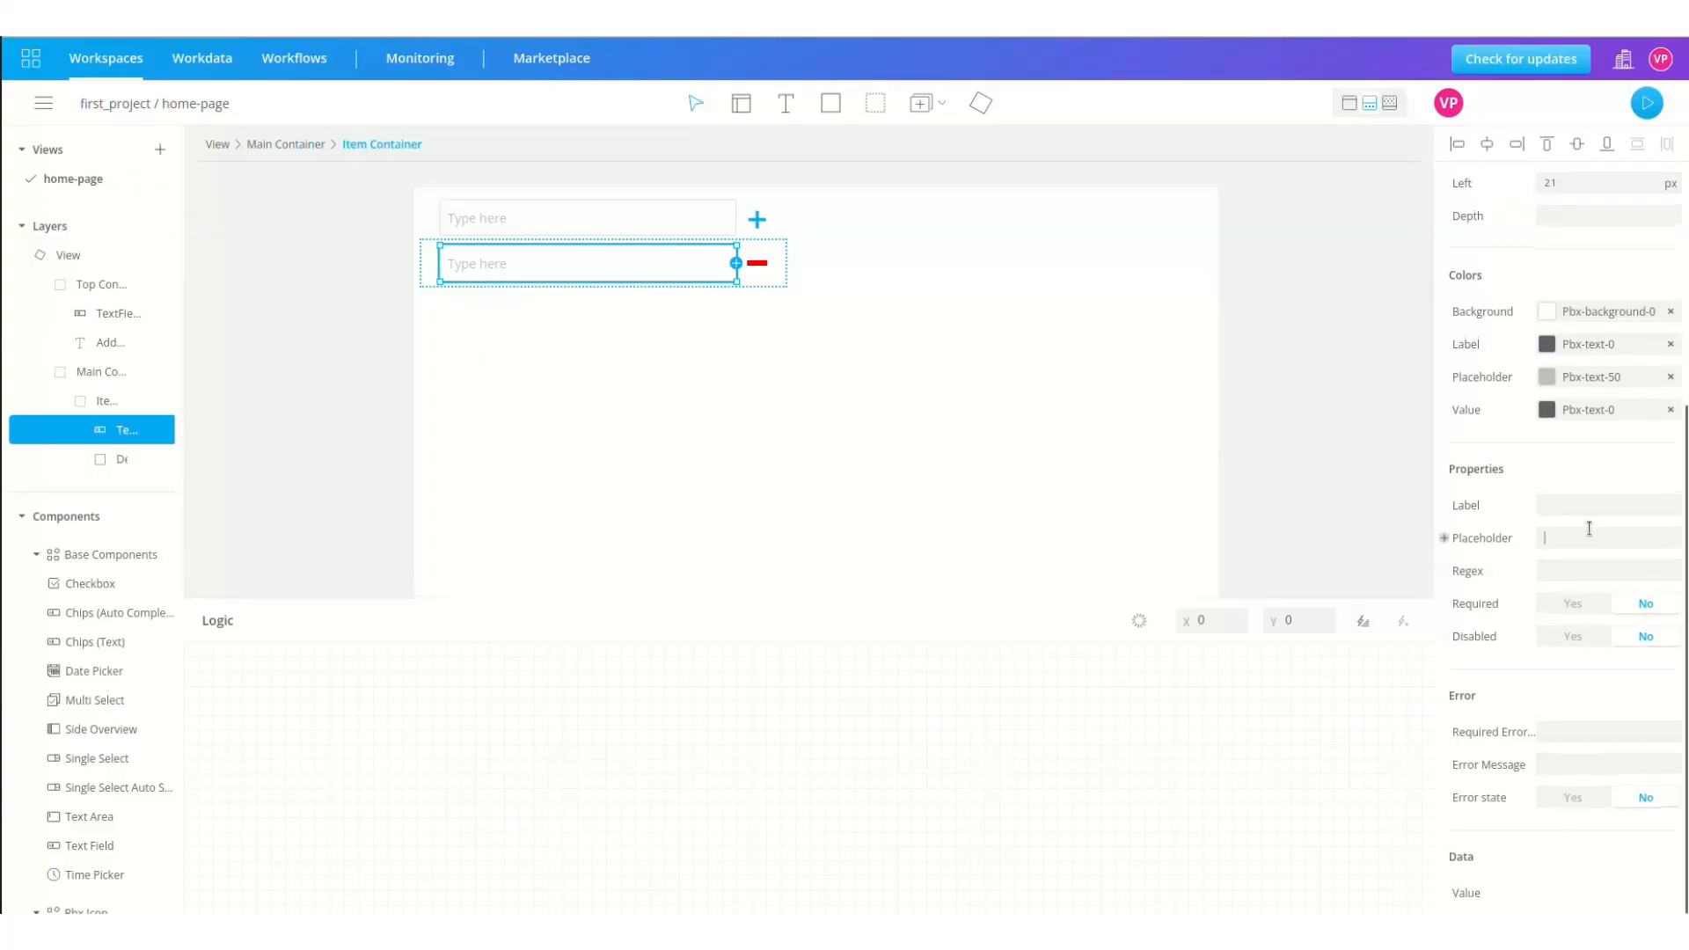
pyautogui.write('New item title')
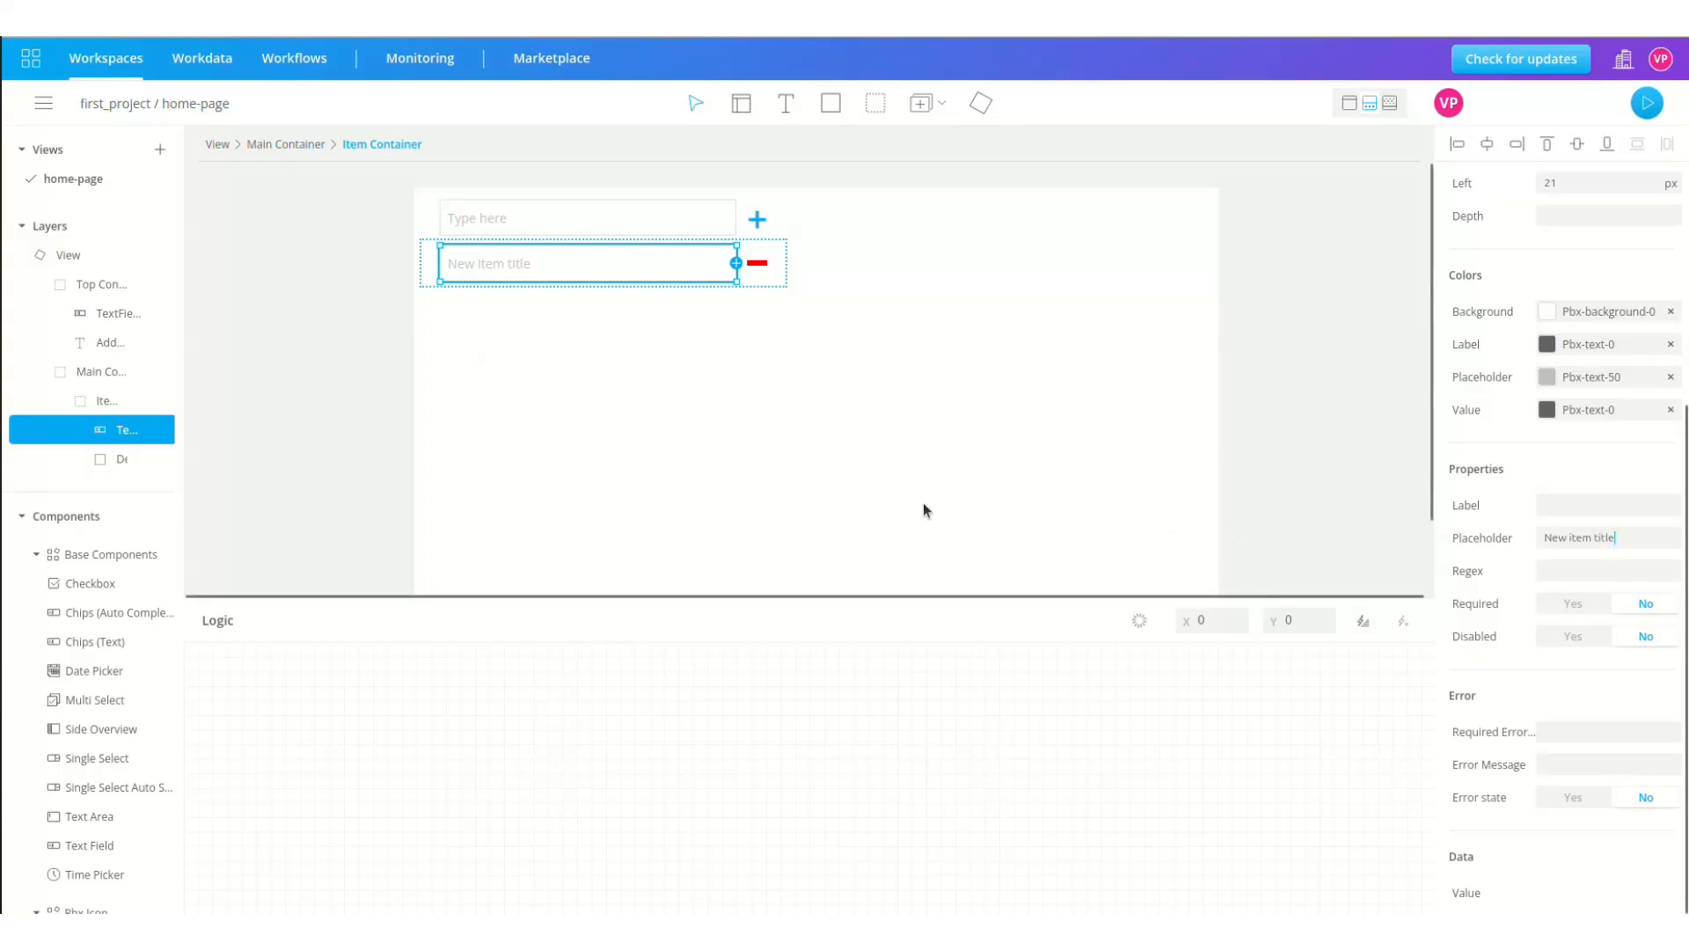
pyautogui.click(67, 255)
# - Create and save a normal Workdata collection titled item_list with one text field named title
pyautogui.click(201, 58)
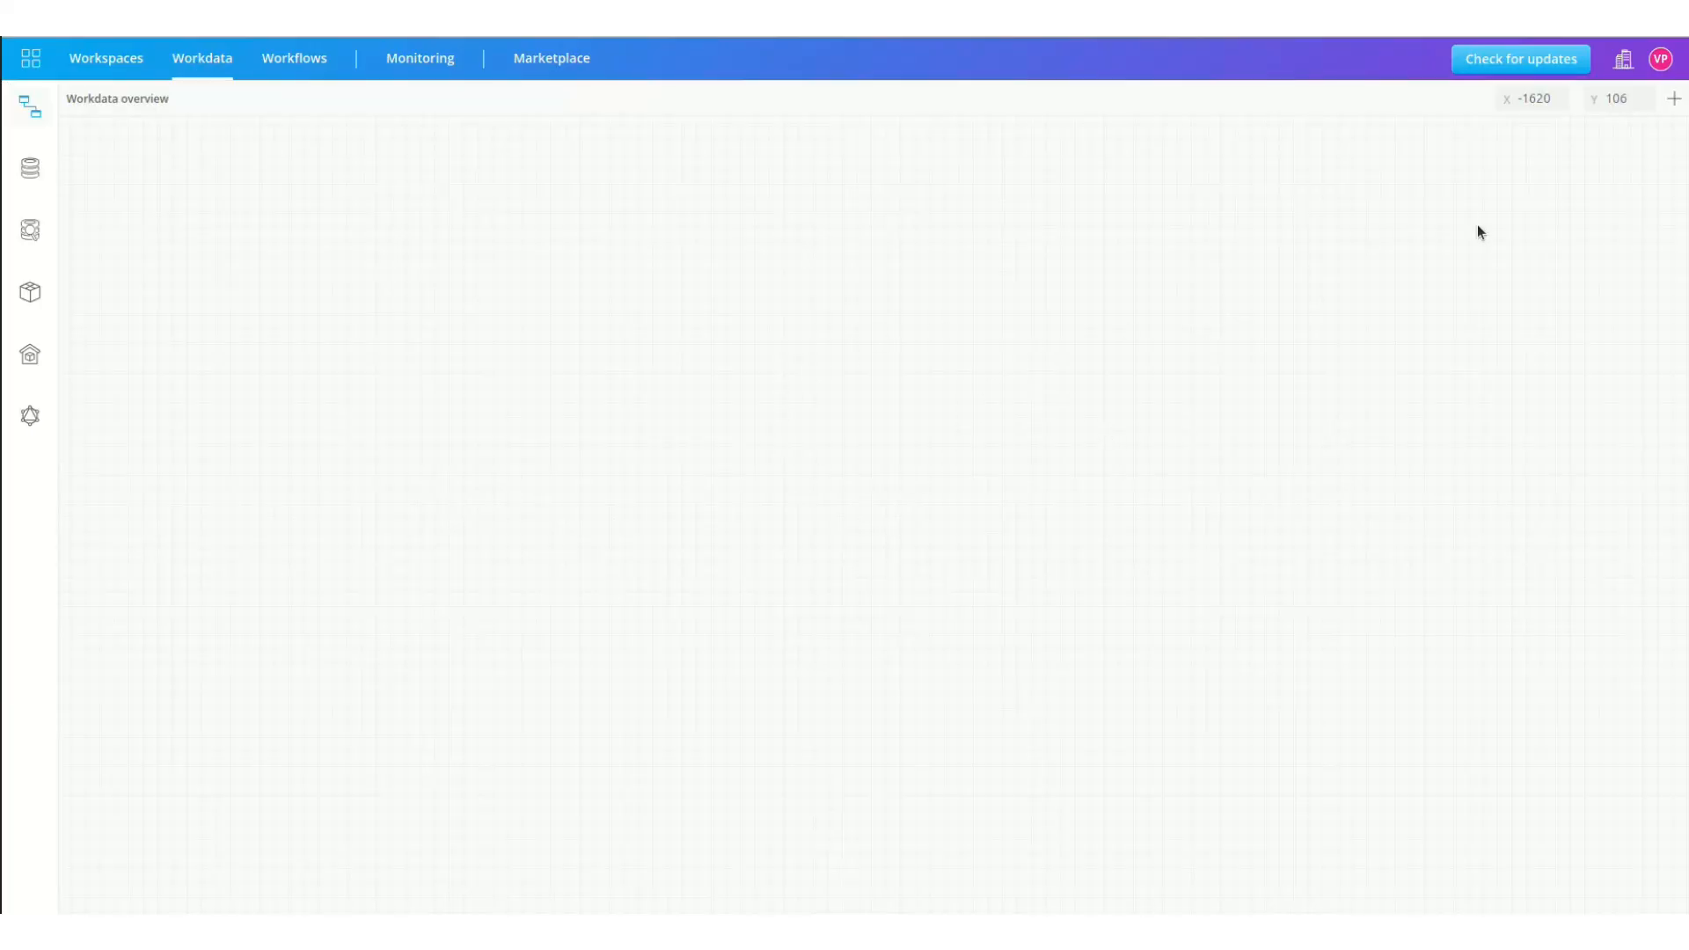
pyautogui.click(1673, 98)
pyautogui.click(1166, 174)
pyautogui.write('item_list')
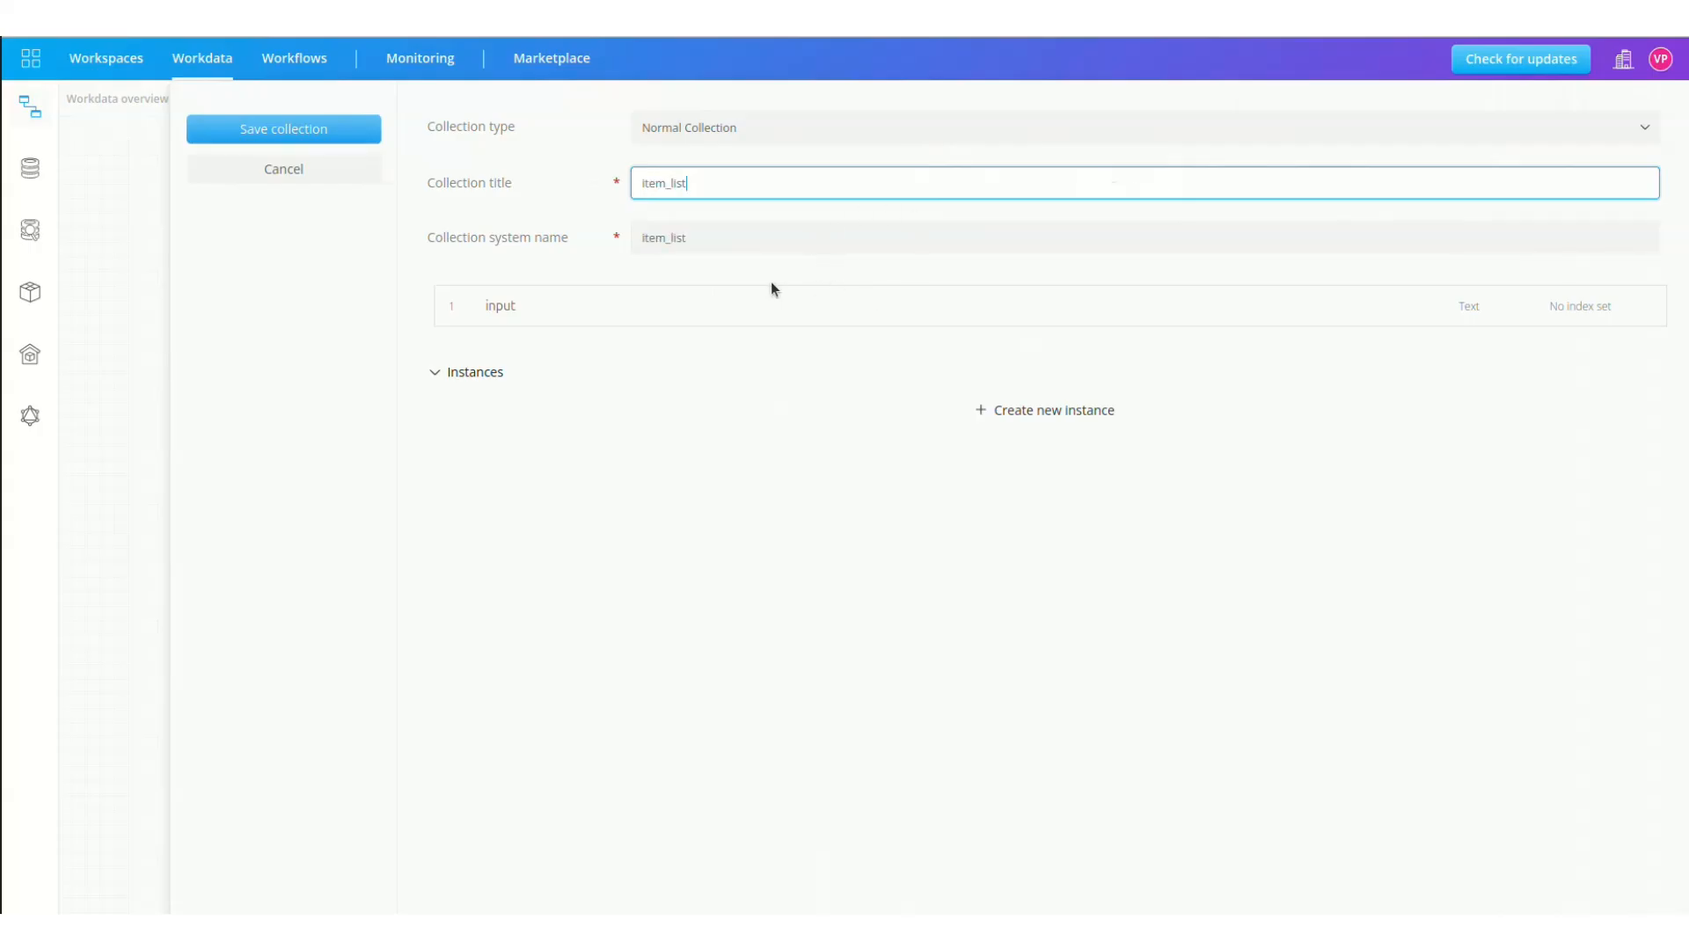
pyautogui.click(509, 306)
pyautogui.doubleClick(508, 306)
pyautogui.write('title')
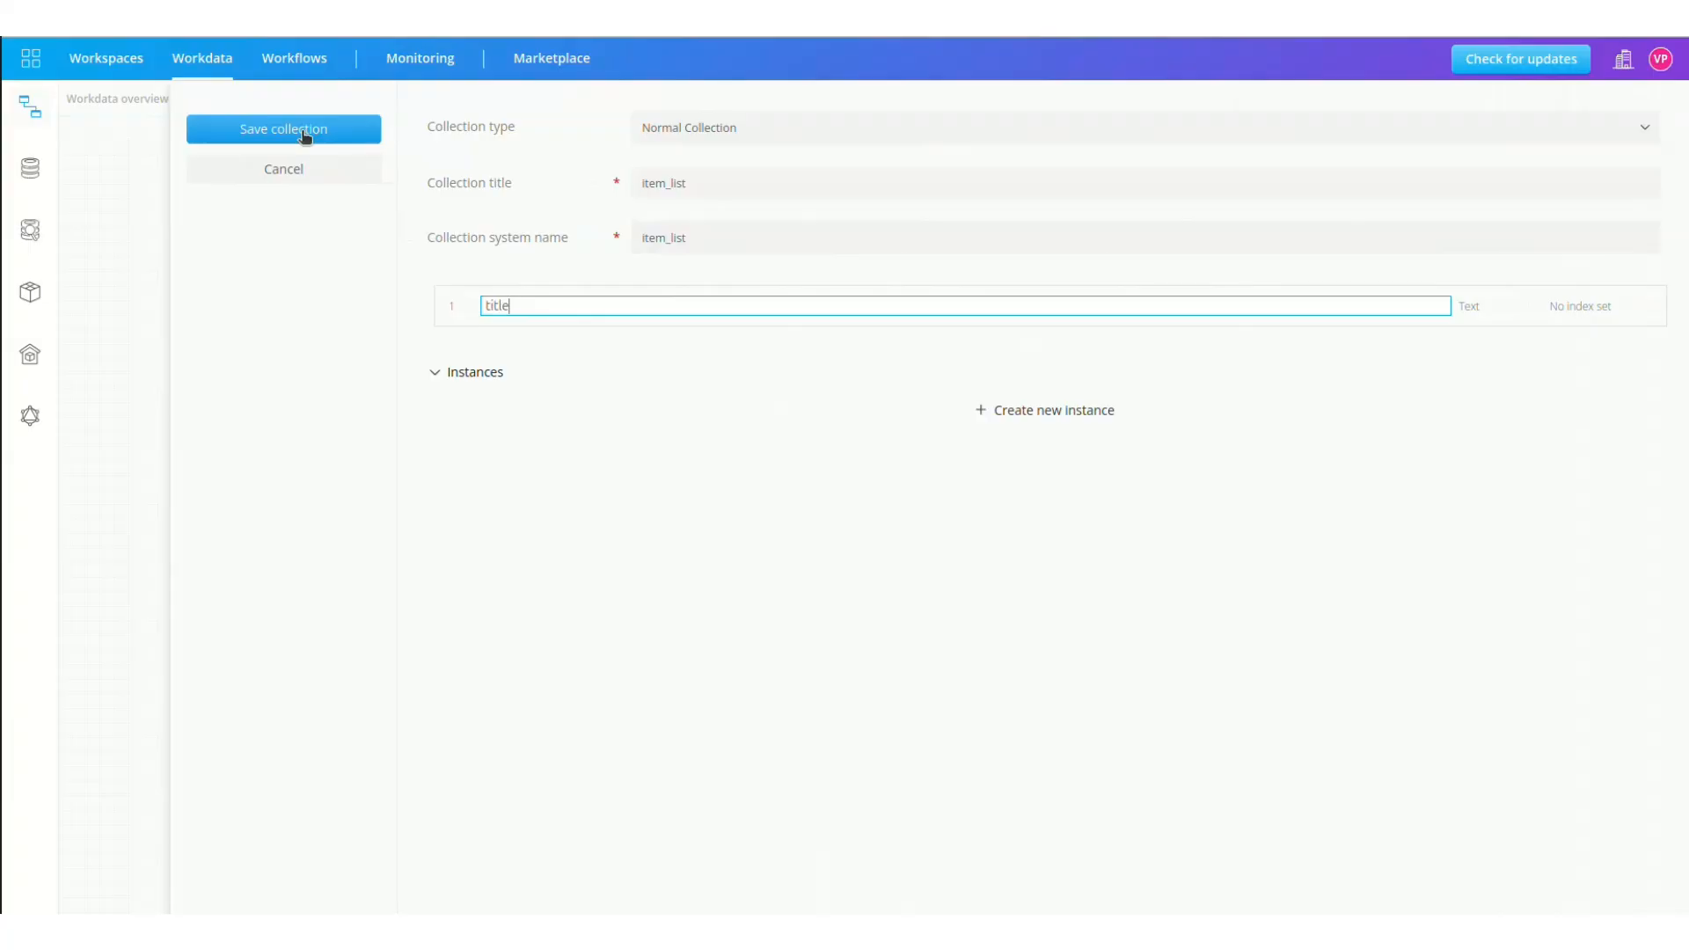
pyautogui.click(303, 132)
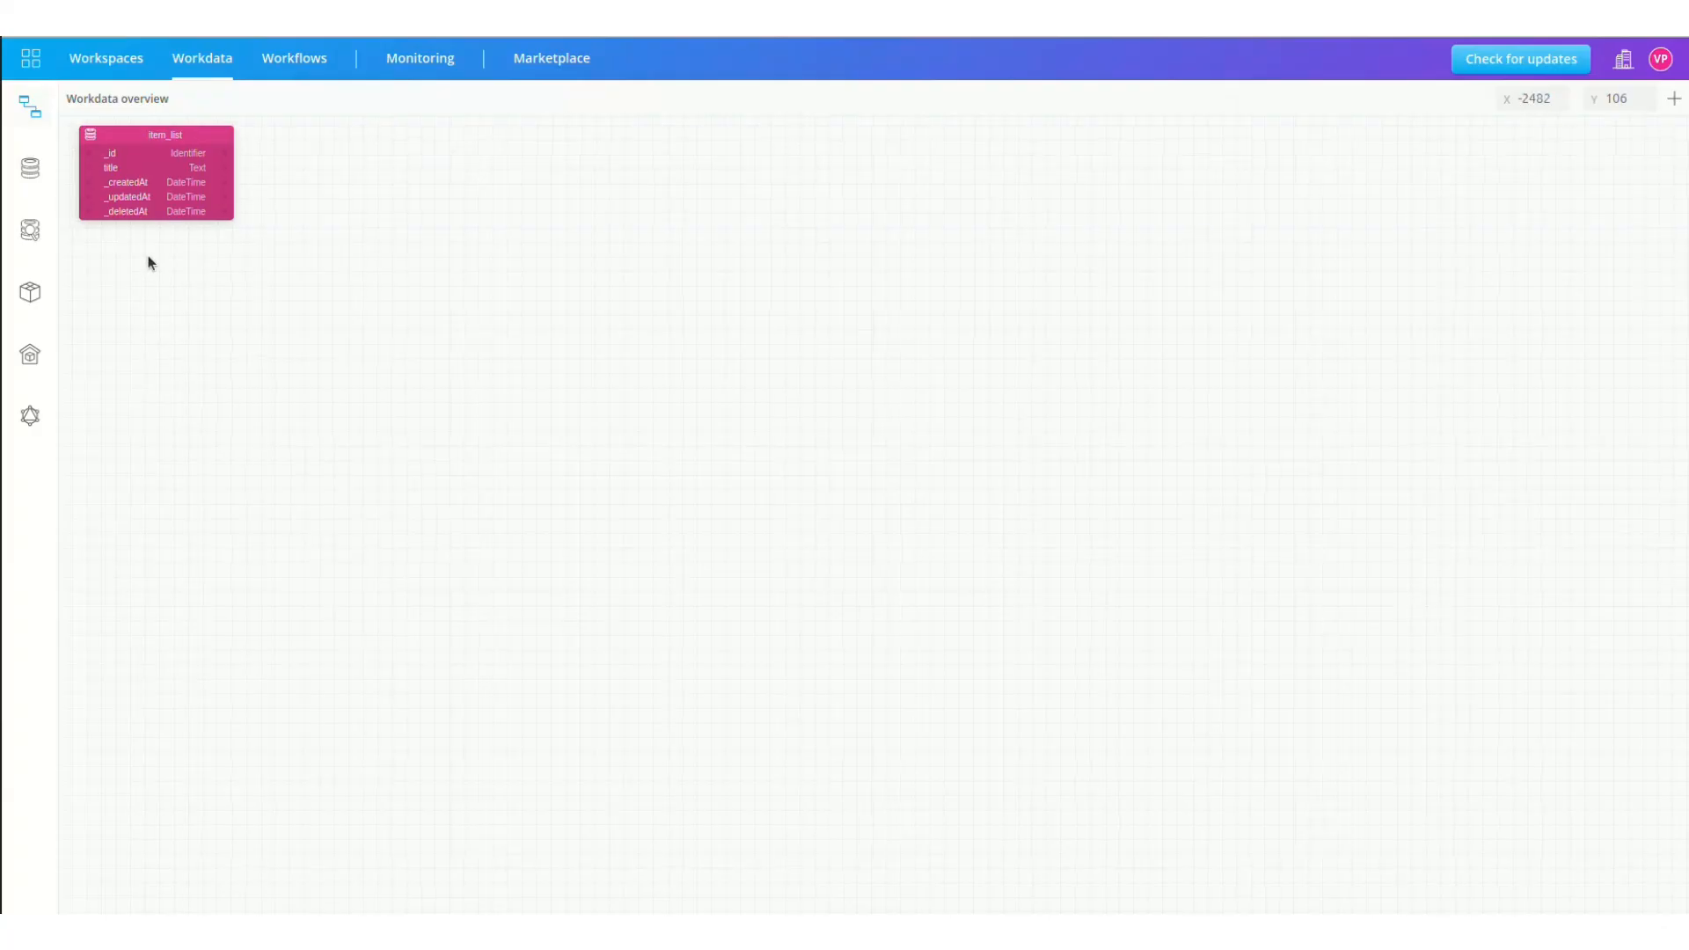
# - Add a record with the title "First name" to the item_list collection and save it
pyautogui.click(29, 231)
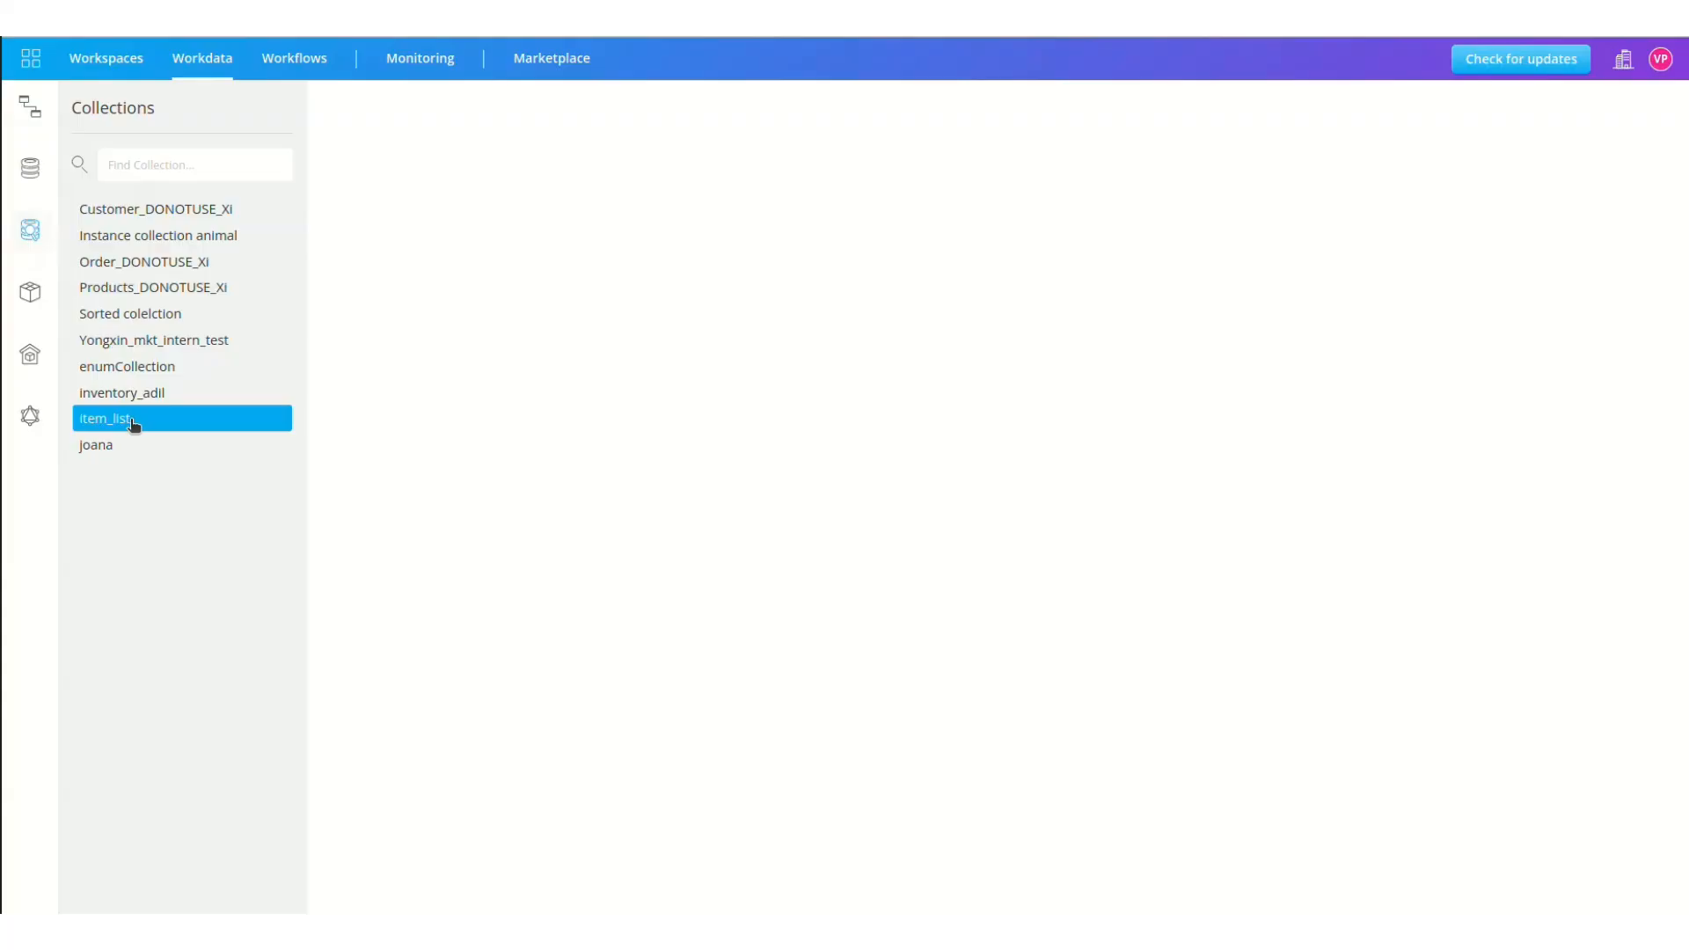
pyautogui.click(125, 420)
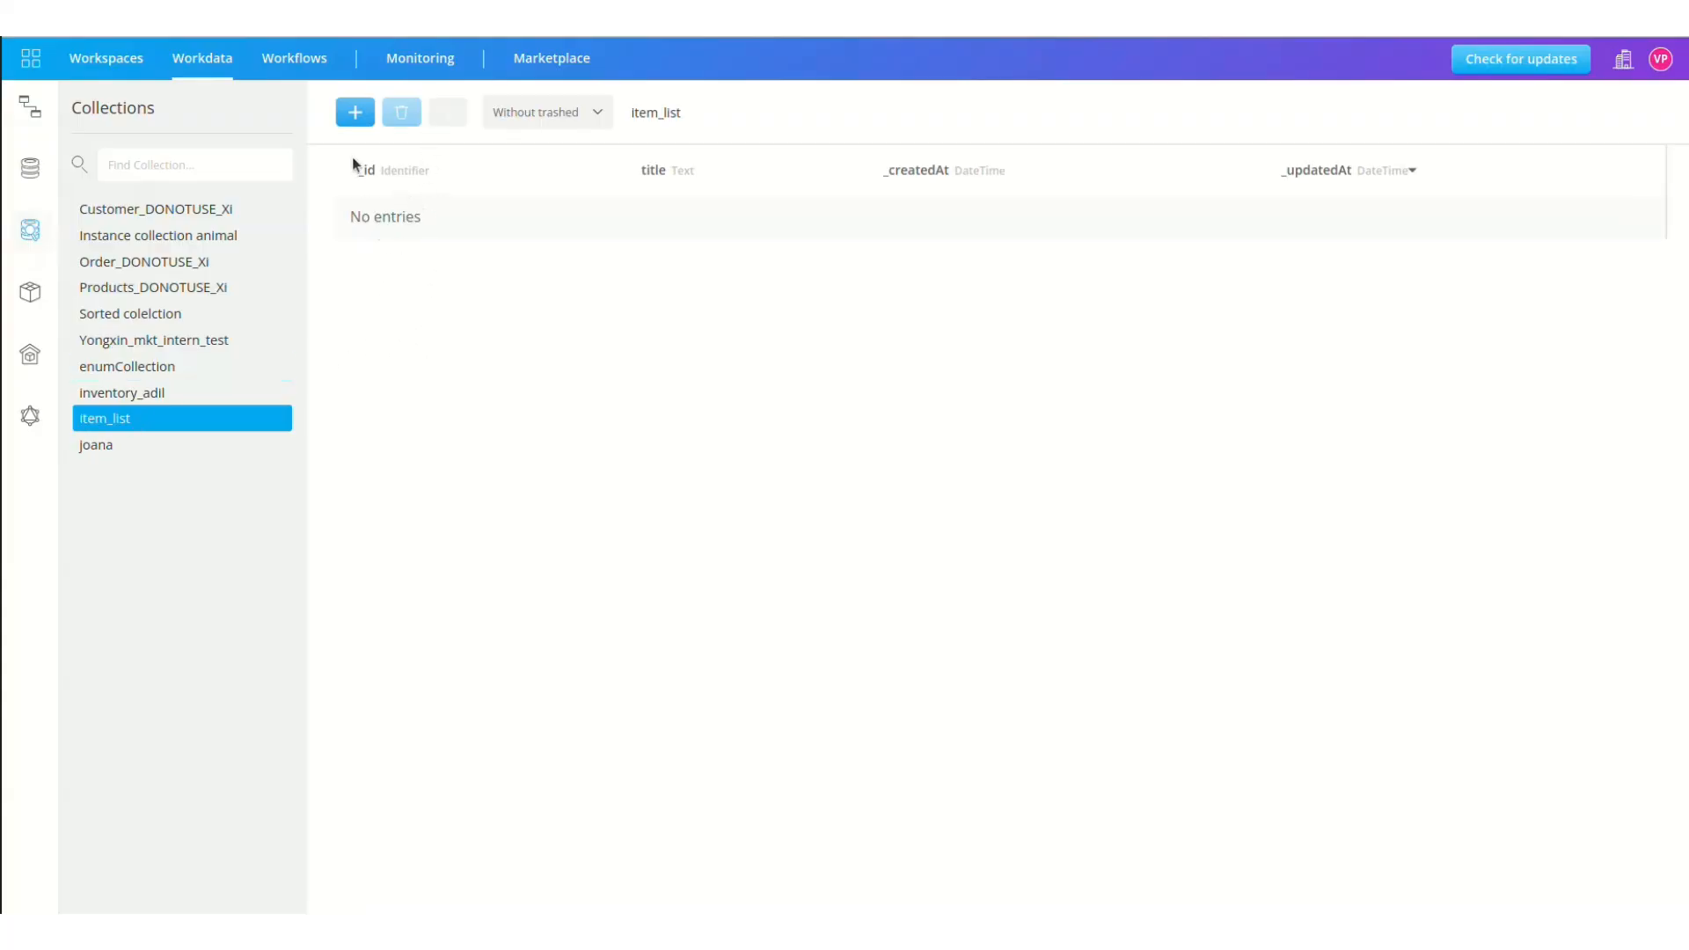
pyautogui.click(355, 112)
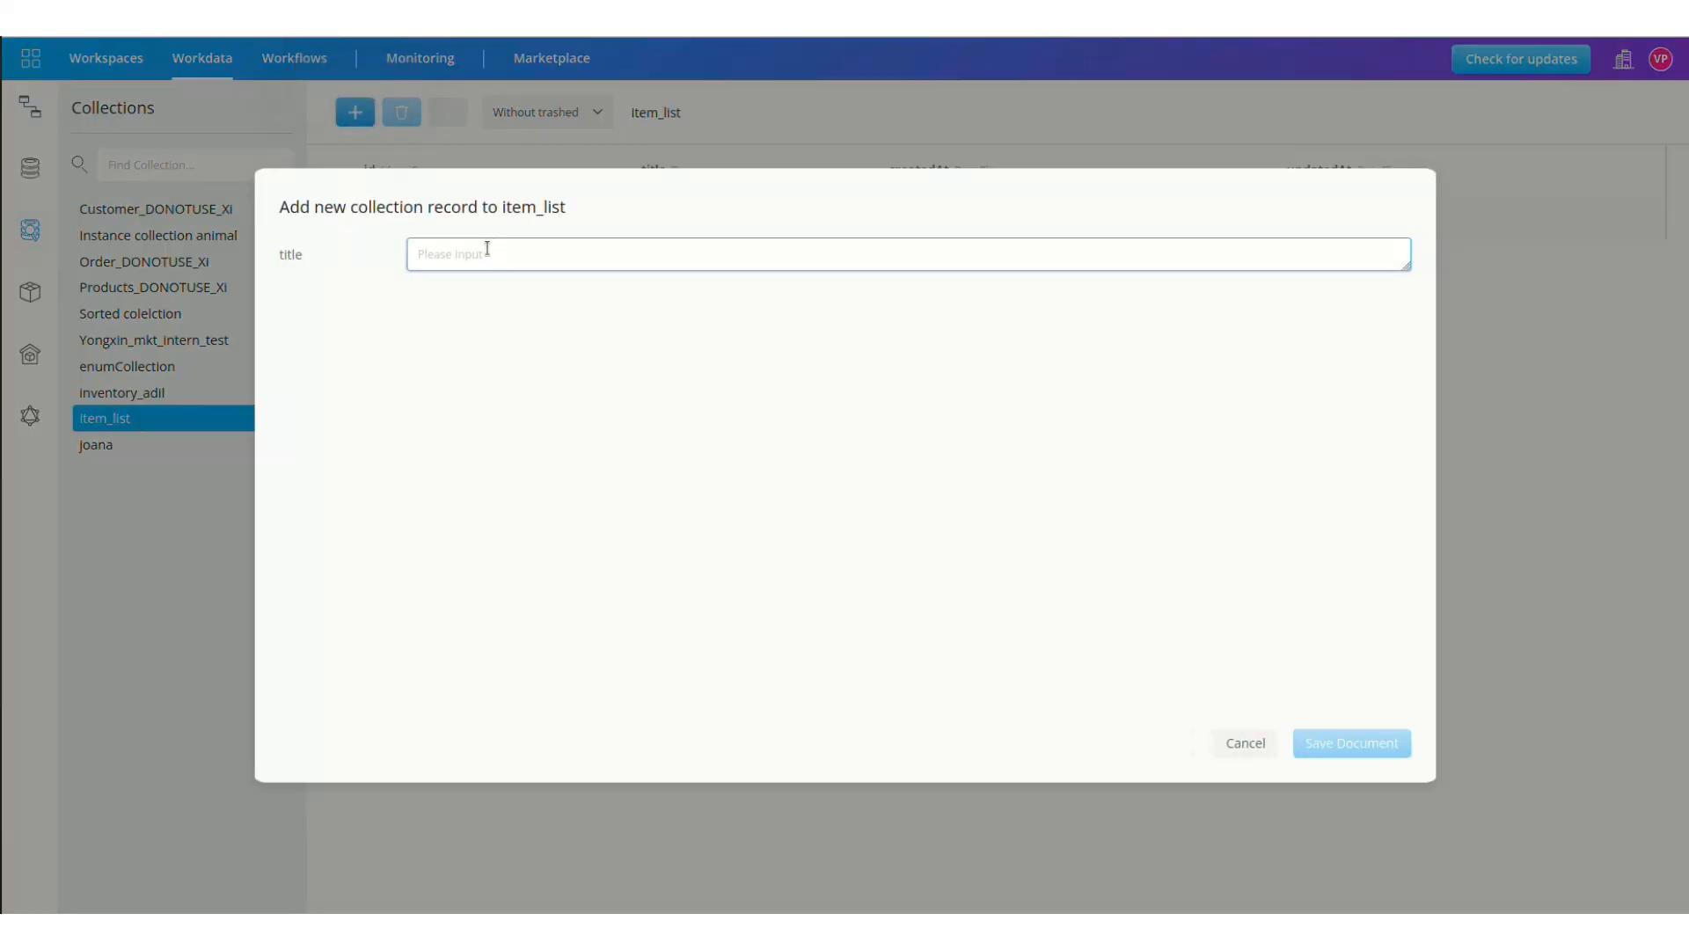
pyautogui.write('First name')
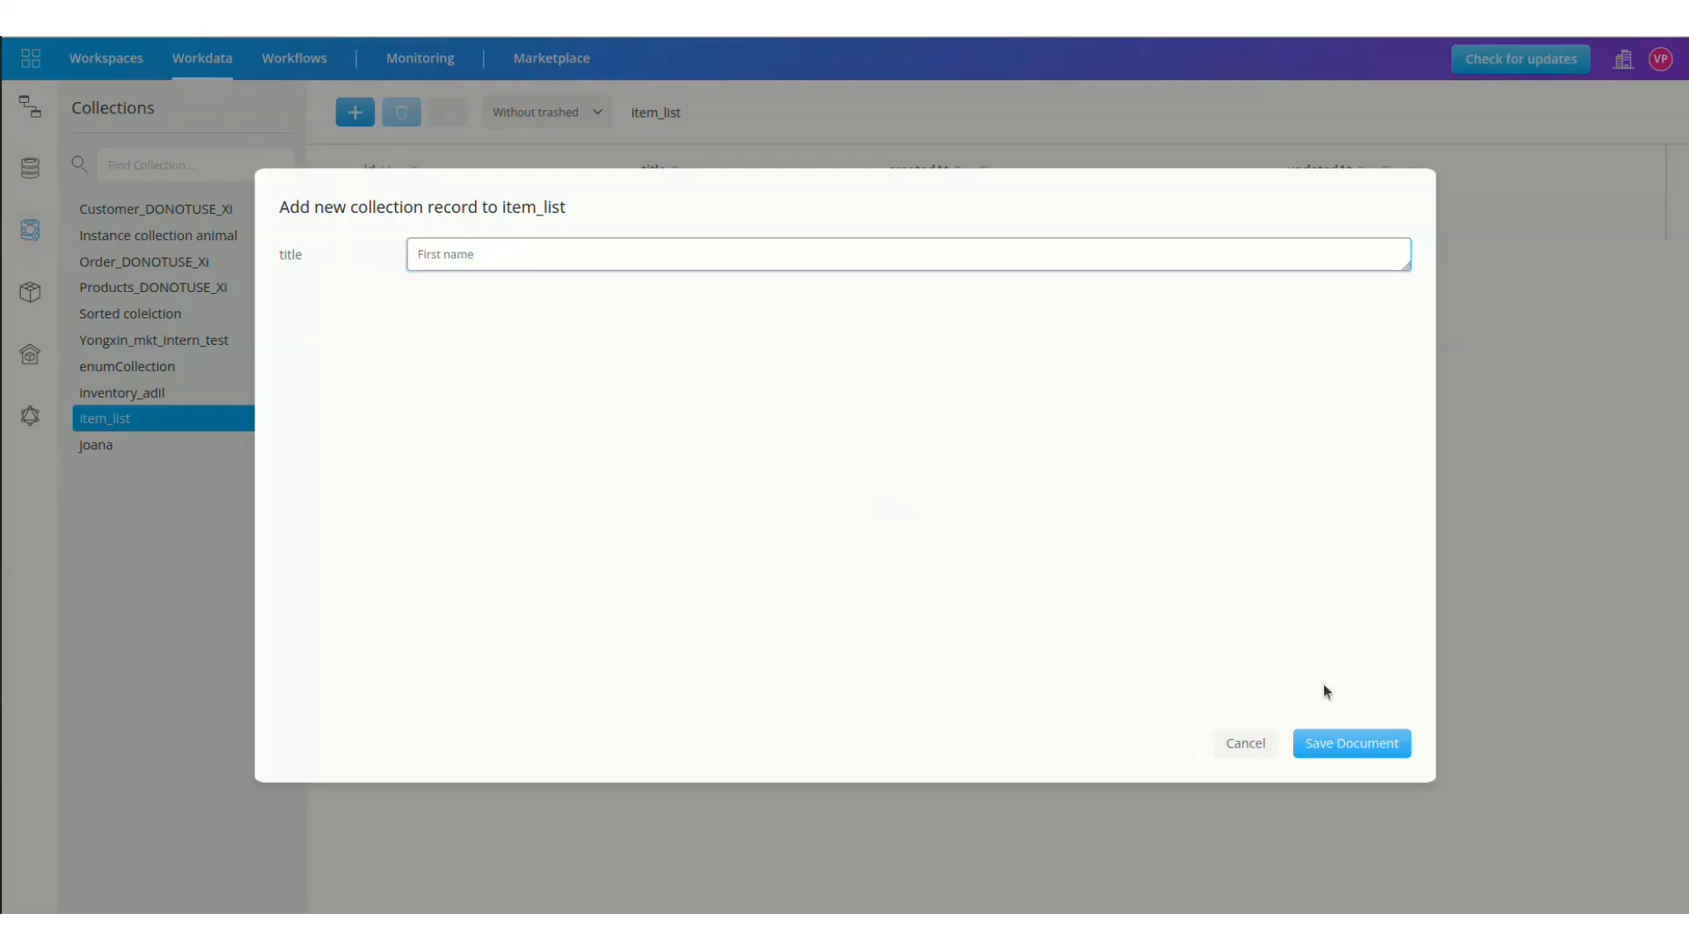
pyautogui.click(1363, 743)
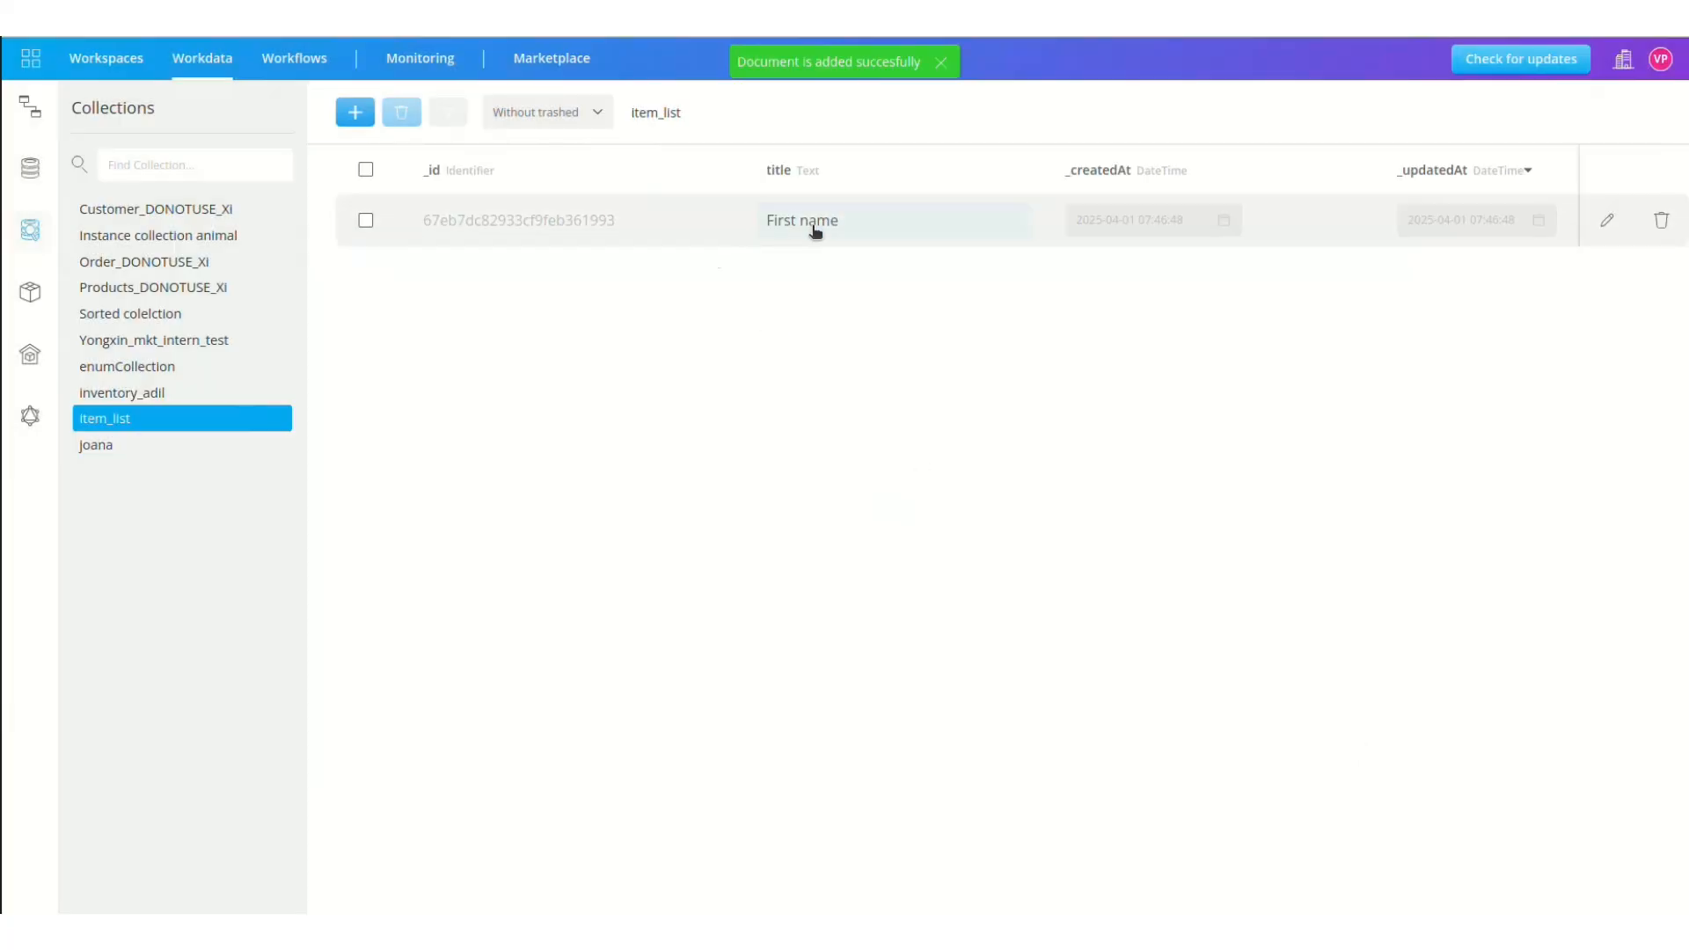
# - Return to the home-page workspace and add the View's Load event as a block in the logic area
pyautogui.click(115, 57)
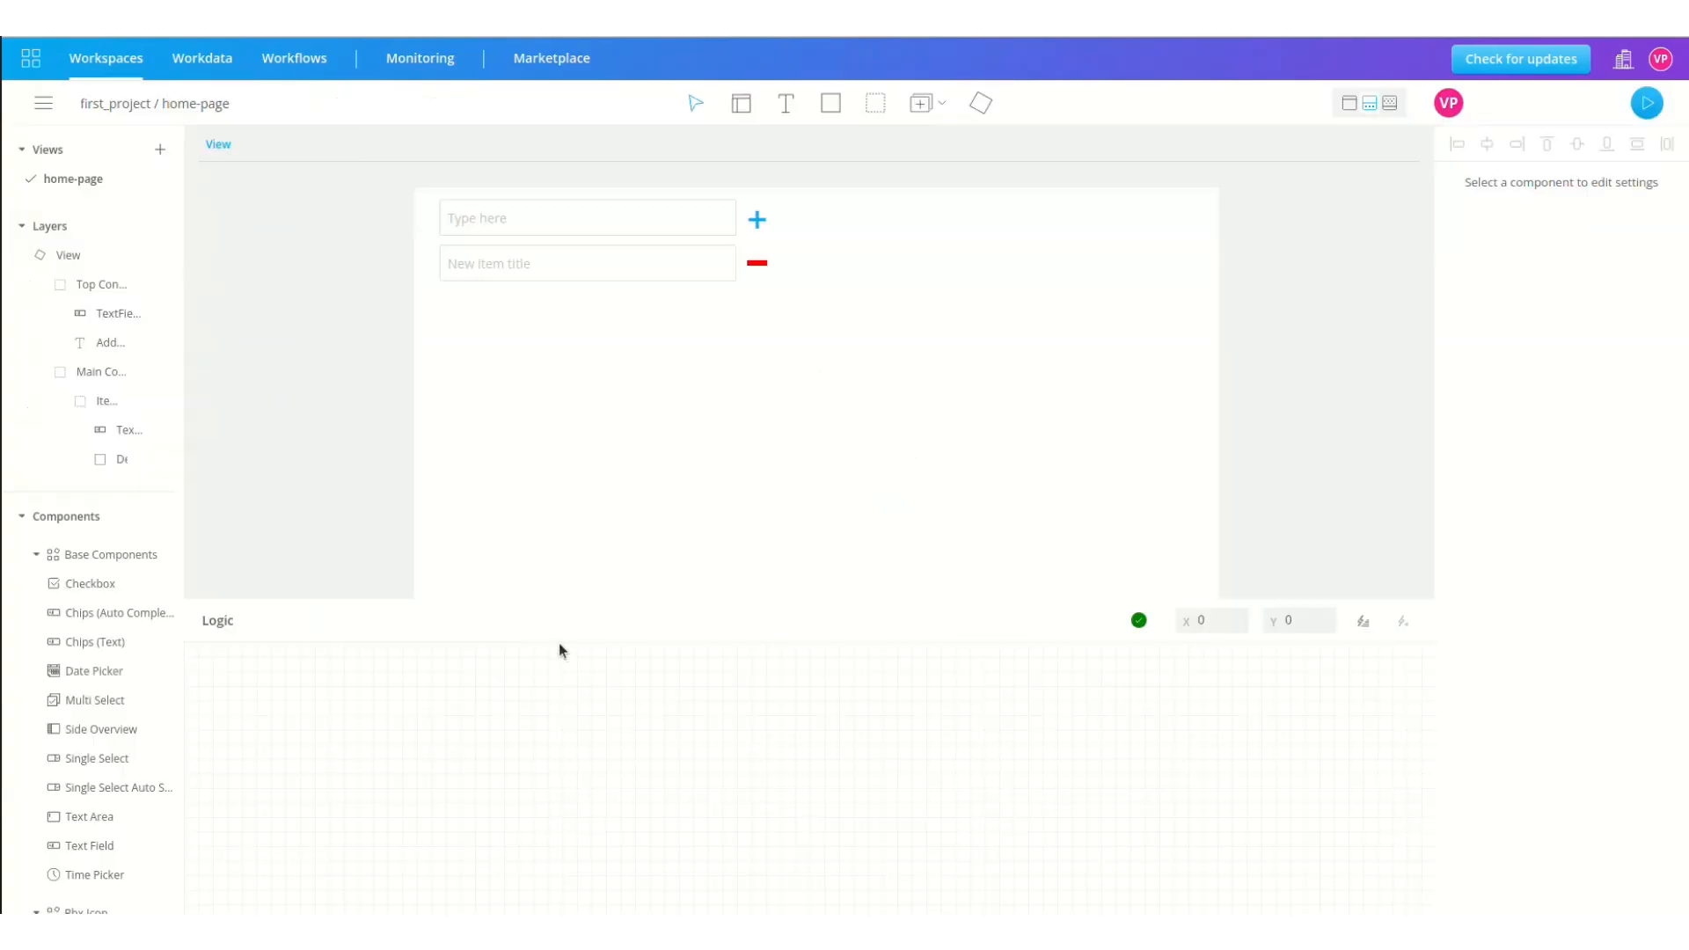
pyautogui.click(103, 256)
pyautogui.click(164, 256)
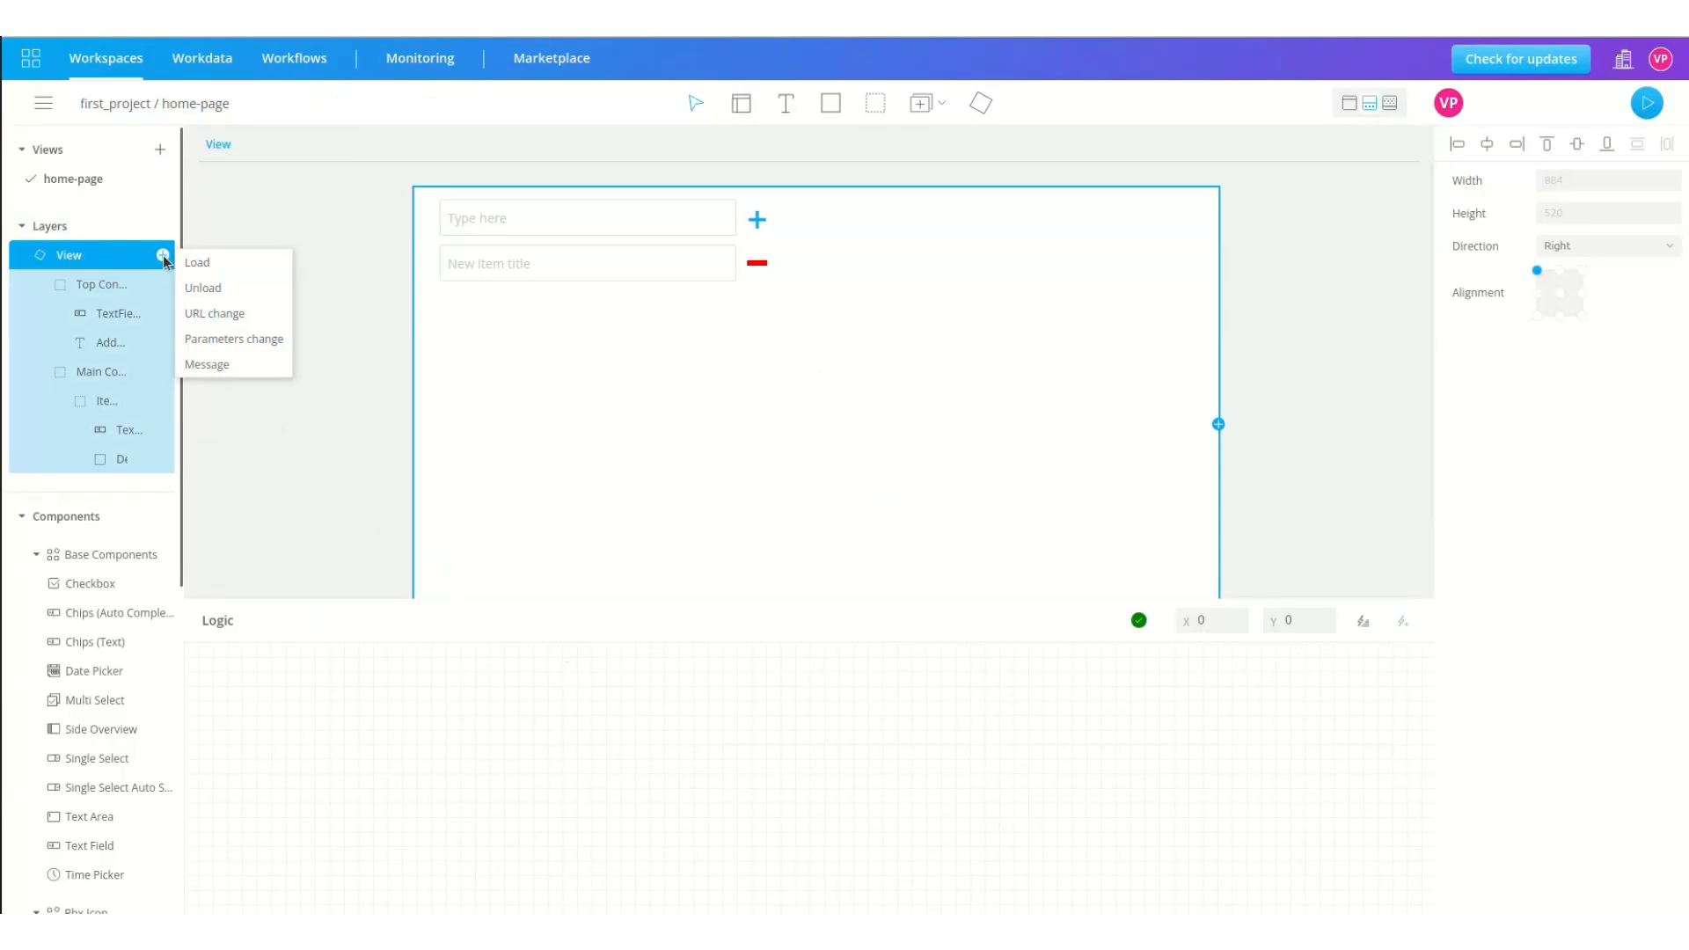
pyautogui.click(199, 261)
pyautogui.click(251, 673)
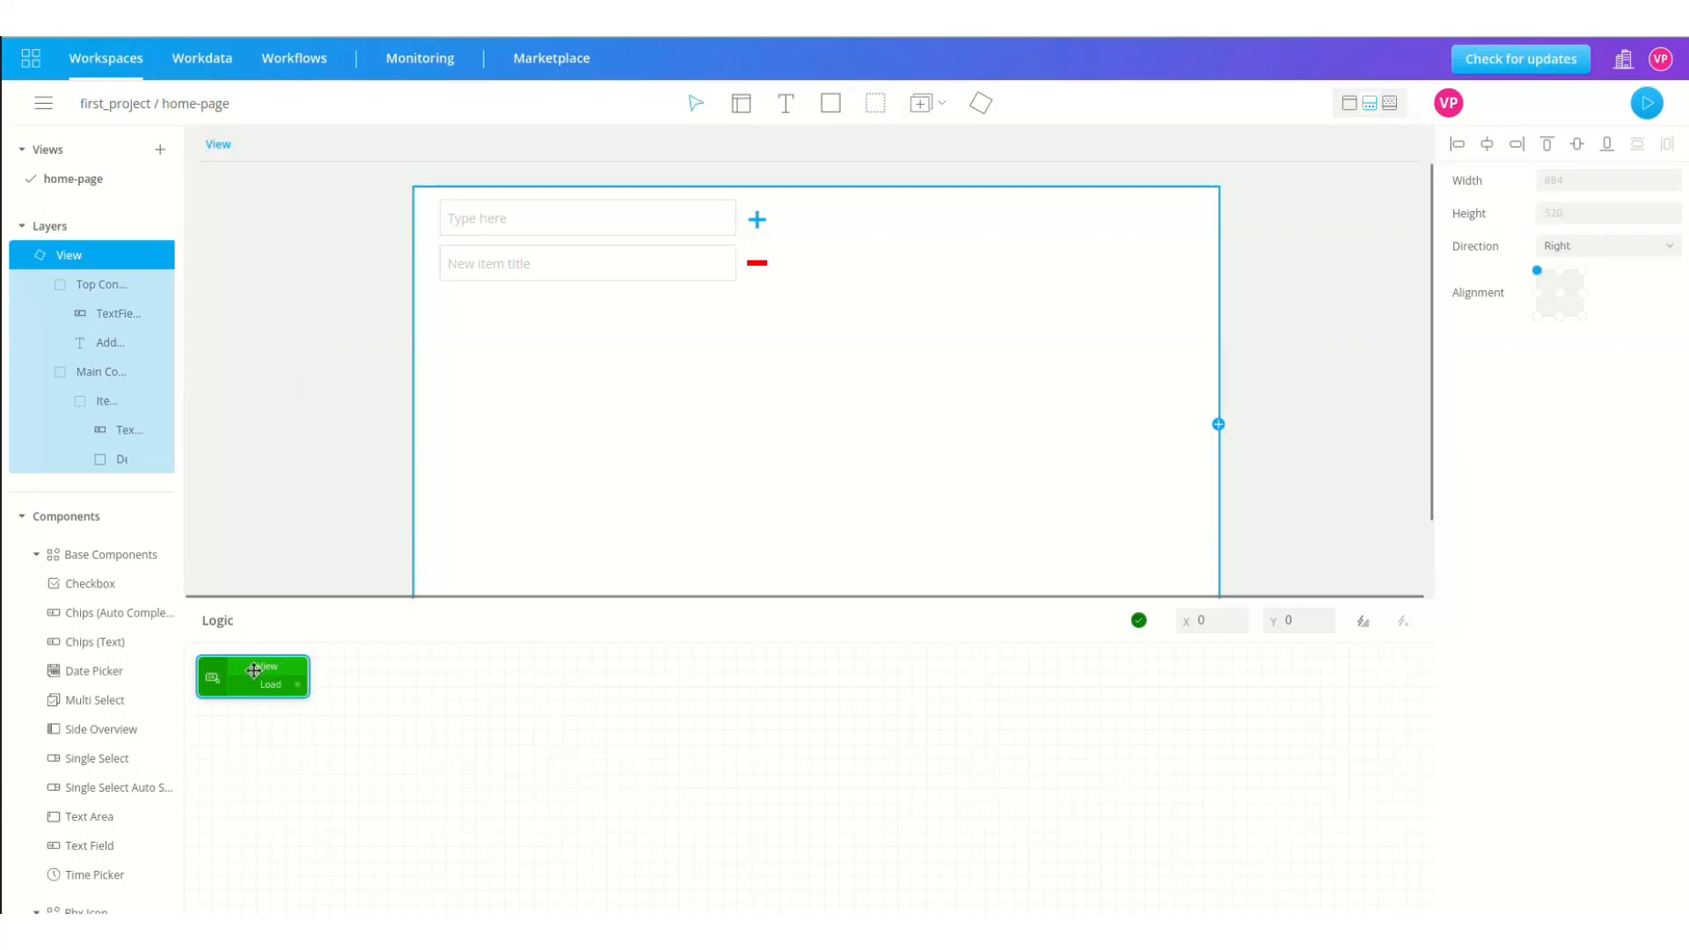
# - Insert a Live List block for the item_list collection and connect the View's Load output to its Start input
pyautogui.click(1362, 623)
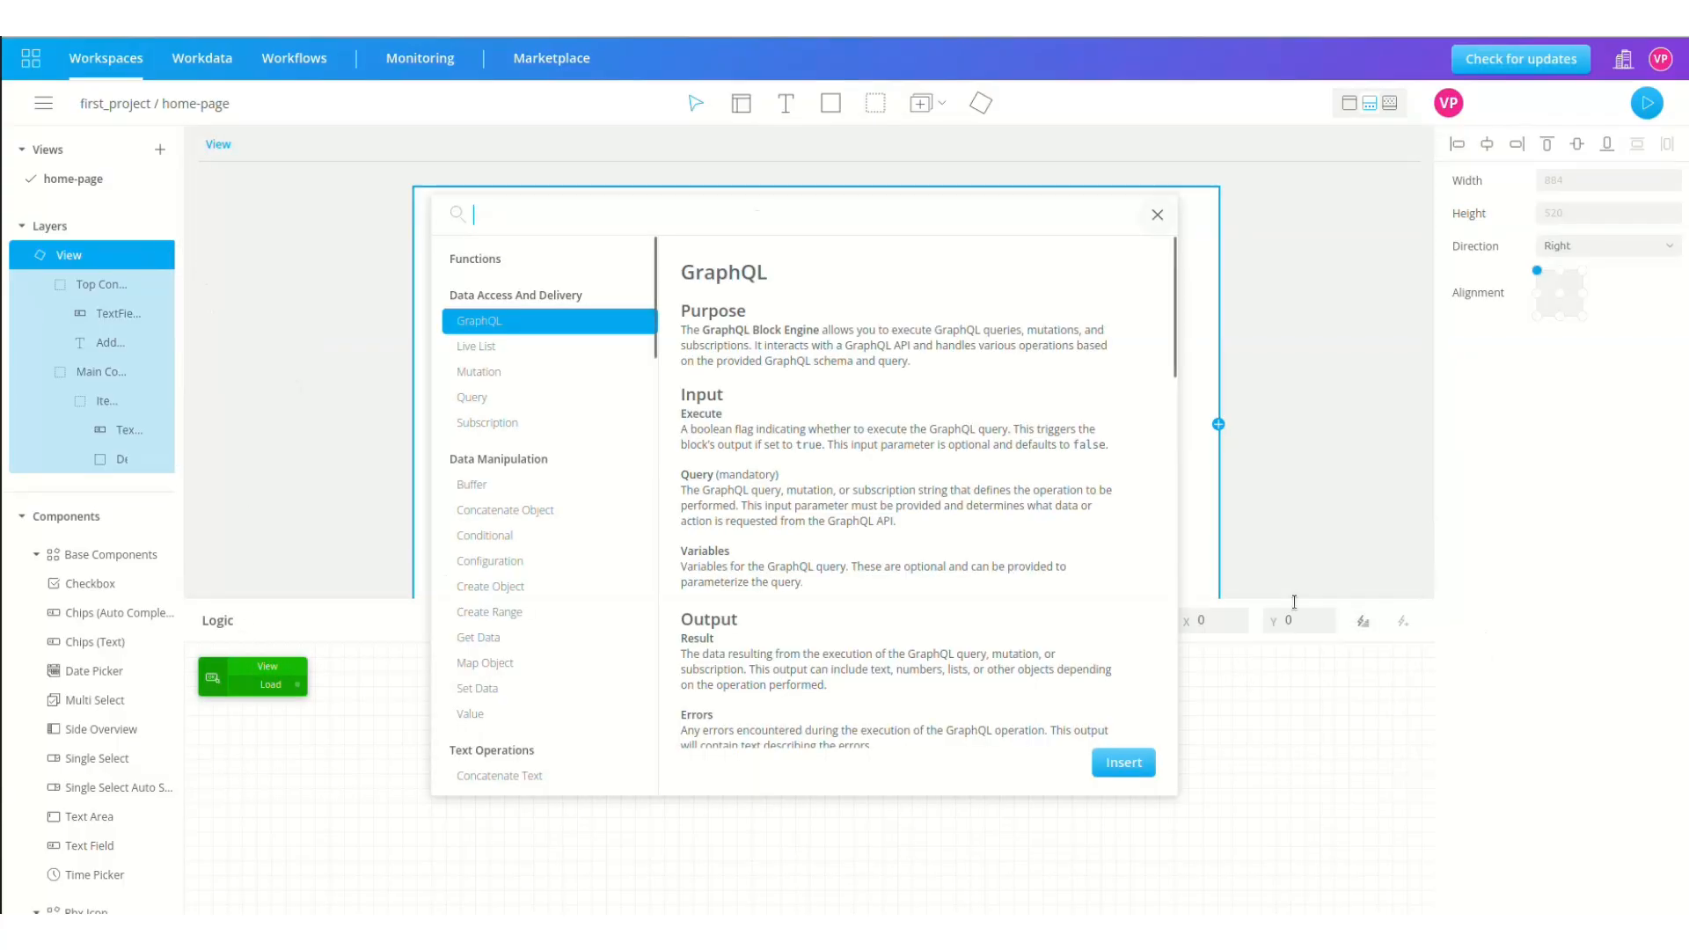
pyautogui.click(558, 346)
pyautogui.click(1124, 762)
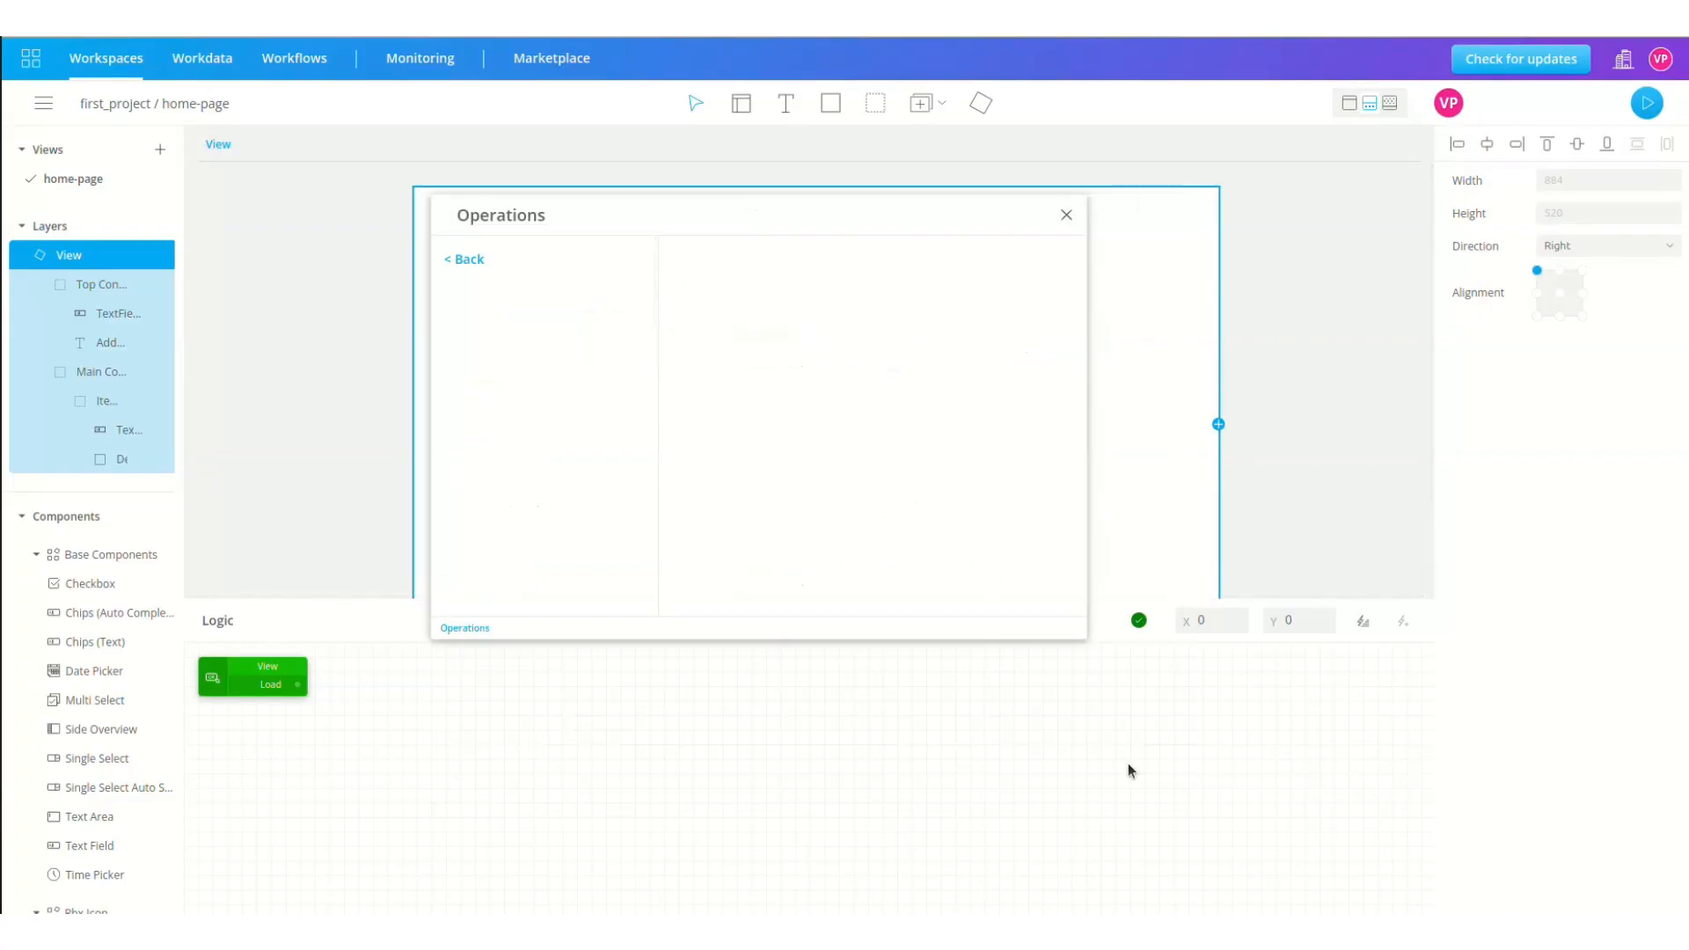
pyautogui.moveTo(427, 666); pyautogui.dragTo(436, 665)
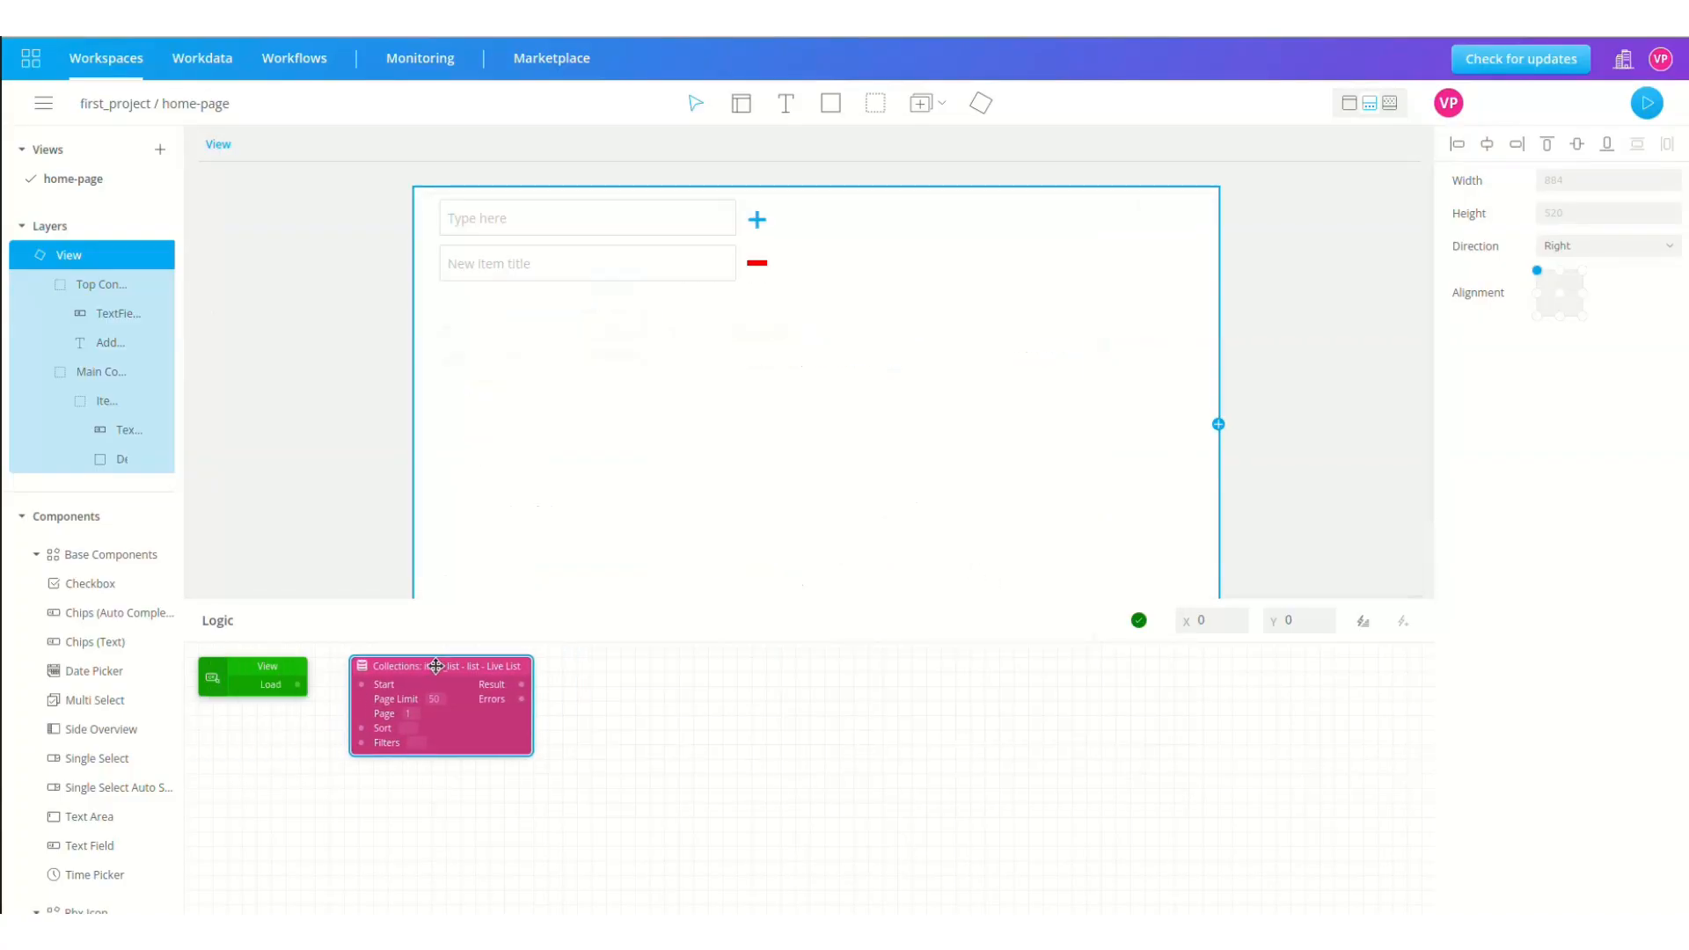
pyautogui.moveTo(297, 684); pyautogui.dragTo(362, 686)
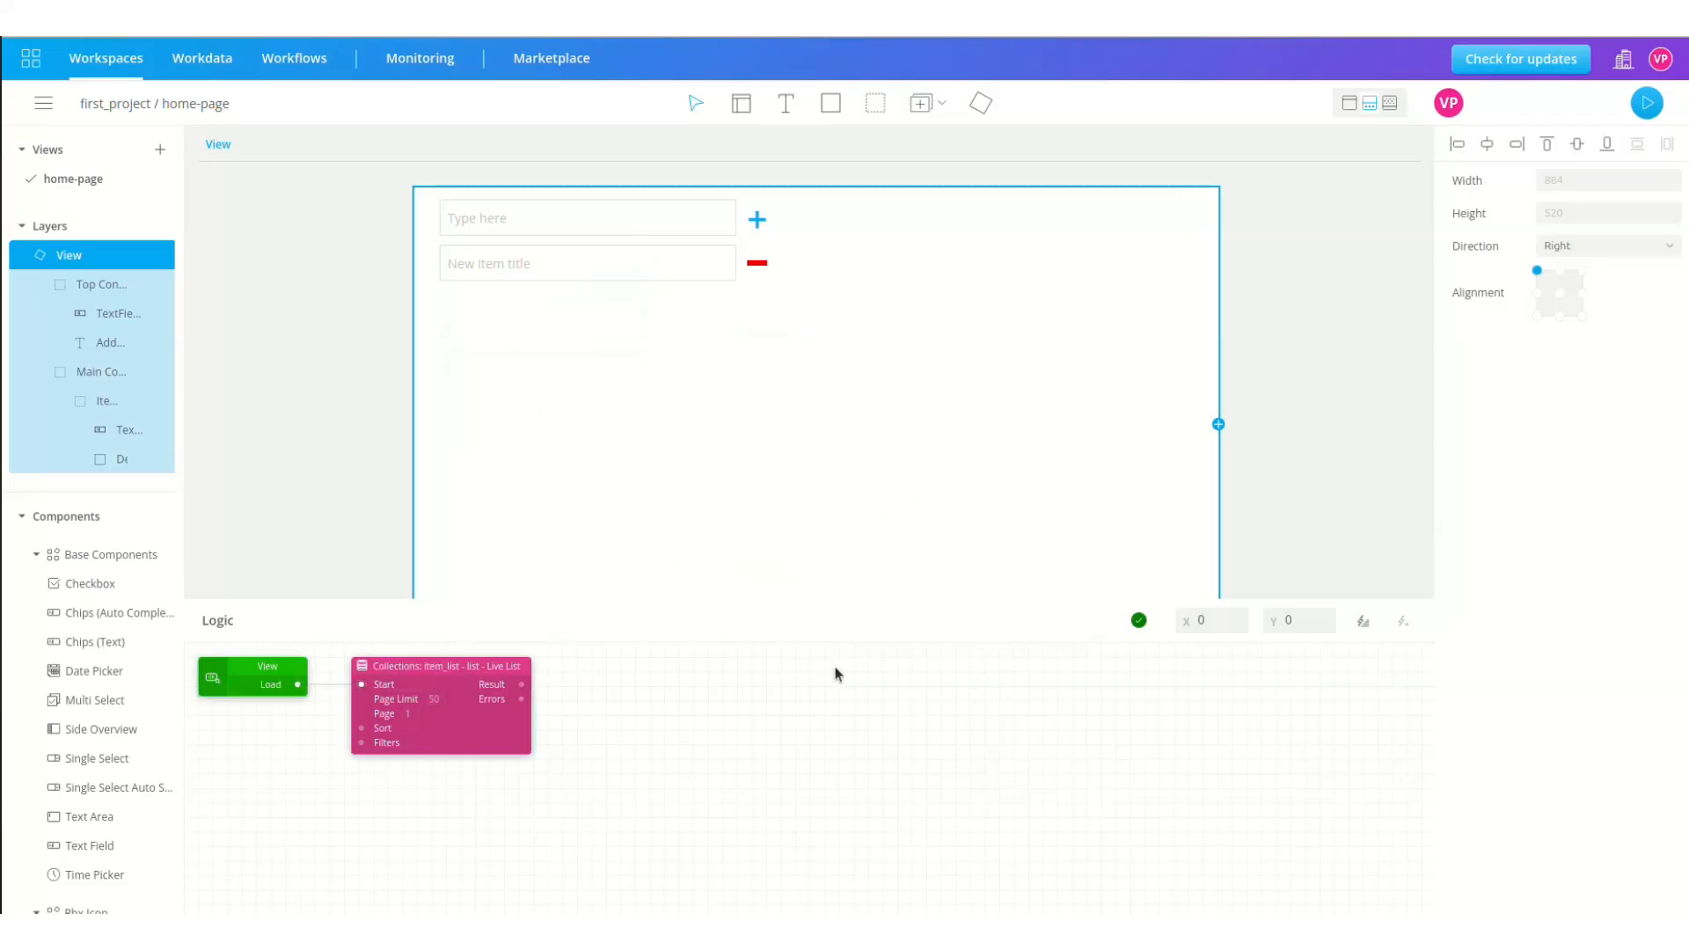
# - Add a Get Data block fed by the Live List's Result output and set its path to edges
pyautogui.click(1363, 620)
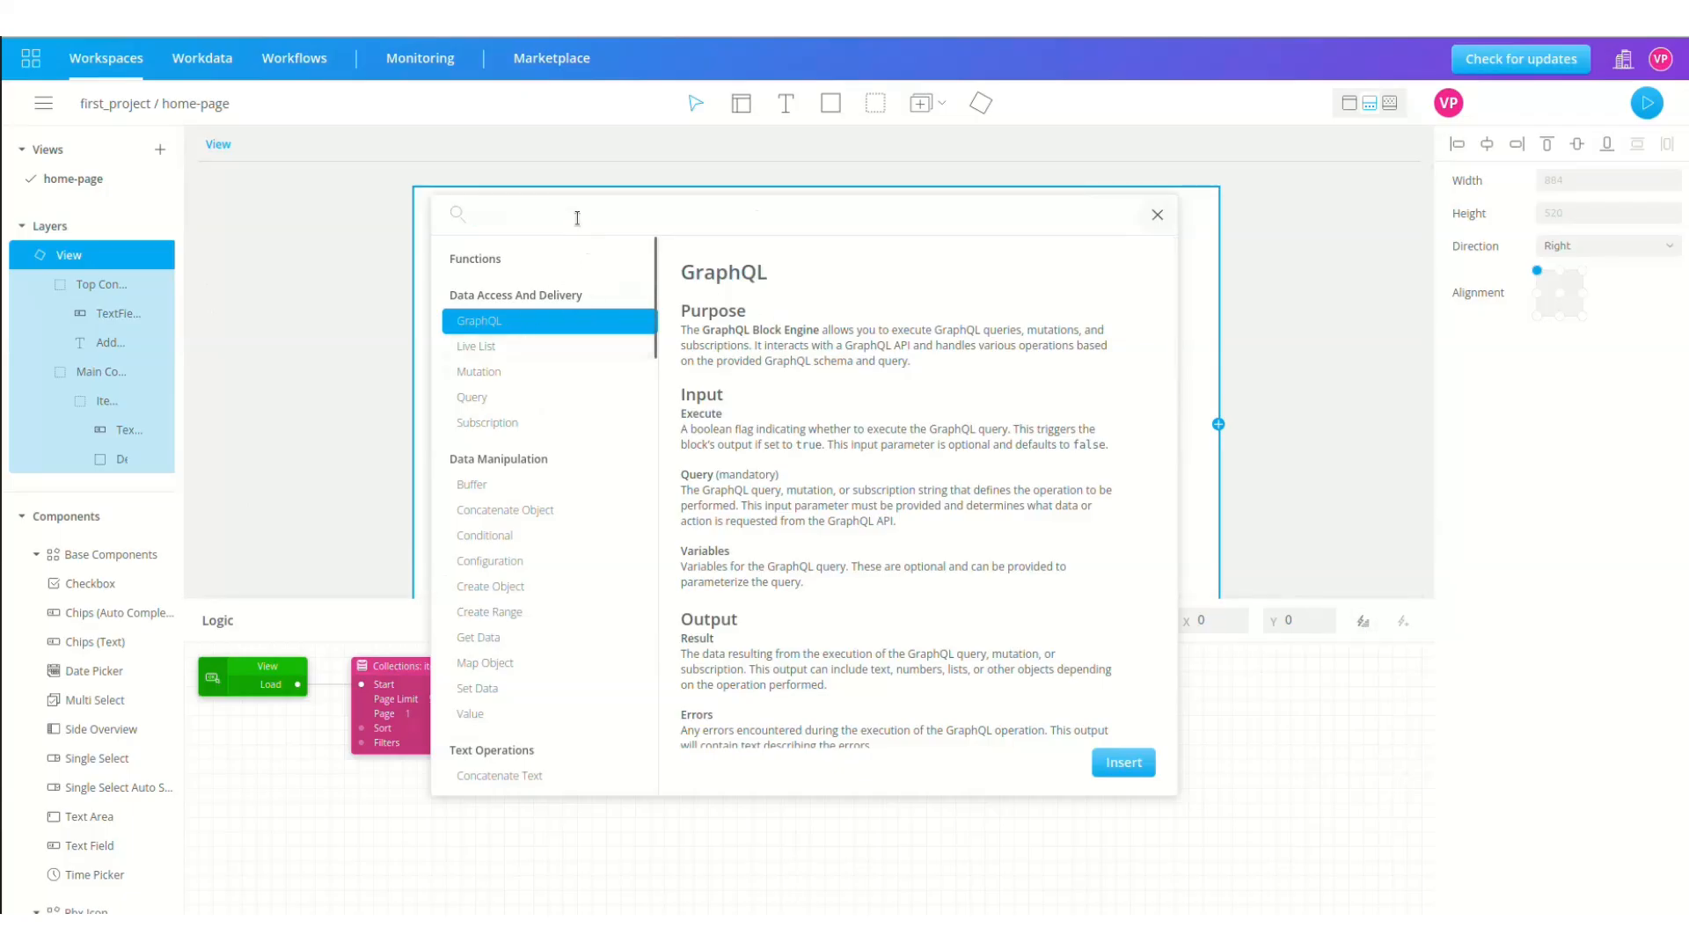
pyautogui.write('get')
pyautogui.click(465, 250)
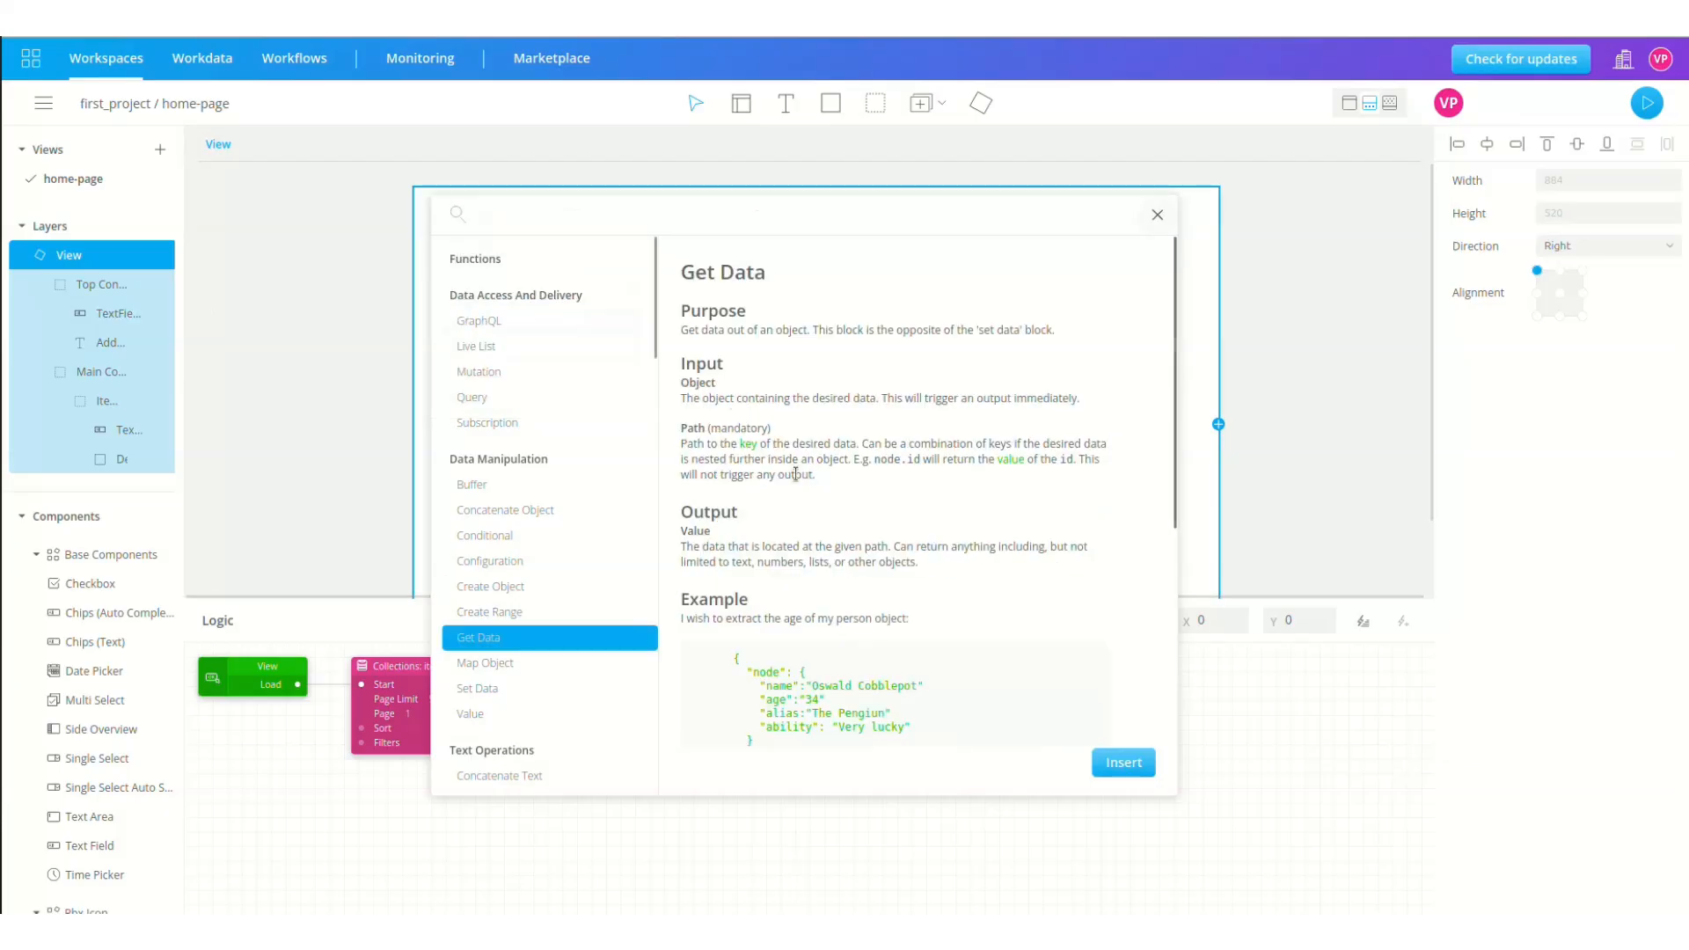
pyautogui.click(1117, 761)
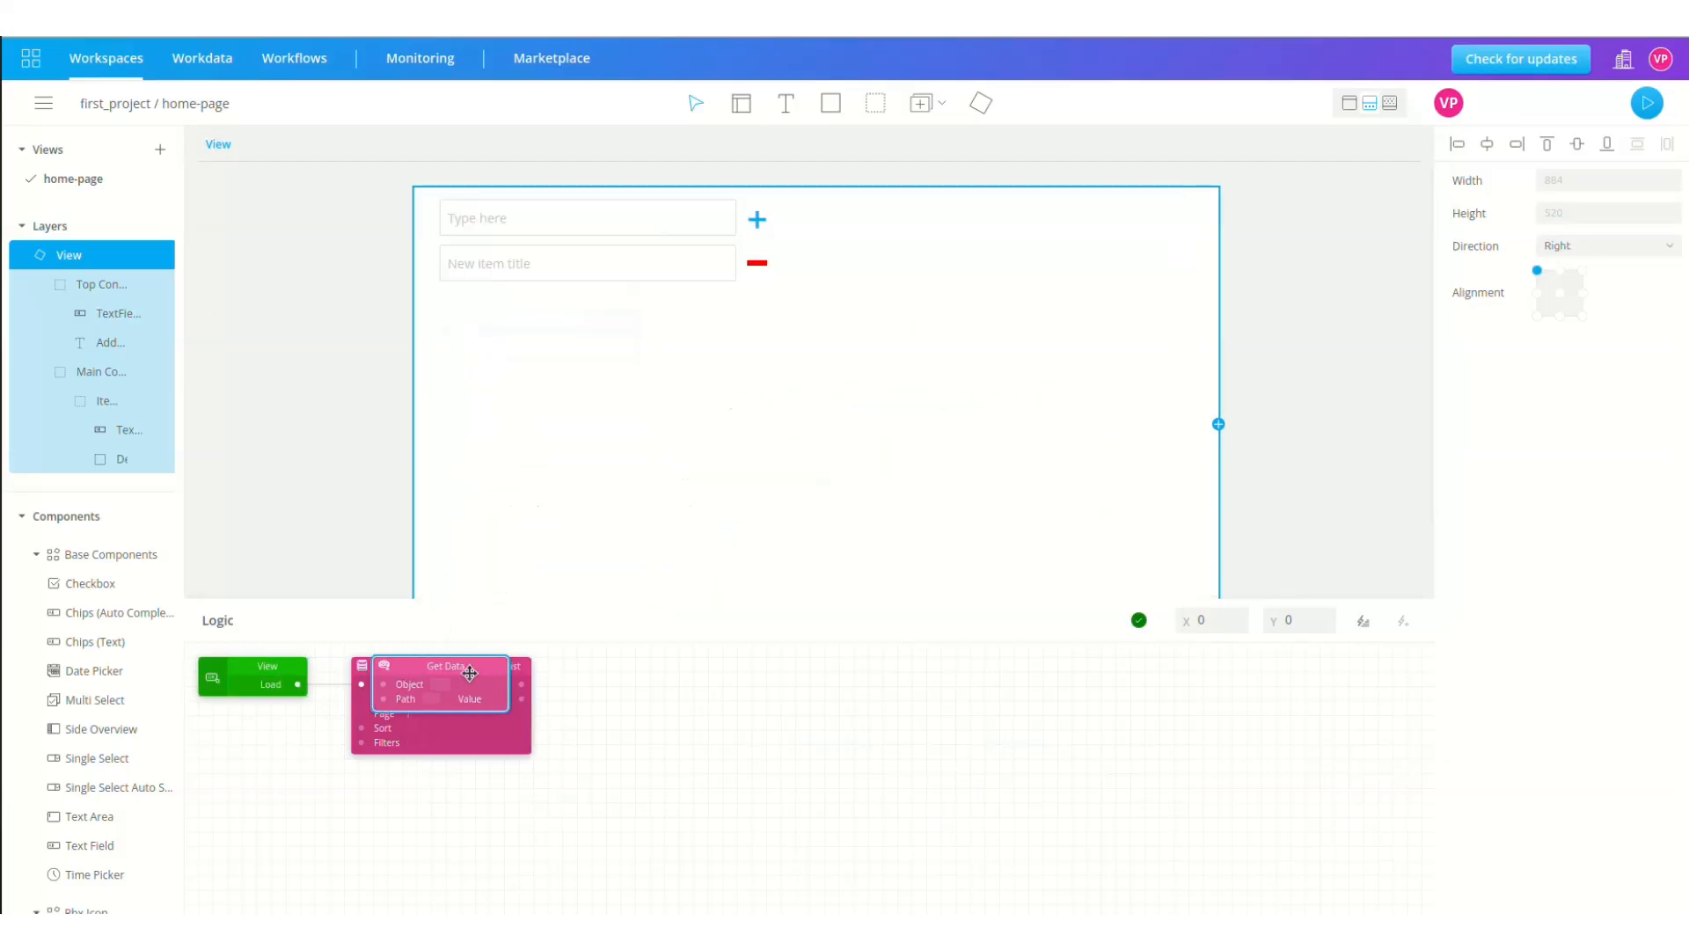
pyautogui.moveTo(434, 674); pyautogui.dragTo(654, 675)
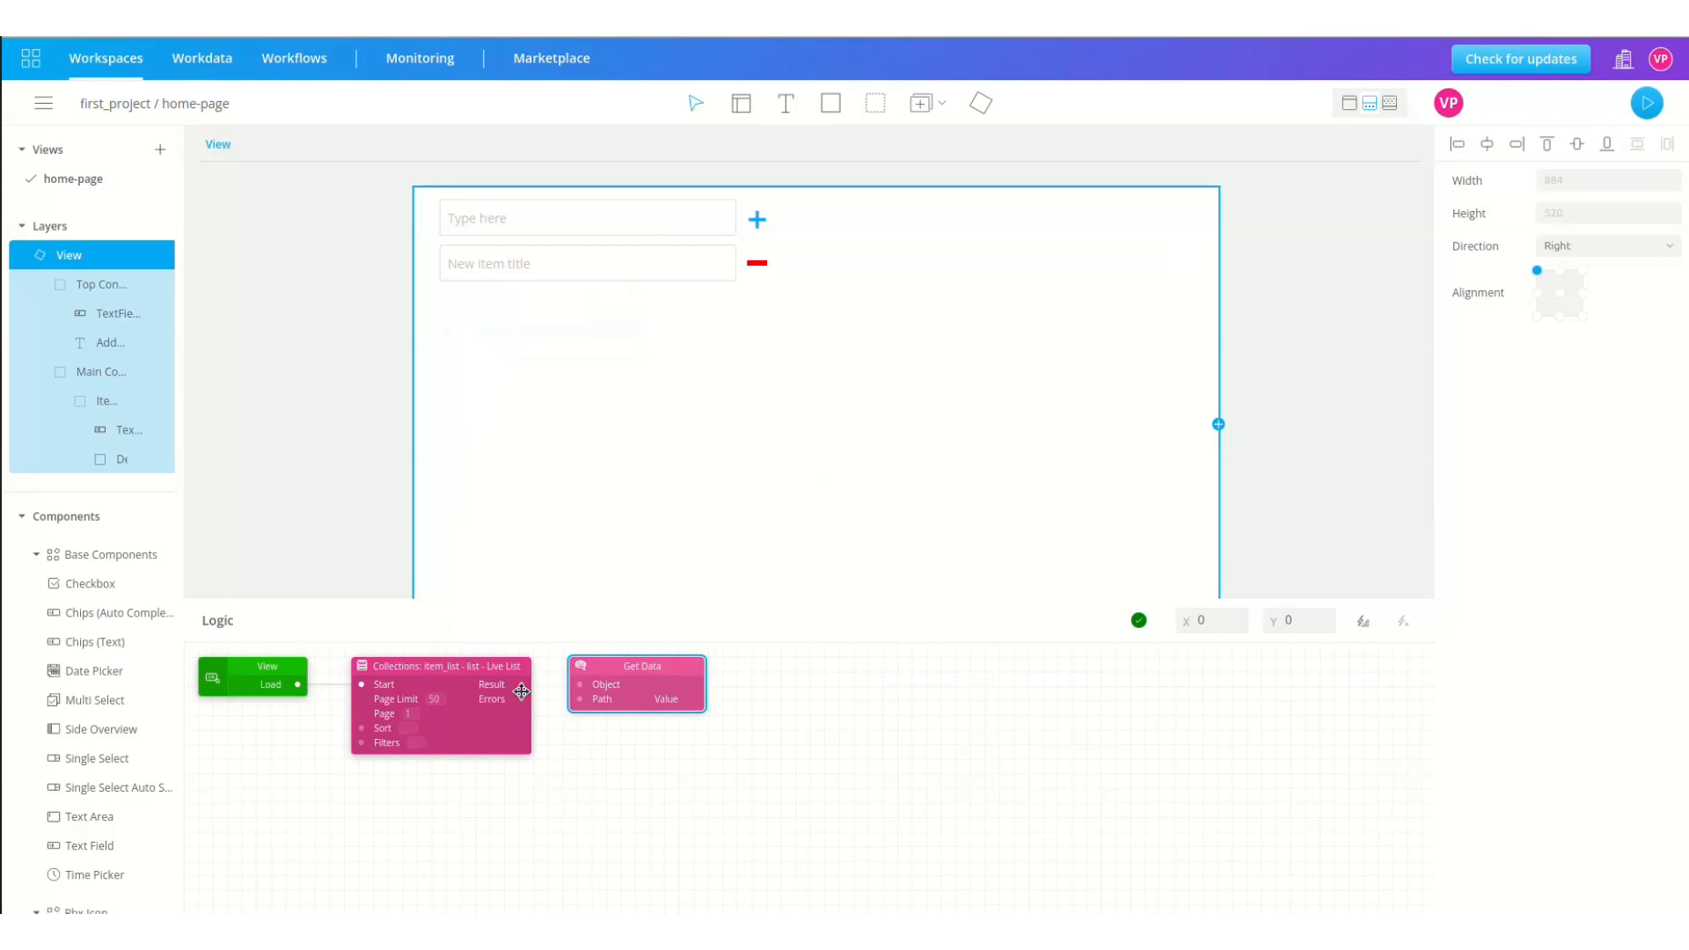
pyautogui.moveTo(522, 691); pyautogui.dragTo(579, 690)
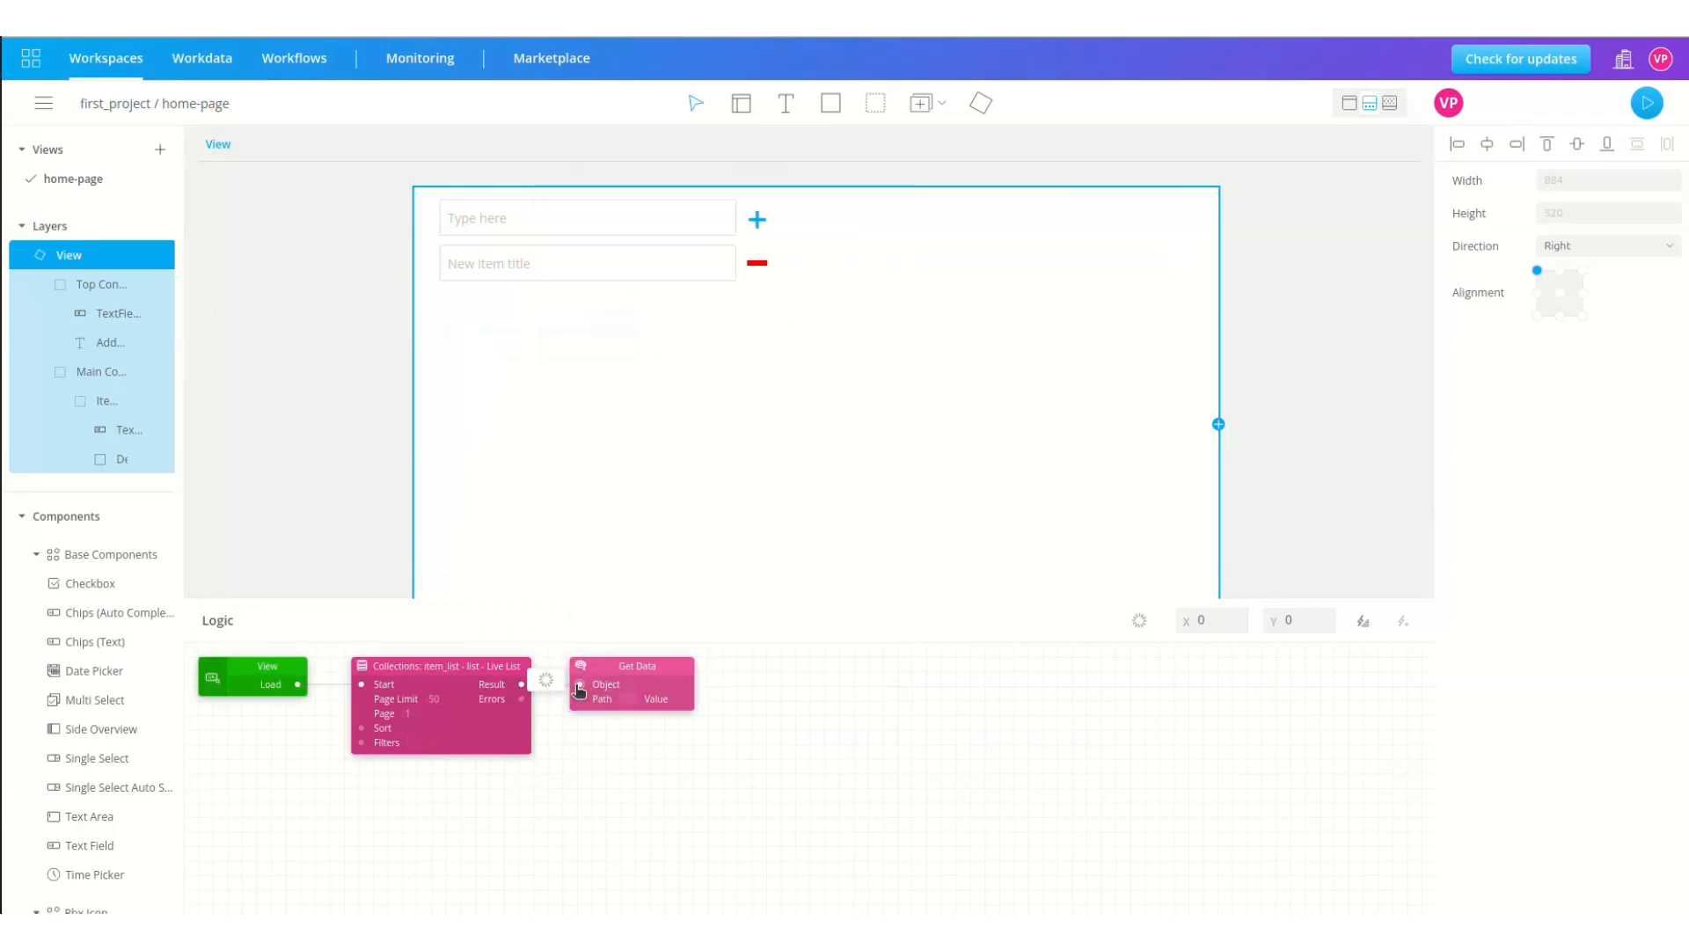
pyautogui.click(625, 699)
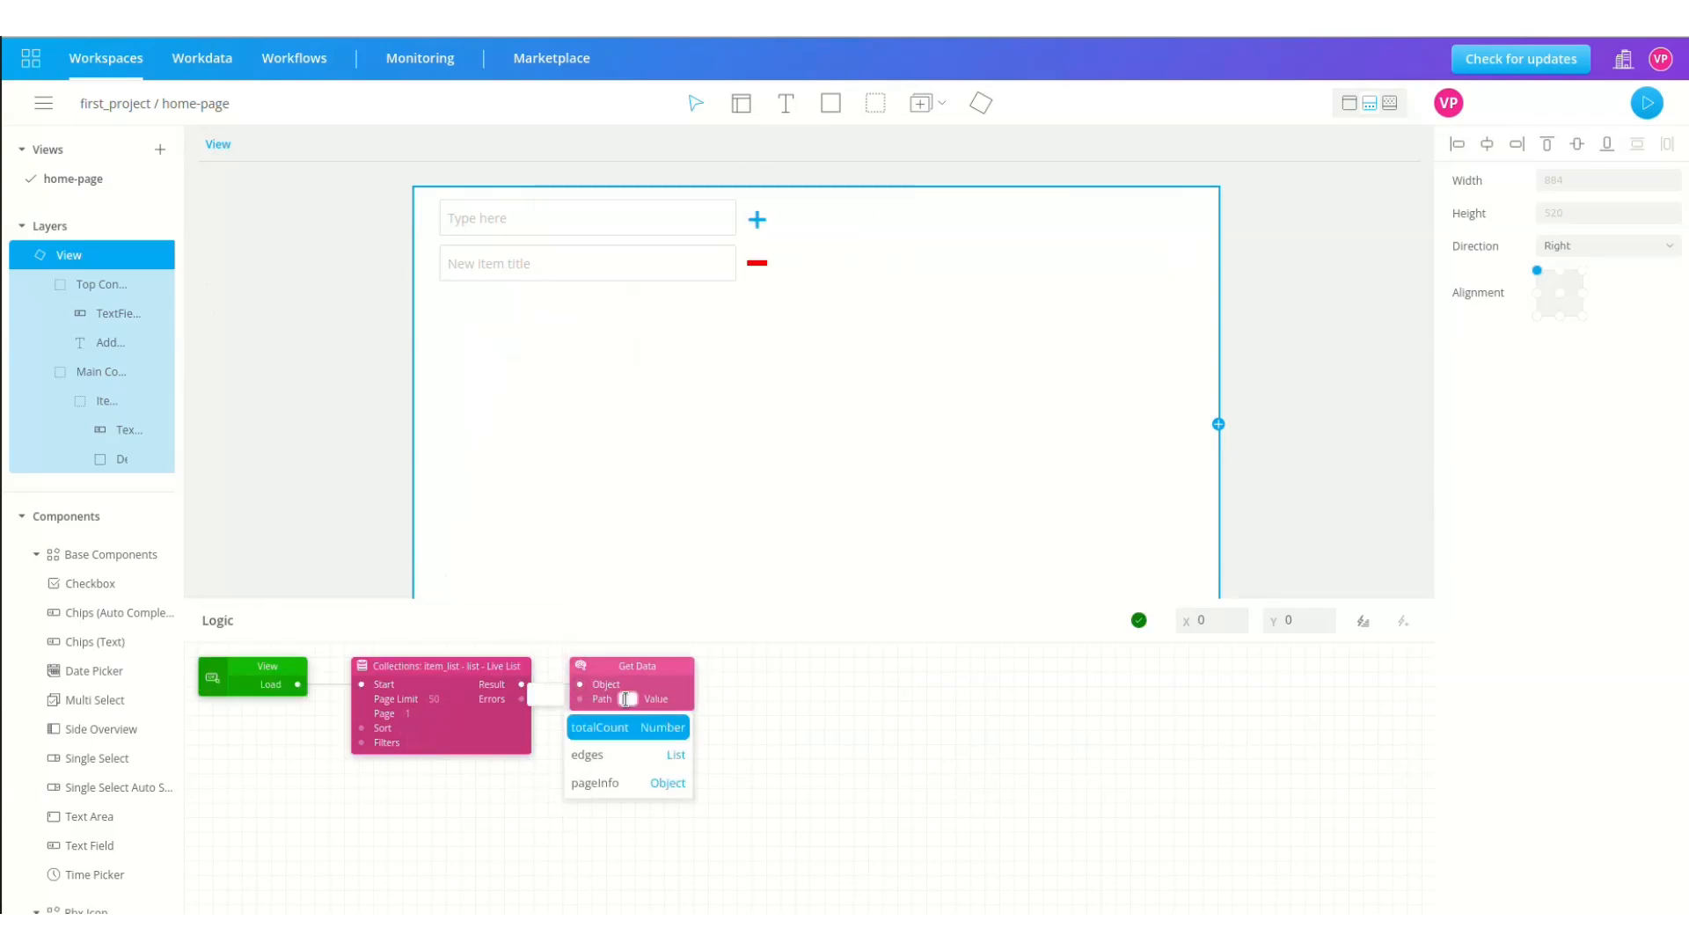
pyautogui.click(605, 755)
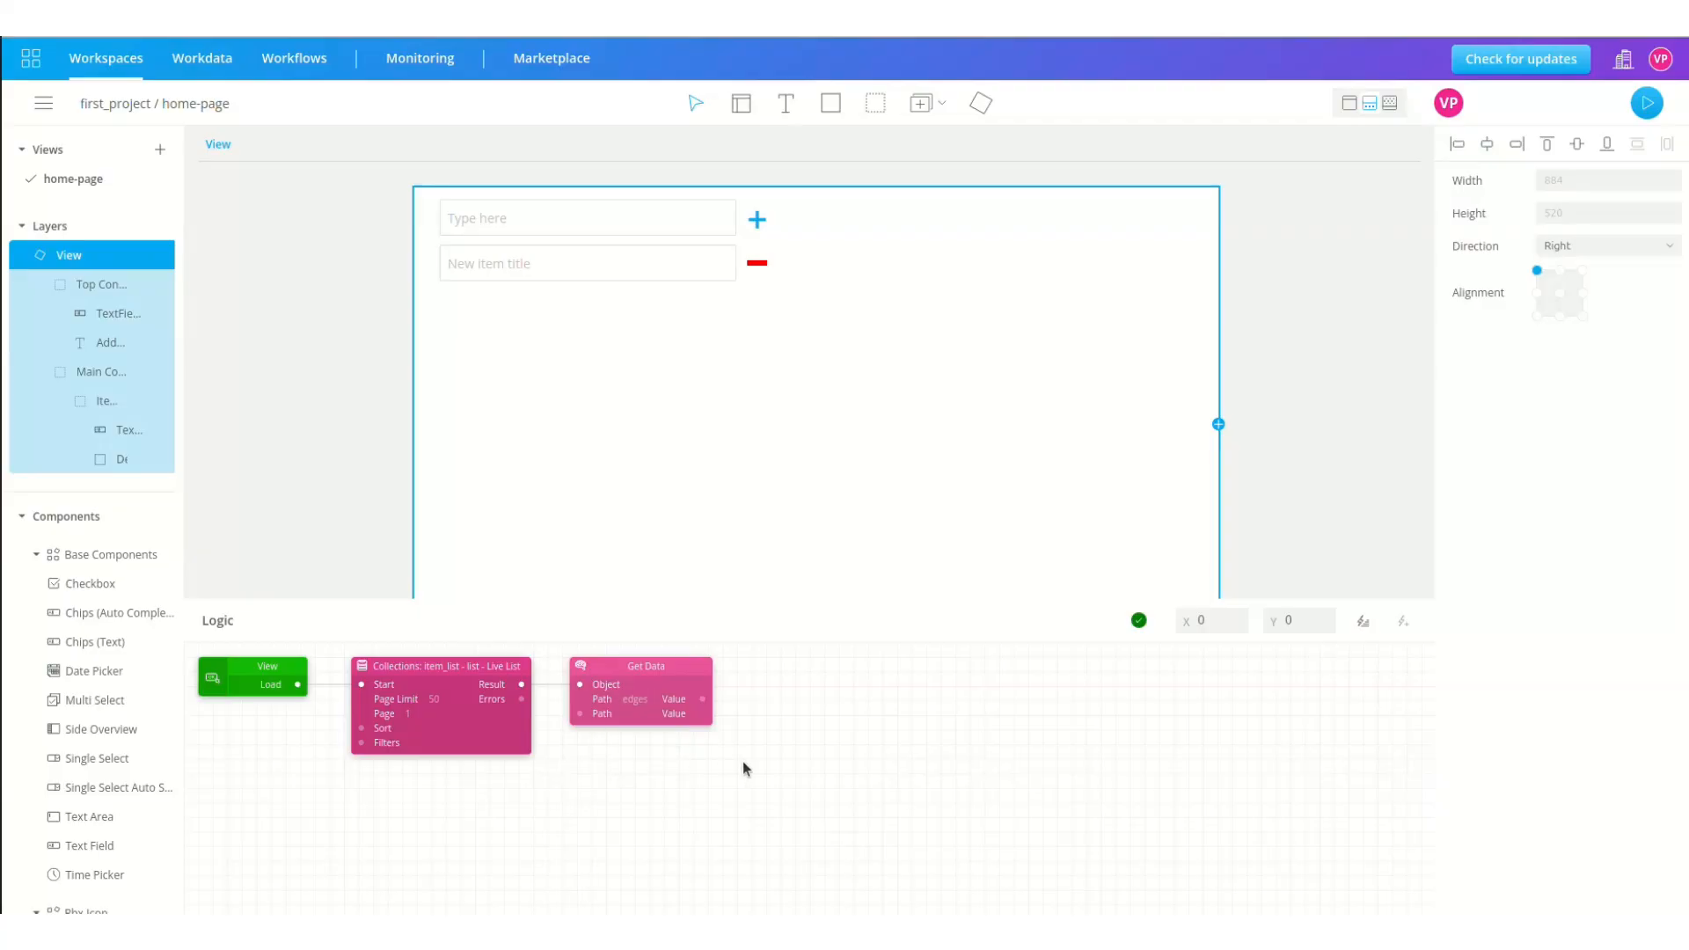
# - Add a Loop List block fed by the edges value of Get Data and set its key path to node
pyautogui.click(1363, 621)
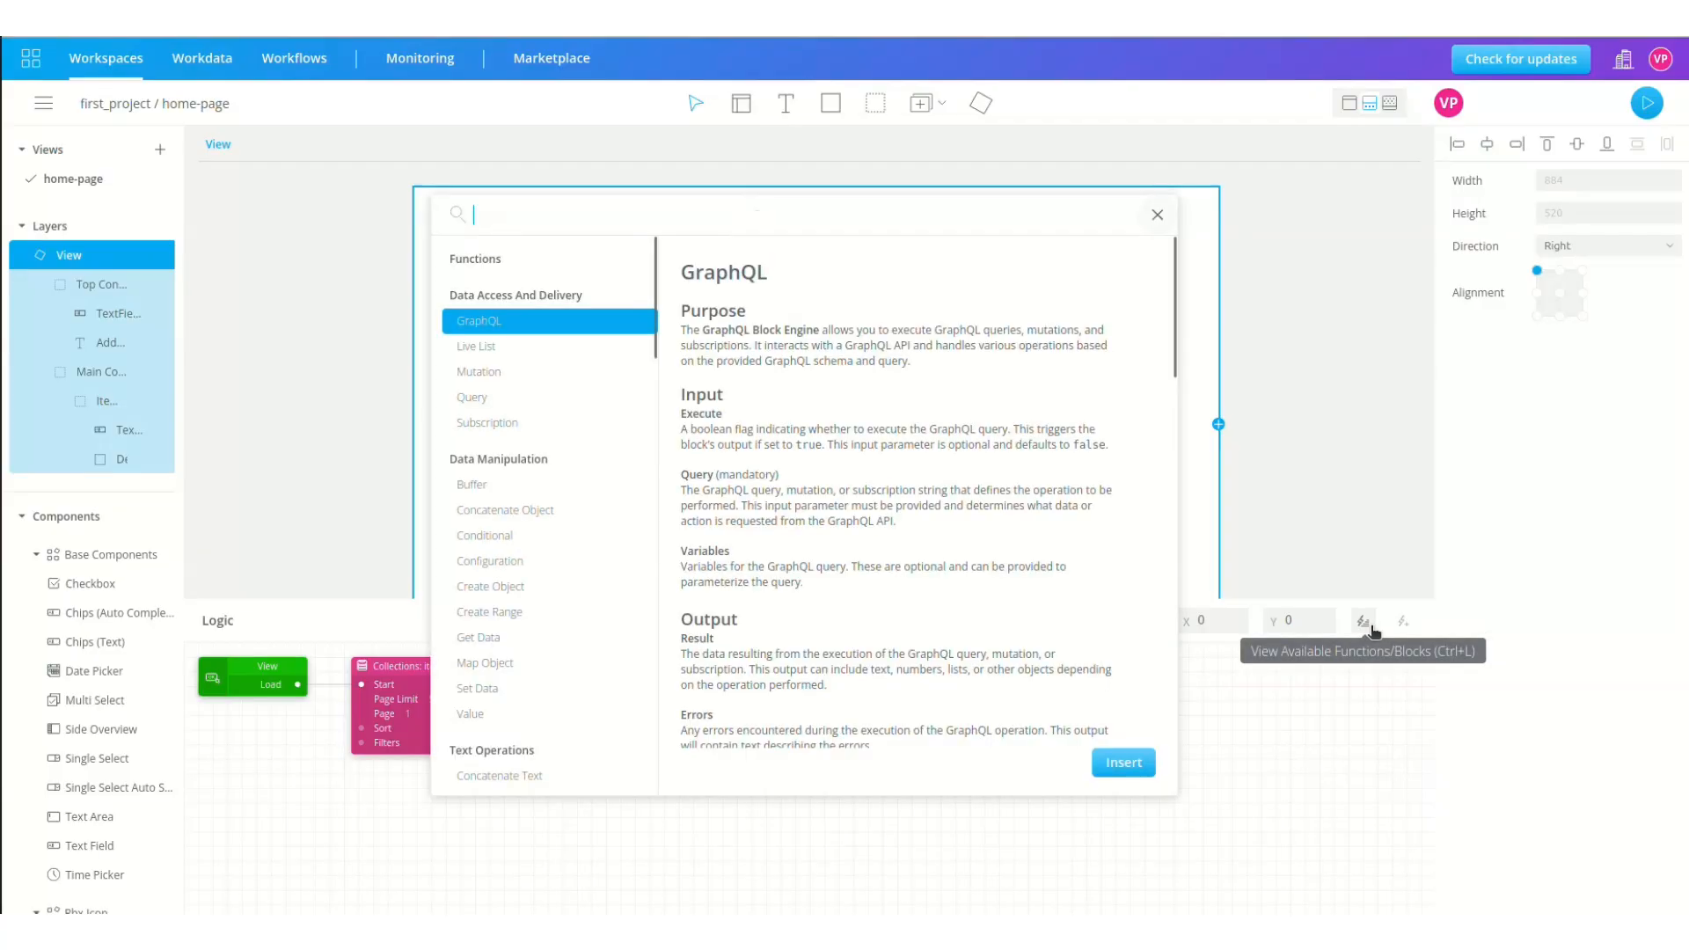
pyautogui.write('loop')
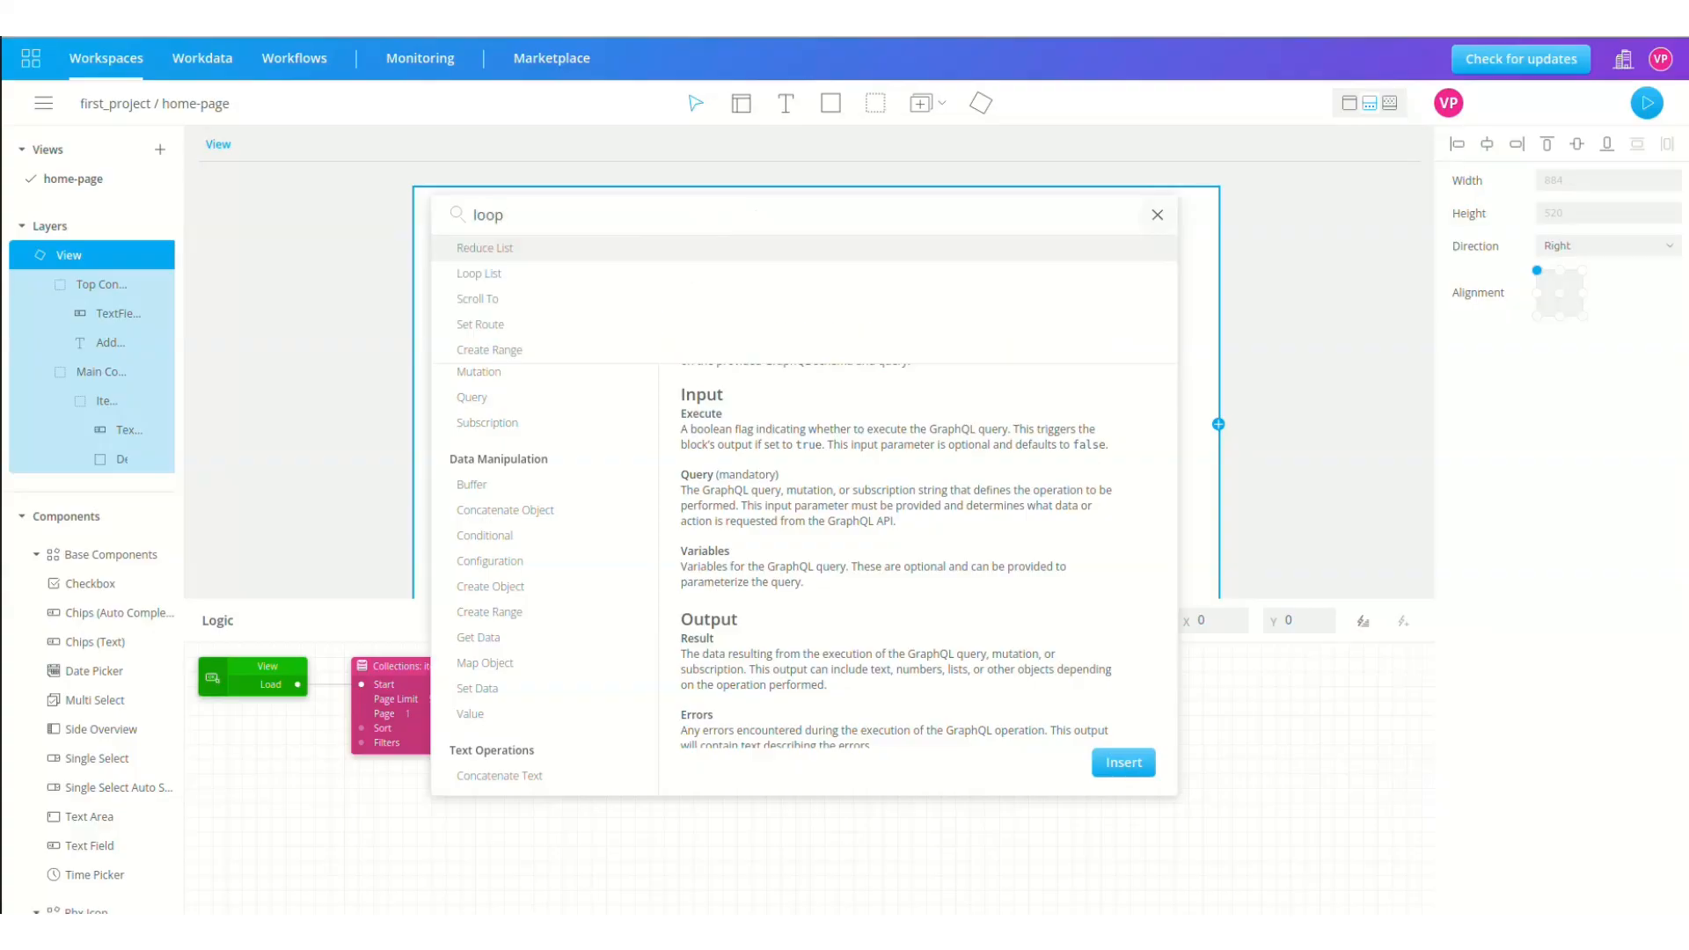
pyautogui.click(488, 275)
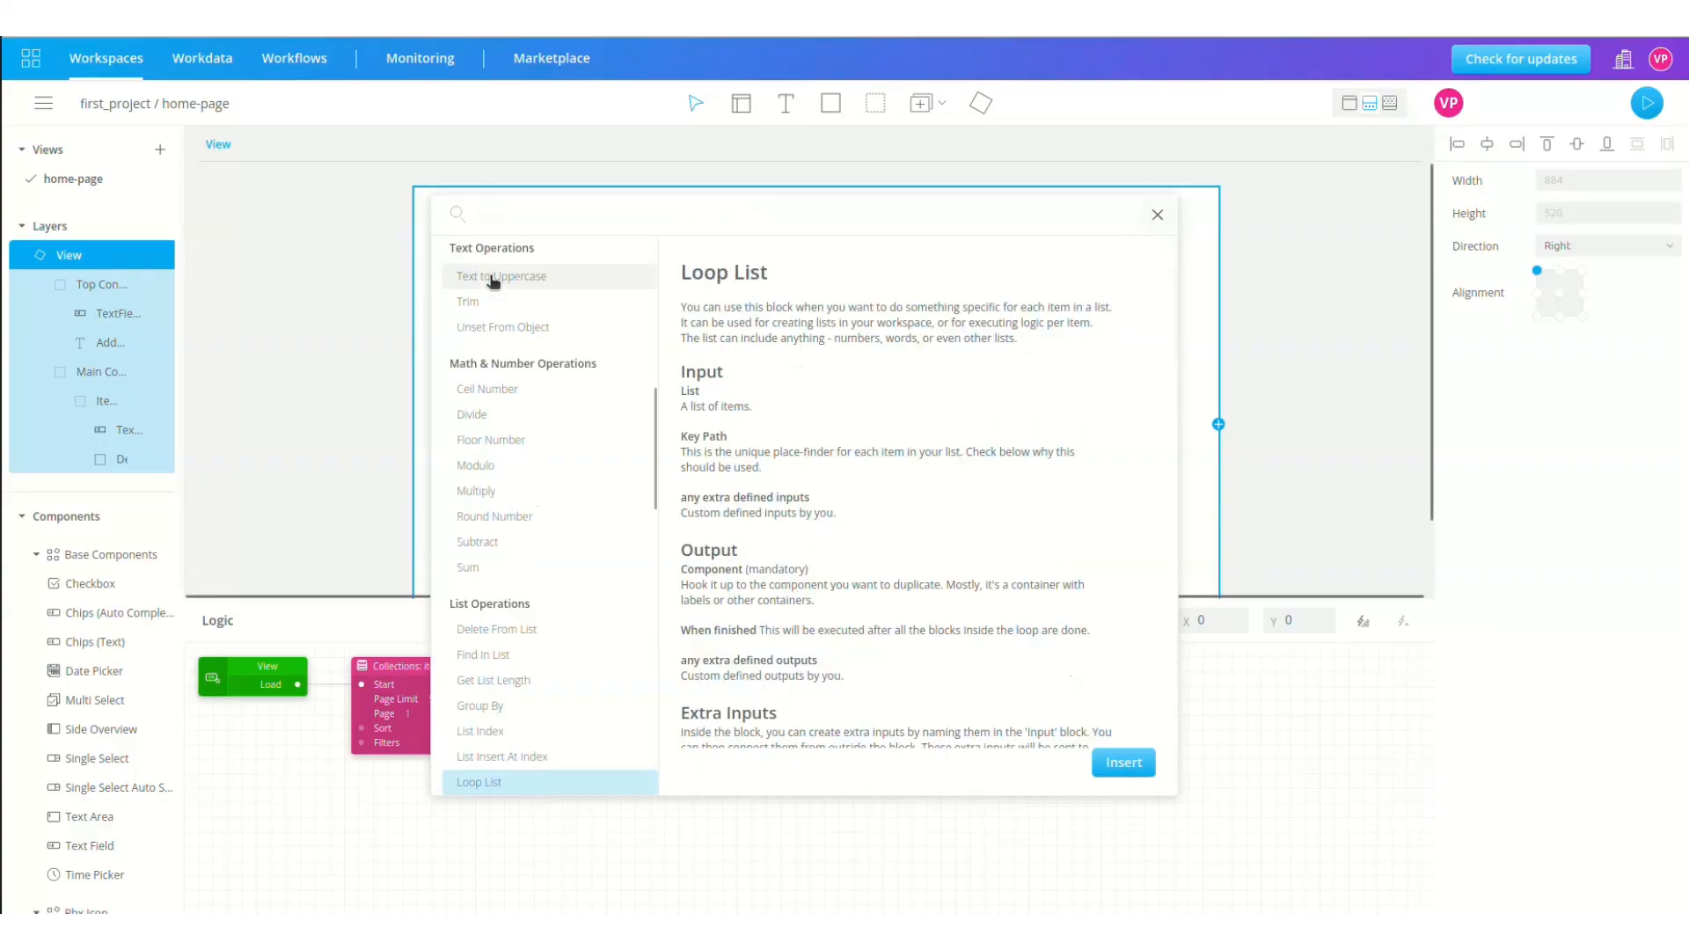
pyautogui.click(1123, 761)
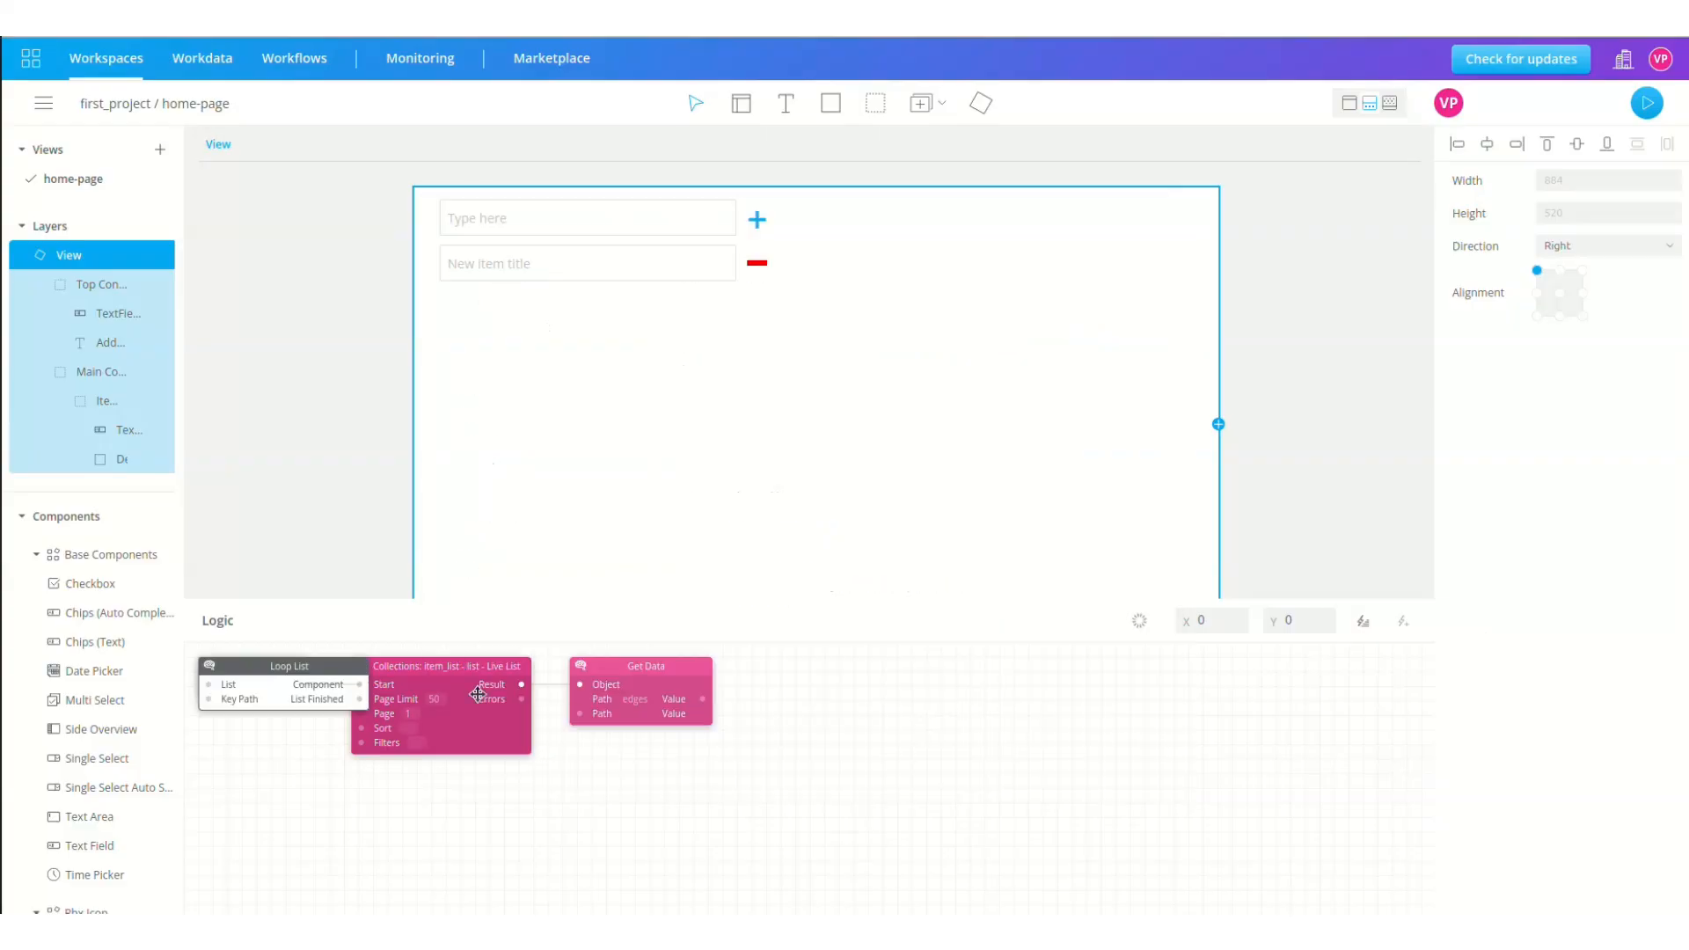
pyautogui.moveTo(345, 672); pyautogui.dragTo(854, 675)
pyautogui.moveTo(702, 698); pyautogui.dragTo(754, 683)
pyautogui.click(817, 700)
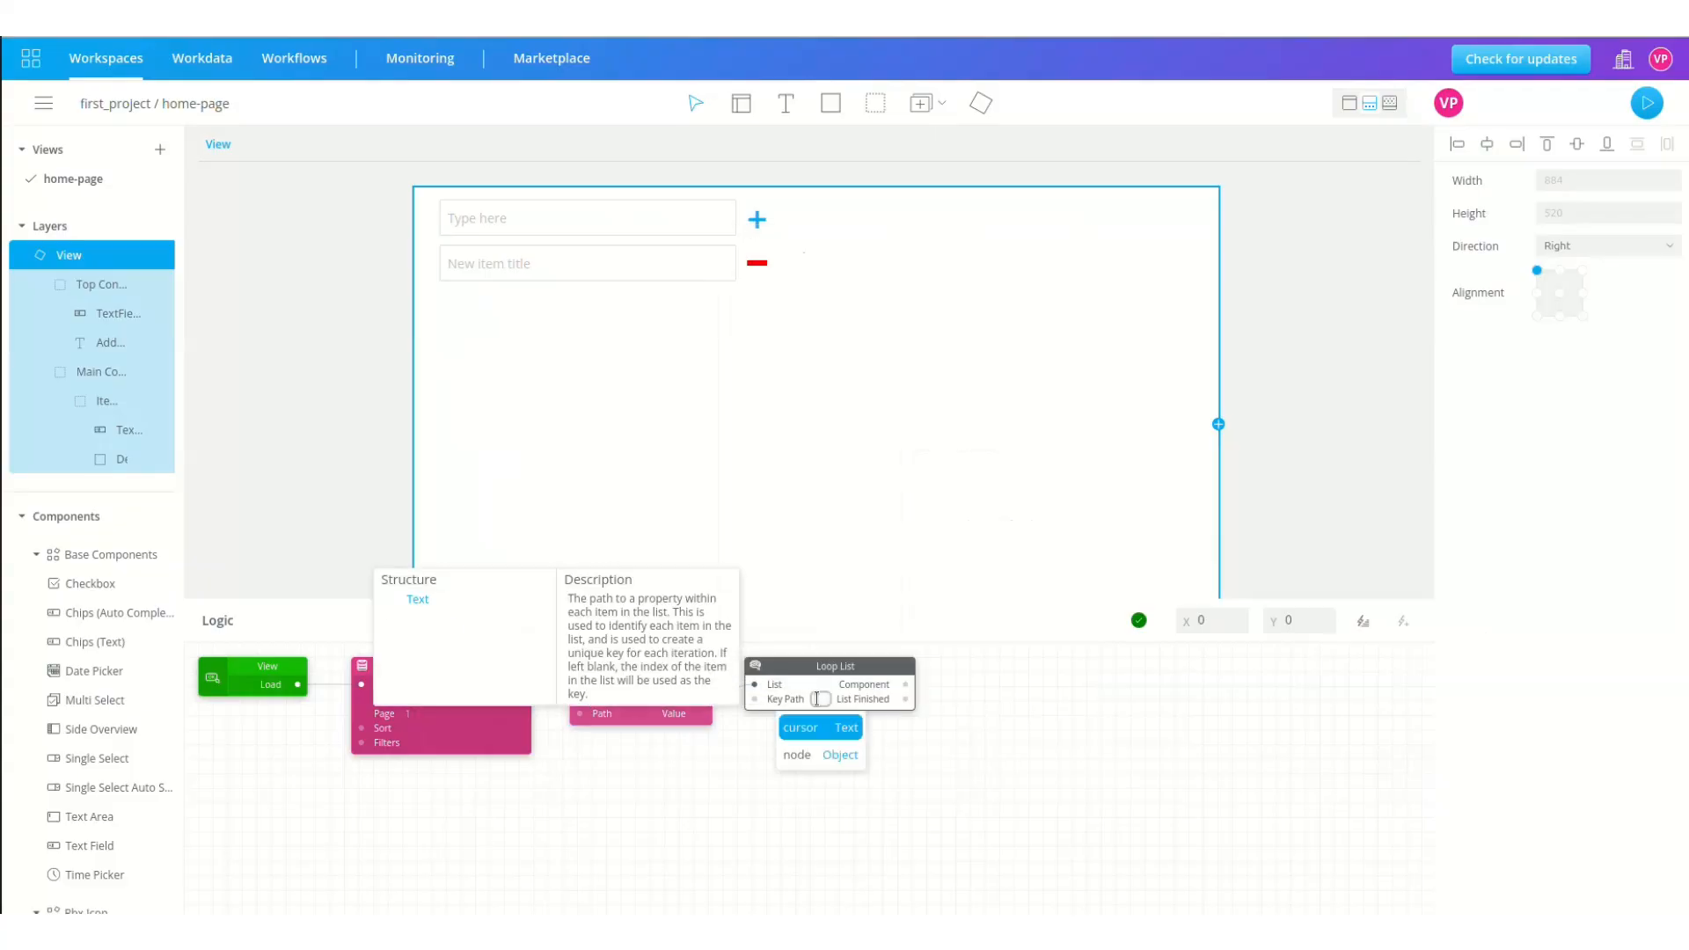
pyautogui.click(816, 757)
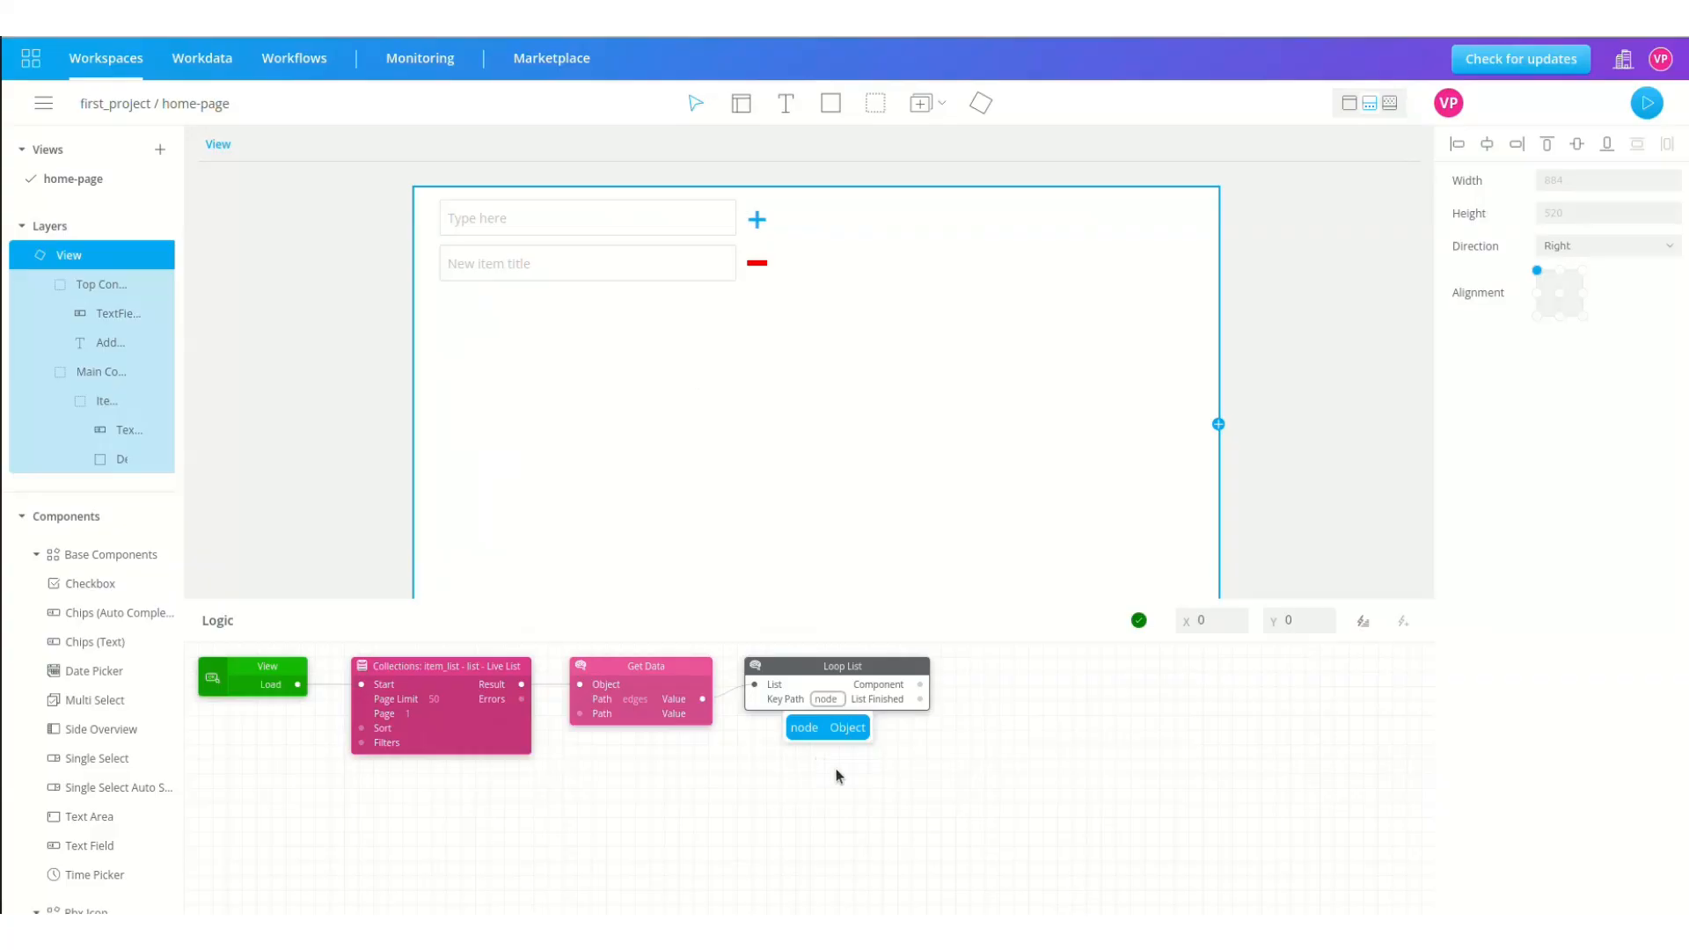
# - Bind the Loop List's Component output to Item Container's Position property and open the loop's inner logic, moving its Output block farther from Input
pyautogui.click(106, 400)
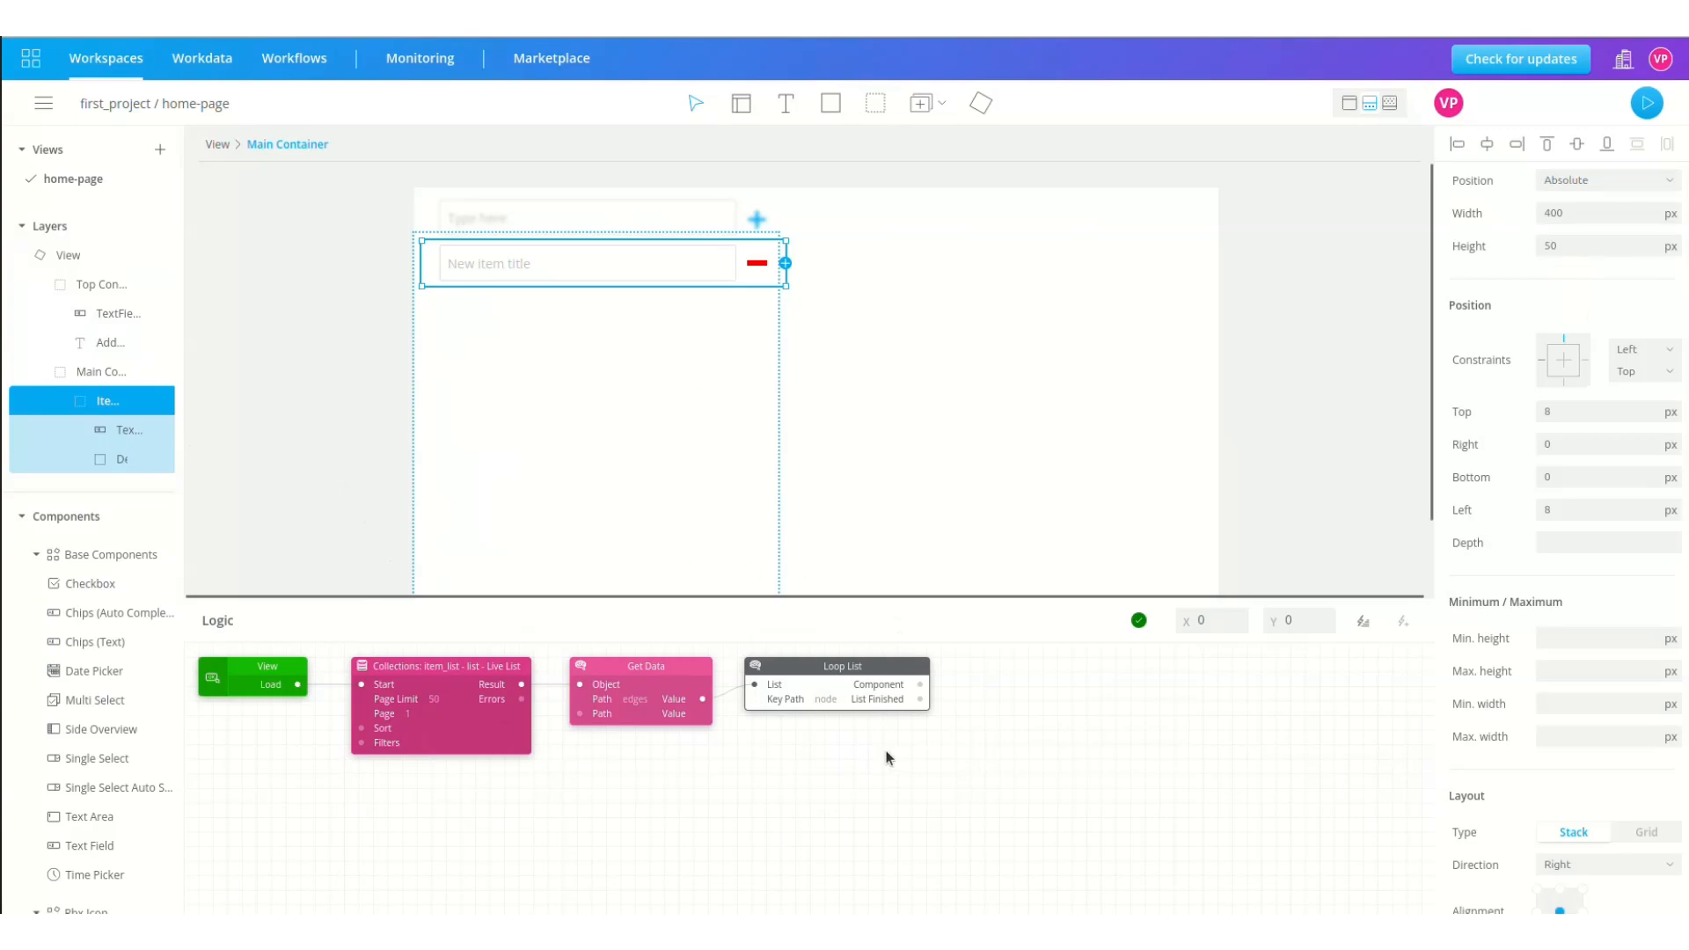
pyautogui.moveTo(921, 685); pyautogui.dragTo(1445, 182)
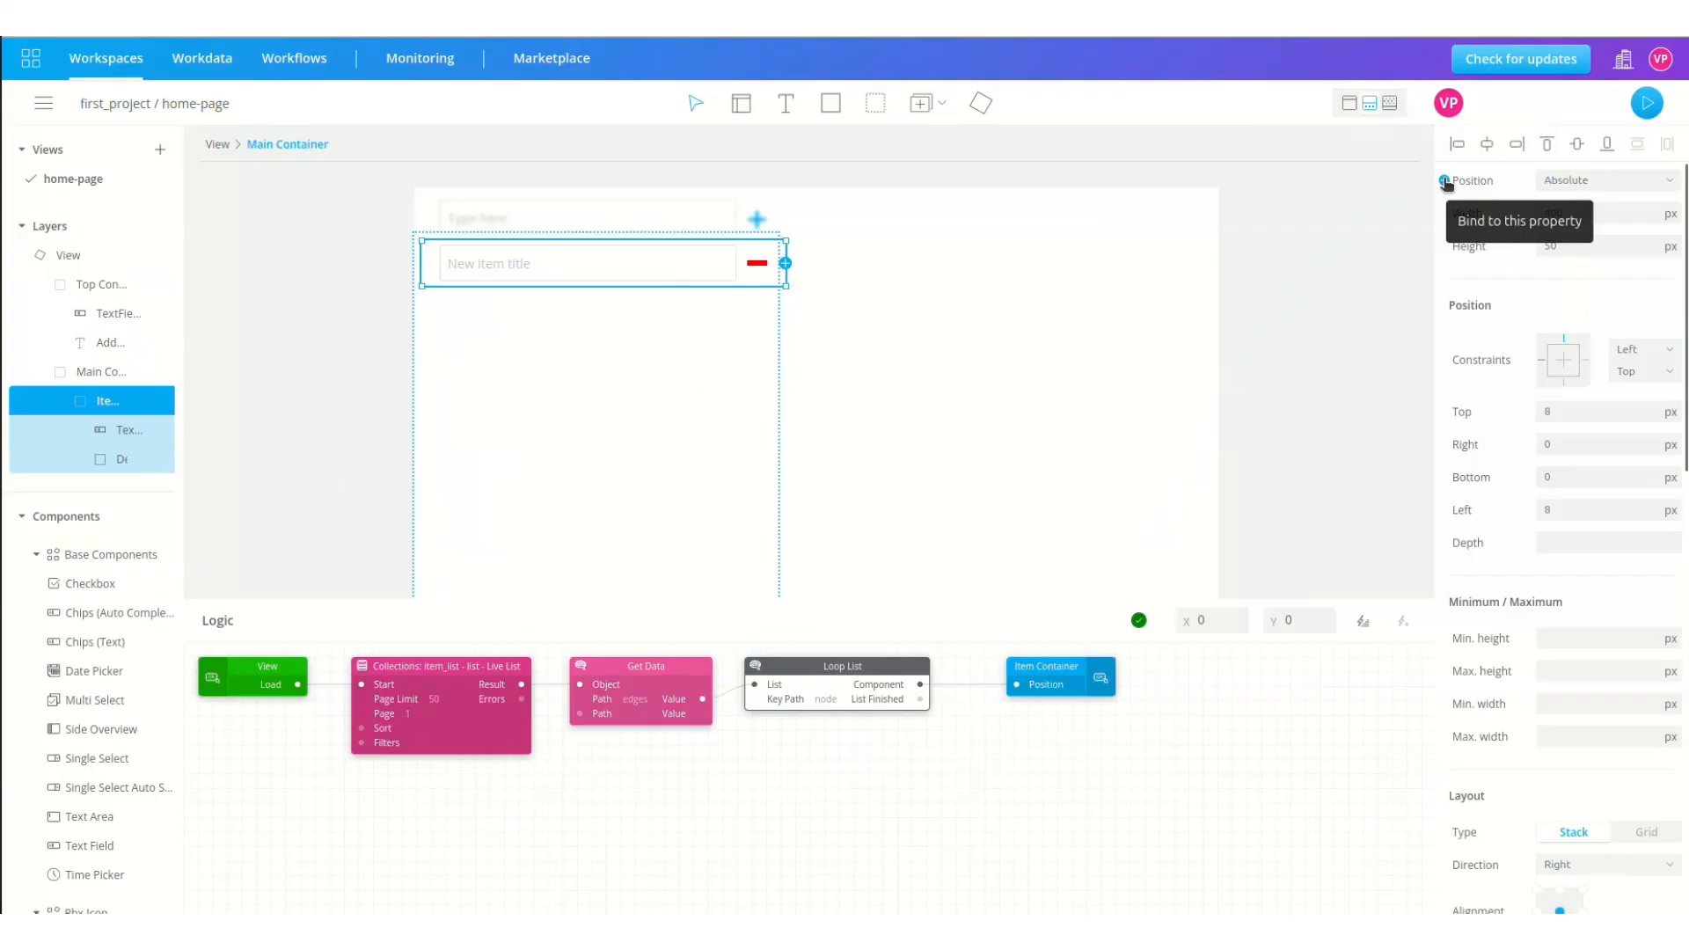
pyautogui.doubleClick(830, 671)
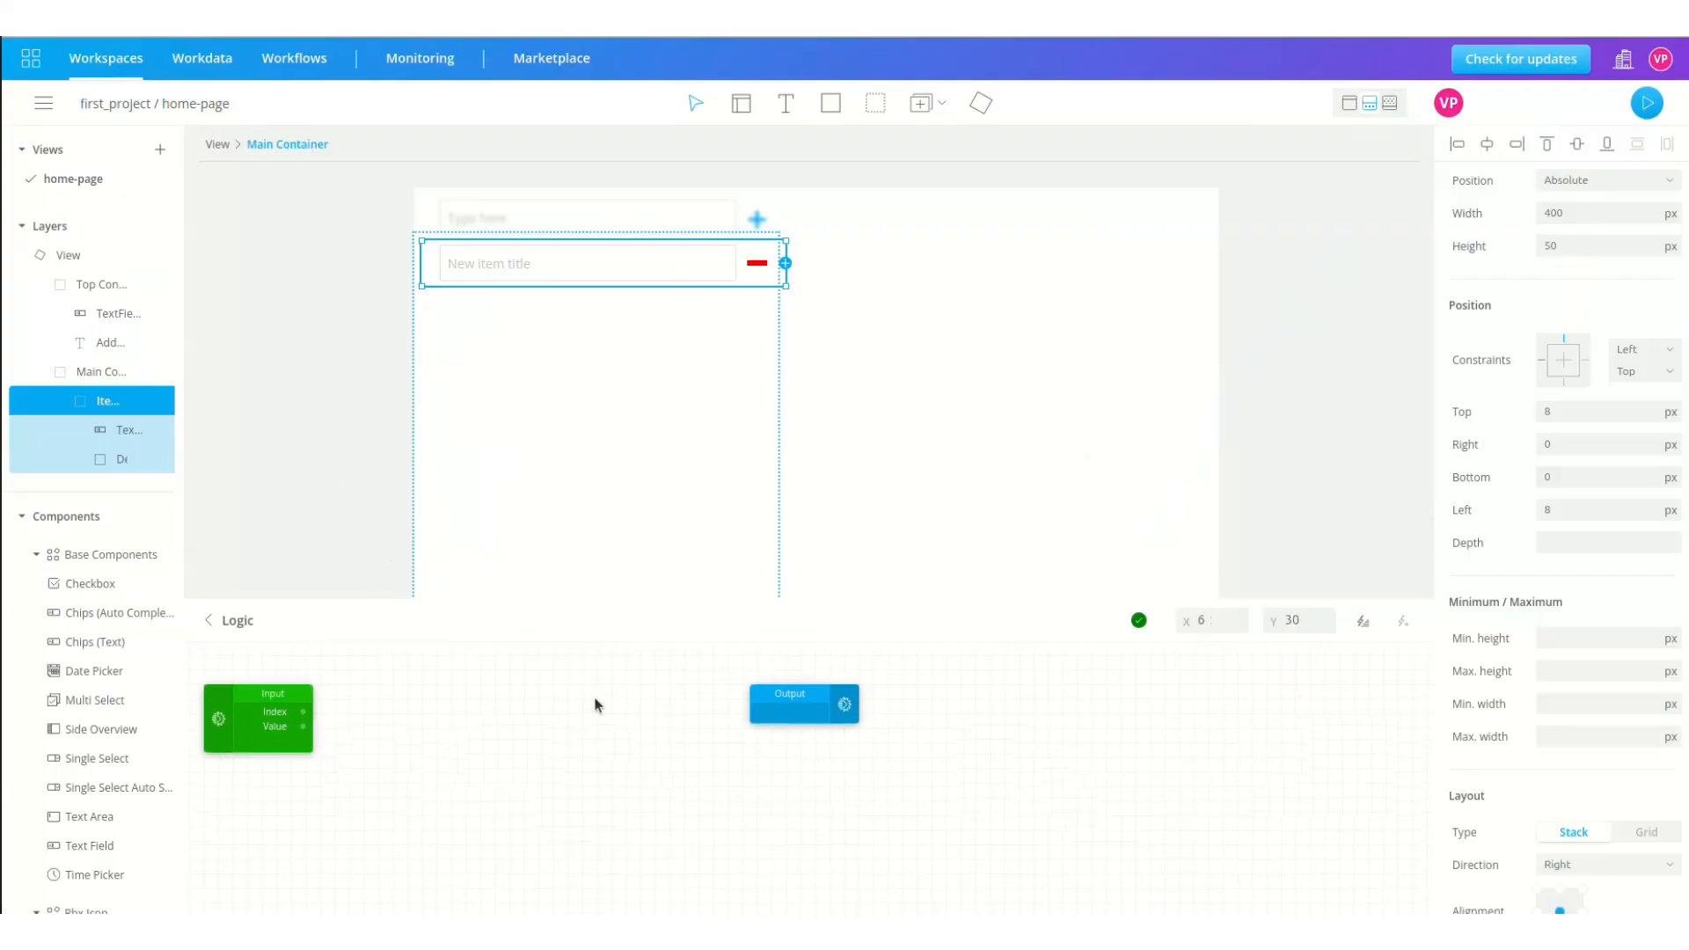
pyautogui.moveTo(792, 679); pyautogui.dragTo(943, 669)
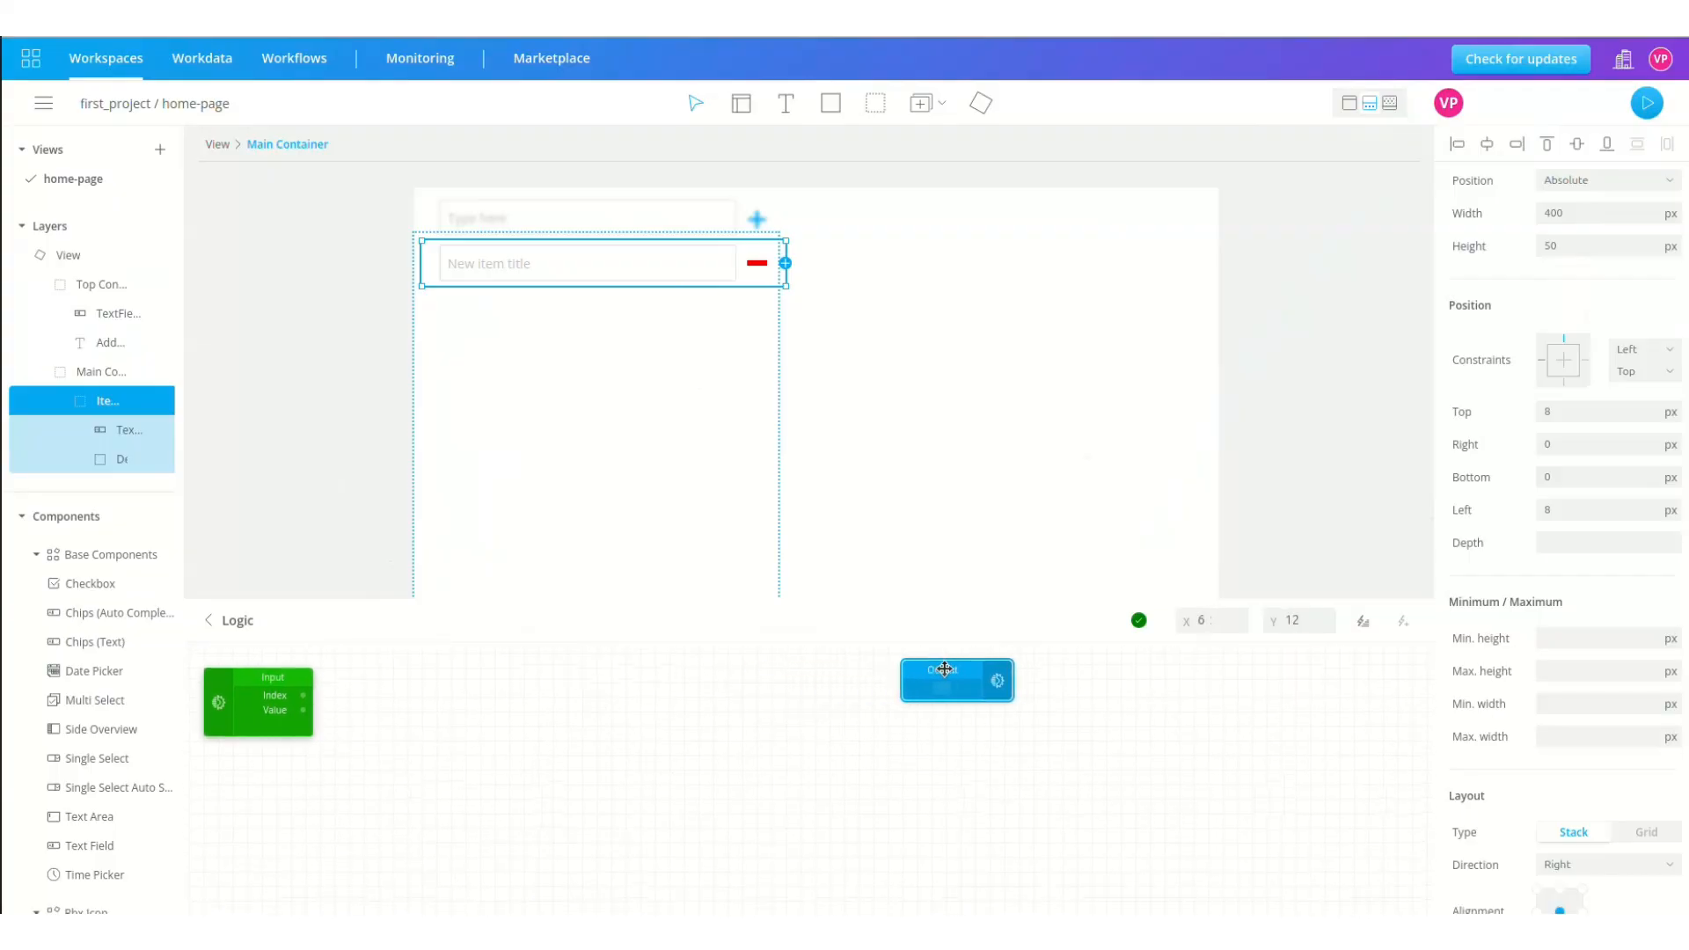
# - Inside the loop, add a Get Data block fed by the Input block's Value and set its path to node
pyautogui.click(1361, 622)
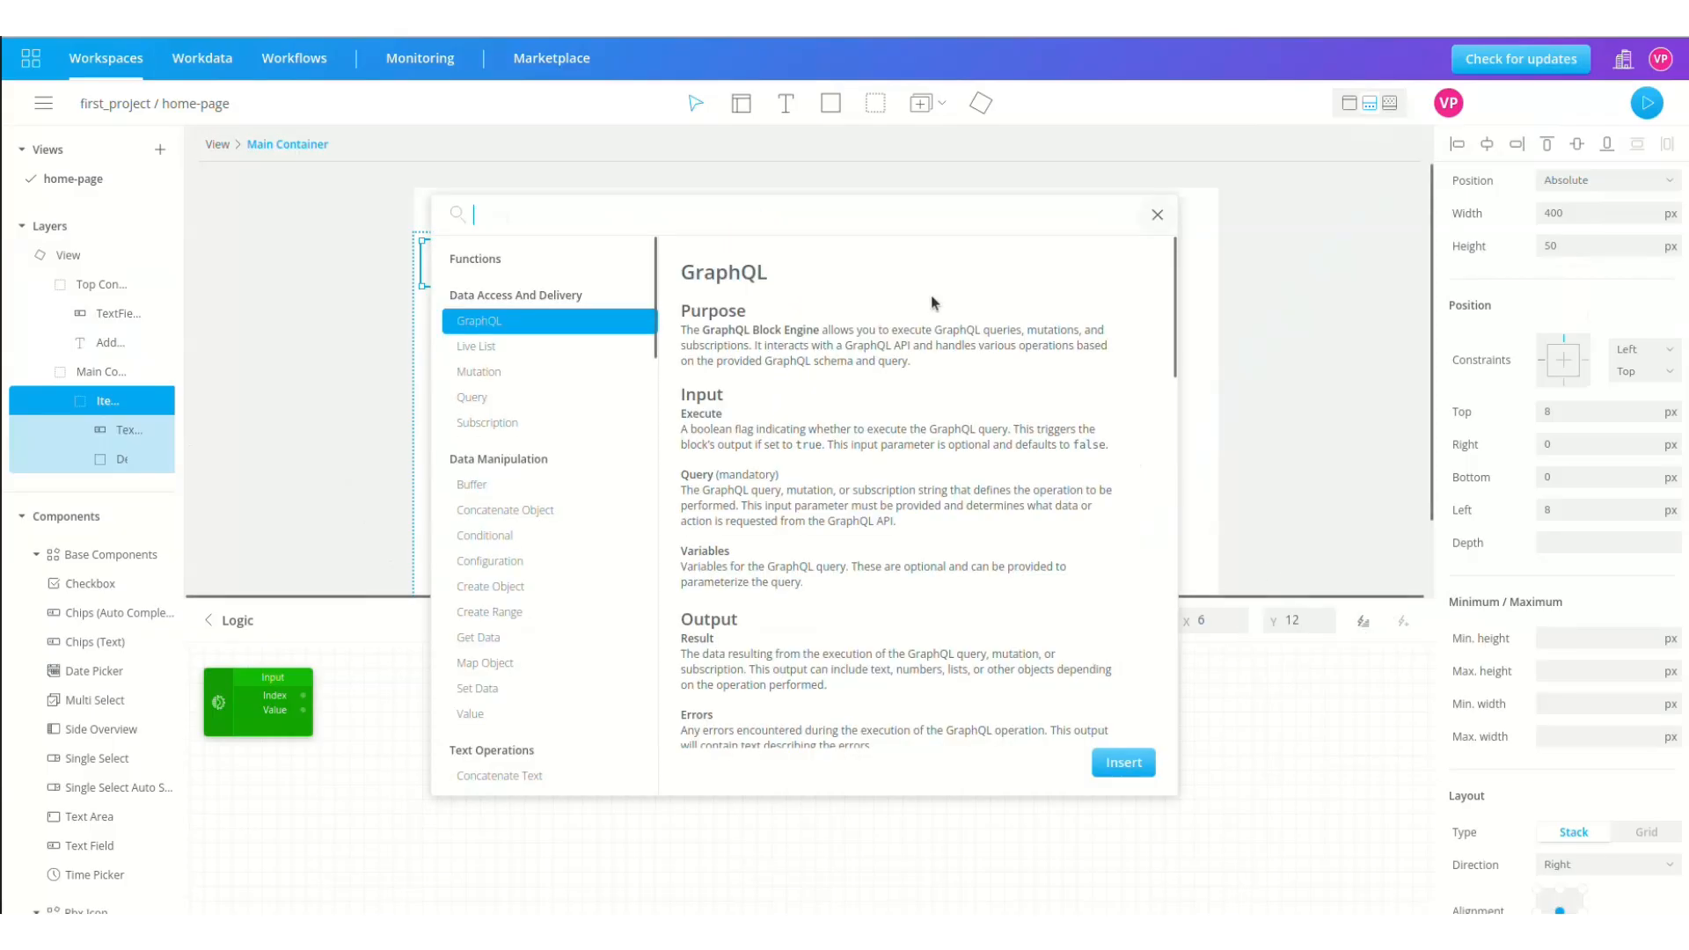
pyautogui.write('get da')
pyautogui.click(537, 247)
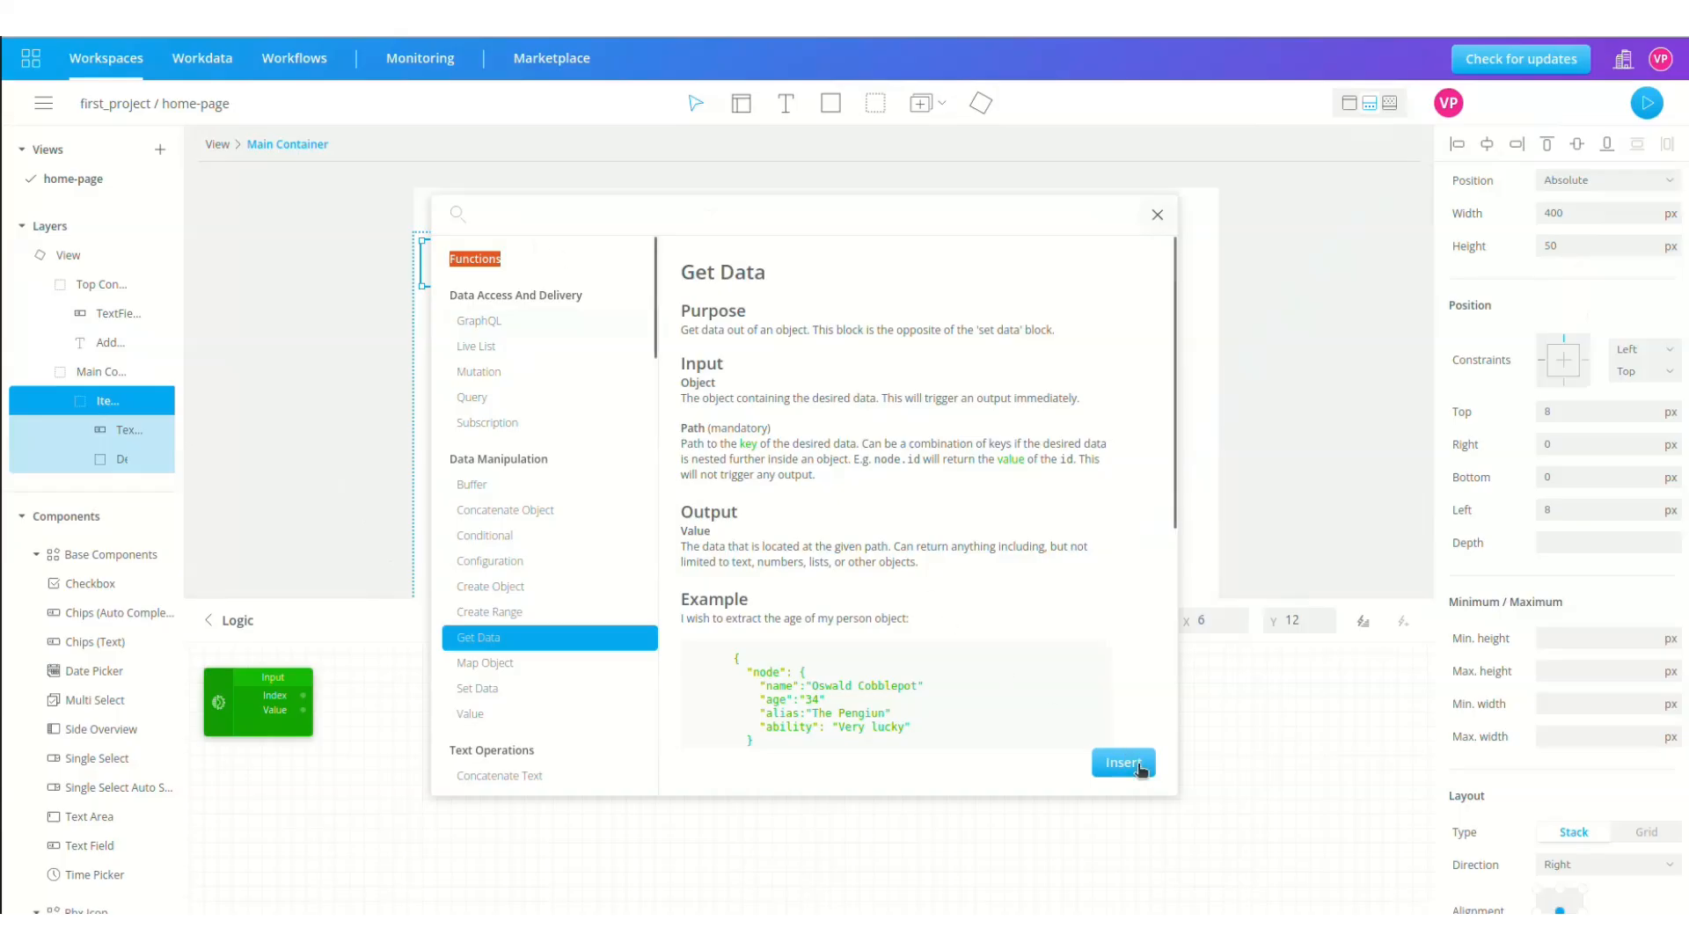
pyautogui.click(1124, 762)
pyautogui.moveTo(268, 678); pyautogui.dragTo(426, 694)
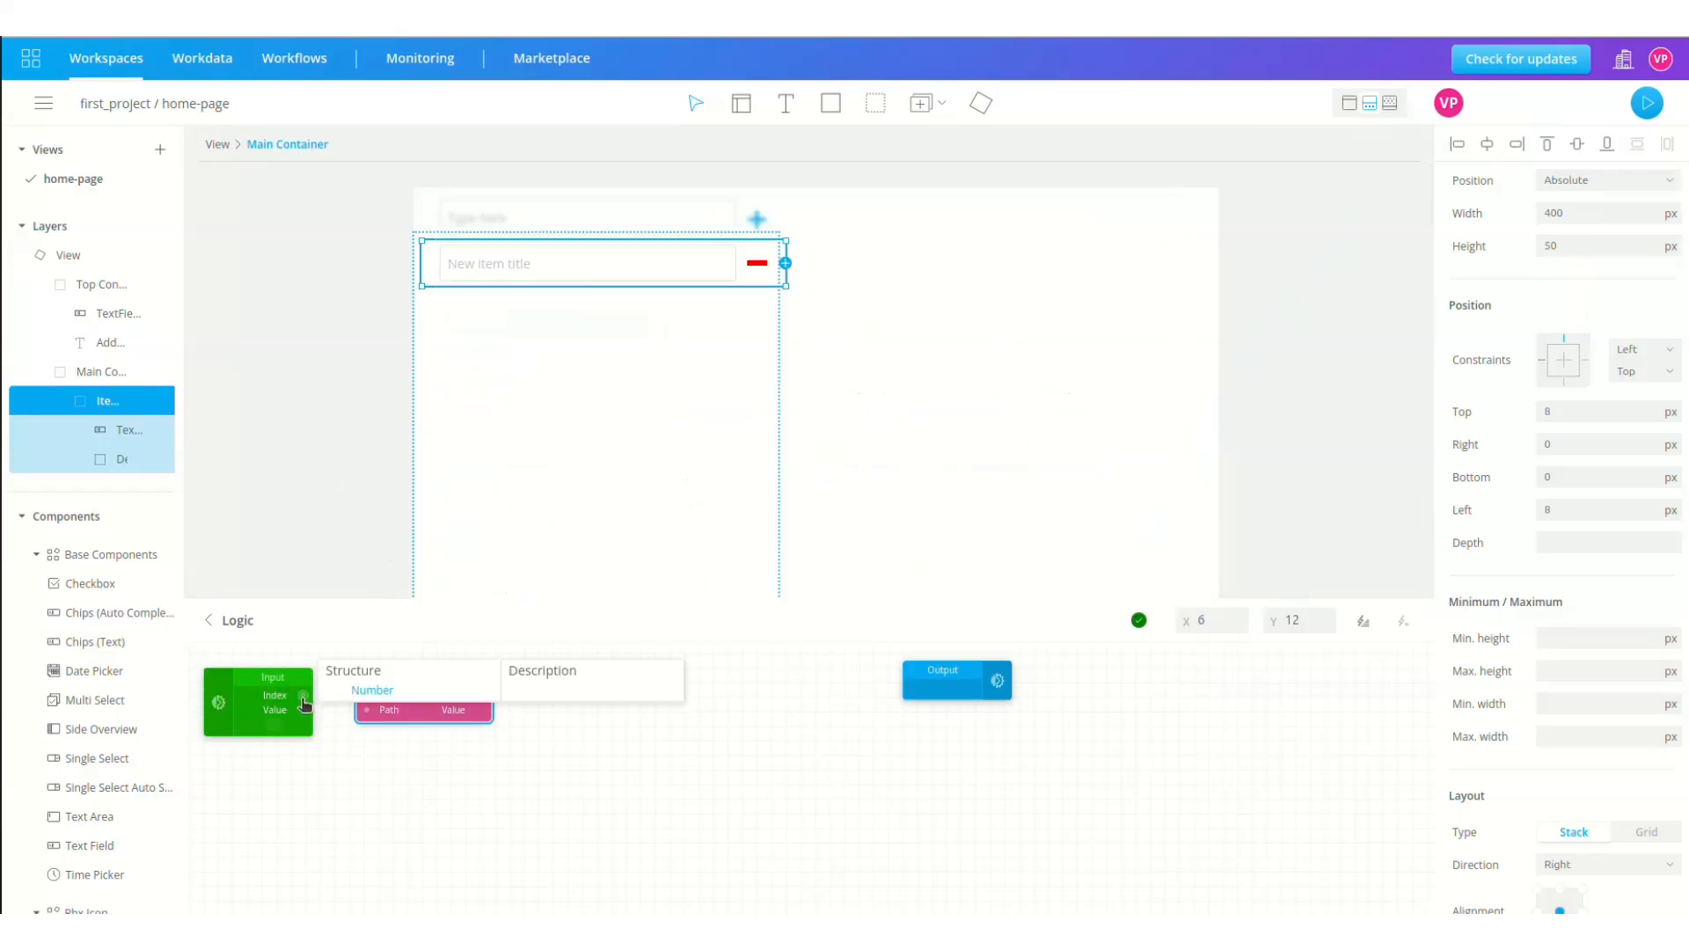
pyautogui.moveTo(303, 711); pyautogui.dragTo(368, 701)
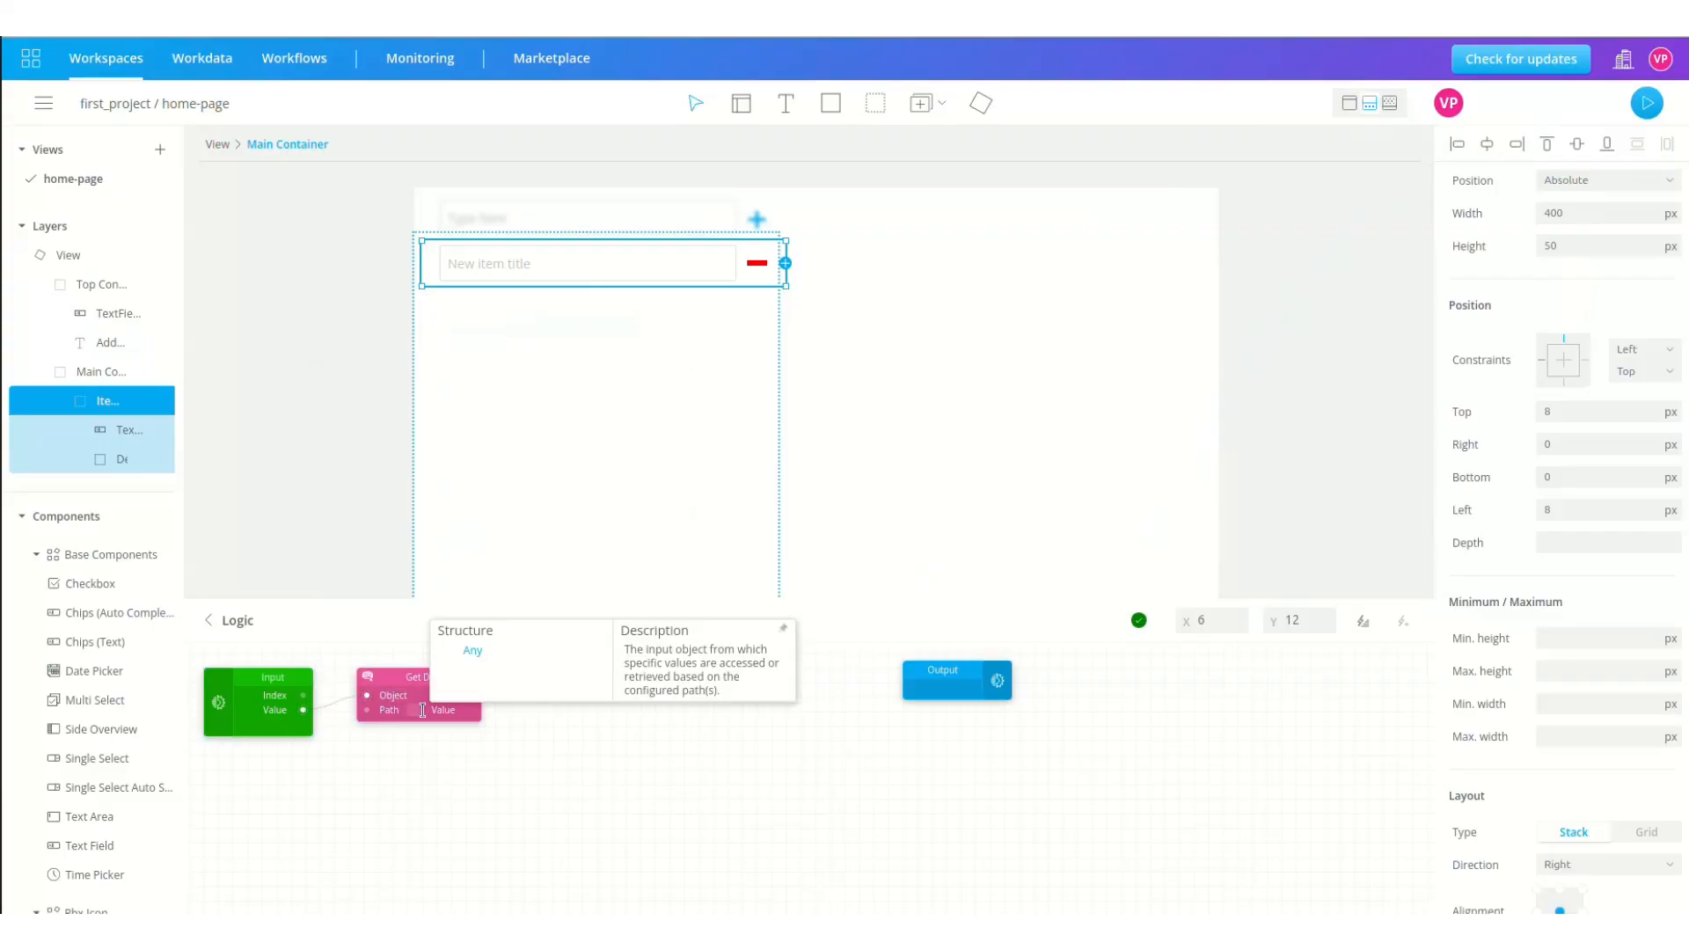
pyautogui.click(426, 710)
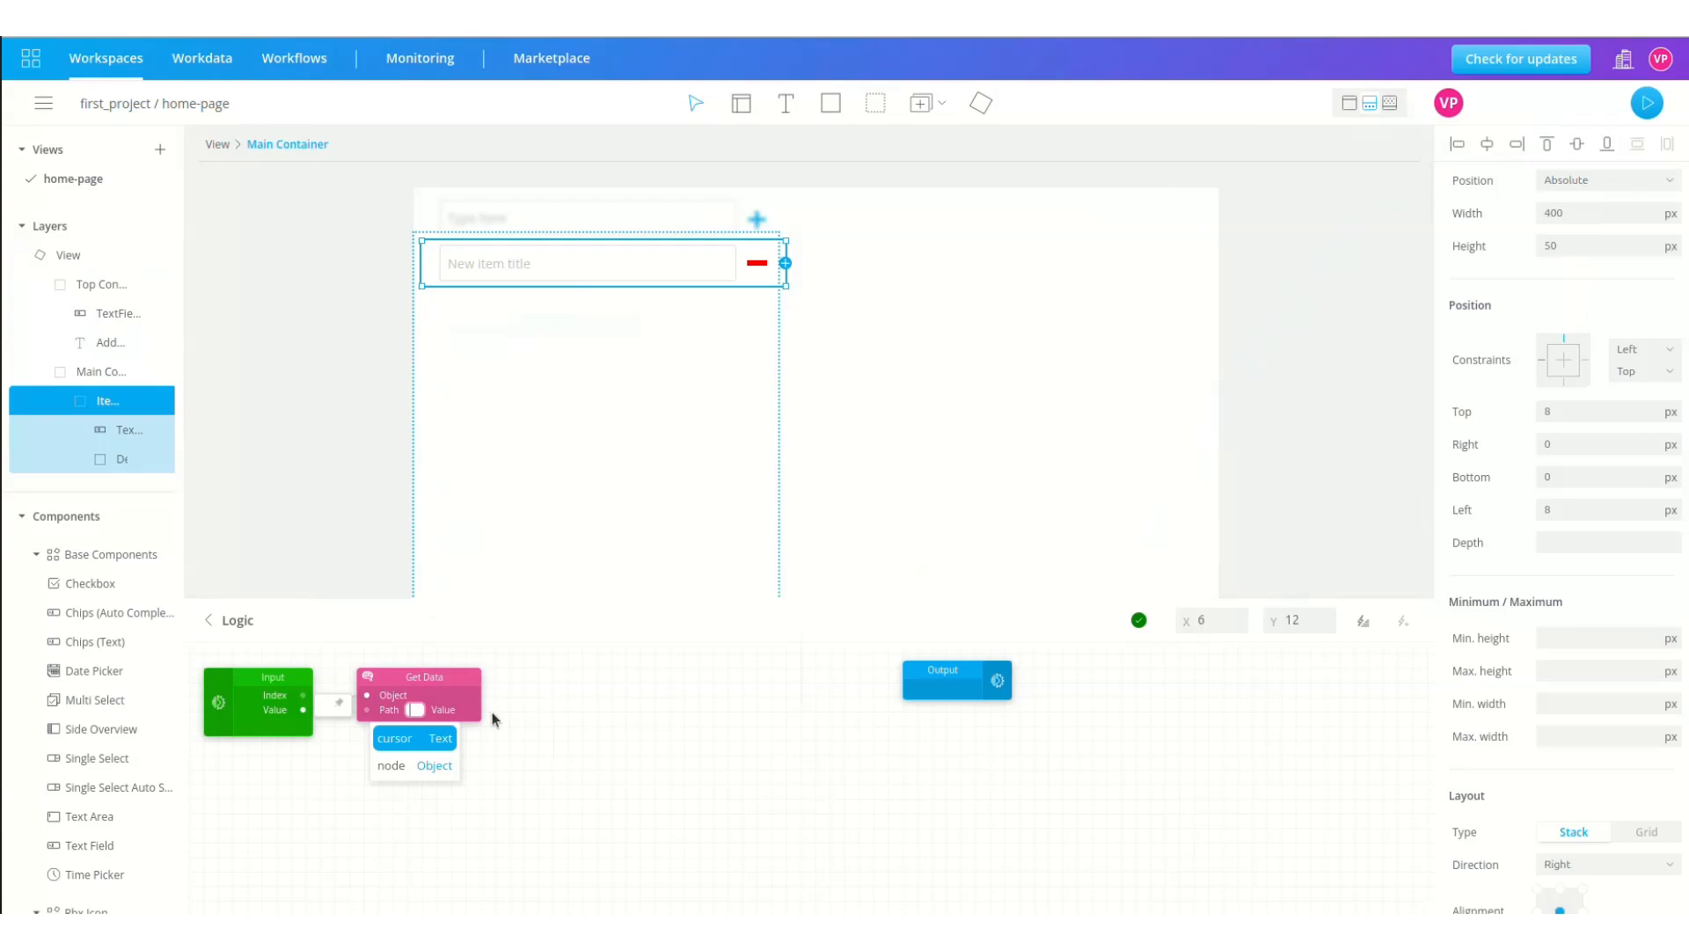
pyautogui.click(410, 765)
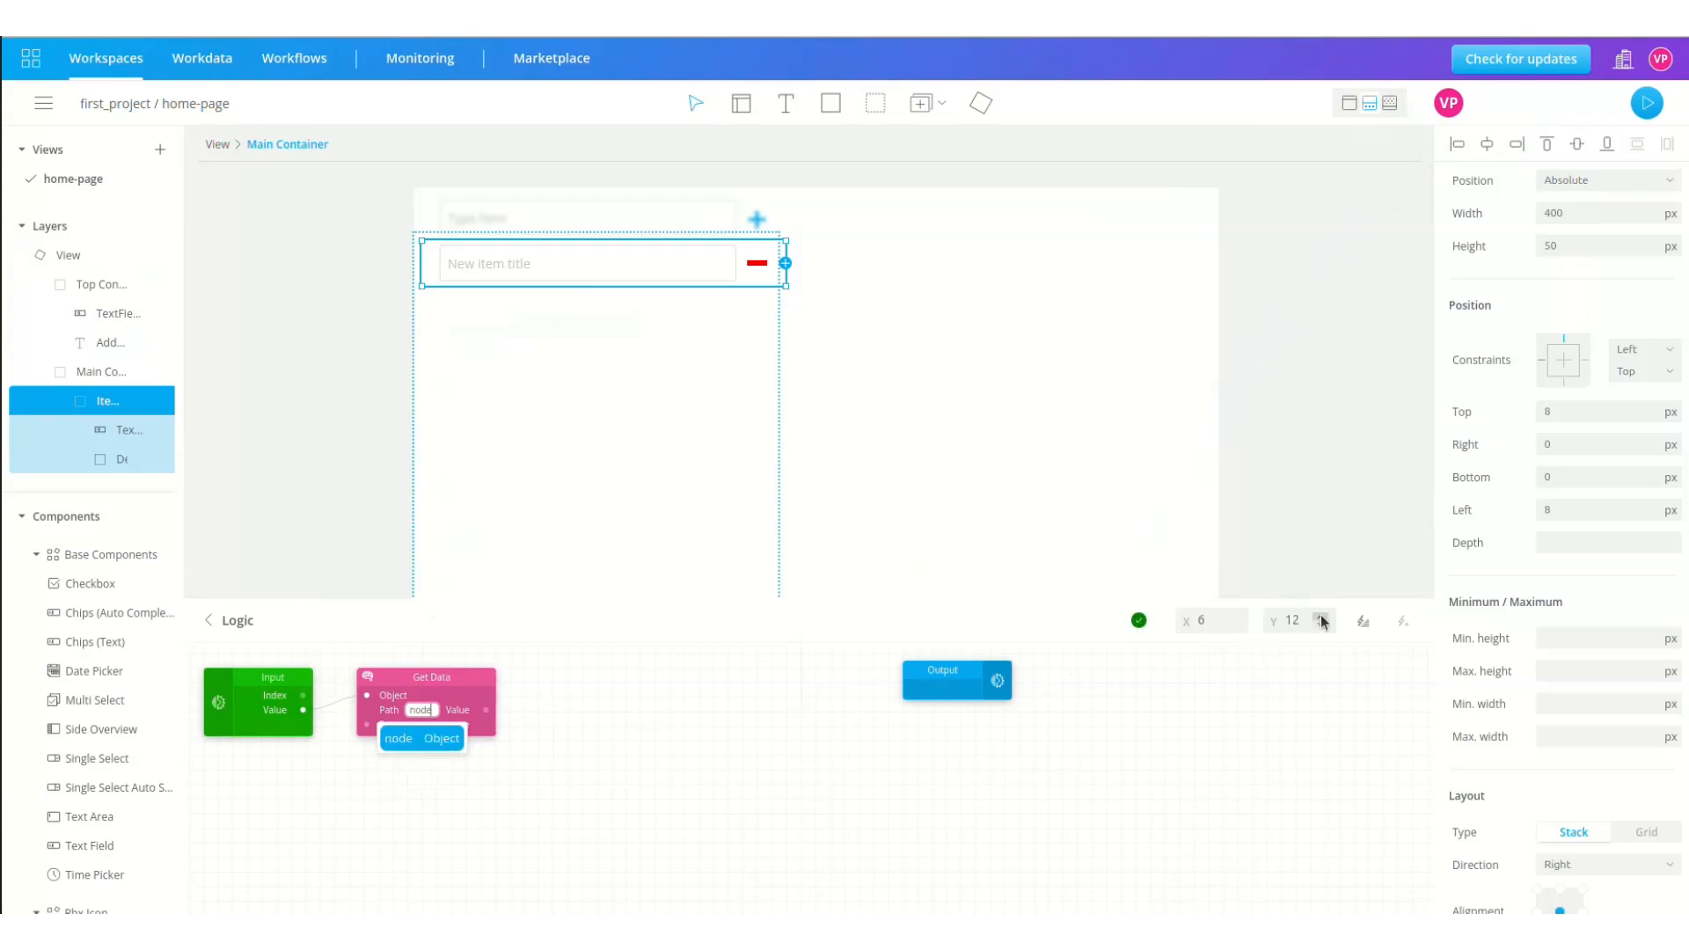
# - Add a second Get Data block inside the loop, fed by the node value, and set its path to title
pyautogui.click(1365, 621)
pyautogui.write('get da')
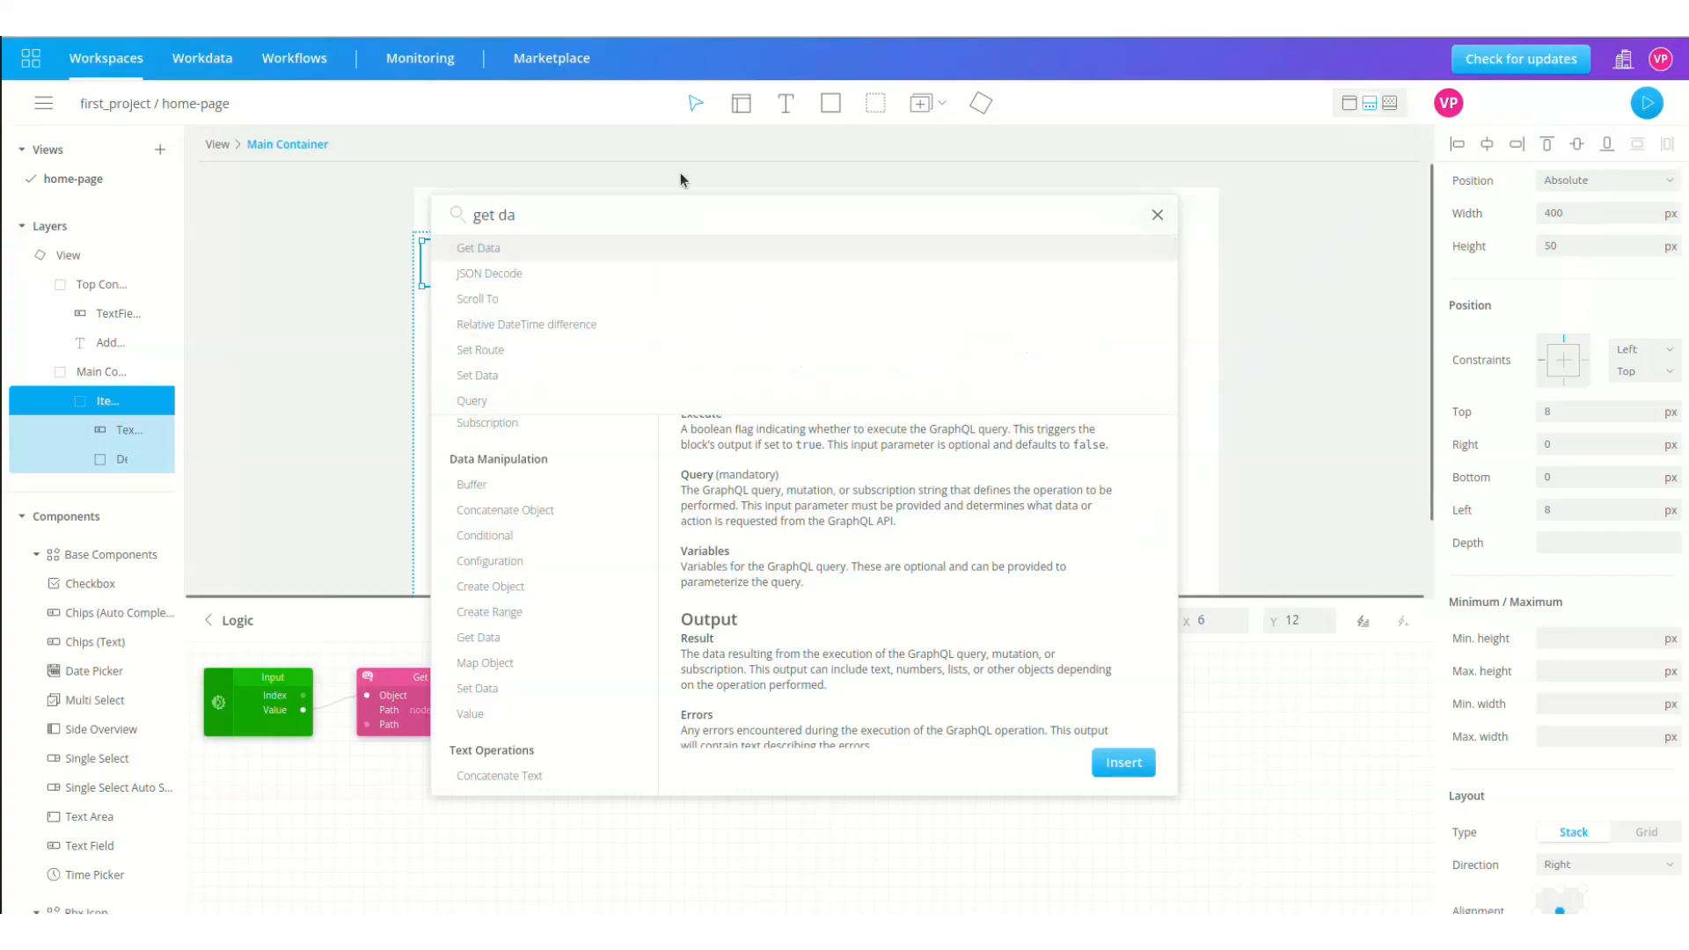
pyautogui.click(666, 256)
pyautogui.click(1122, 767)
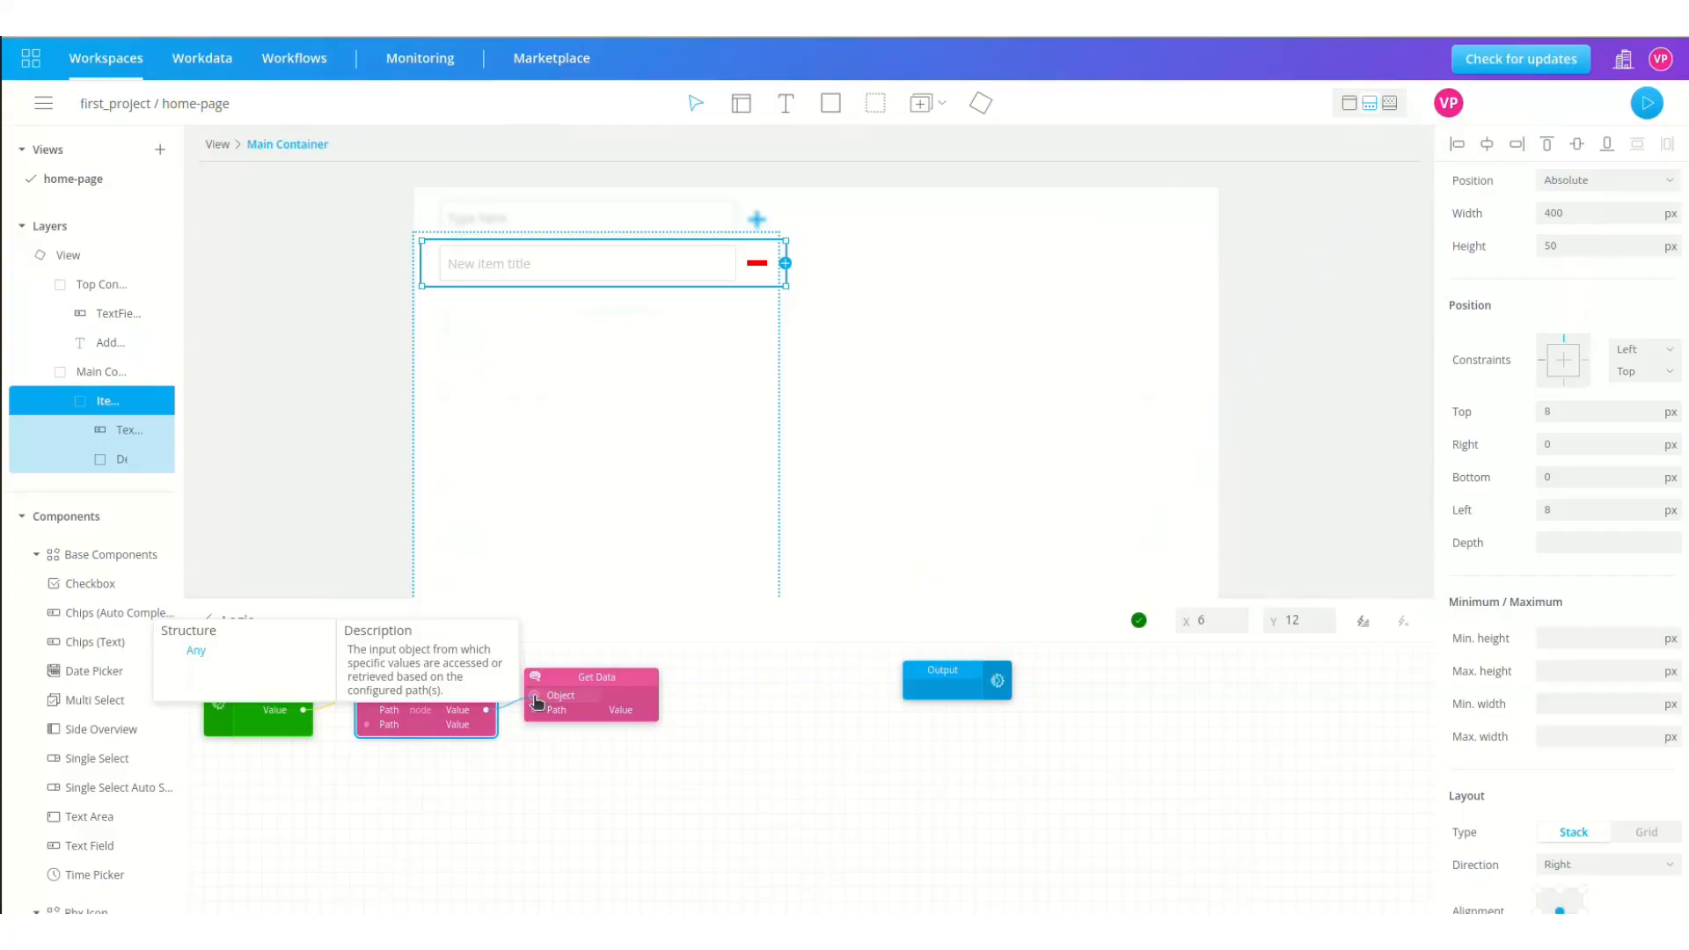
pyautogui.click(590, 680)
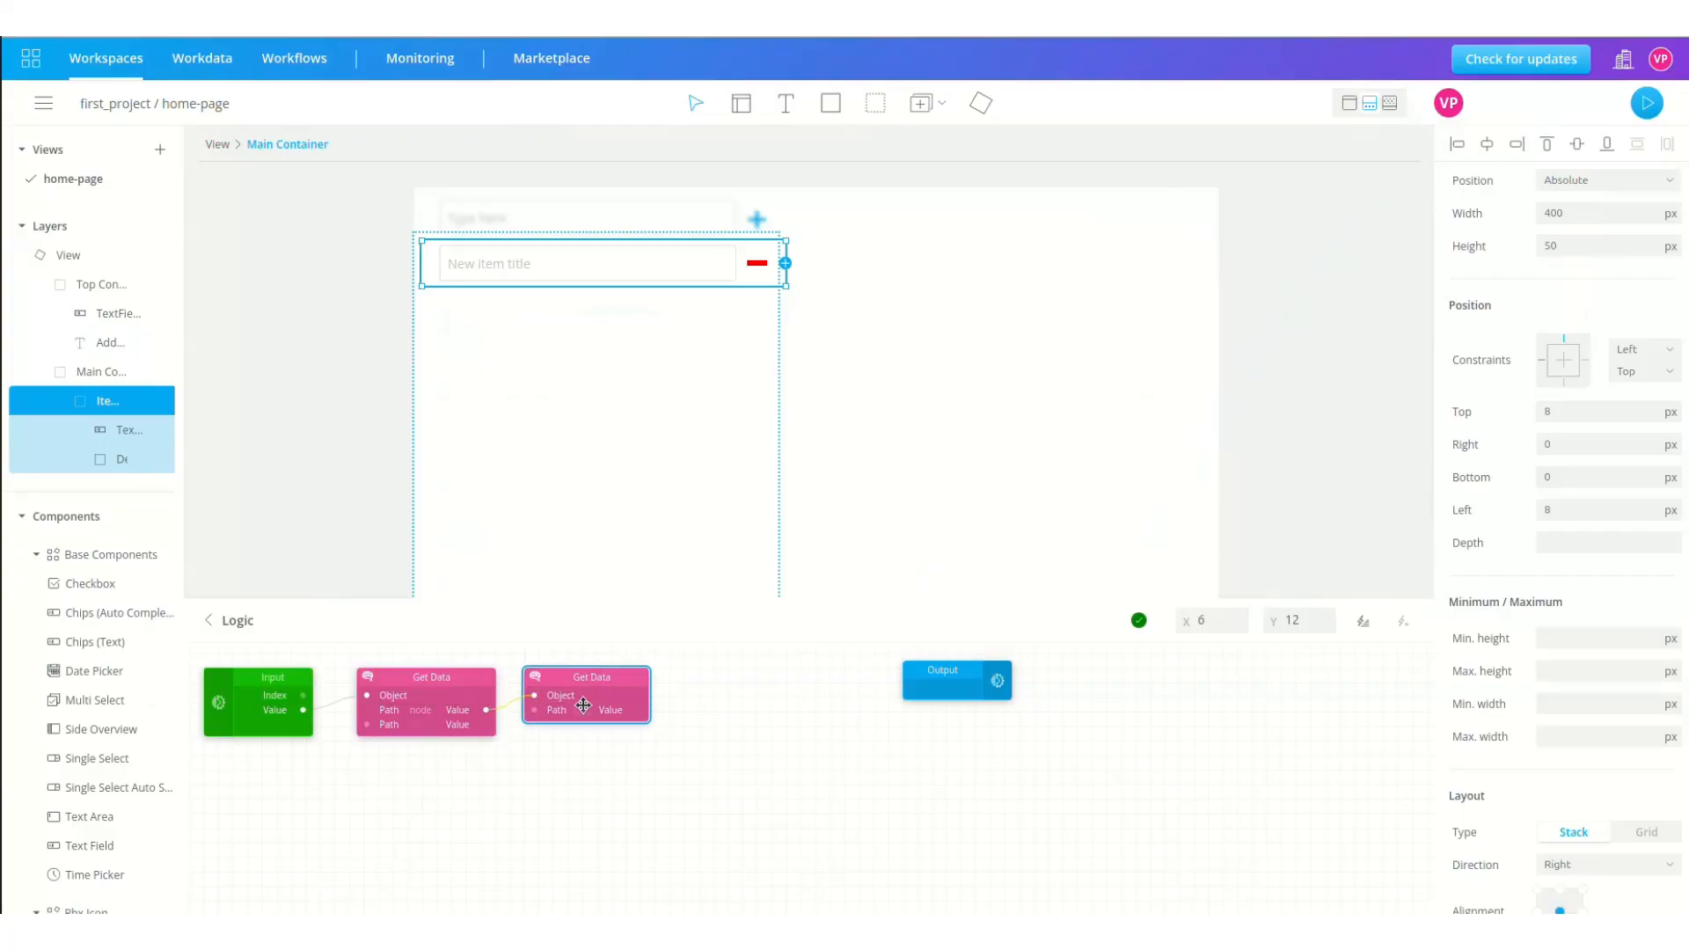
pyautogui.click(583, 709)
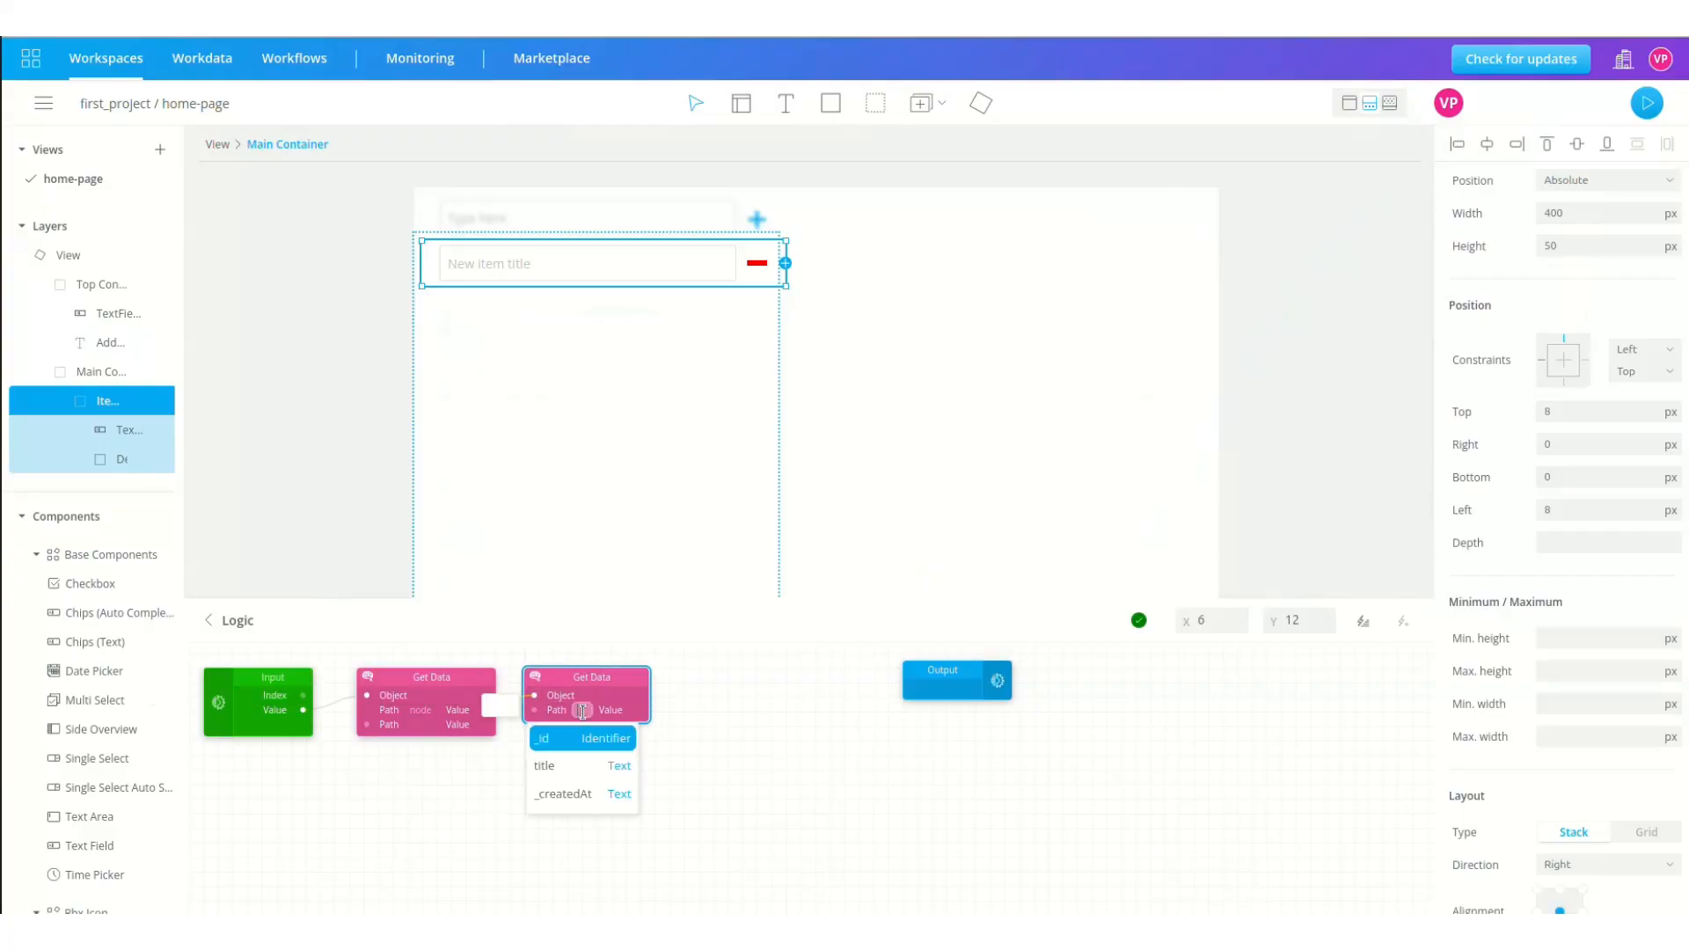
pyautogui.click(587, 768)
pyautogui.scroll(2, 1591, 714)
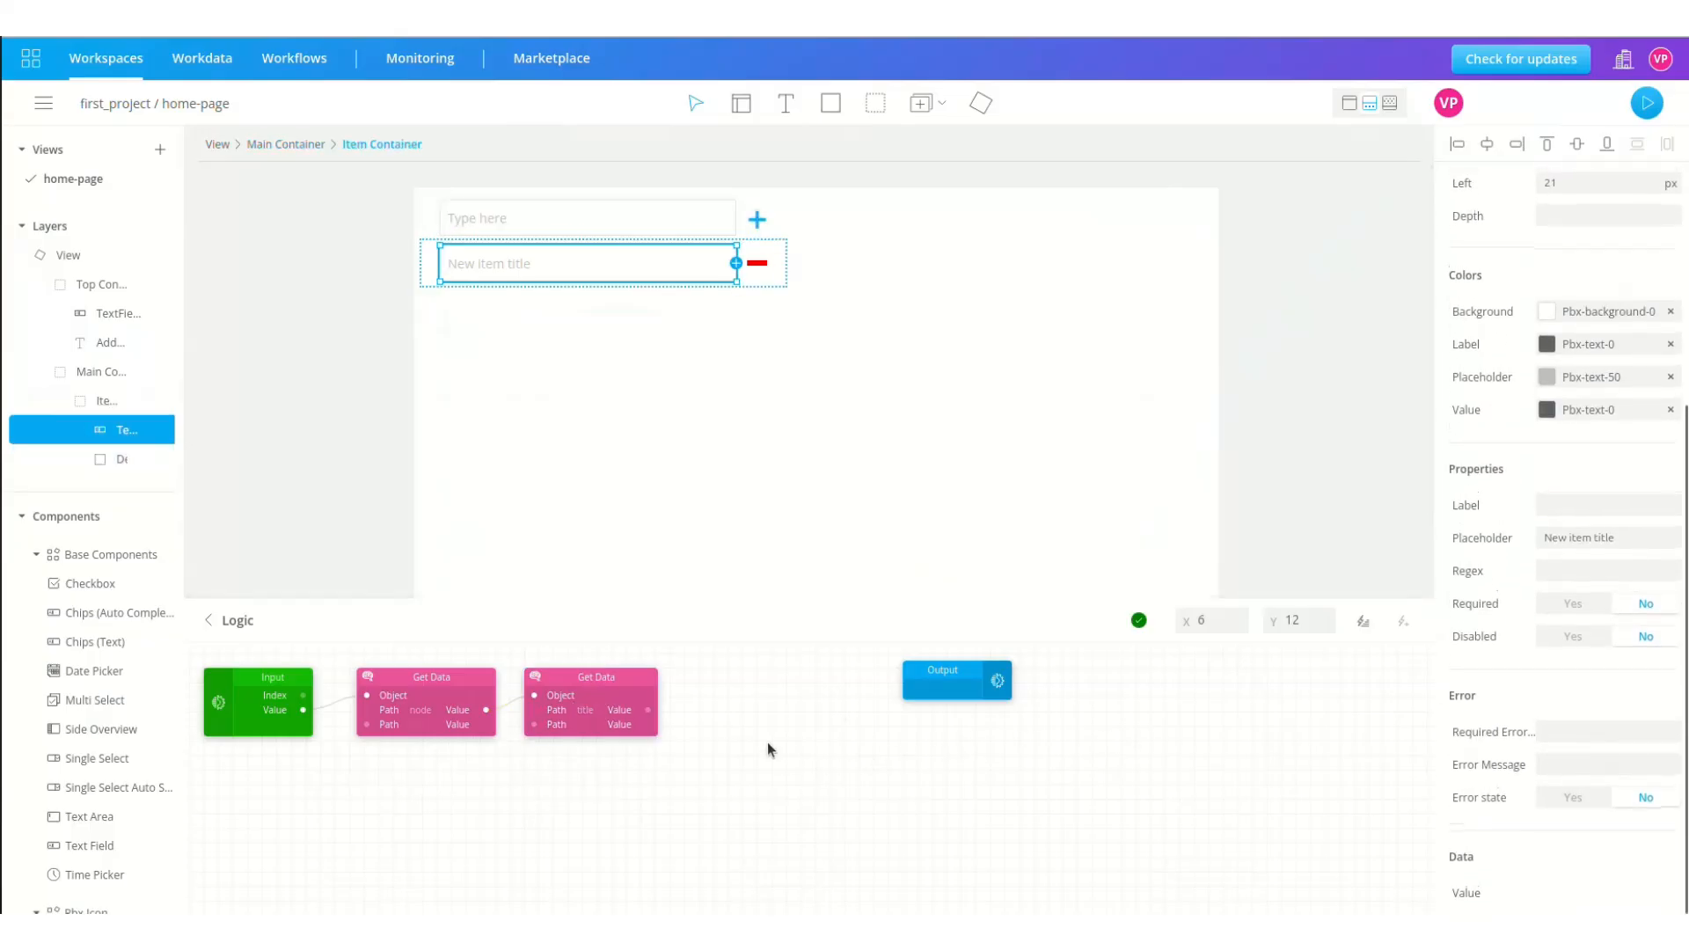
# - Bind the title Get Data block's Value output to the item text field's Value property and run the app preview
pyautogui.moveTo(651, 711)
pyautogui.moveTo(651, 711); pyautogui.dragTo(1467, 895)
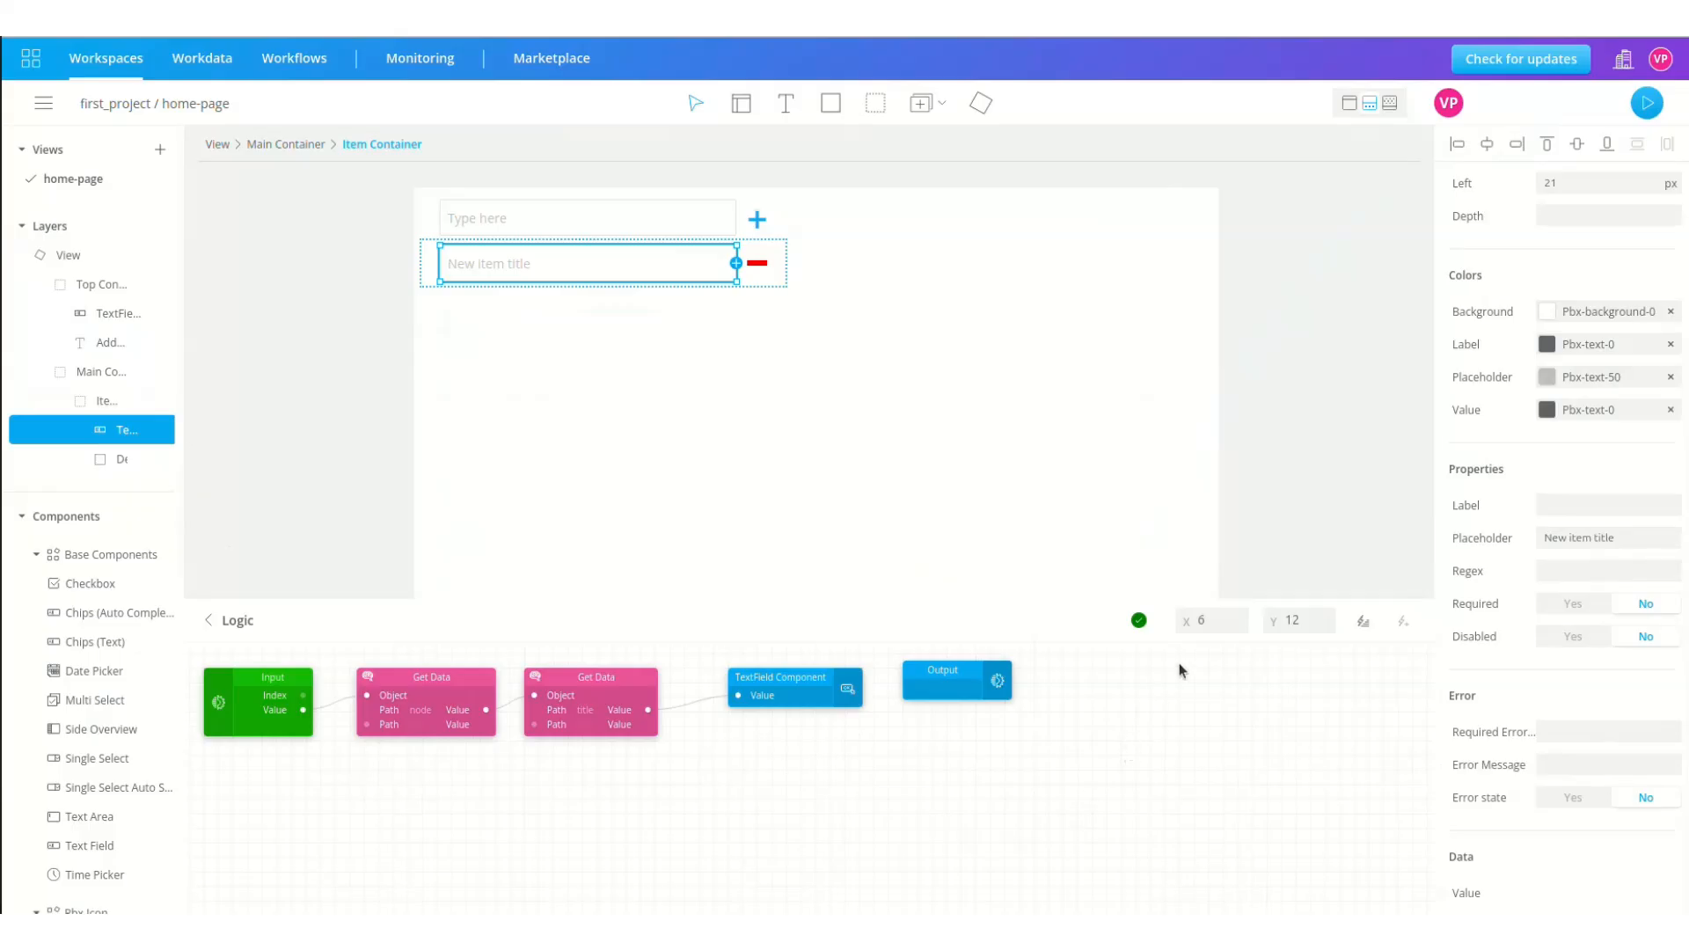
pyautogui.click(1658, 97)
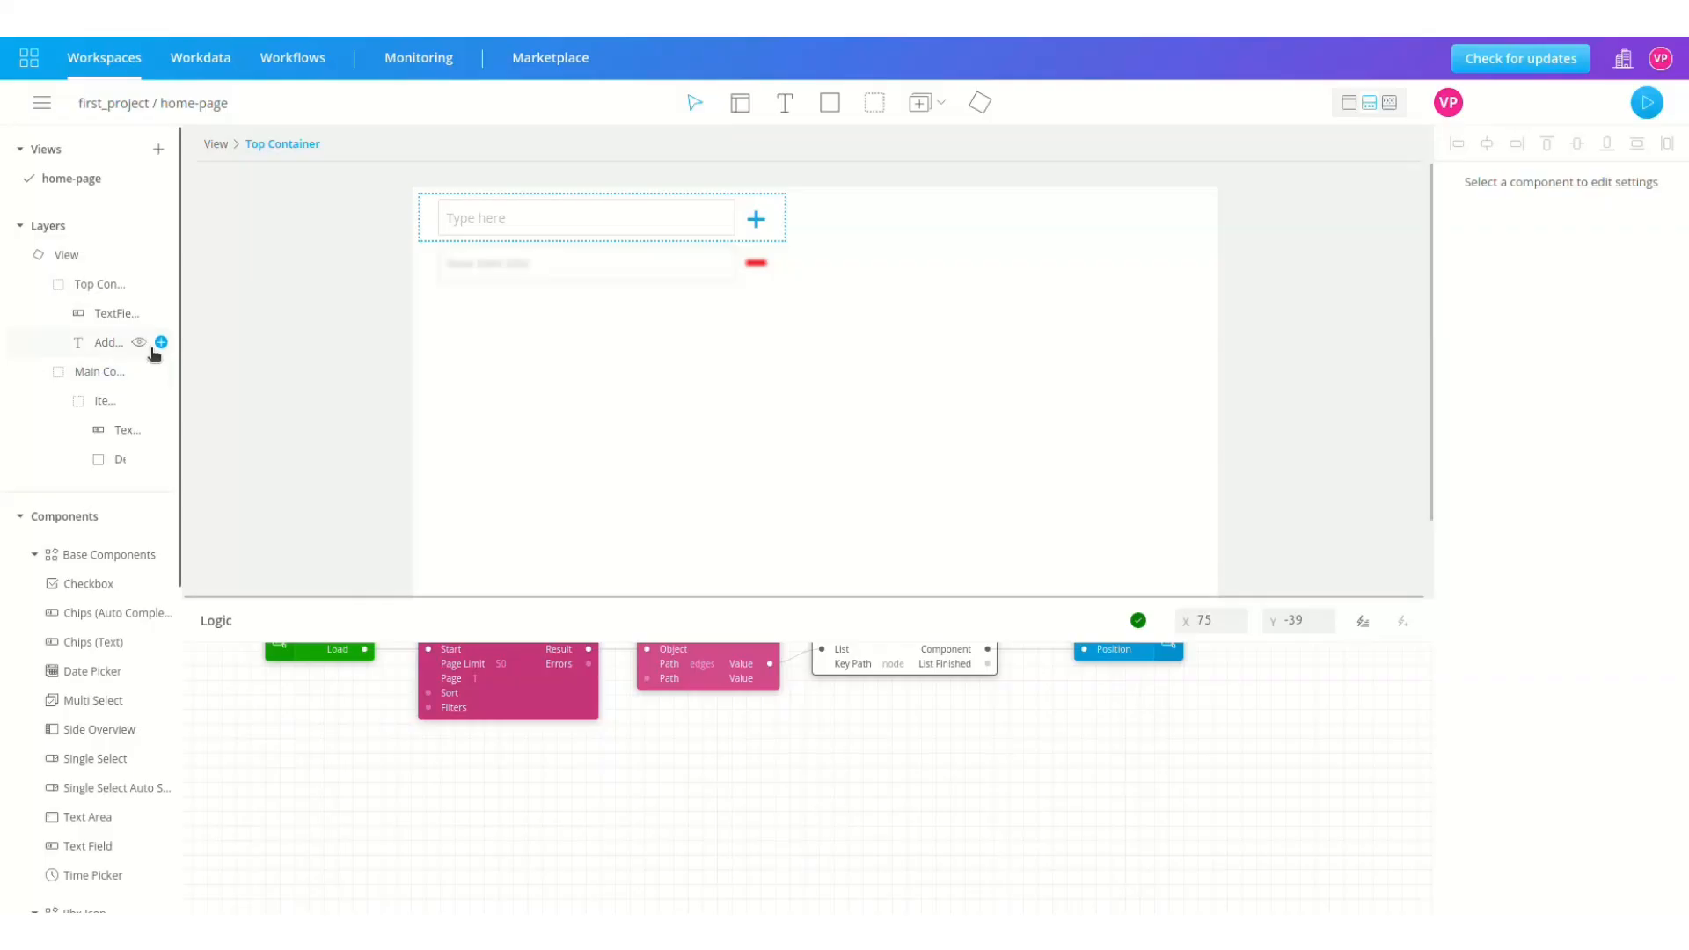
# - Add the Add button's Click event and the top text field's On Change event to the logic, placing them below the Load flow
pyautogui.click(158, 353)
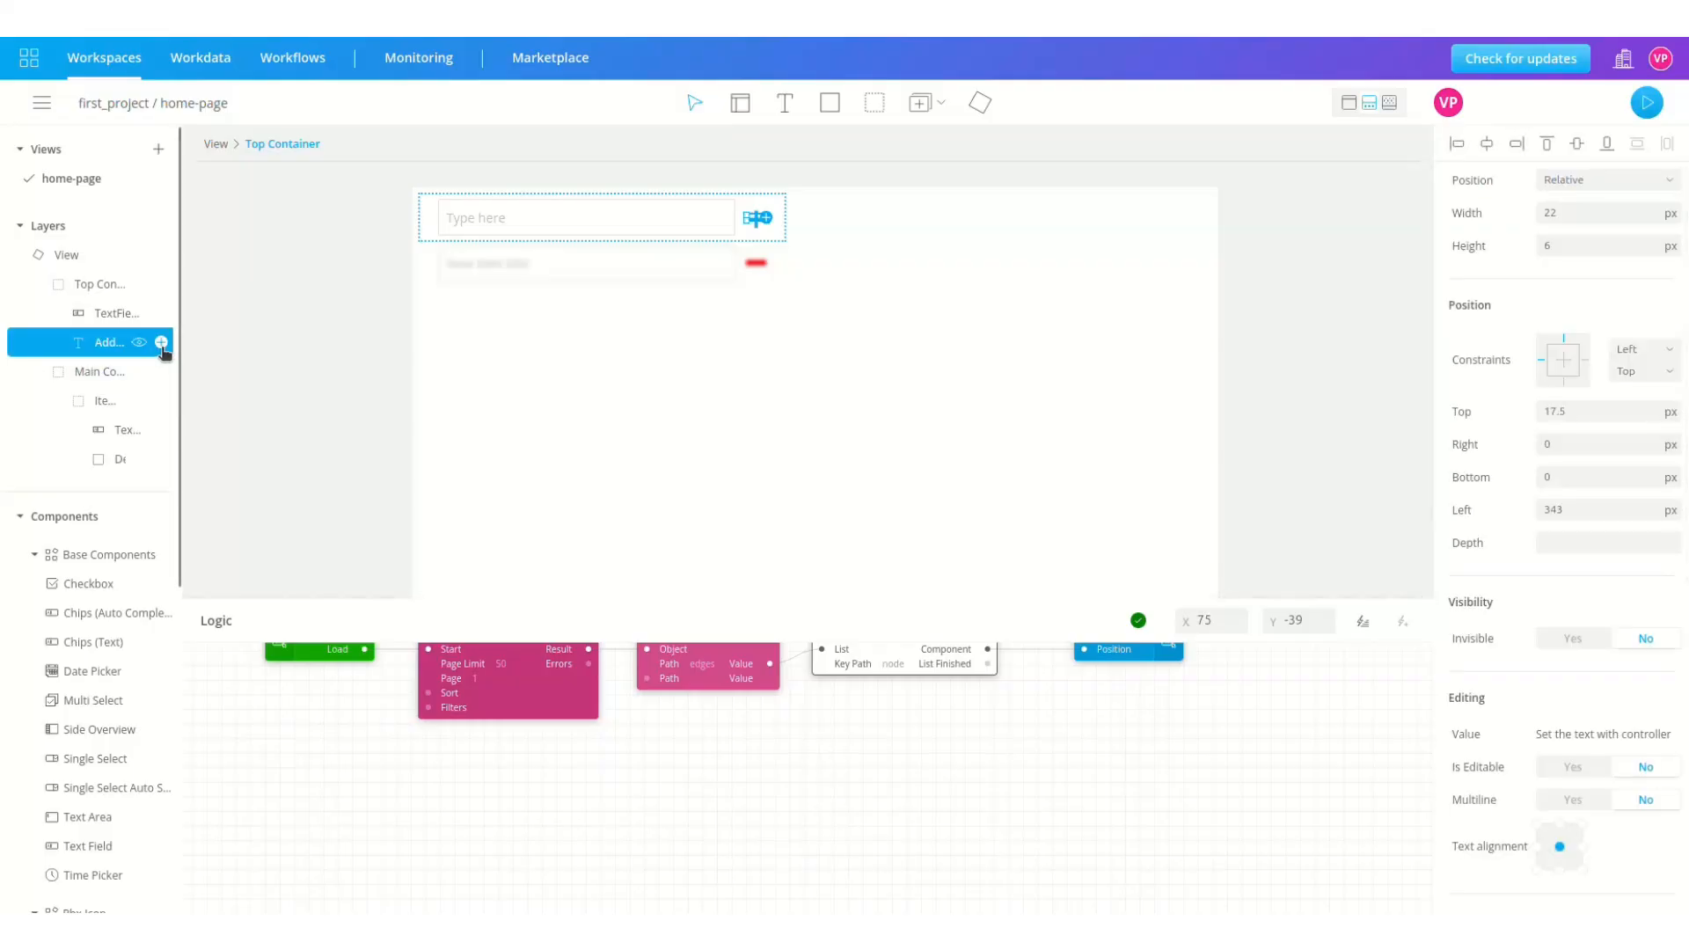
pyautogui.click(162, 343)
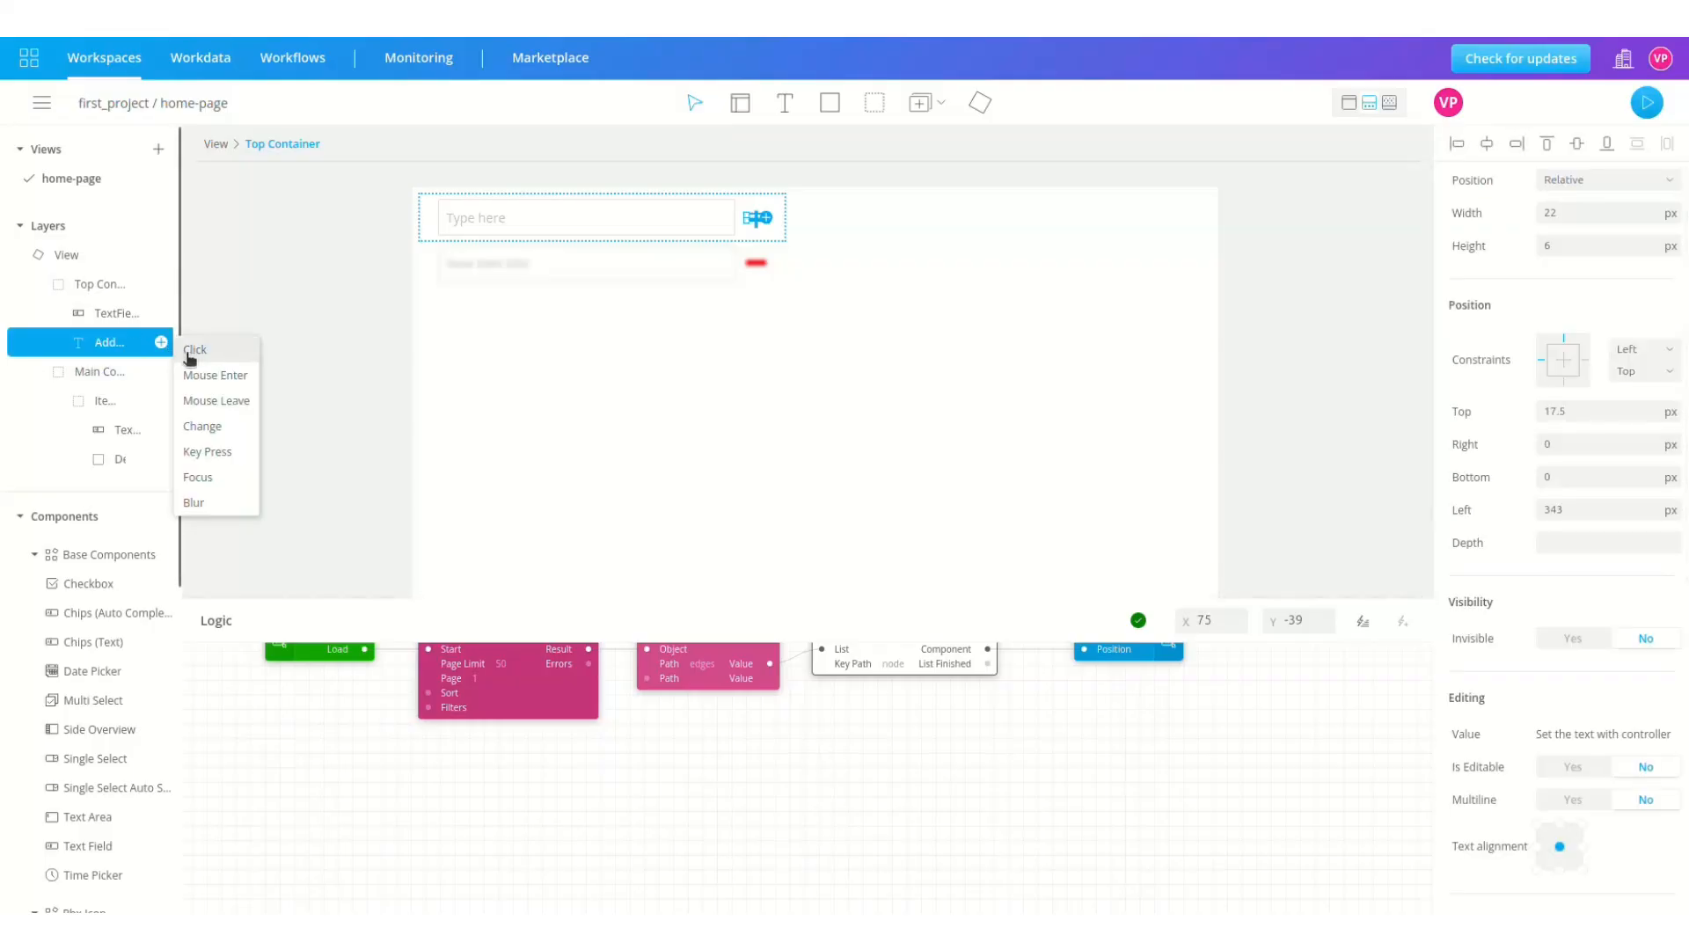
pyautogui.click(188, 354)
pyautogui.click(161, 314)
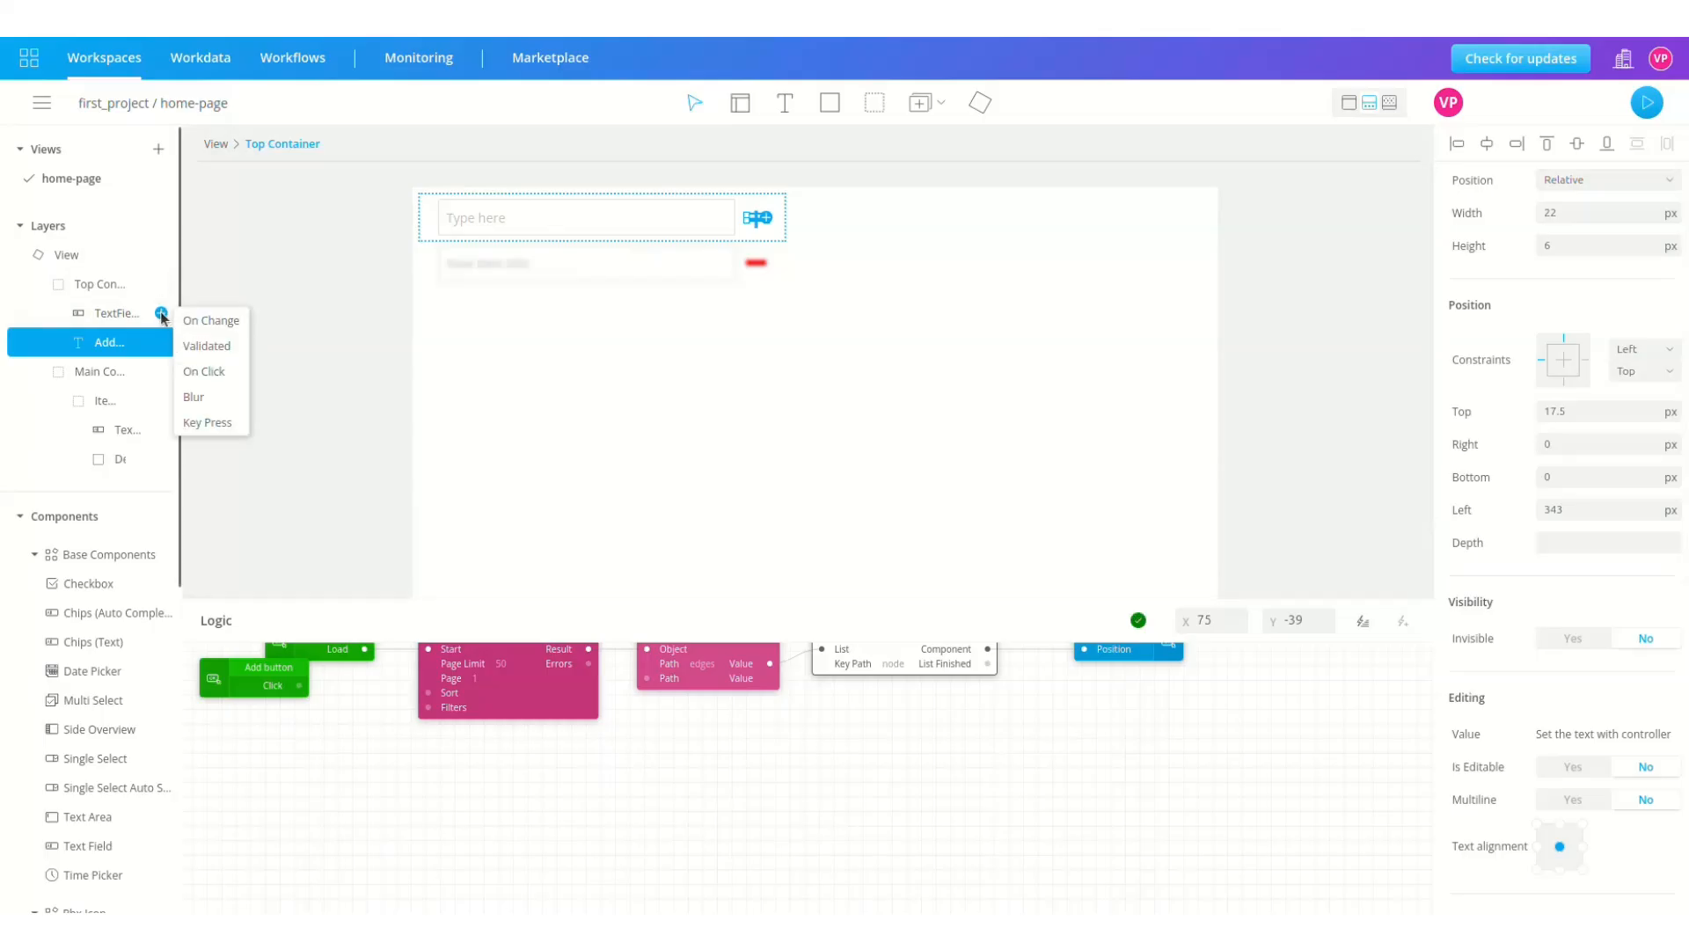
pyautogui.click(202, 319)
pyautogui.moveTo(257, 669); pyautogui.dragTo(284, 747)
pyautogui.moveTo(257, 668); pyautogui.dragTo(292, 808)
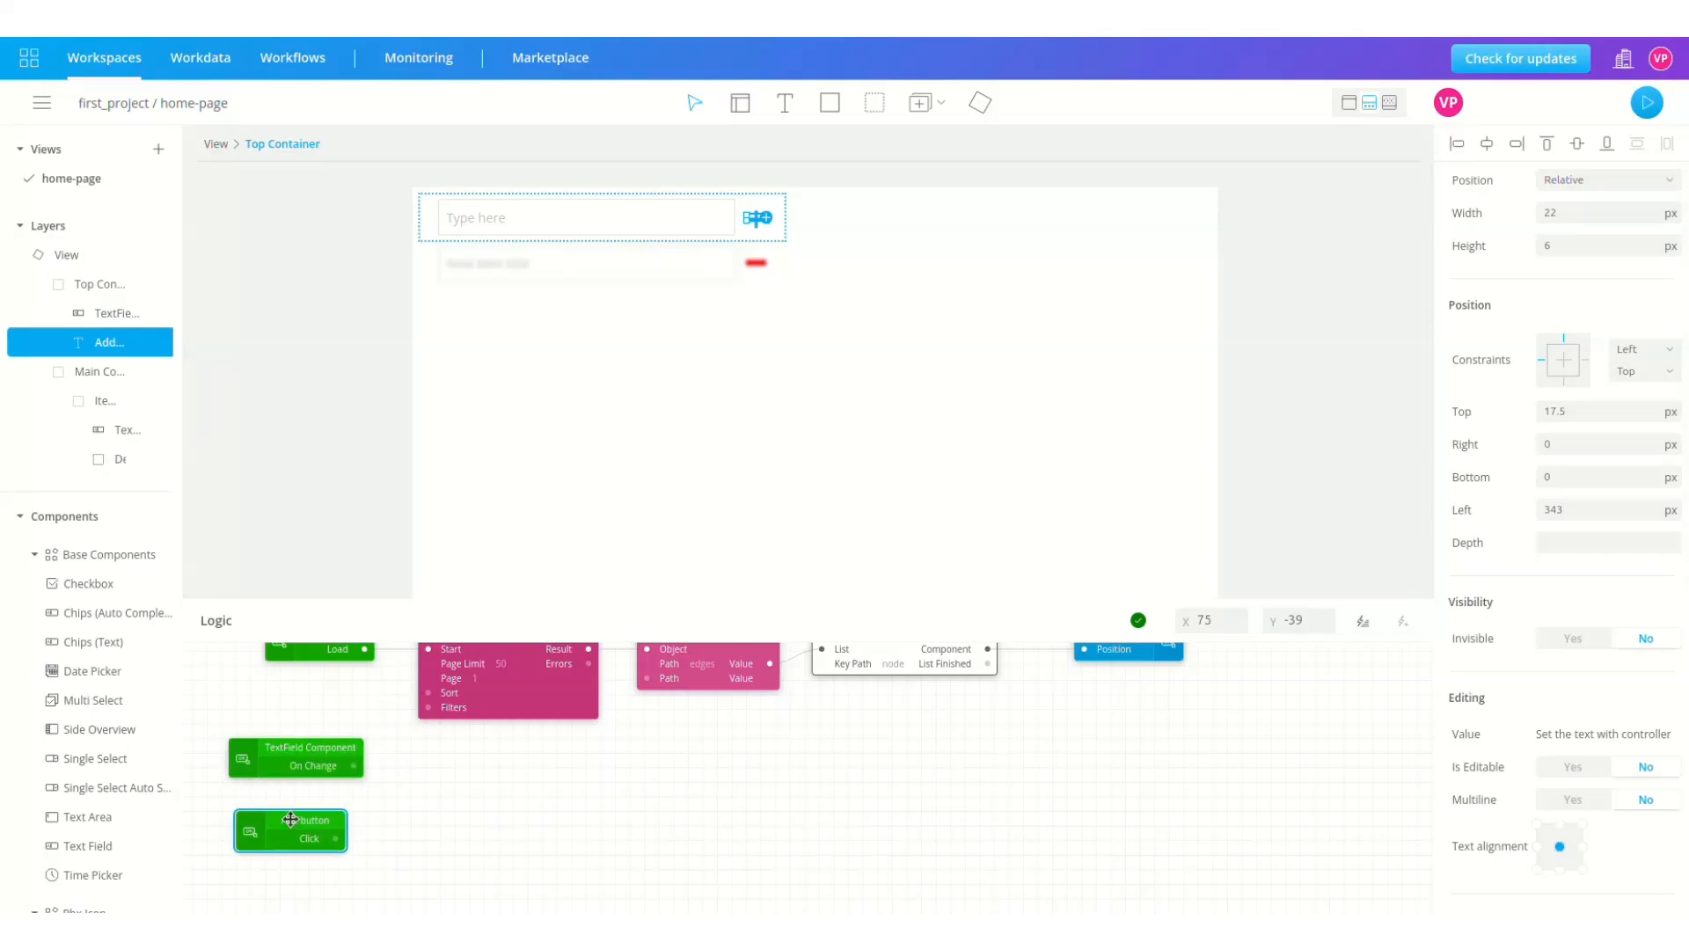
# - Insert a Buffer block and place it beside the TextField Component's On Change block
pyautogui.click(1362, 624)
pyautogui.write('buff')
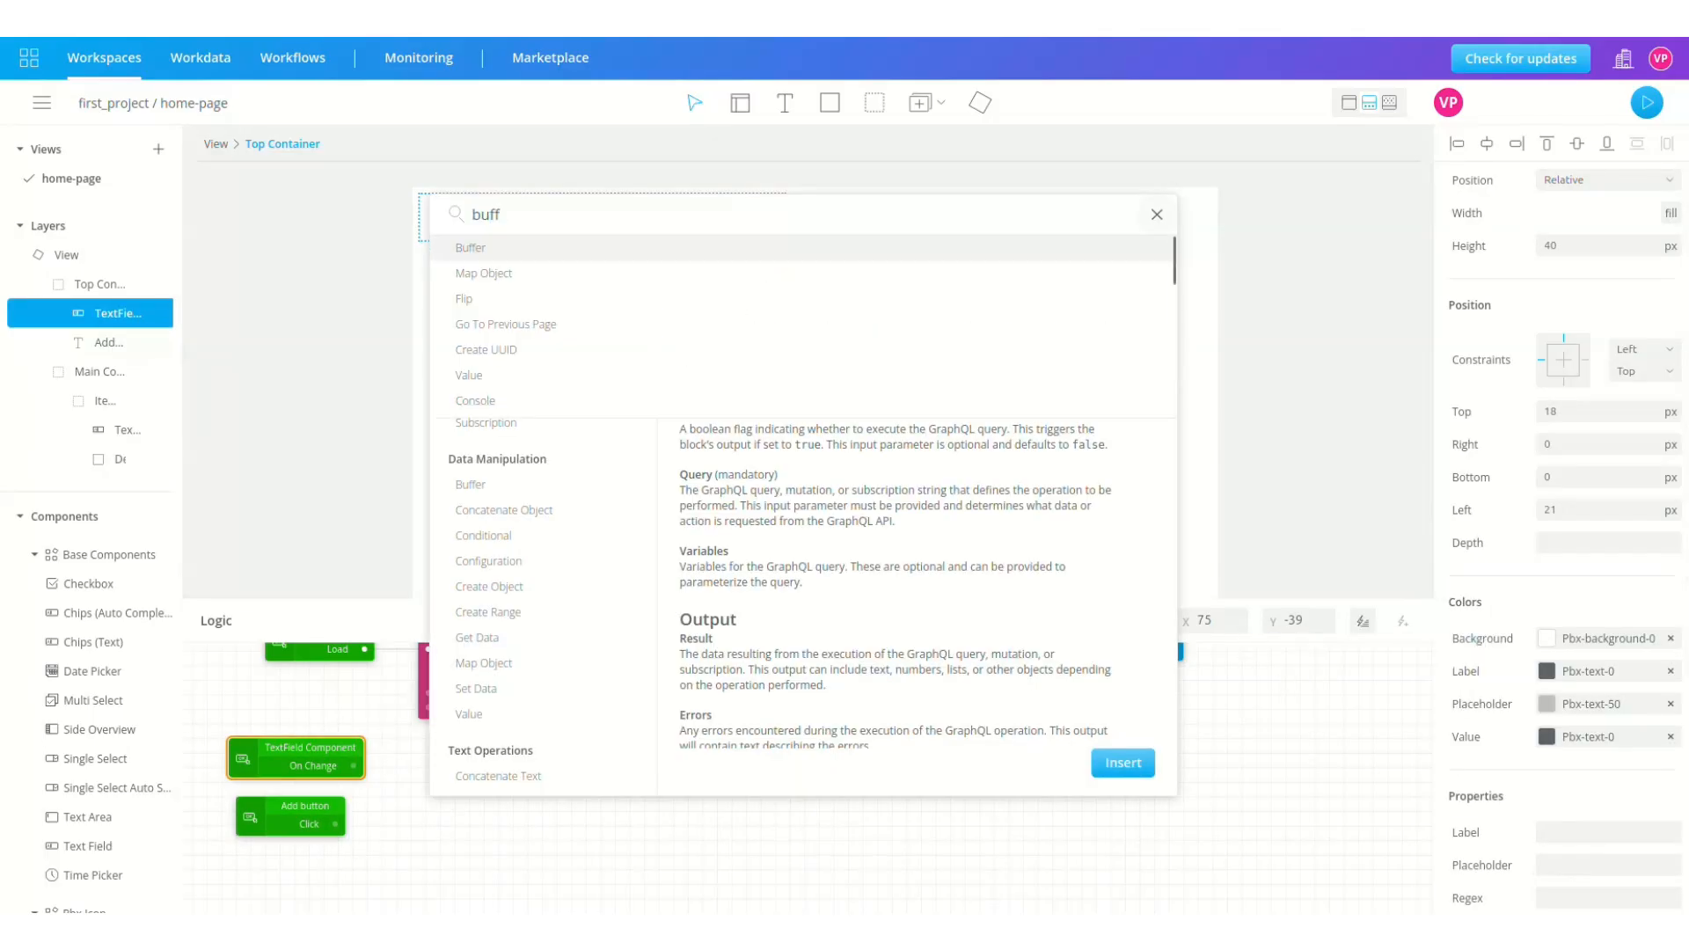
pyautogui.click(660, 251)
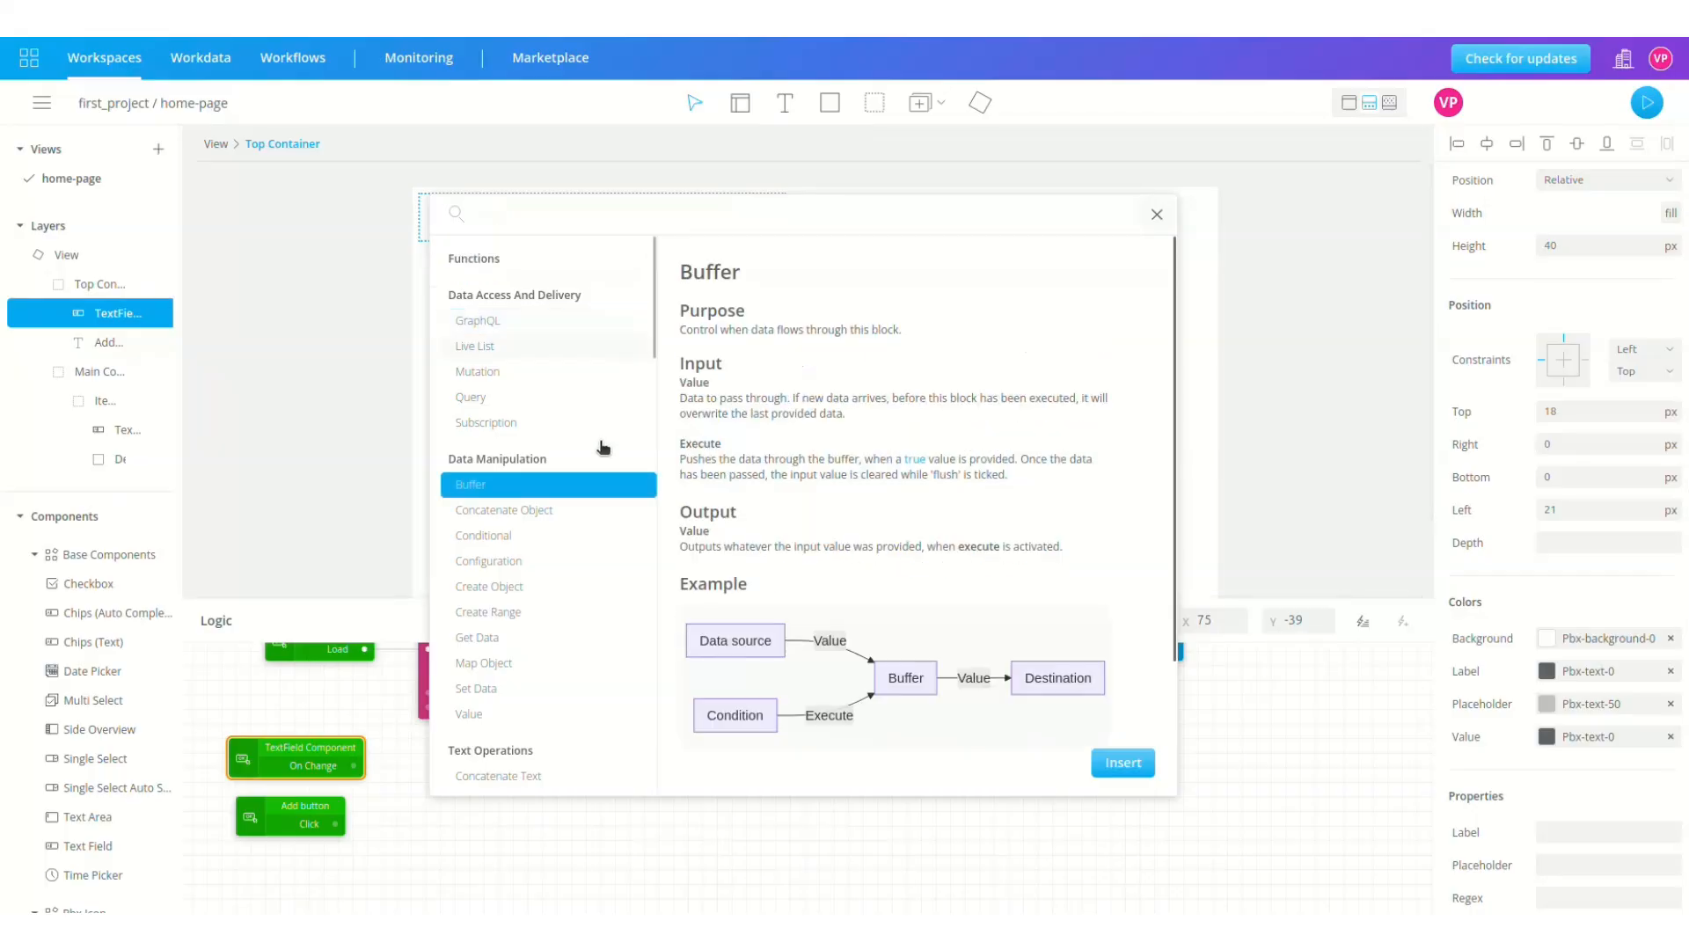
pyautogui.click(1121, 763)
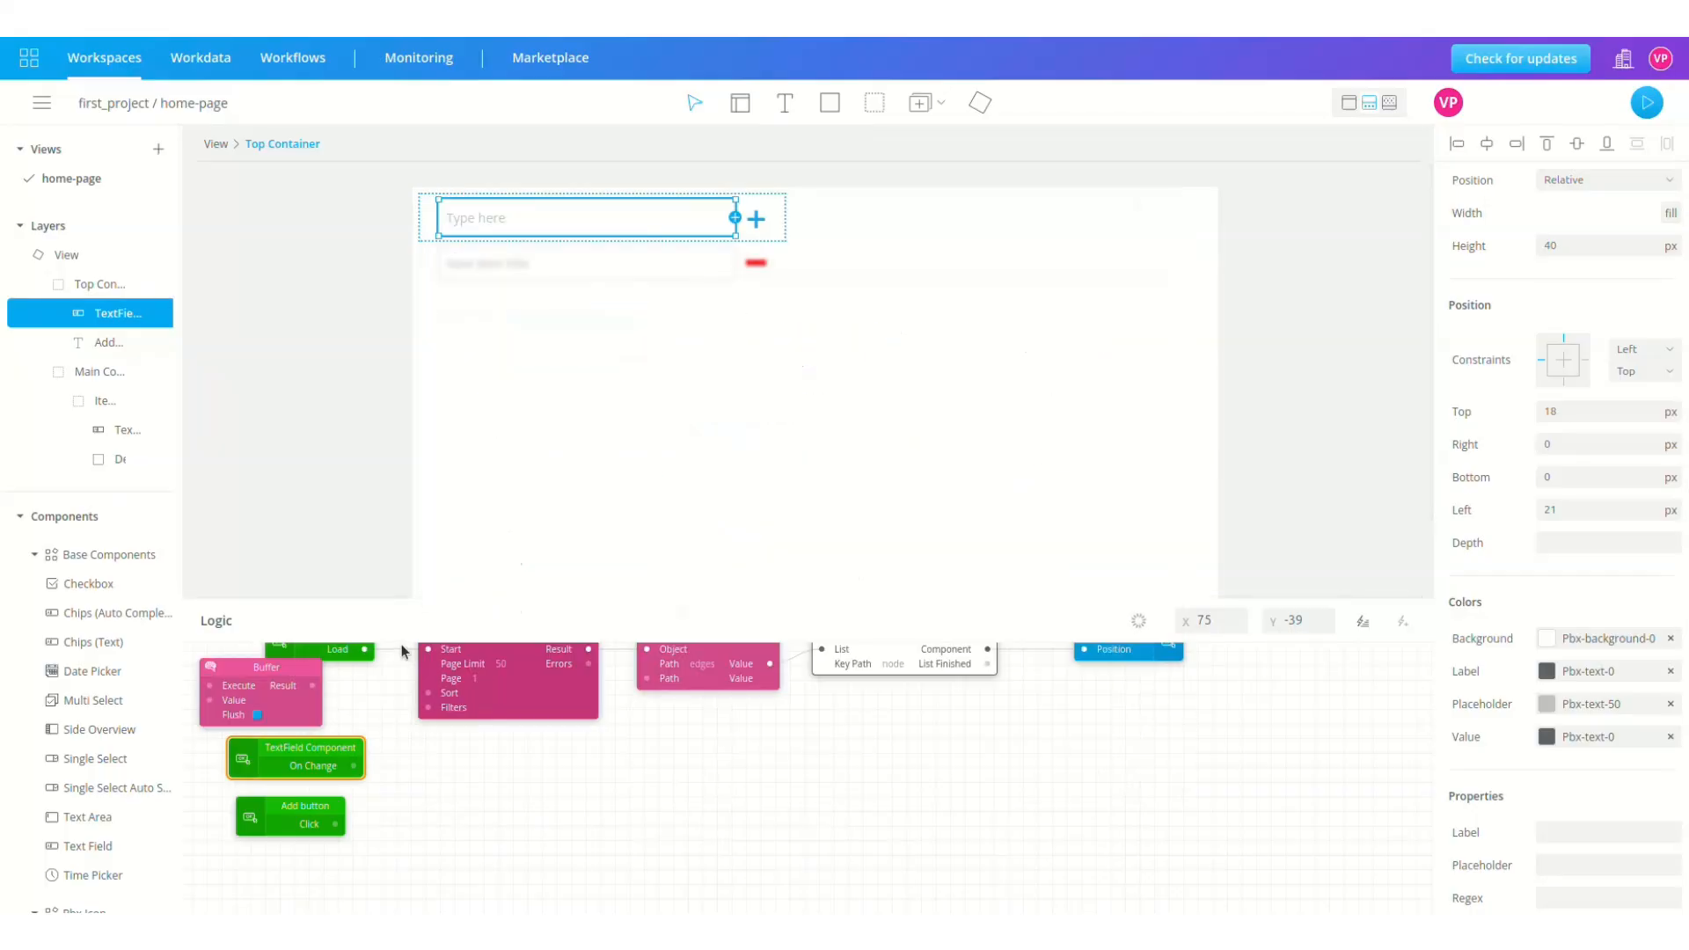
pyautogui.moveTo(256, 675); pyautogui.dragTo(451, 754)
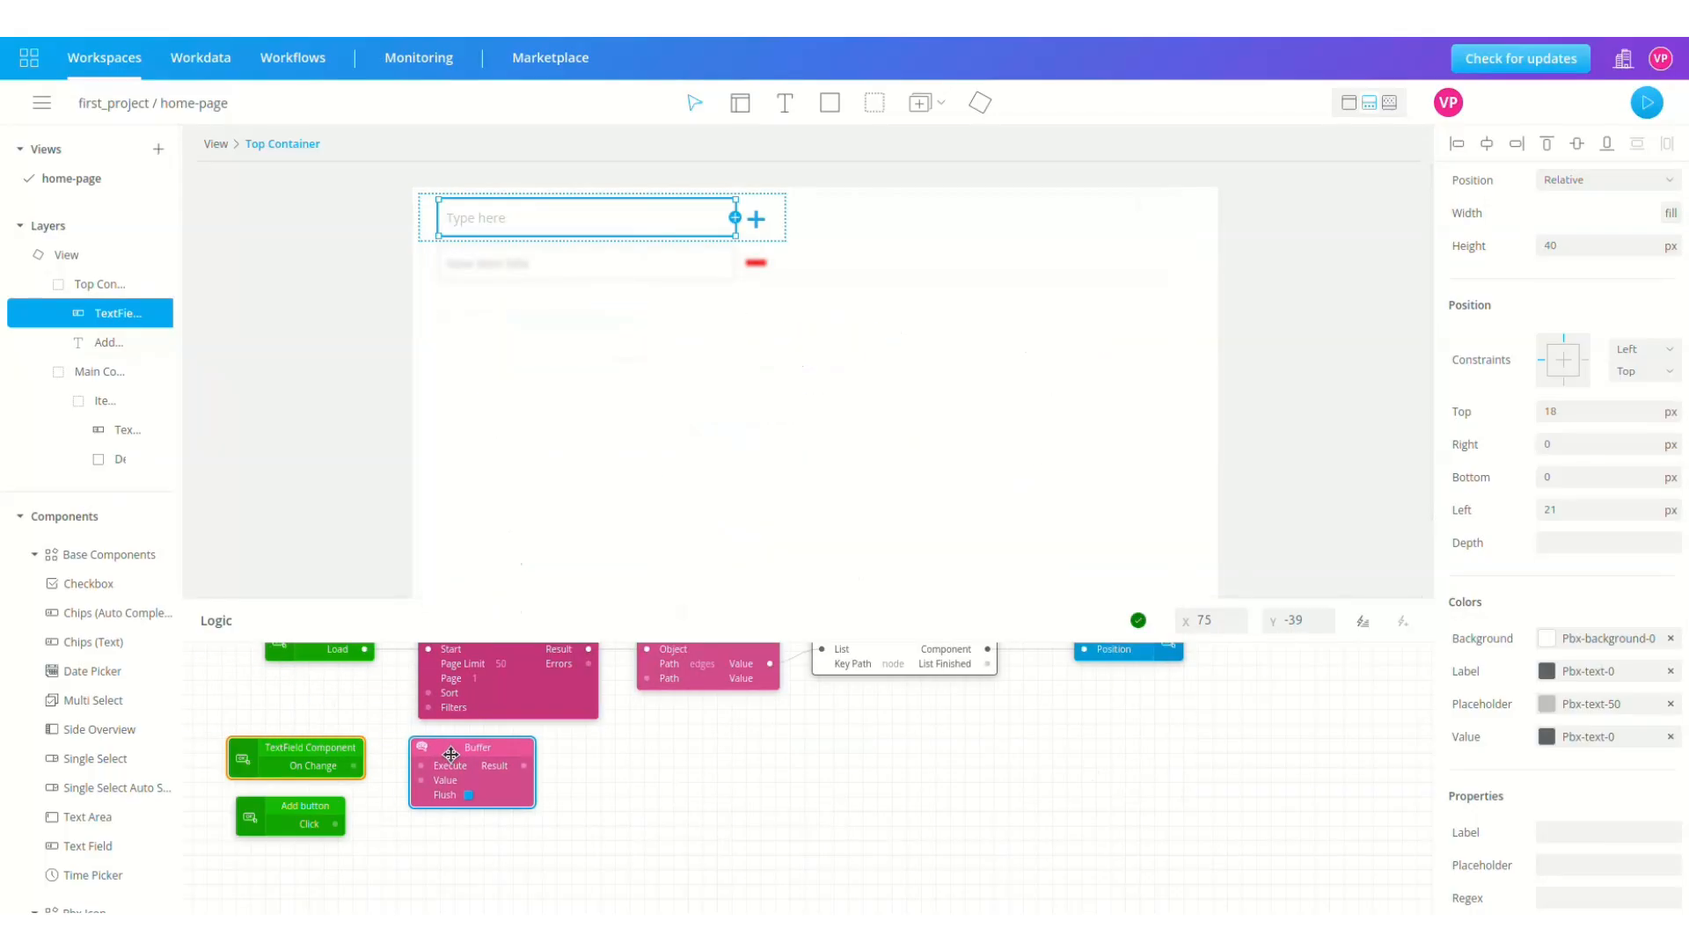
# - Turn off Flush on the Buffer, feeding its Value from the text field's On Change and its Execute from the Add button's Click
pyautogui.click(470, 797)
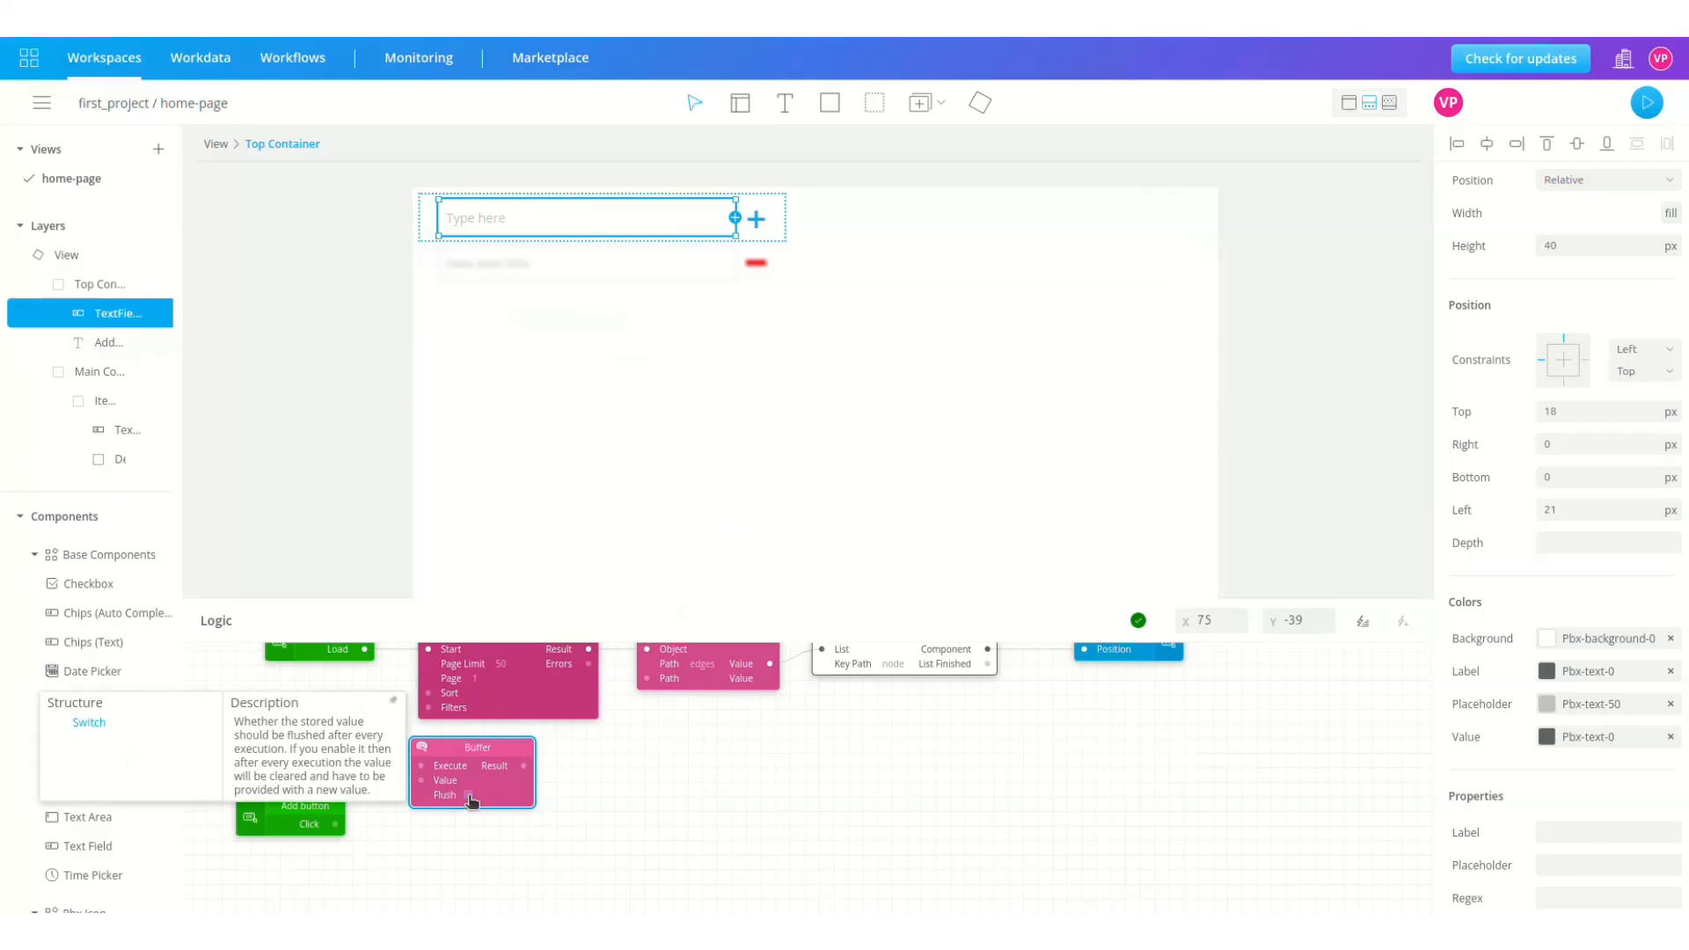
pyautogui.moveTo(354, 765); pyautogui.dragTo(422, 781)
pyautogui.moveTo(335, 824); pyautogui.dragTo(423, 768)
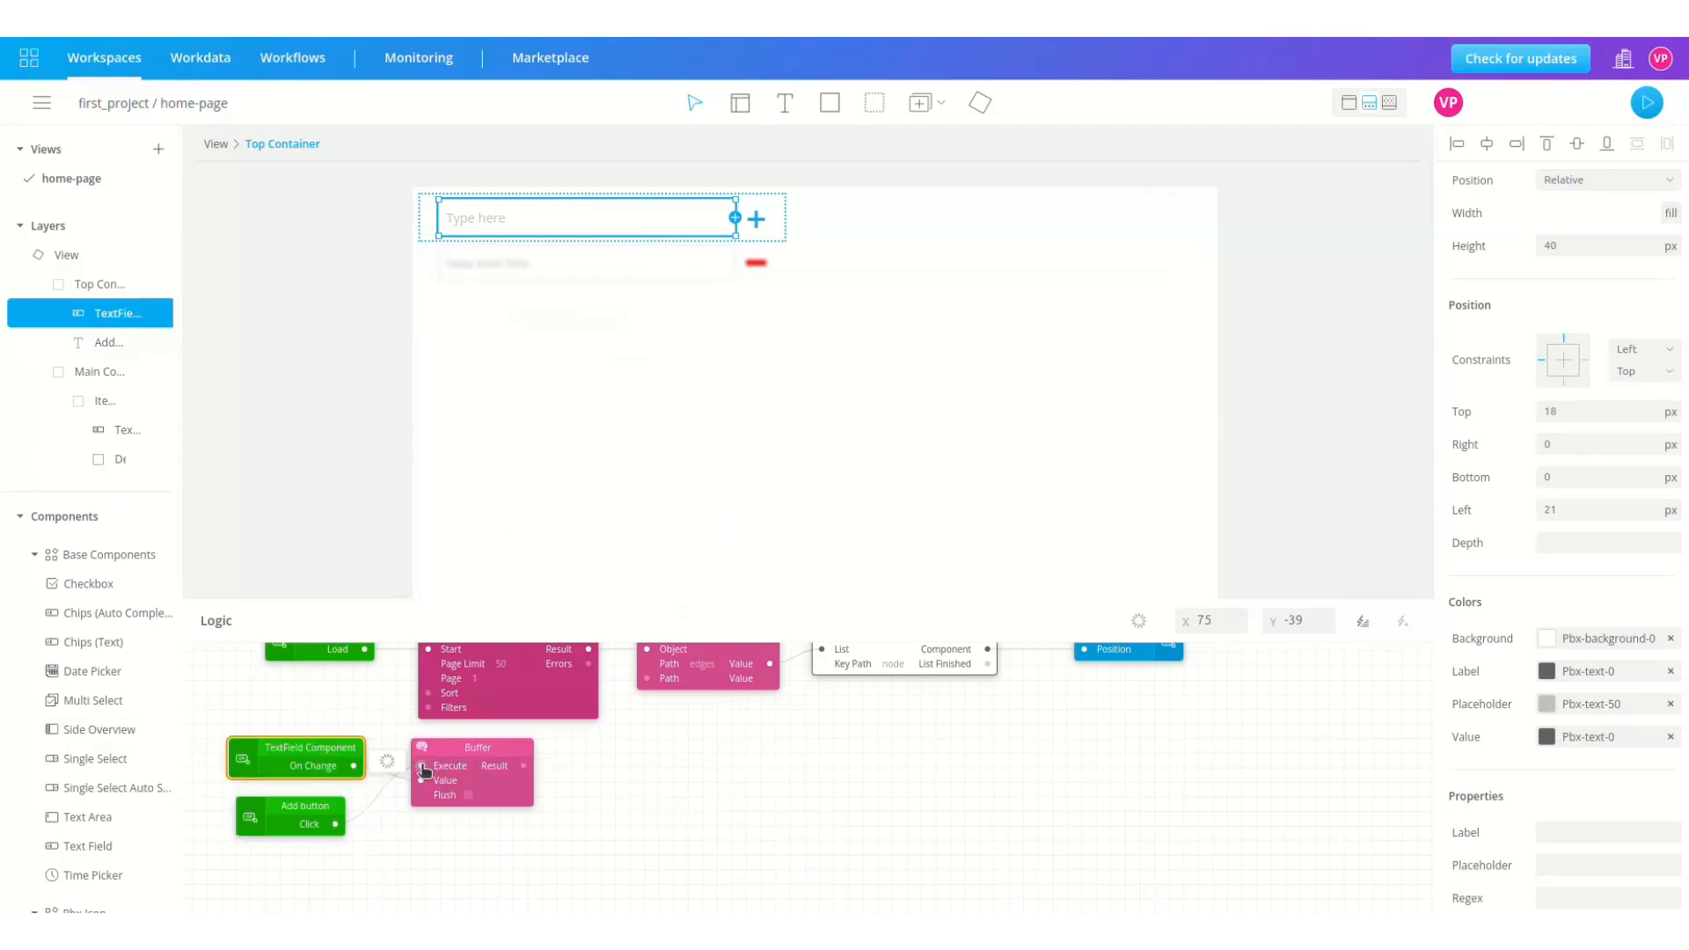
# - Insert a Set Data block after the Buffer and feed its Value from the Buffer's Result
pyautogui.click(1362, 621)
pyautogui.write('se')
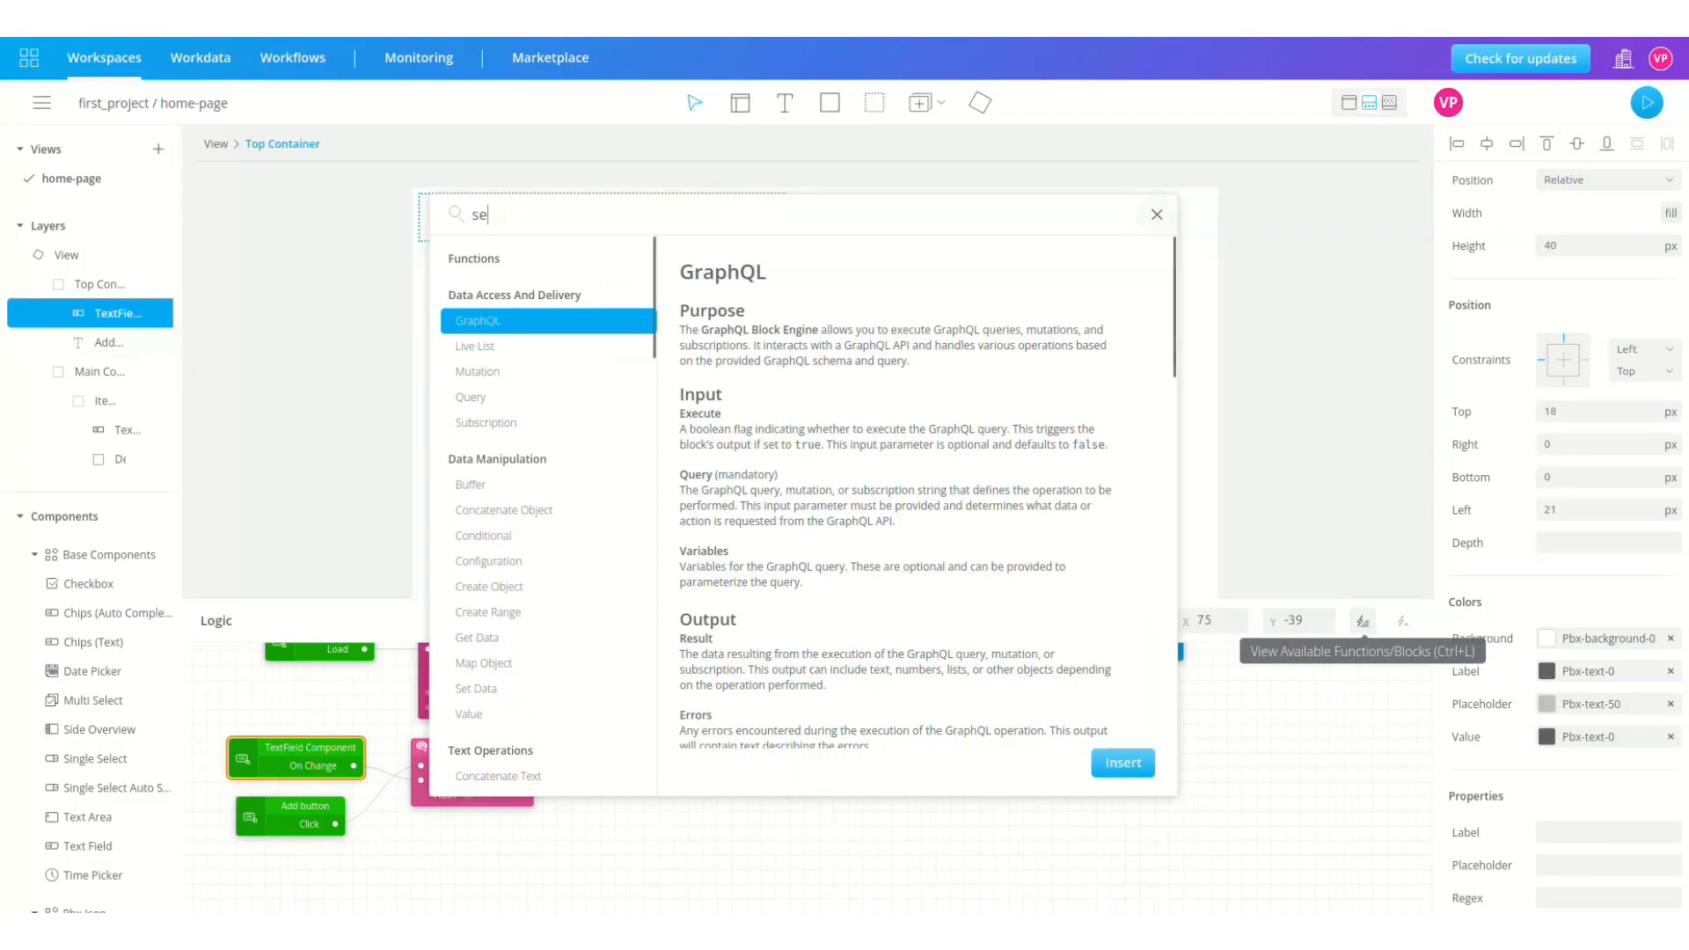
pyautogui.write('t da')
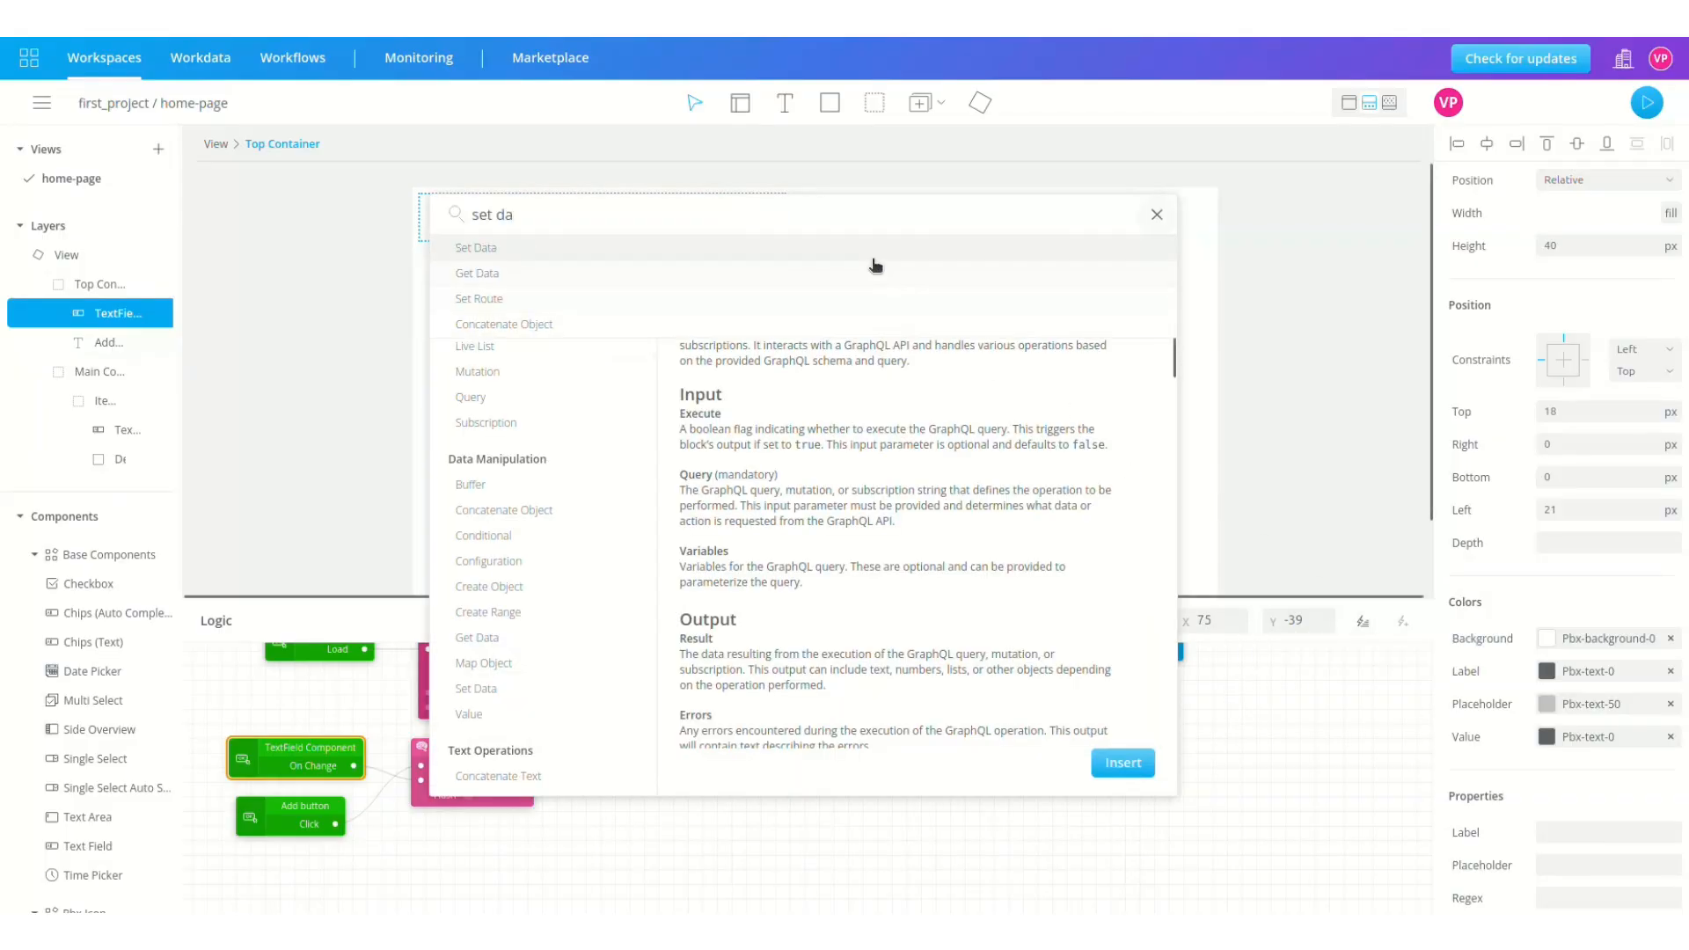
pyautogui.click(848, 246)
pyautogui.click(1110, 760)
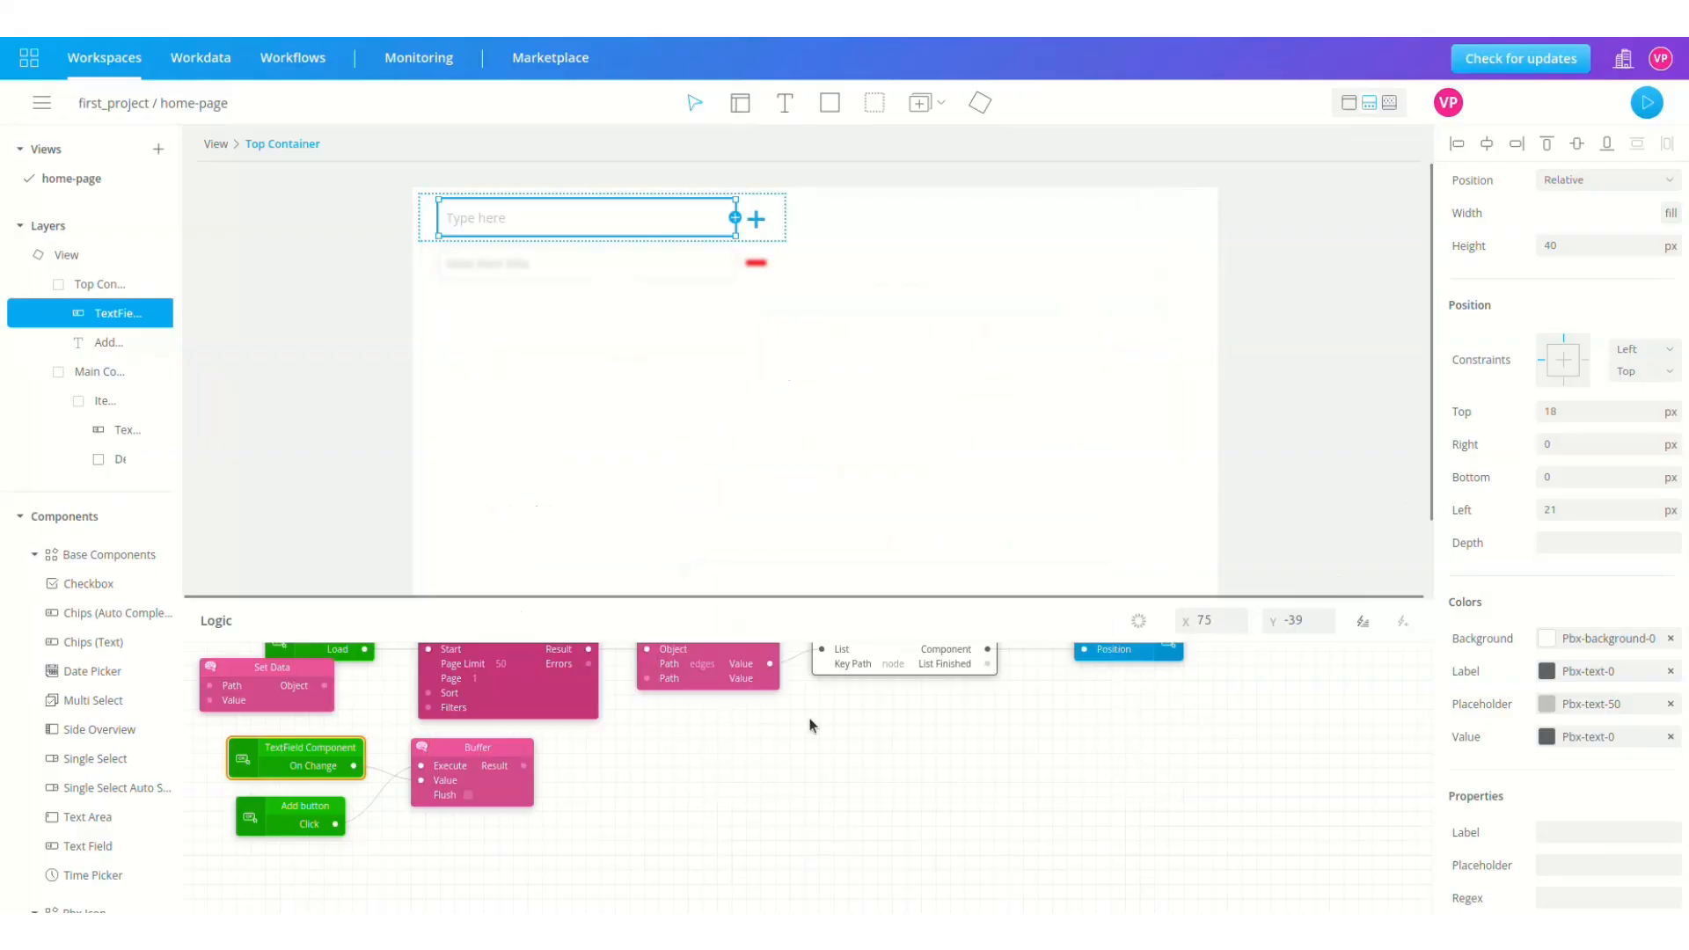
pyautogui.moveTo(272, 666); pyautogui.dragTo(635, 748)
pyautogui.moveTo(524, 765); pyautogui.dragTo(581, 786)
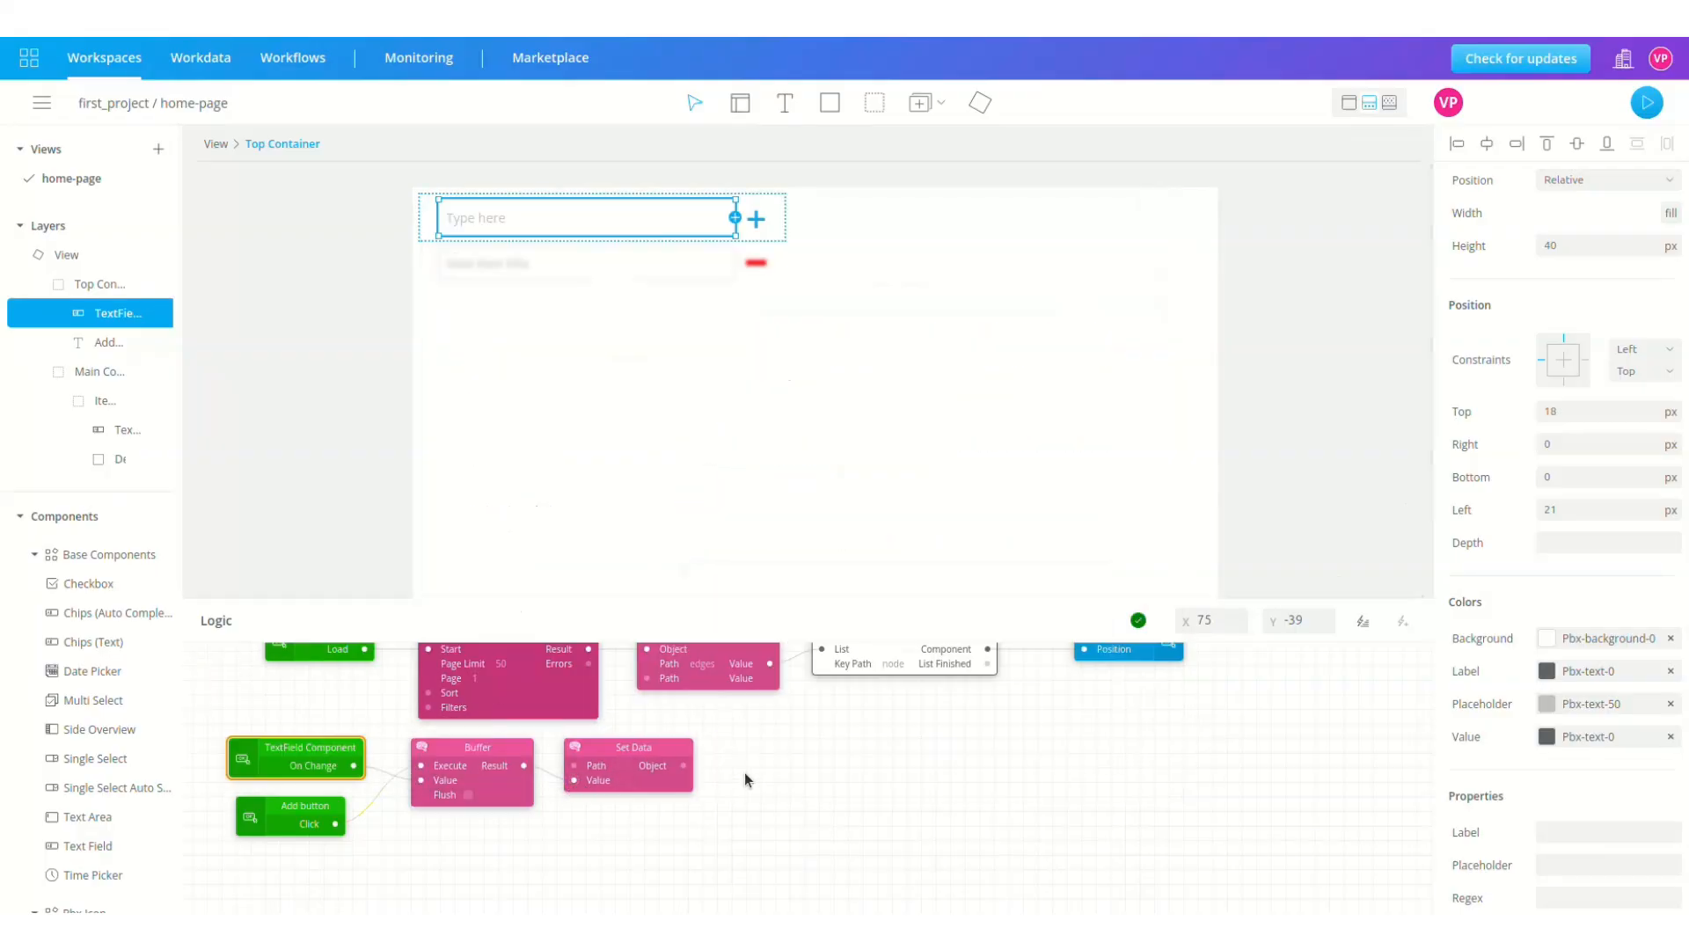
# - Set the Set Data block's path to title
pyautogui.click(615, 765)
pyautogui.write('t')
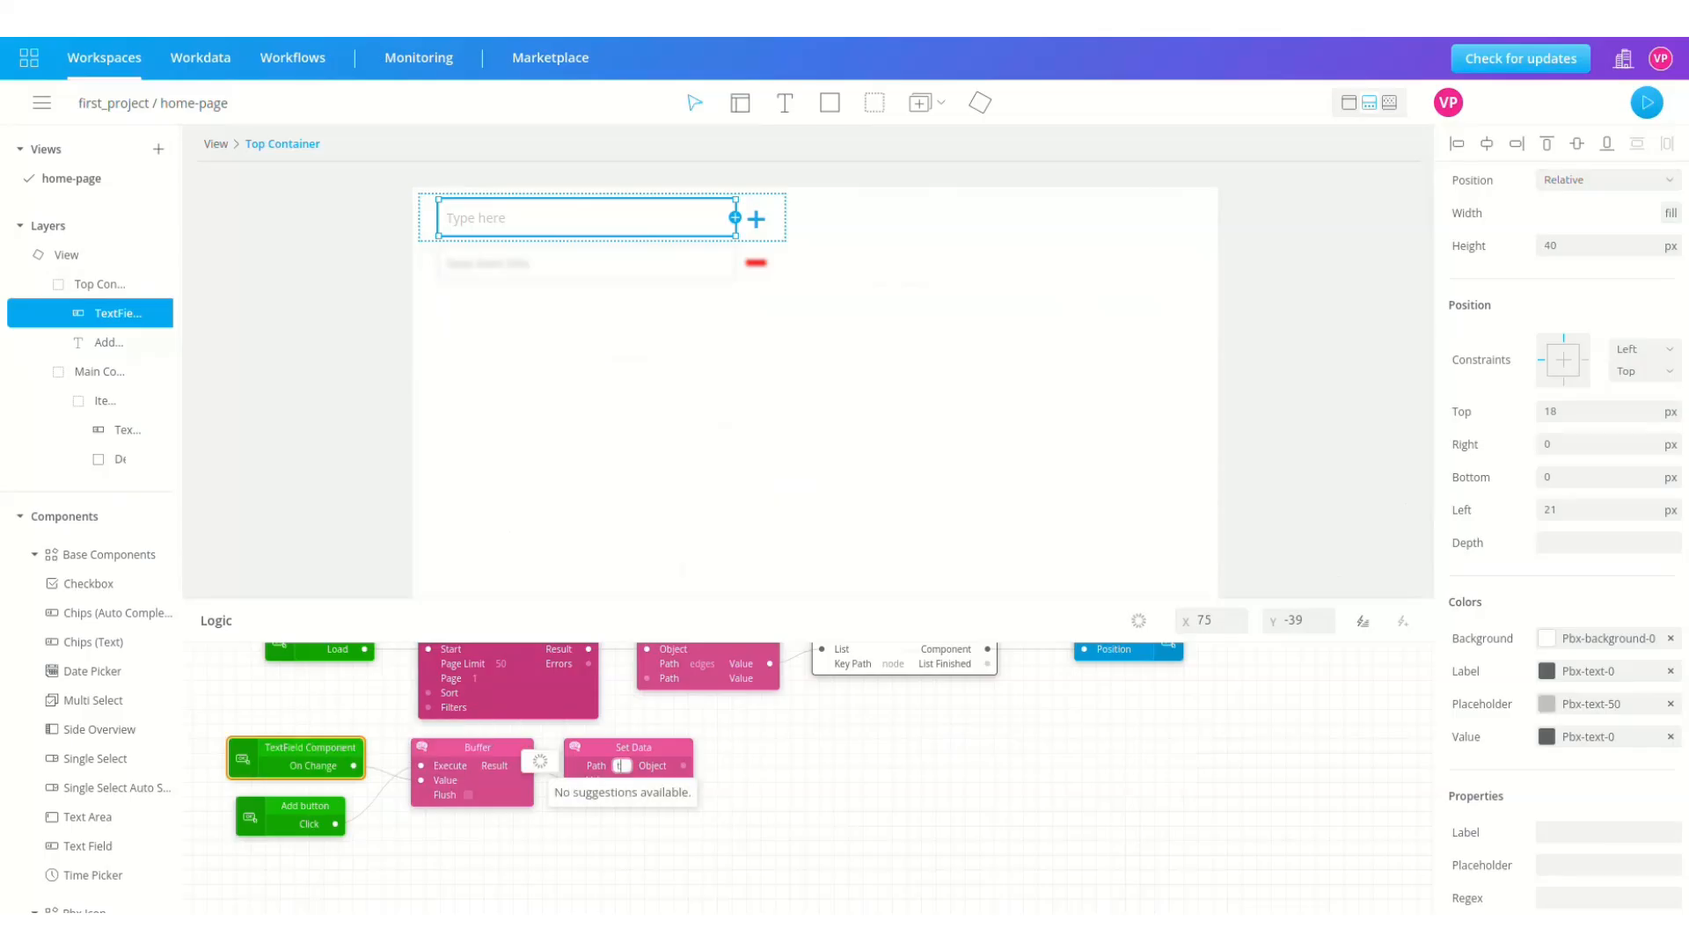
pyautogui.write('itle')
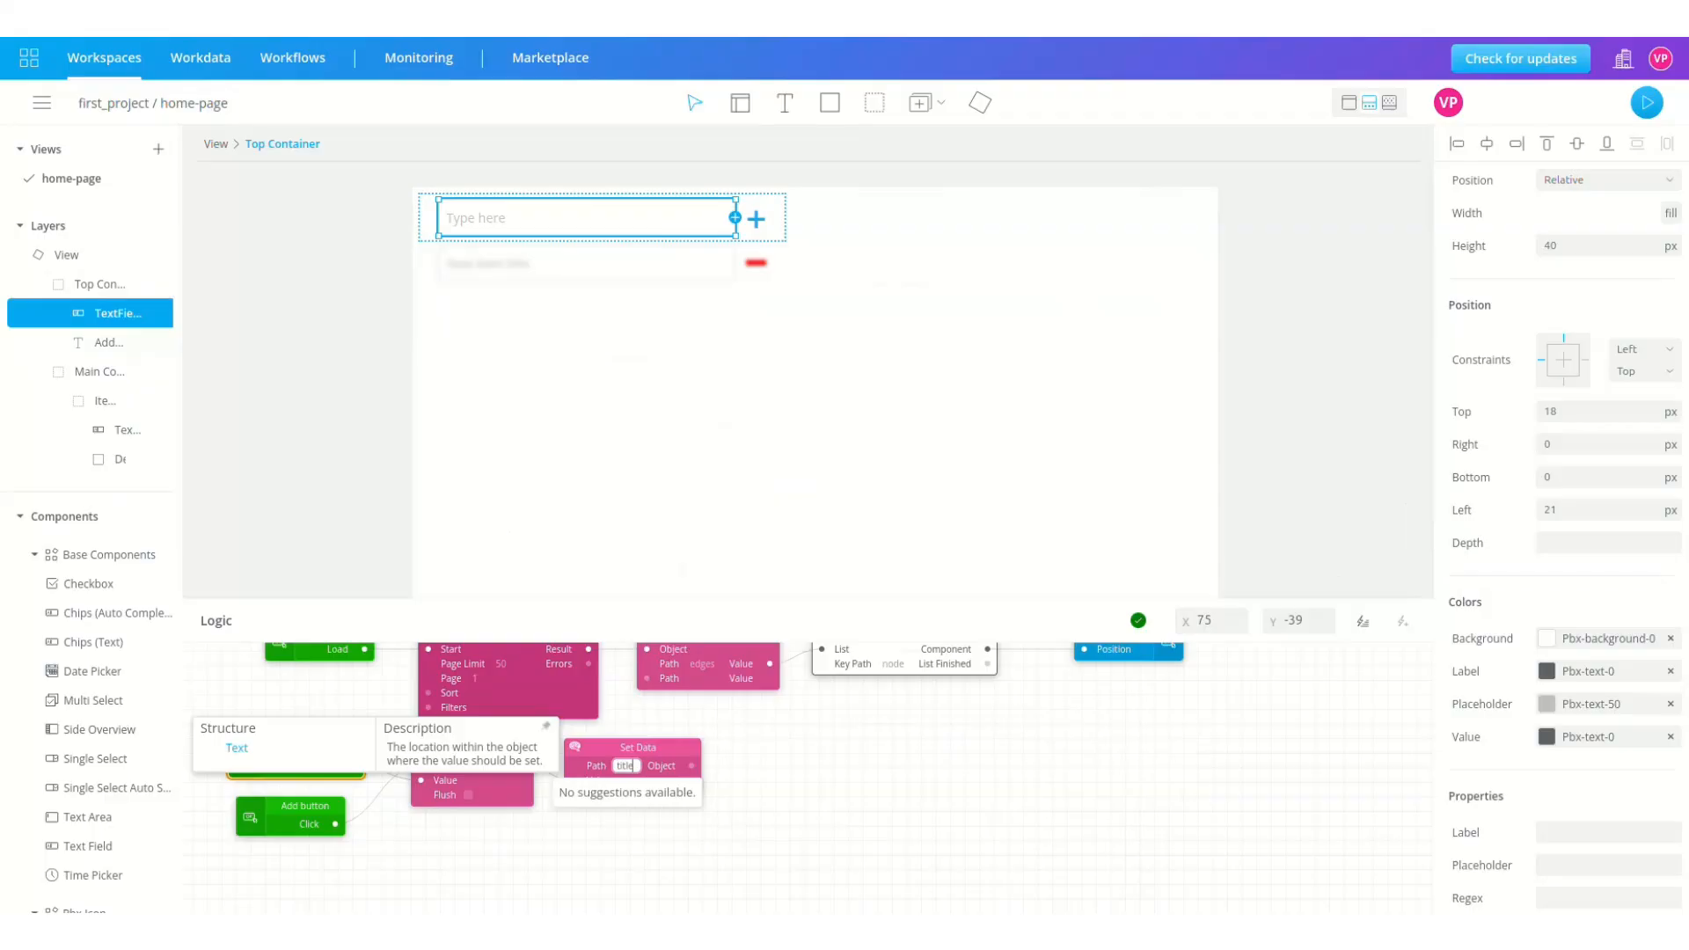
pyautogui.click(805, 798)
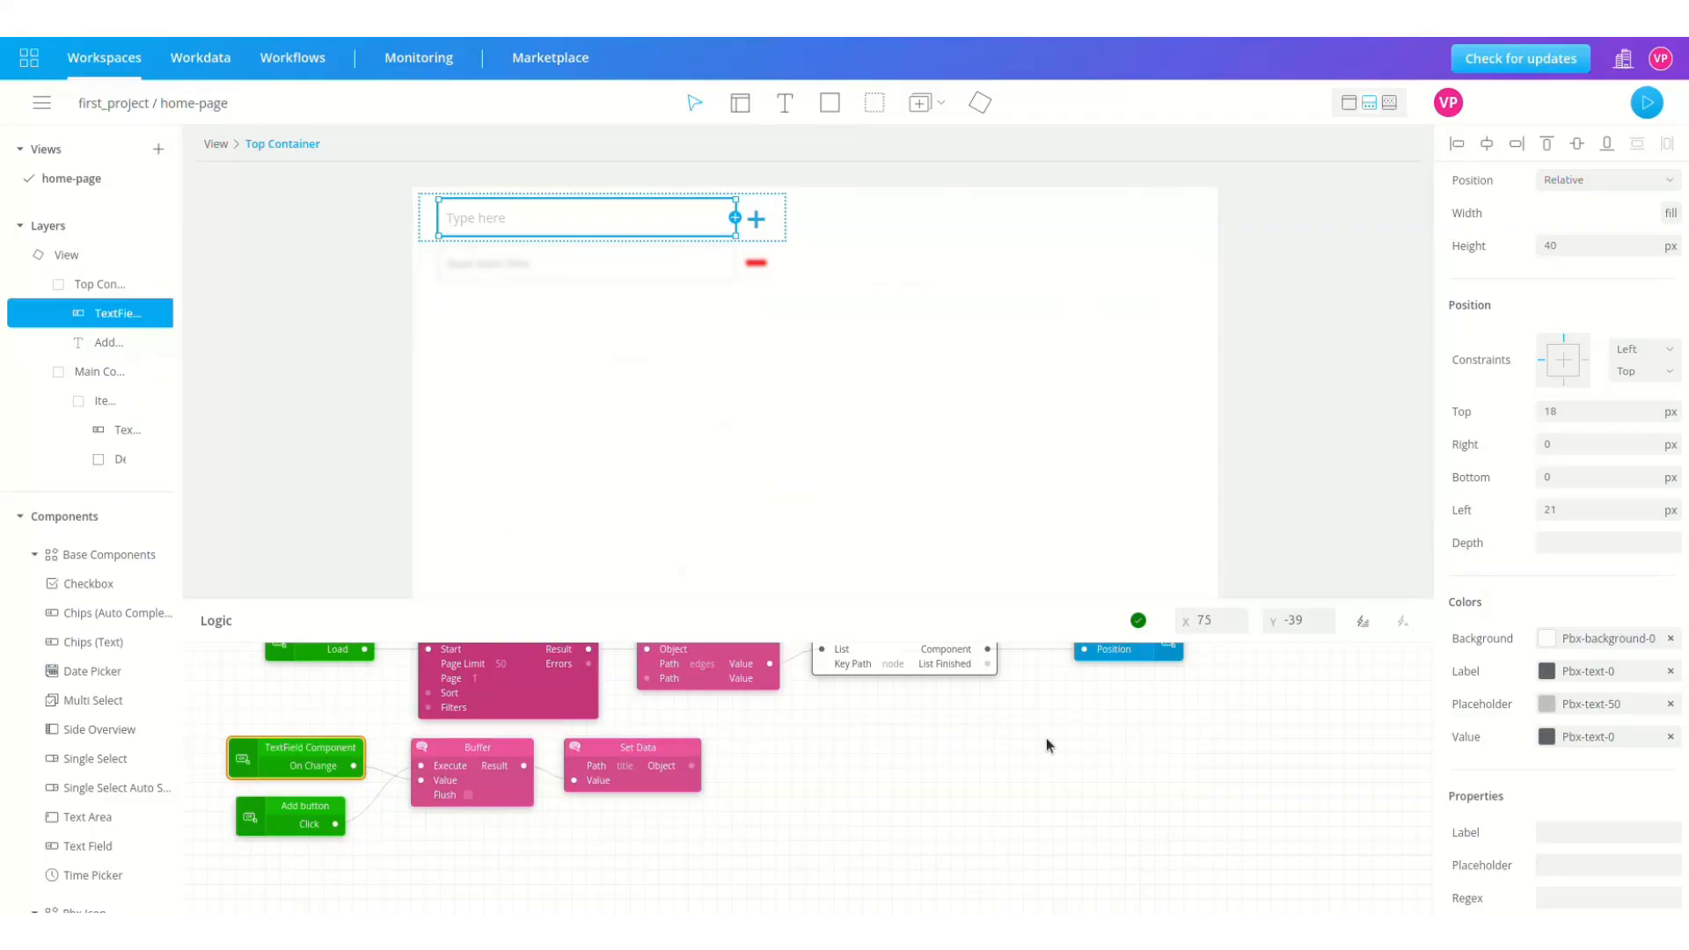
# - Insert a create Mutation for the item_list collection after Set Data and feed its Execute and Item list inputs from the Object output
pyautogui.click(1363, 621)
pyautogui.write('mutat')
pyautogui.click(495, 252)
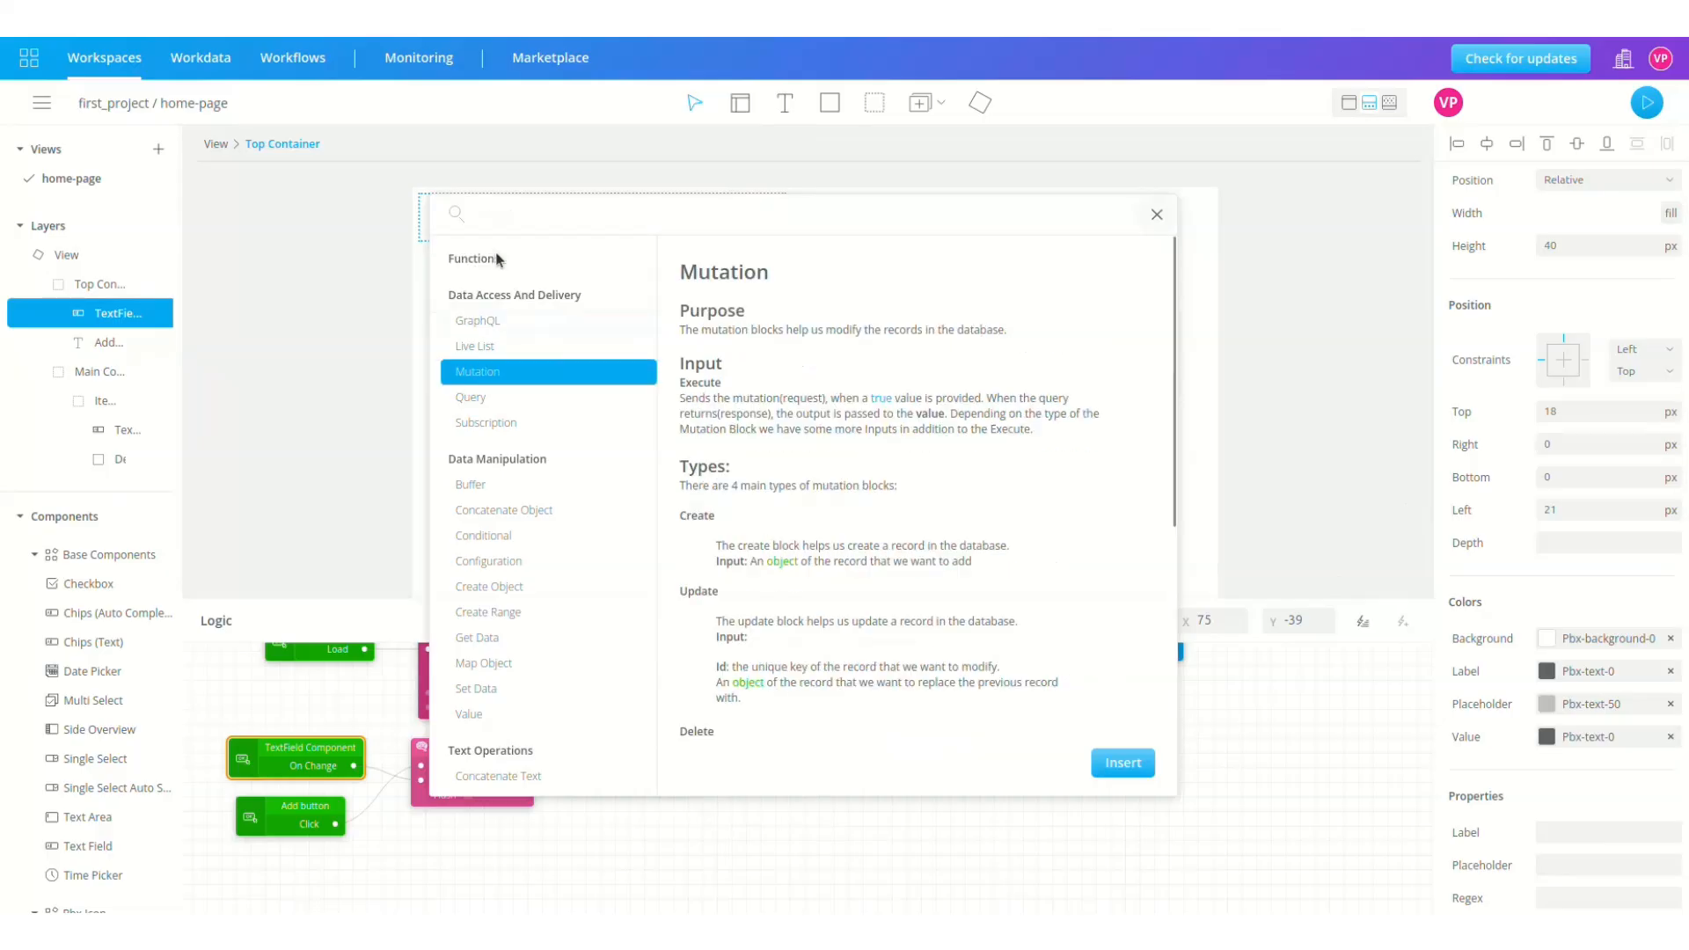
pyautogui.click(1131, 763)
pyautogui.click(532, 294)
pyautogui.click(532, 393)
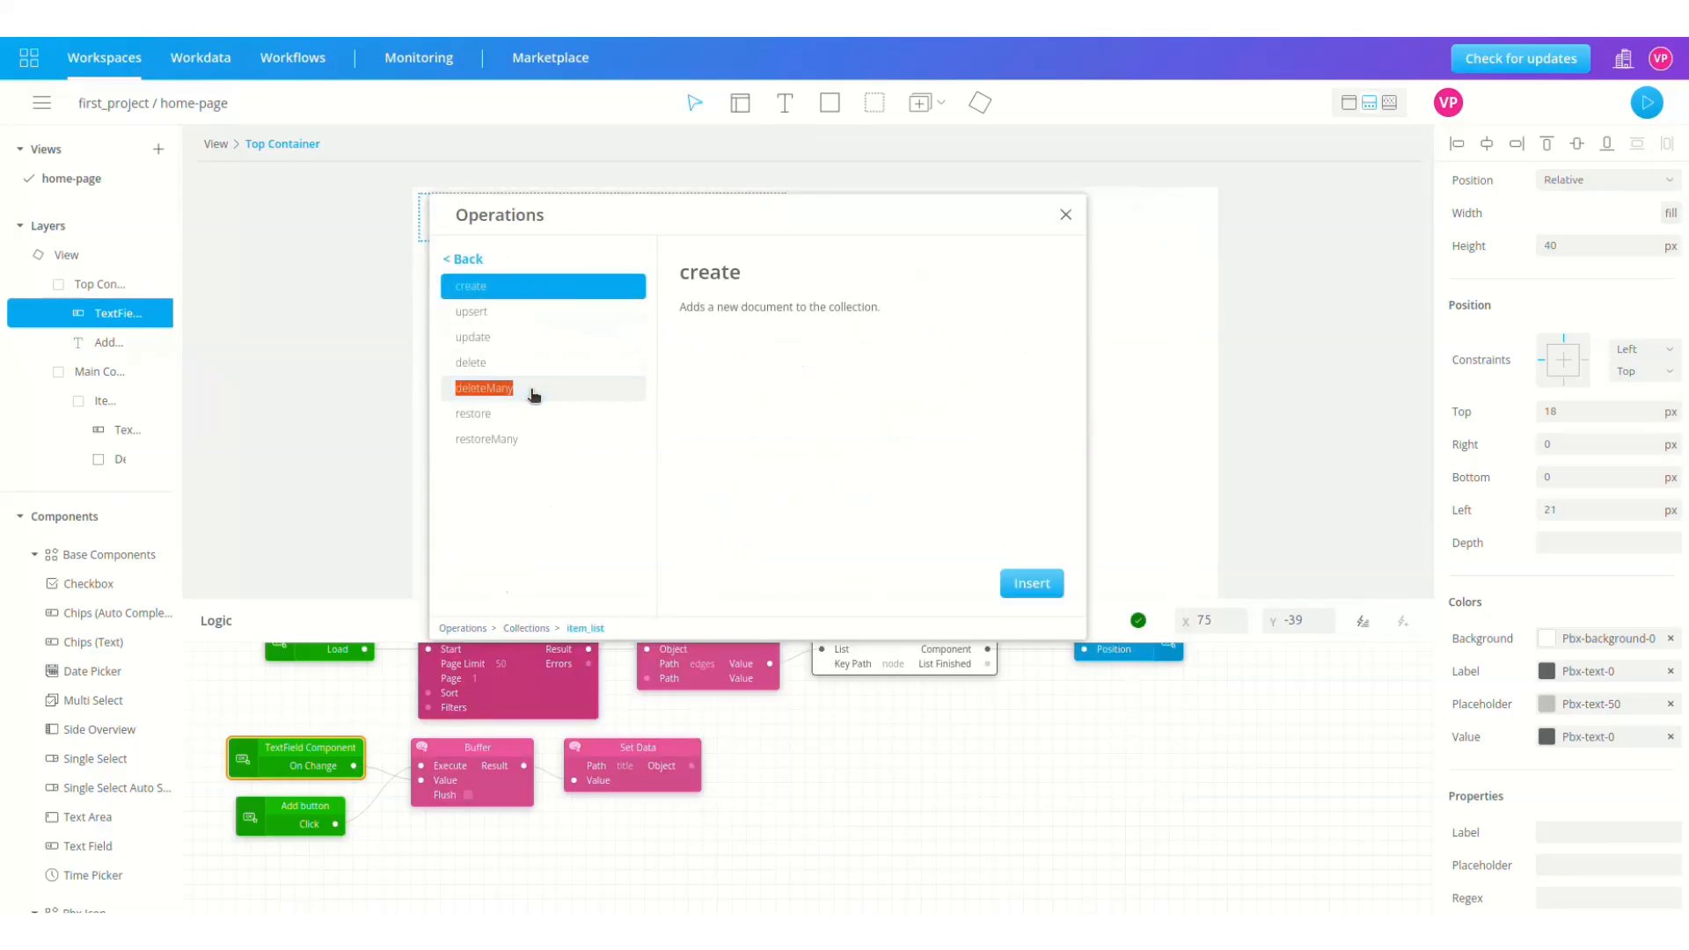
pyautogui.click(1025, 583)
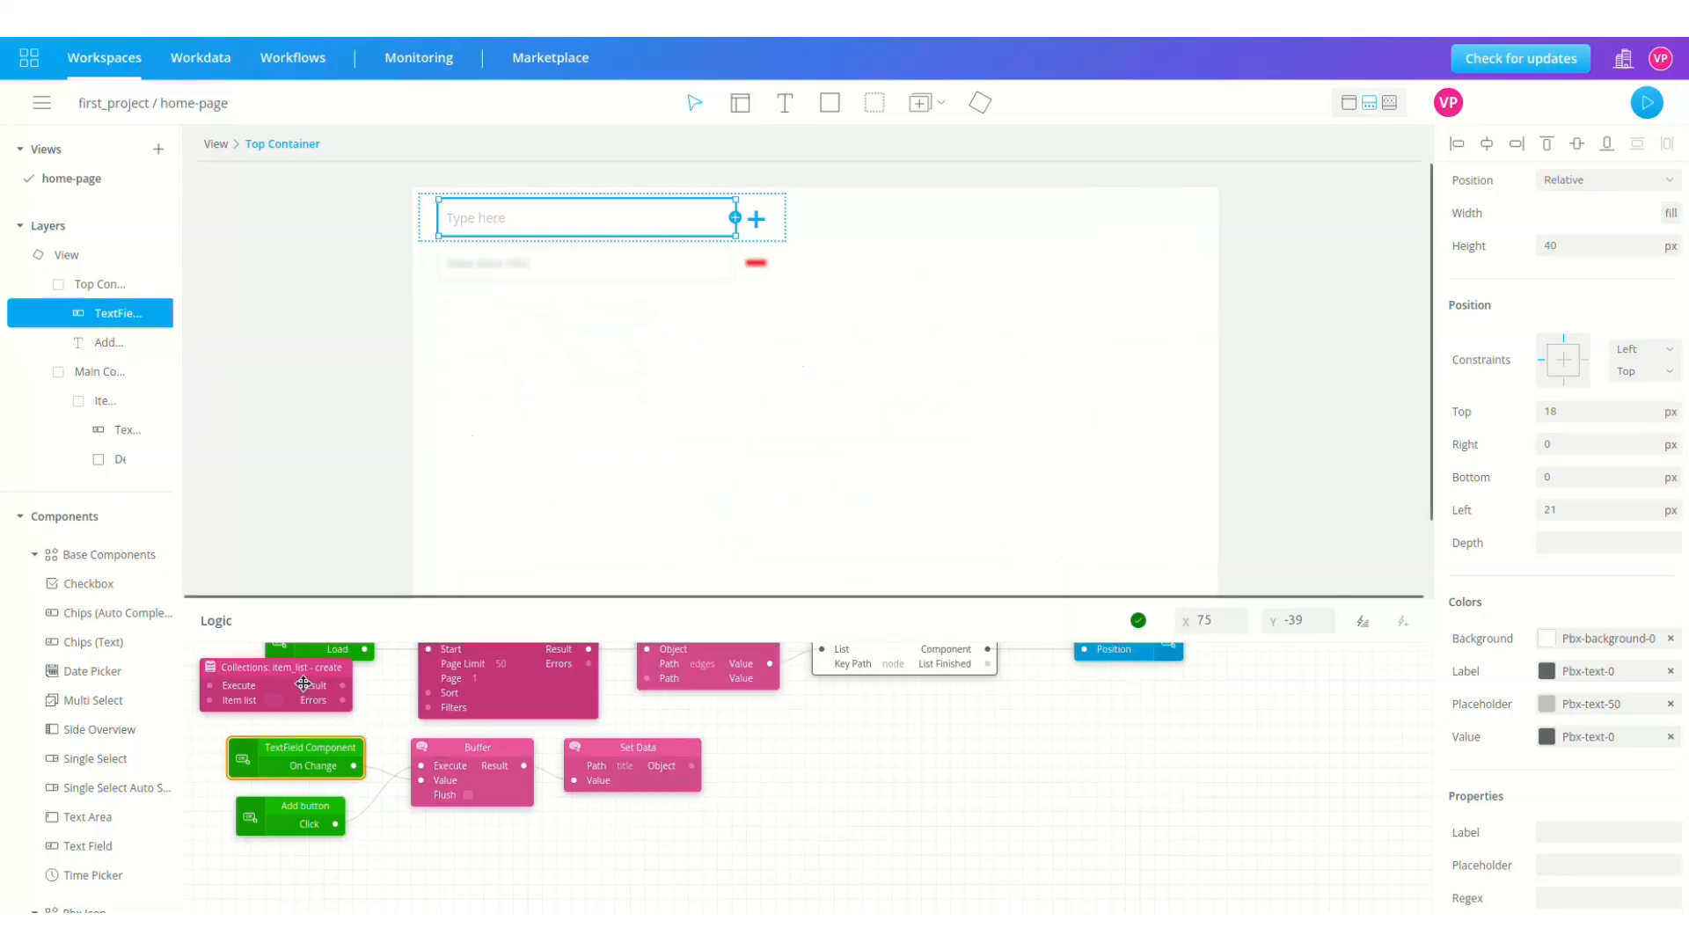
pyautogui.click(817, 752)
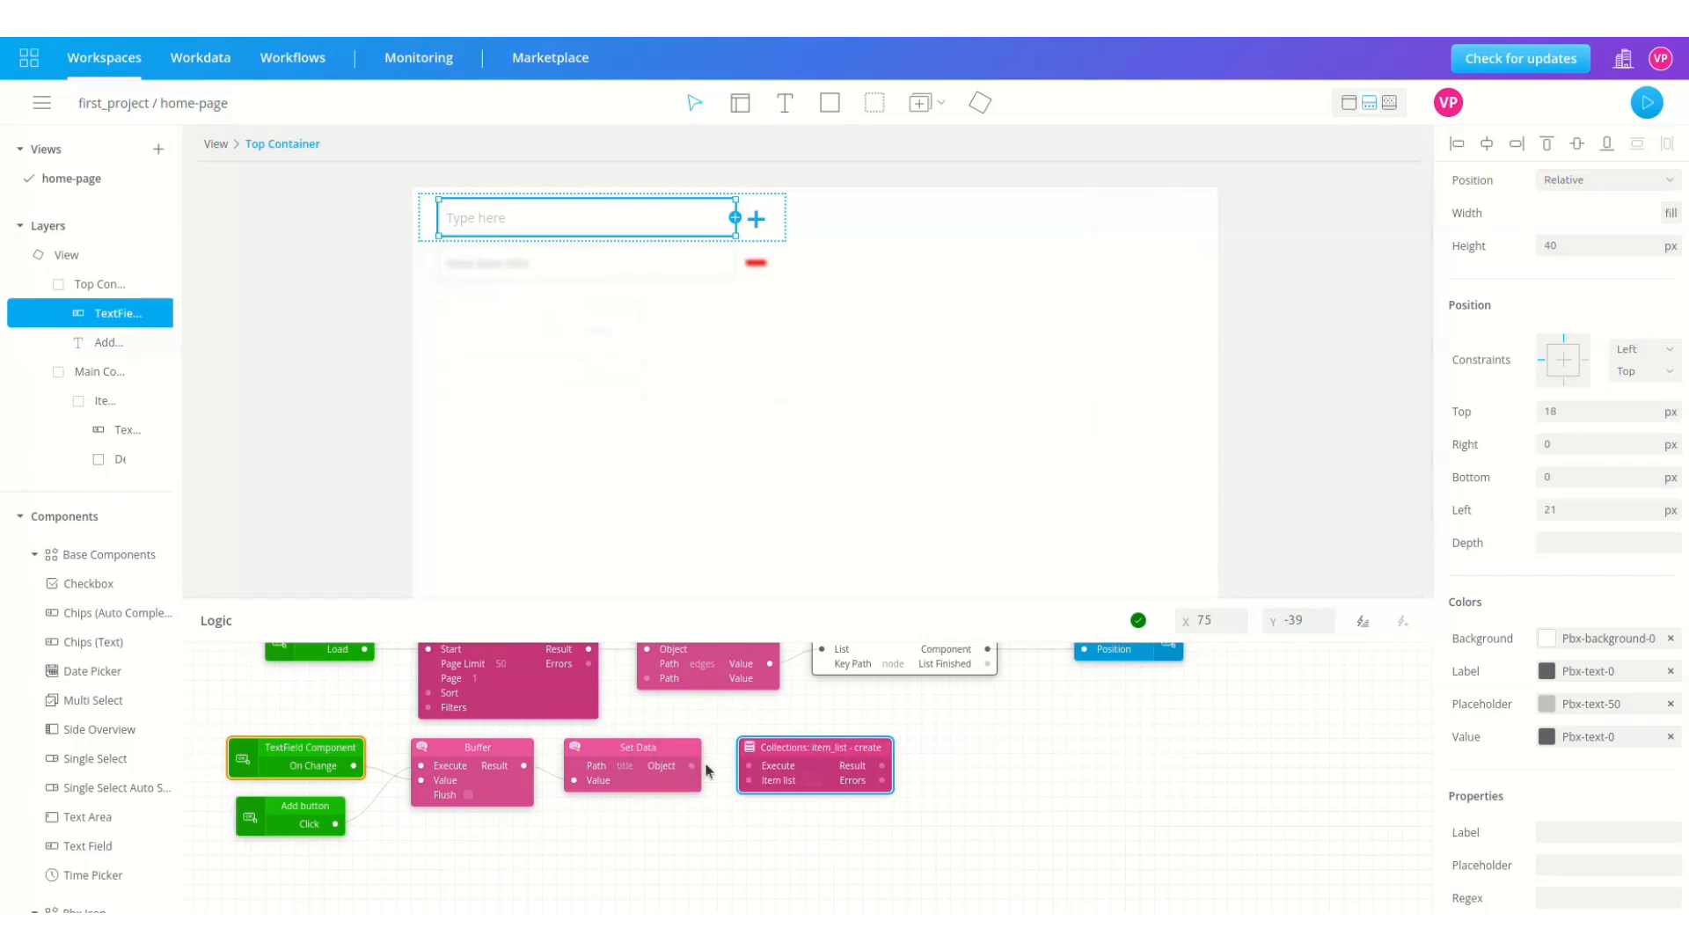
pyautogui.moveTo(692, 766); pyautogui.dragTo(751, 766)
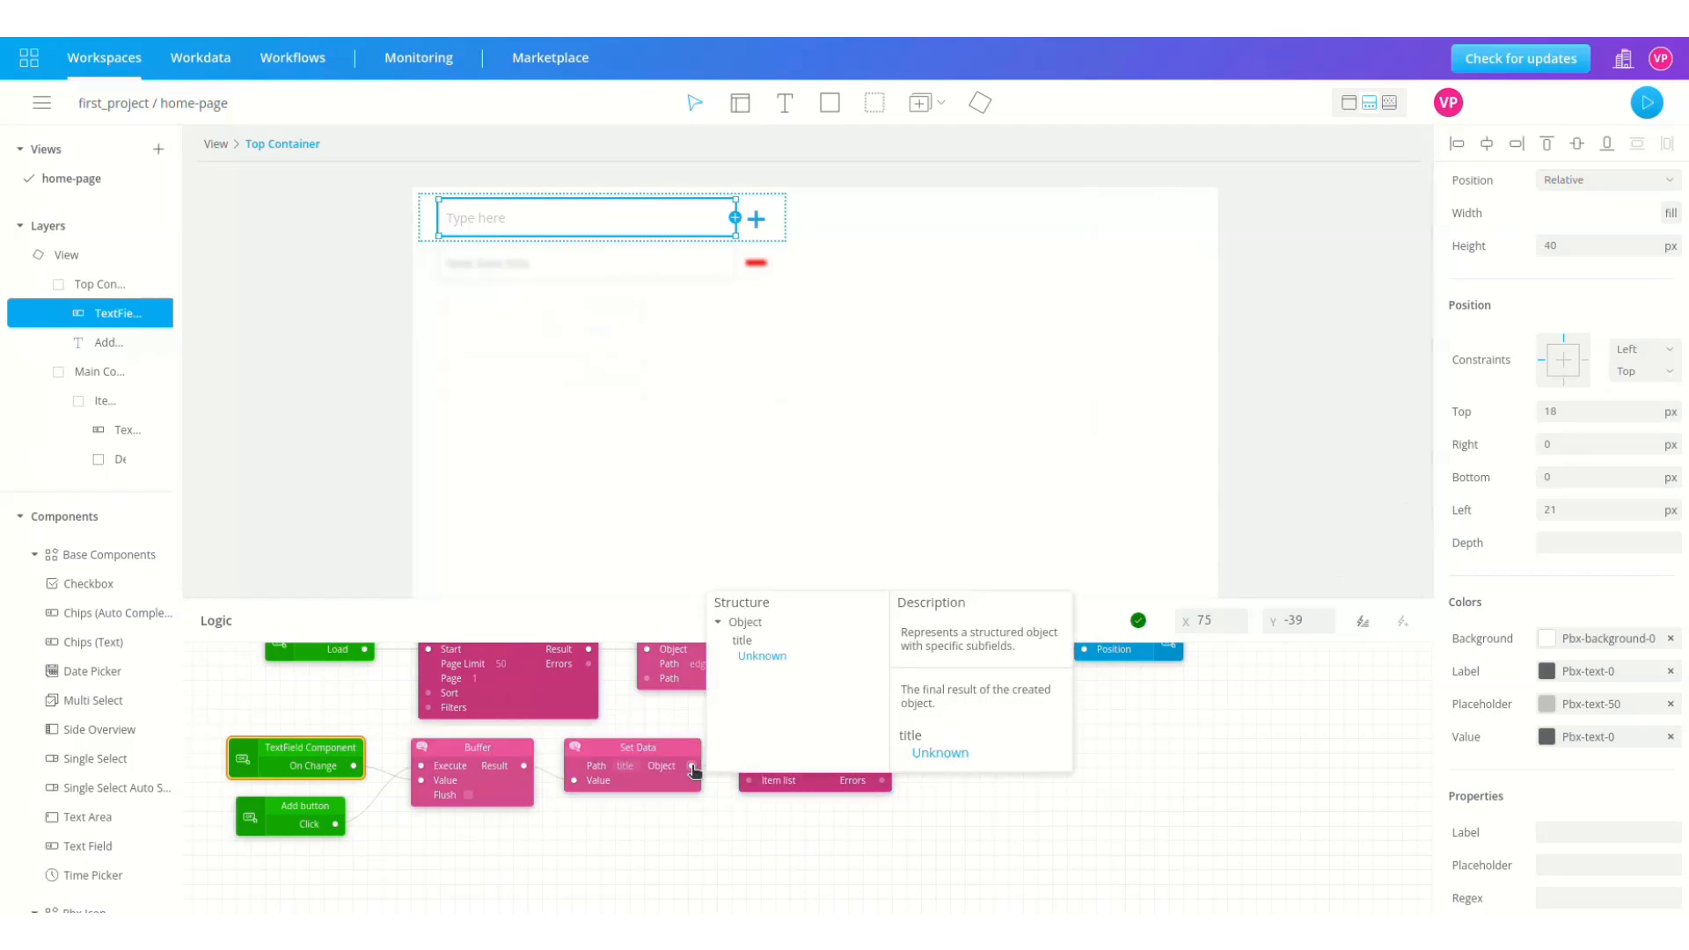
# - Insert a Value block after the item_list create block and trigger its Execute from the create block's Result
pyautogui.click(1361, 623)
pyautogui.write('value')
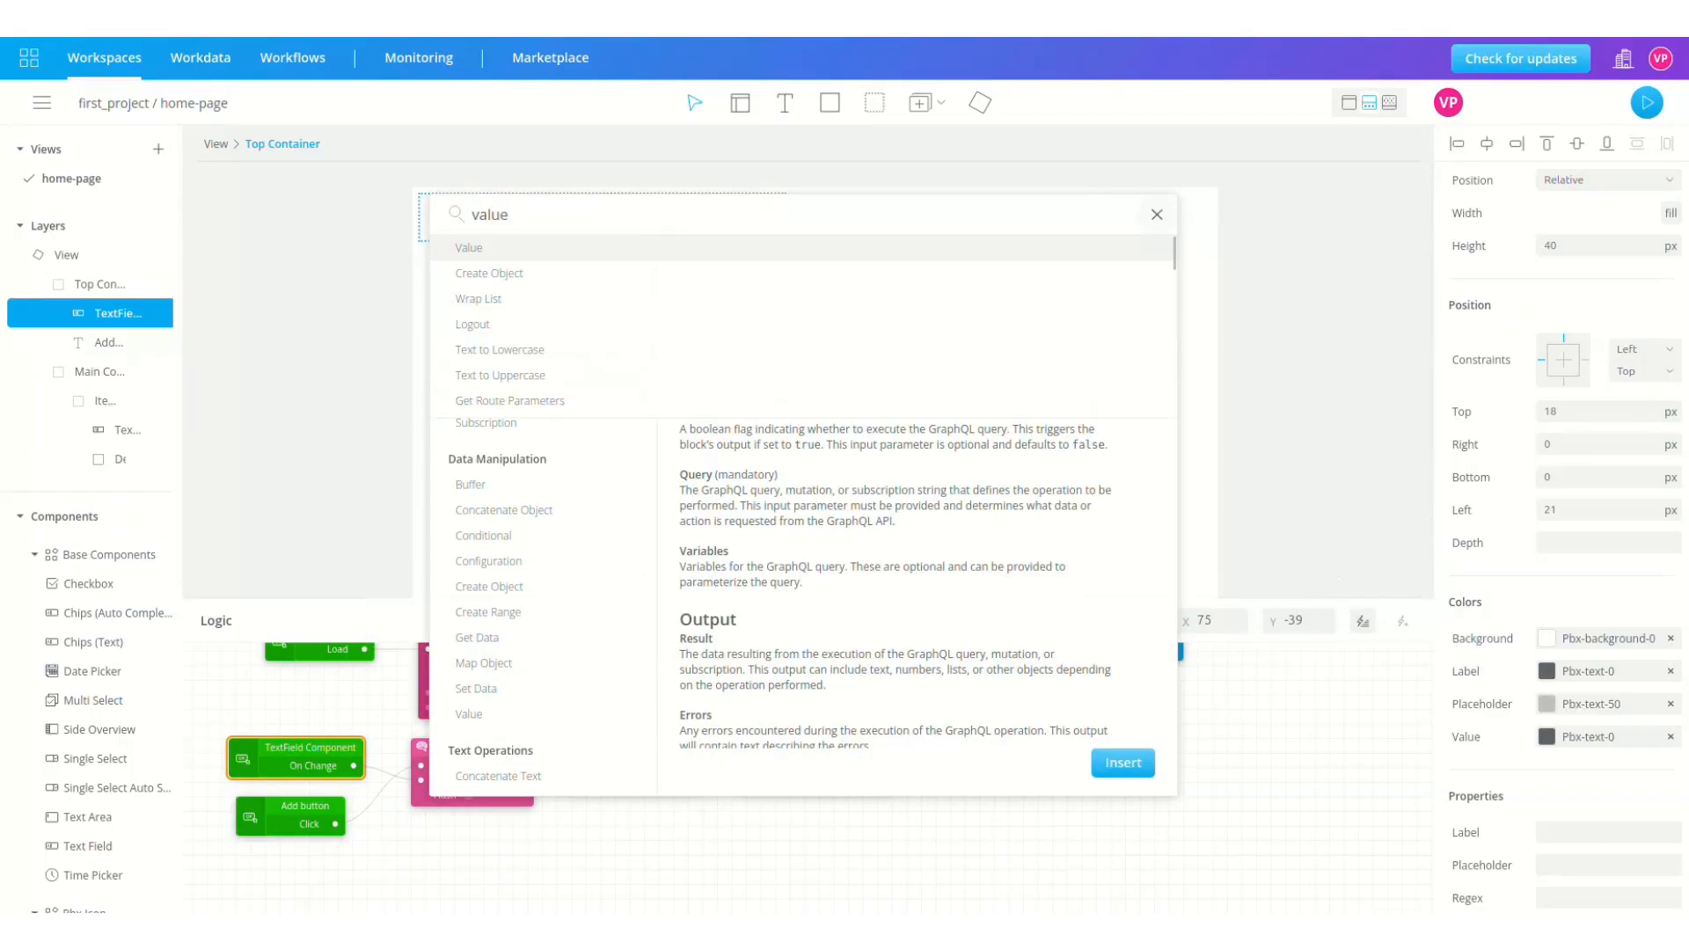
pyautogui.click(599, 247)
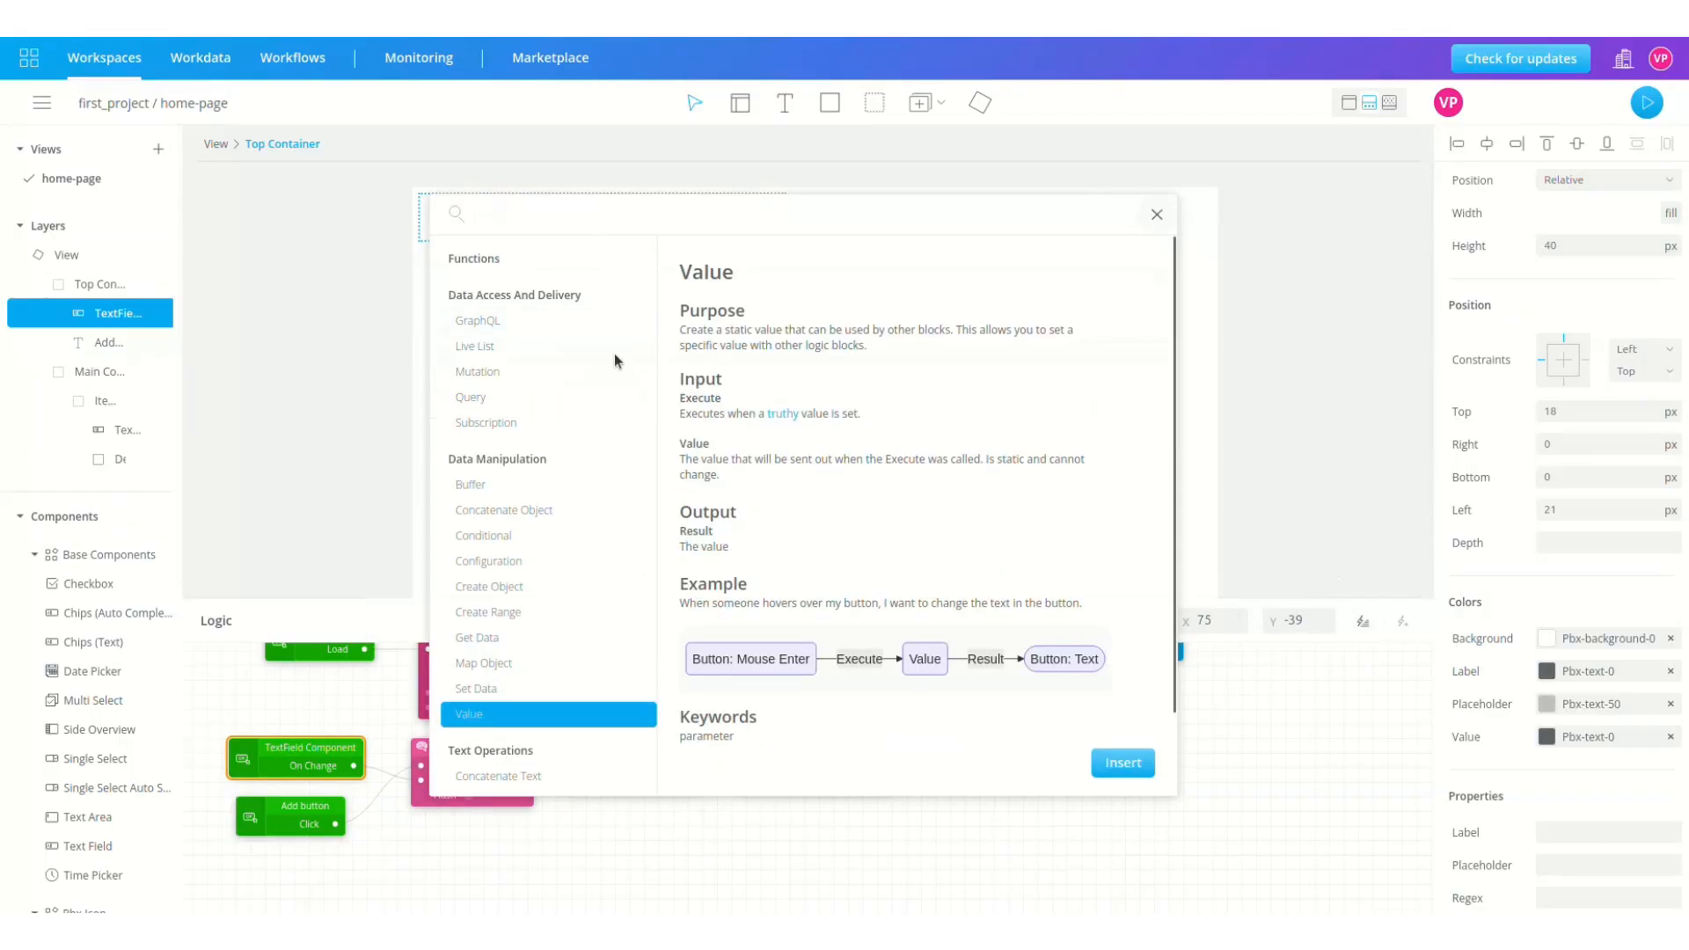
pyautogui.click(1123, 763)
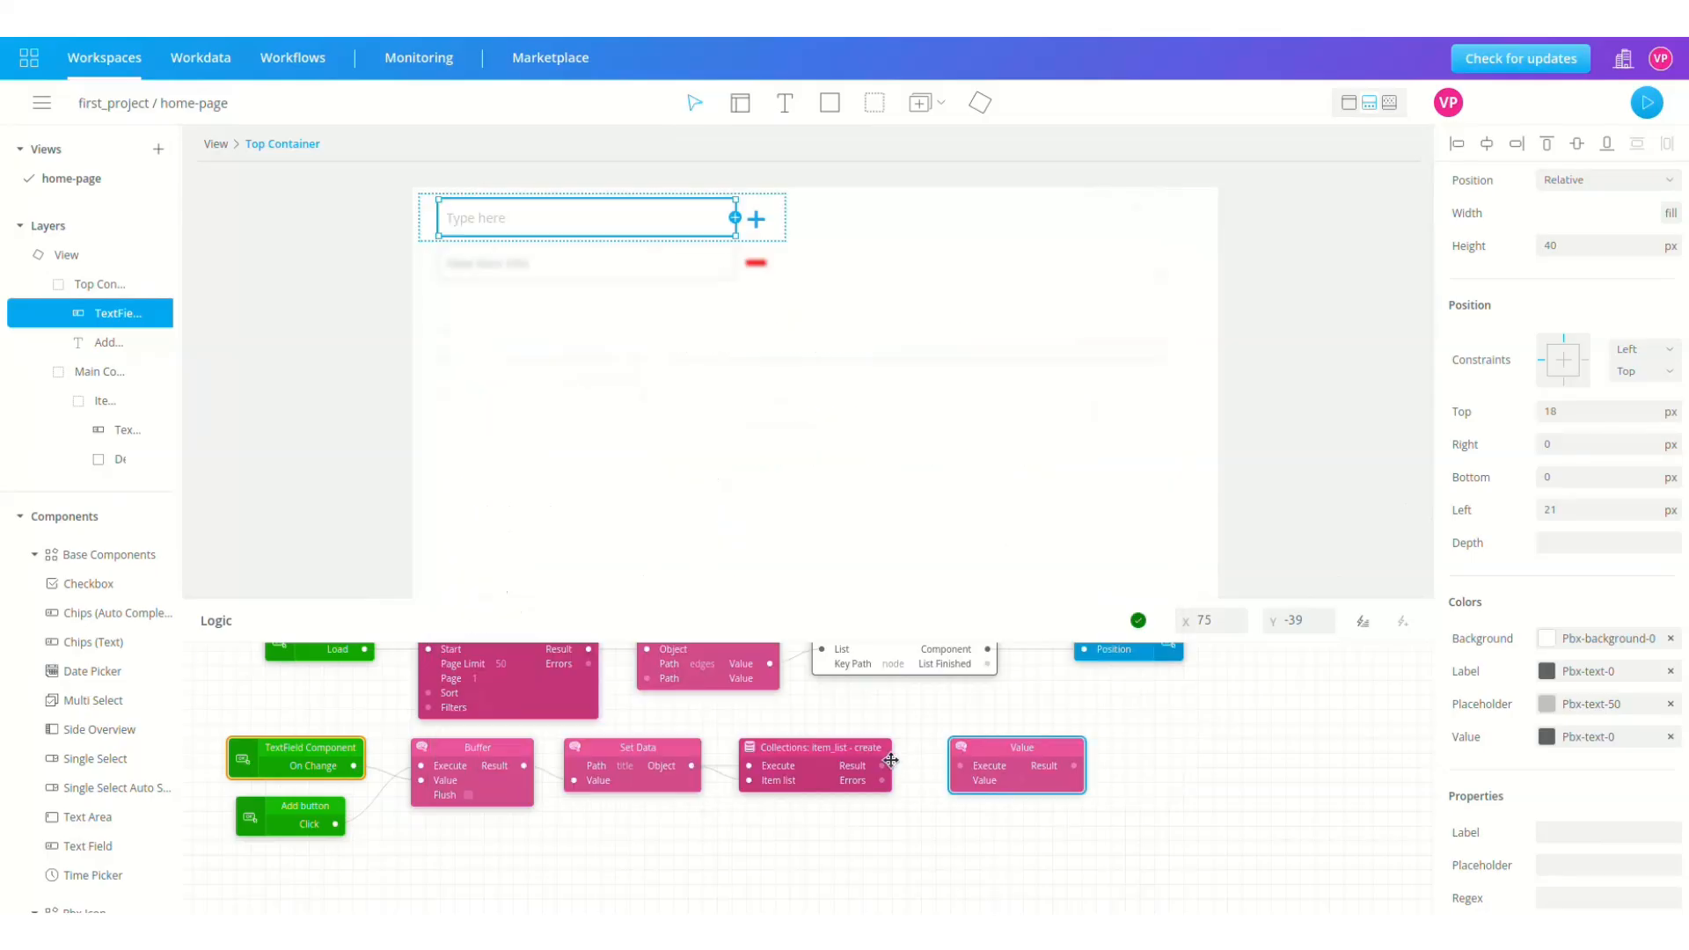
pyautogui.moveTo(882, 765); pyautogui.dragTo(961, 768)
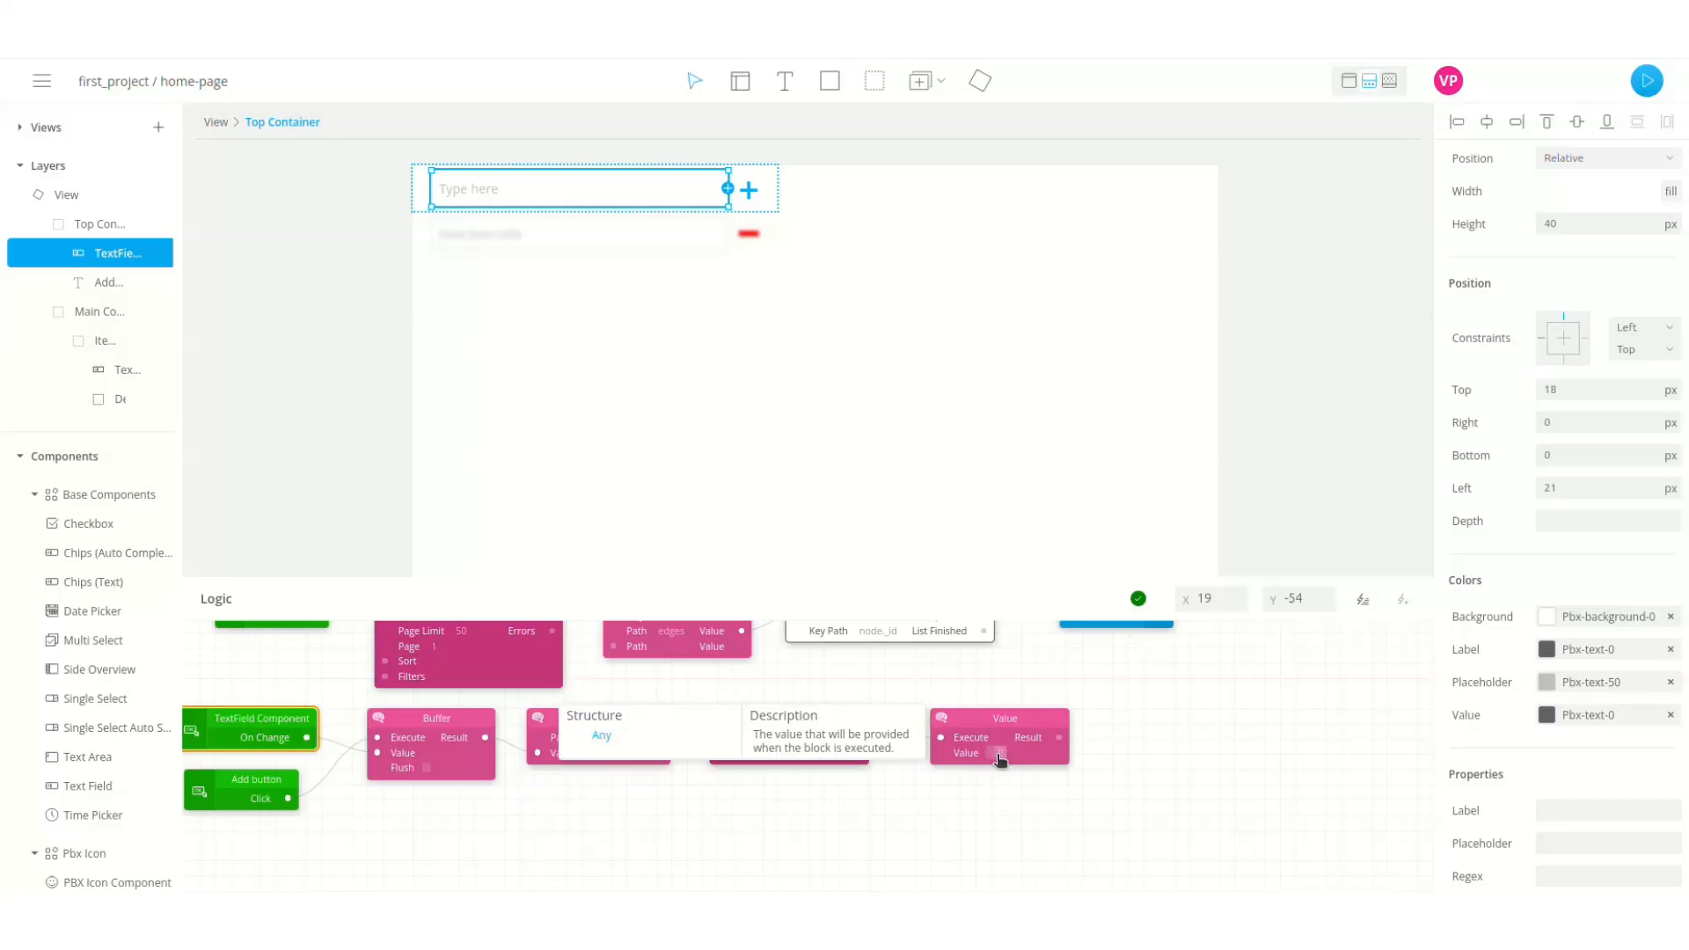
# - Save an empty value in the Value block and bind its Result to the top text field's Value property
pyautogui.click(999, 754)
pyautogui.click(322, 215)
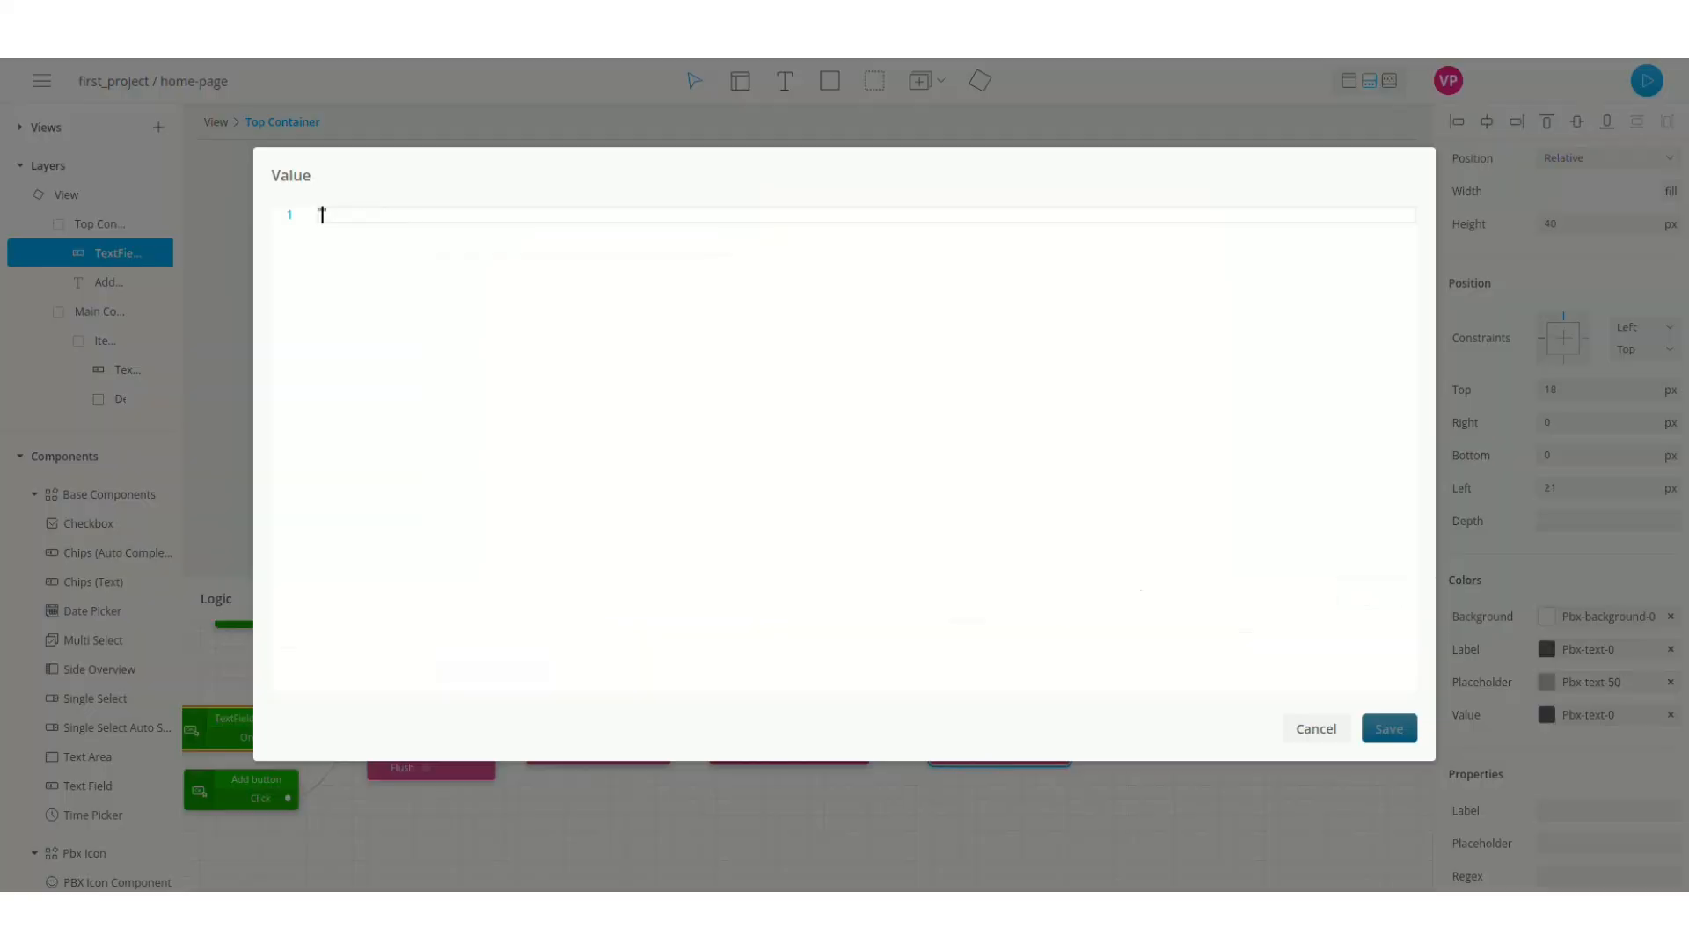
pyautogui.click(1386, 727)
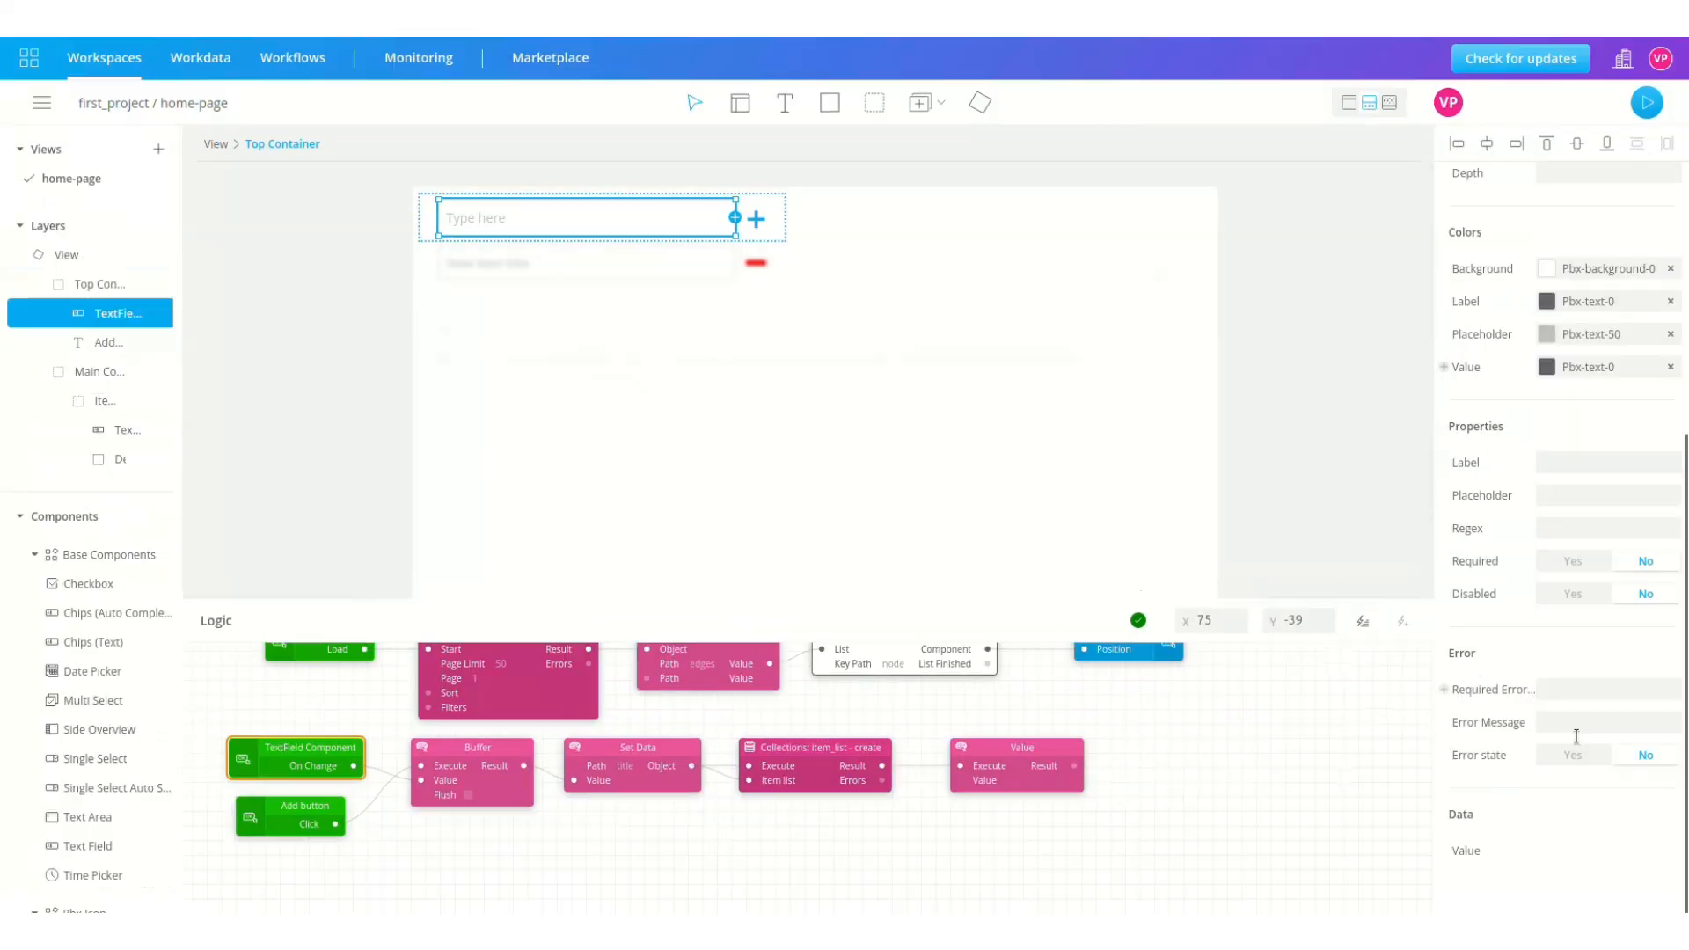
pyautogui.moveTo(1073, 768); pyautogui.dragTo(1444, 895)
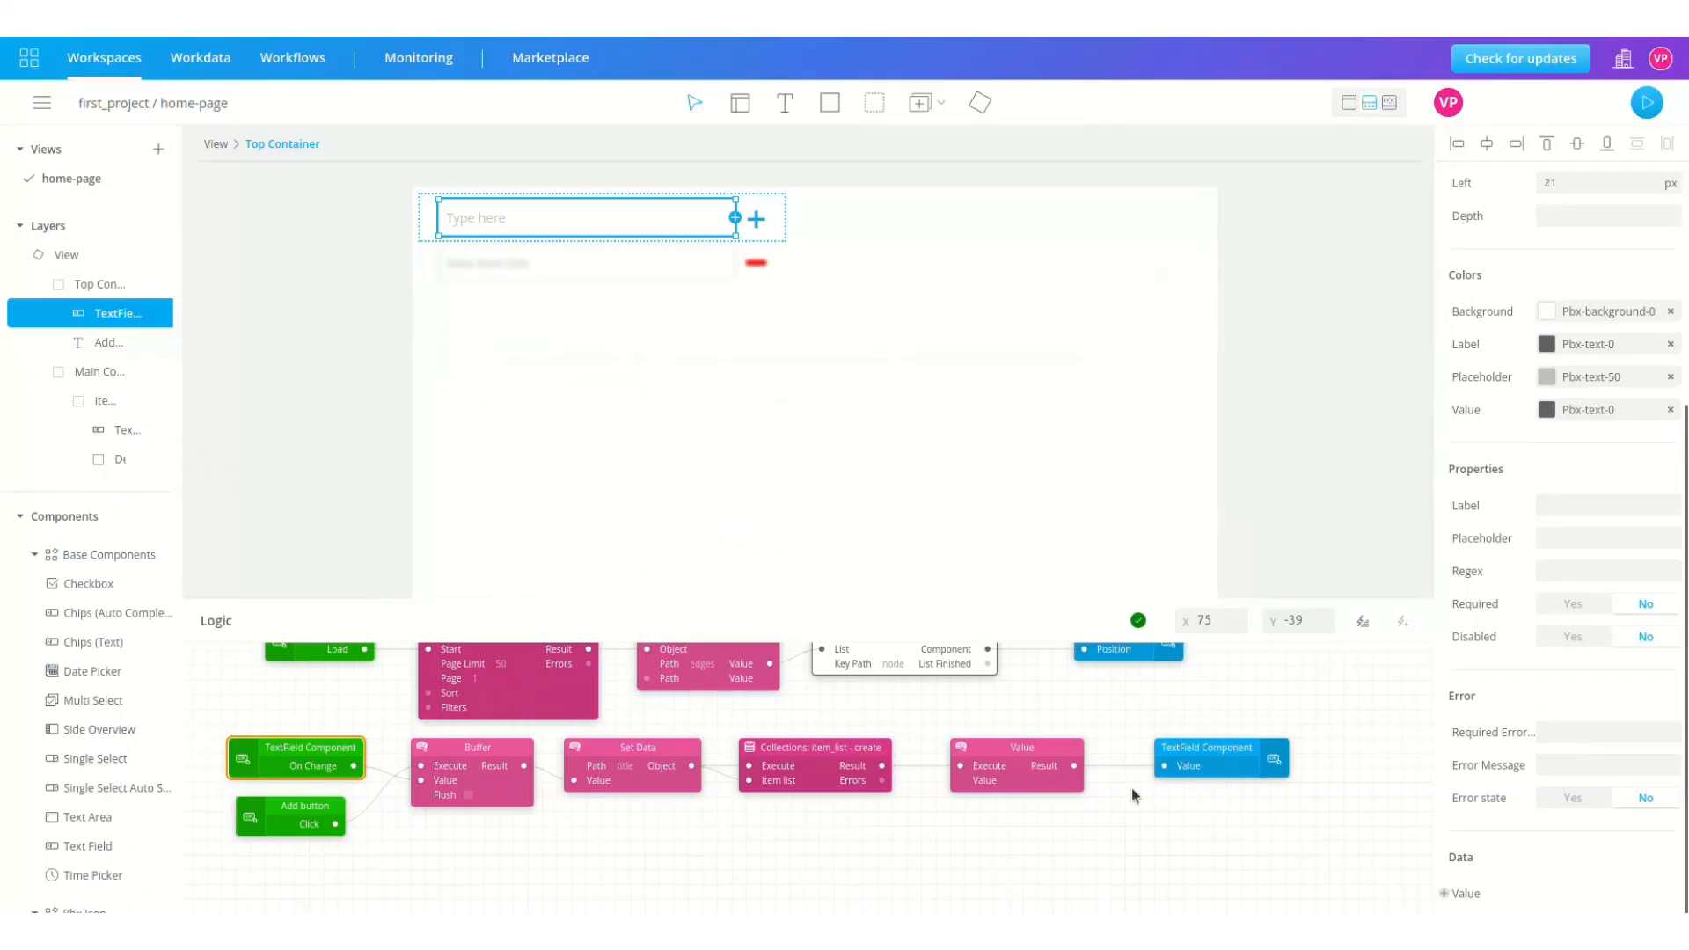
# - Run the app preview and add a list entry titled "Second item"
pyautogui.click(1311, 479)
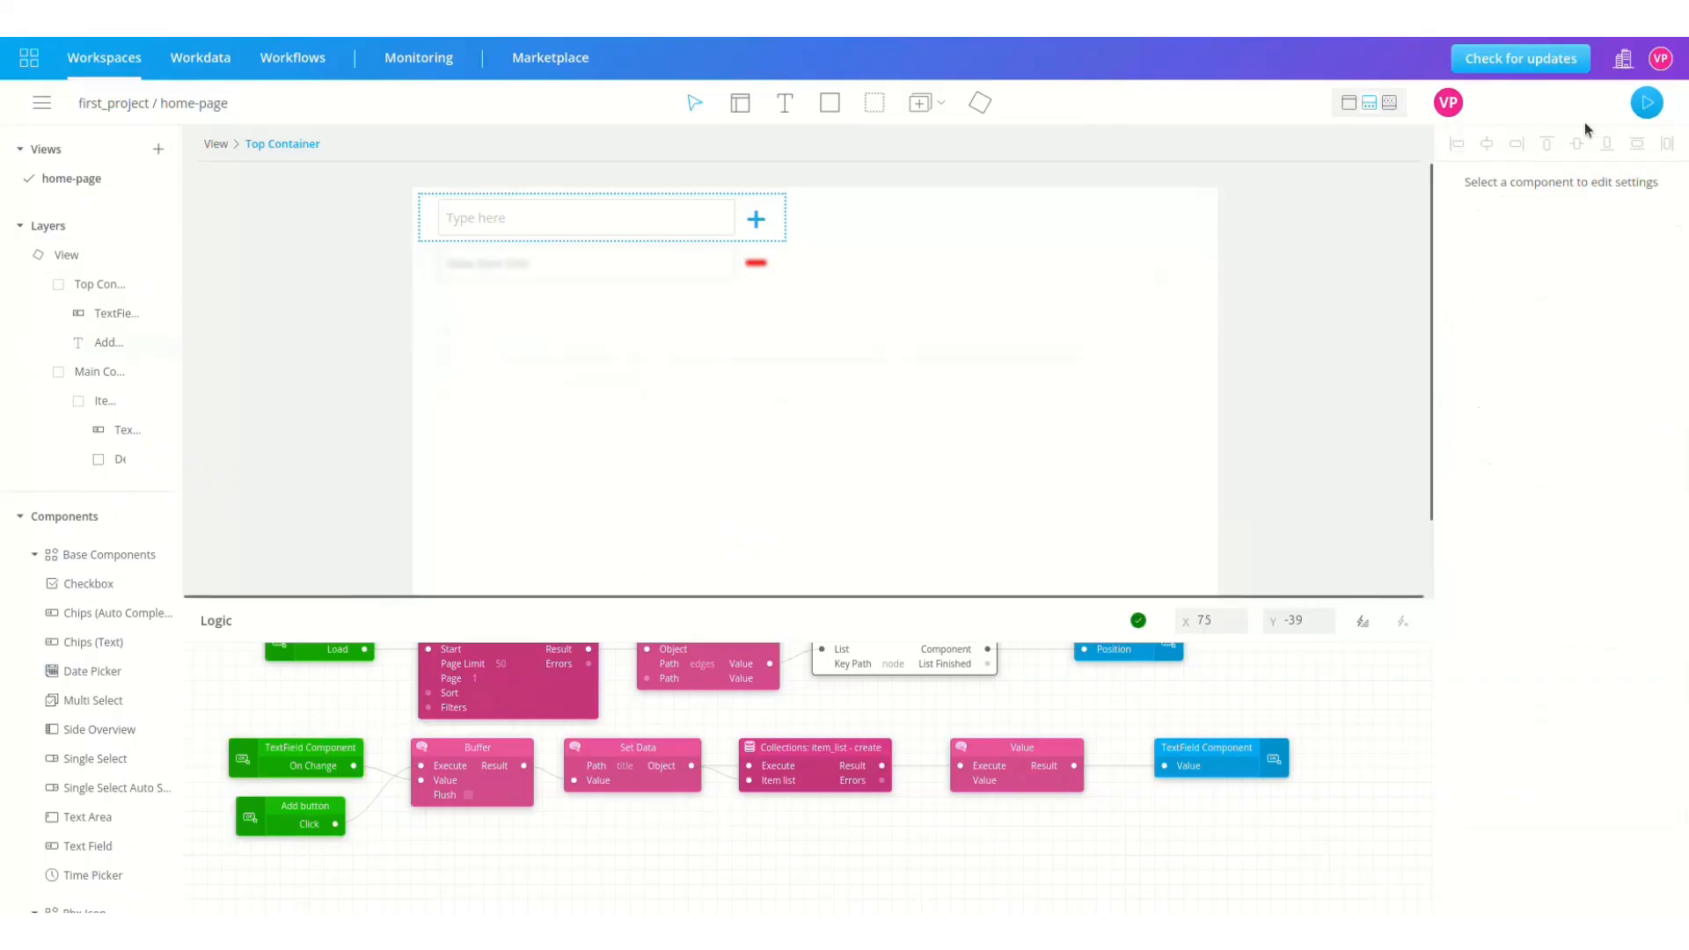
pyautogui.click(1644, 105)
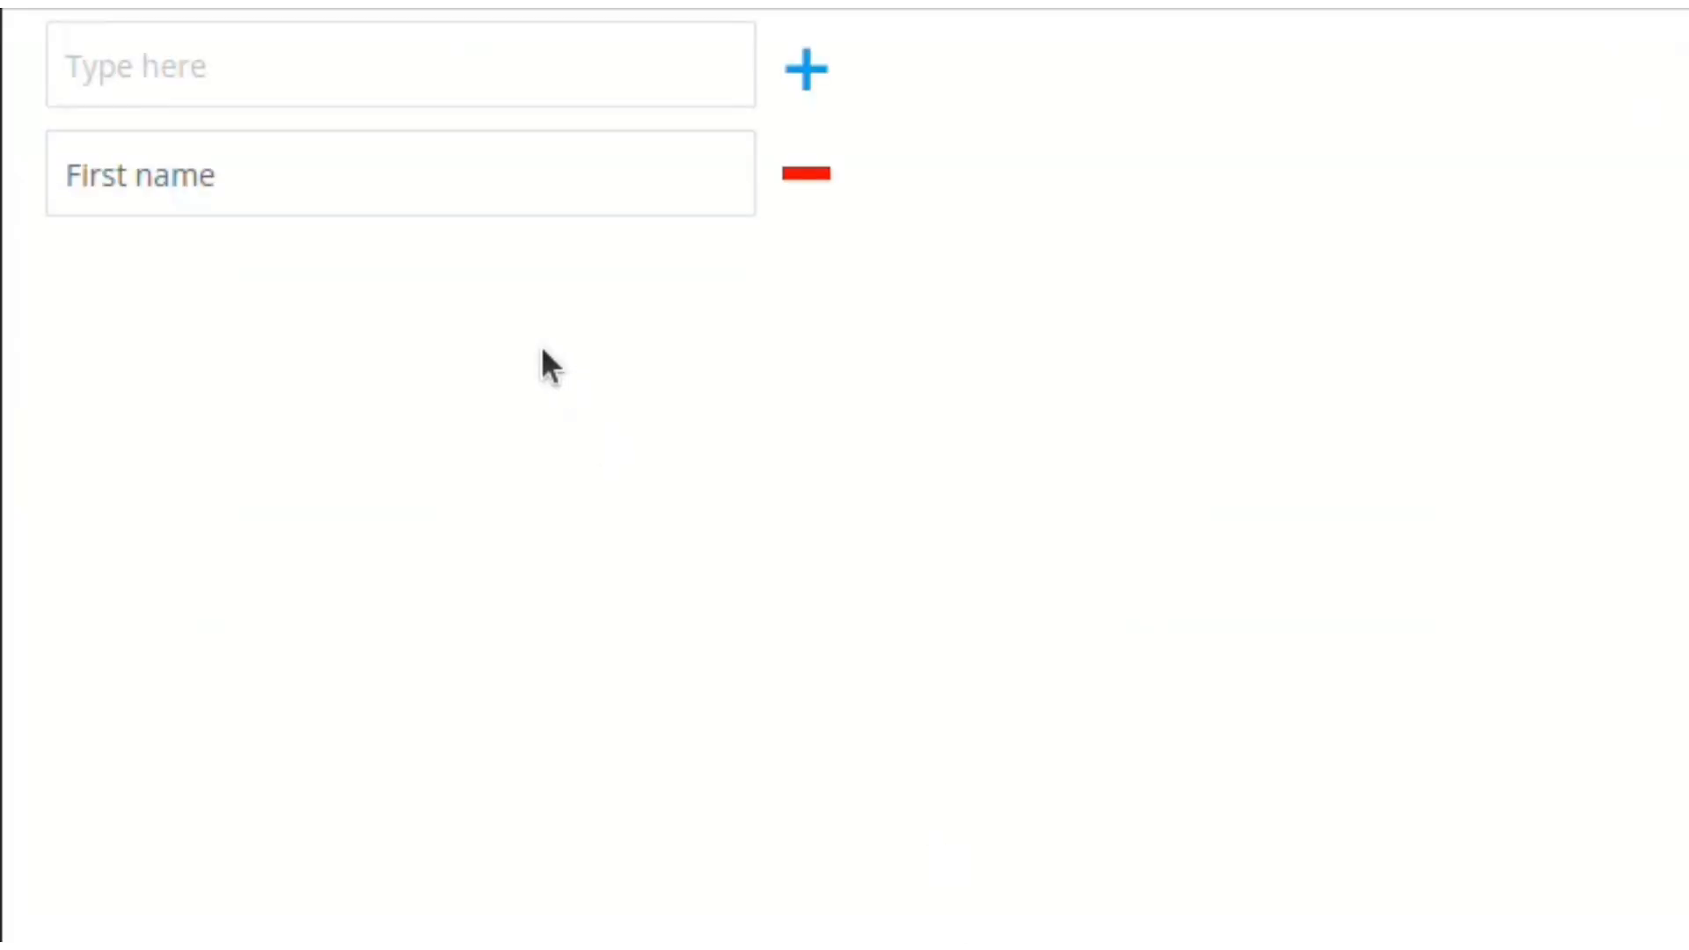
pyautogui.click(197, 65)
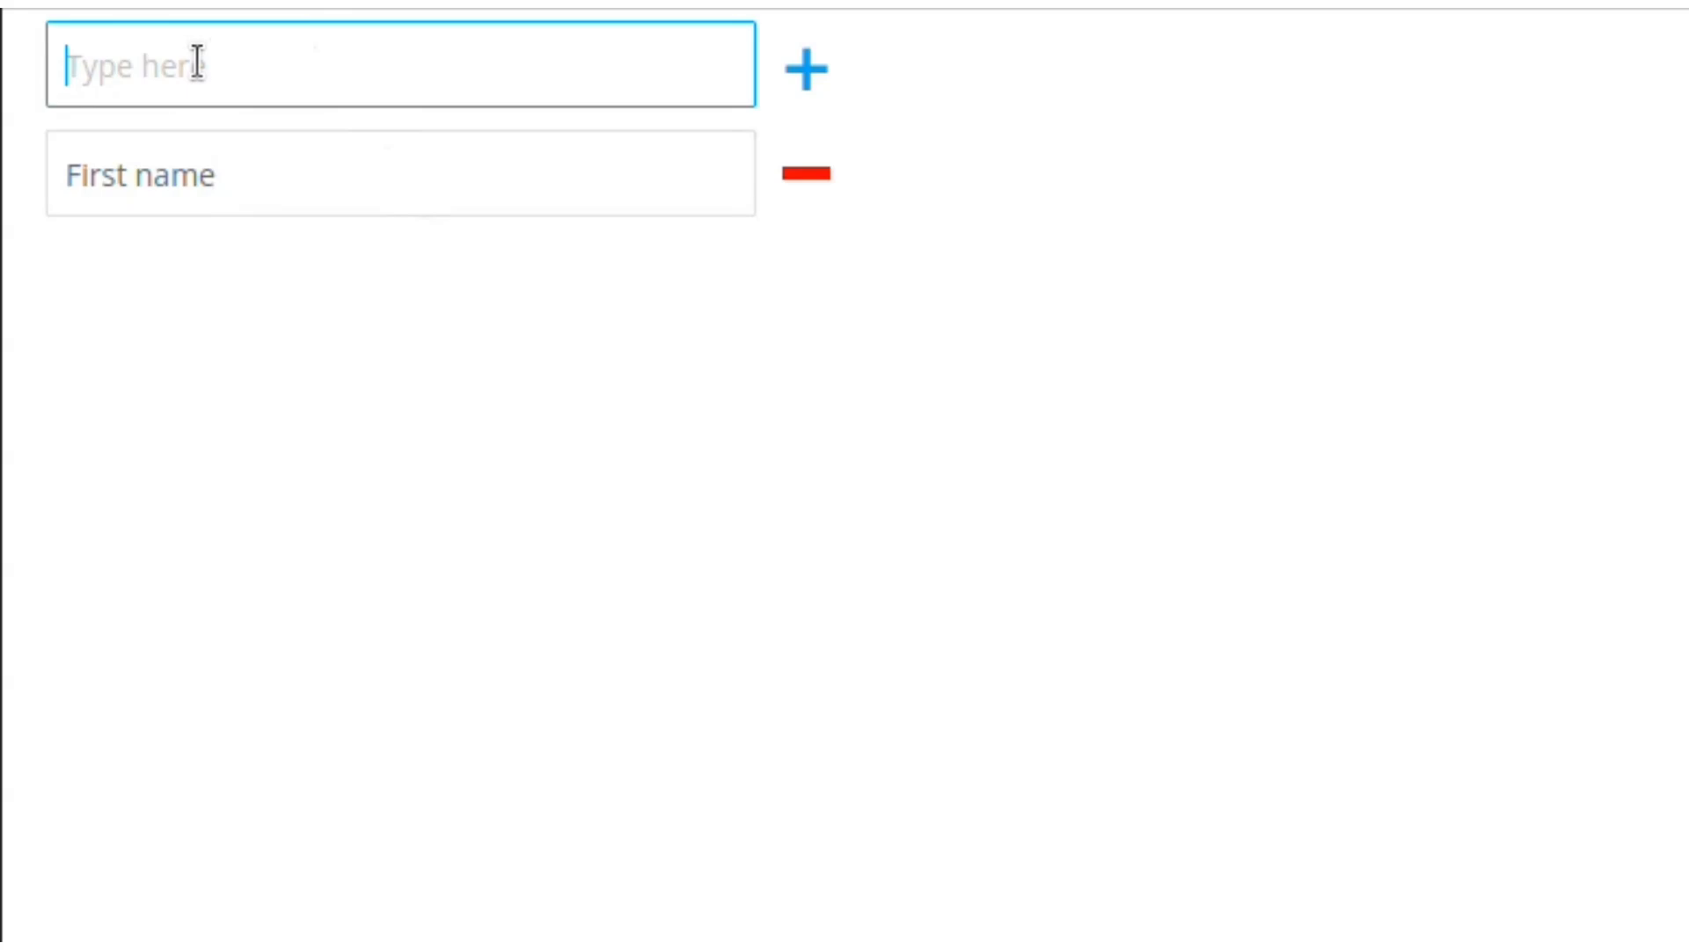
pyautogui.write('Second item')
pyautogui.click(803, 68)
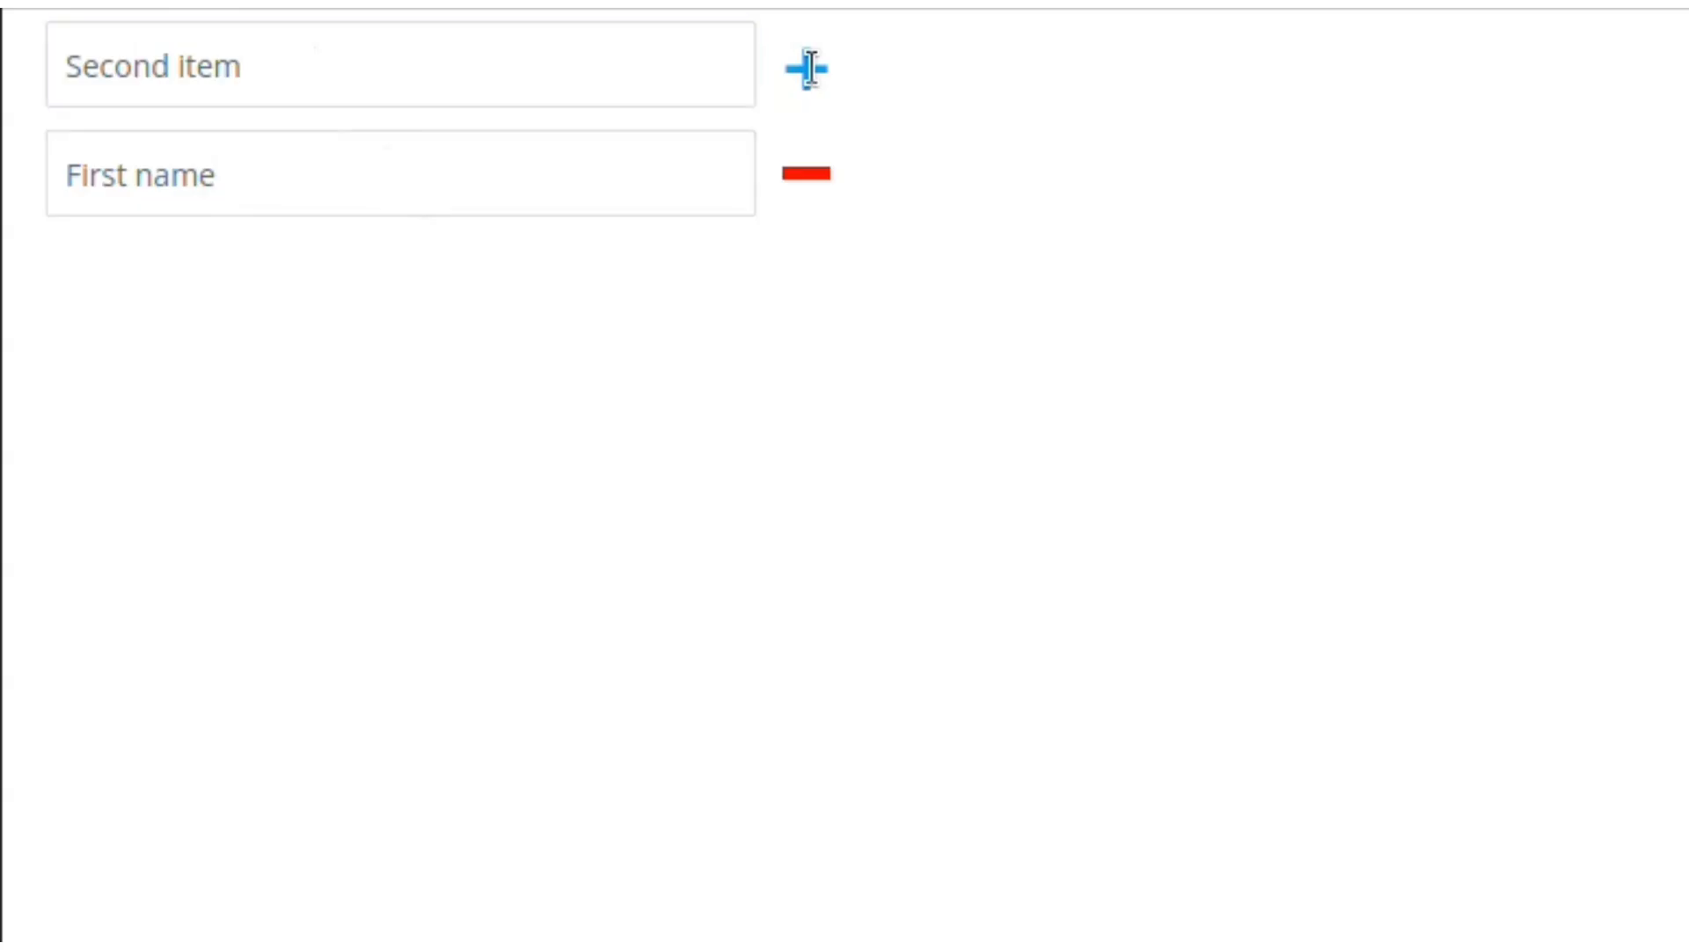
# - Add another list entry titled "Third item" in the app preview
pyautogui.tripleClick(658, 92)
pyautogui.write('Third item')
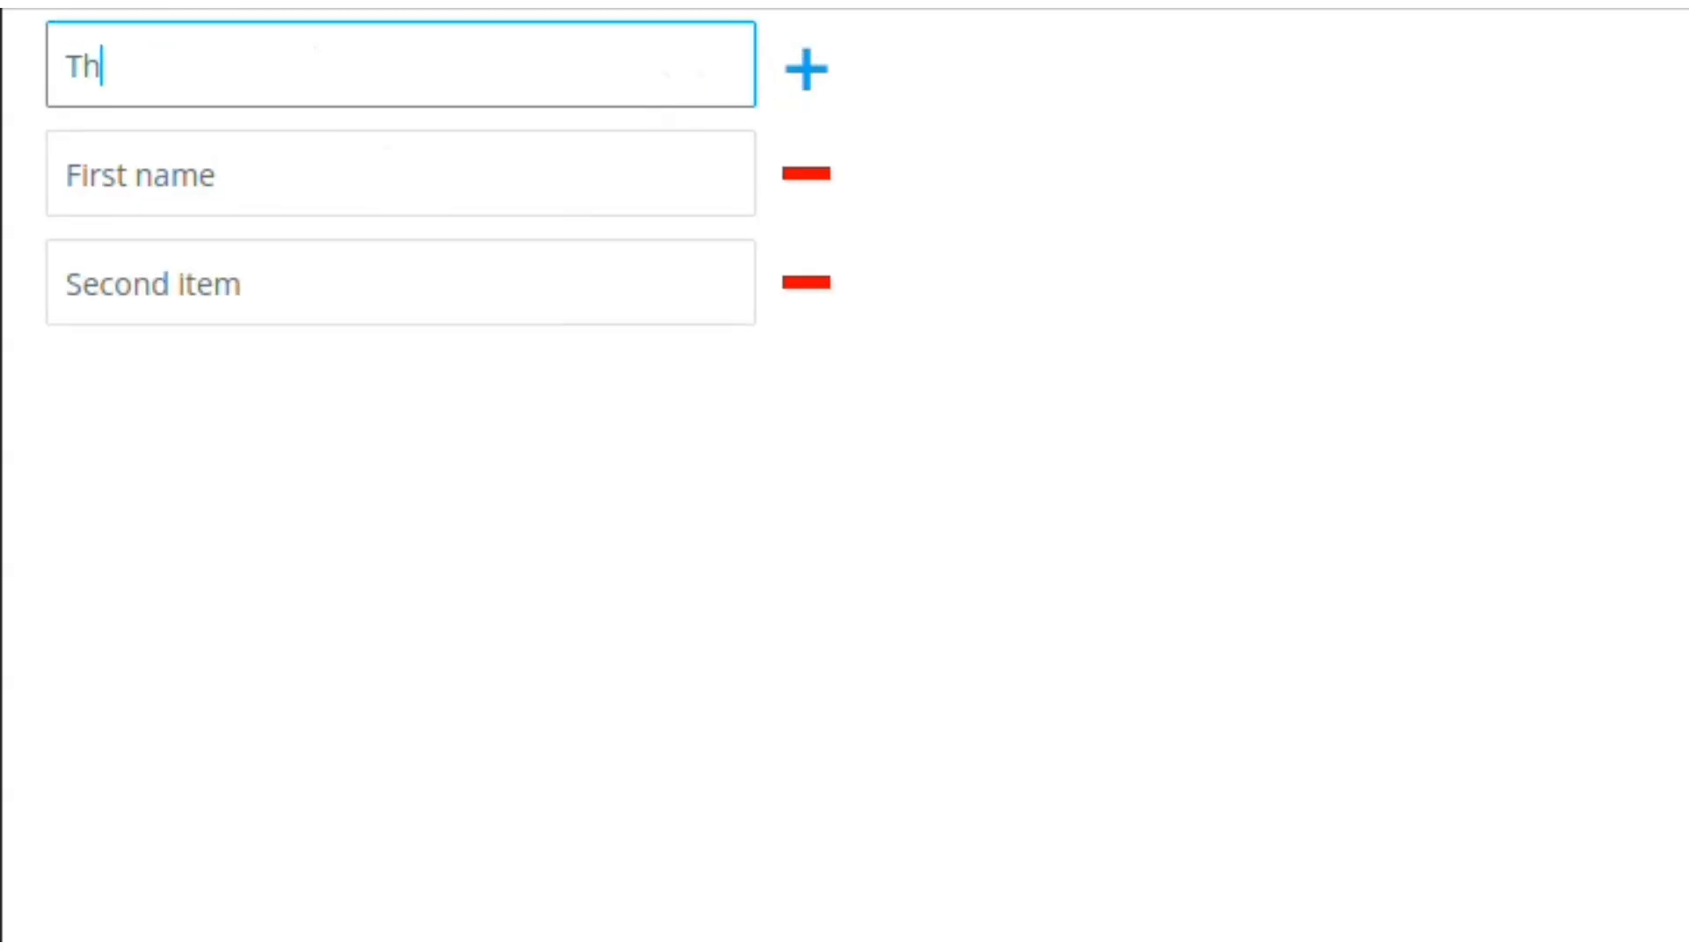
pyautogui.click(803, 69)
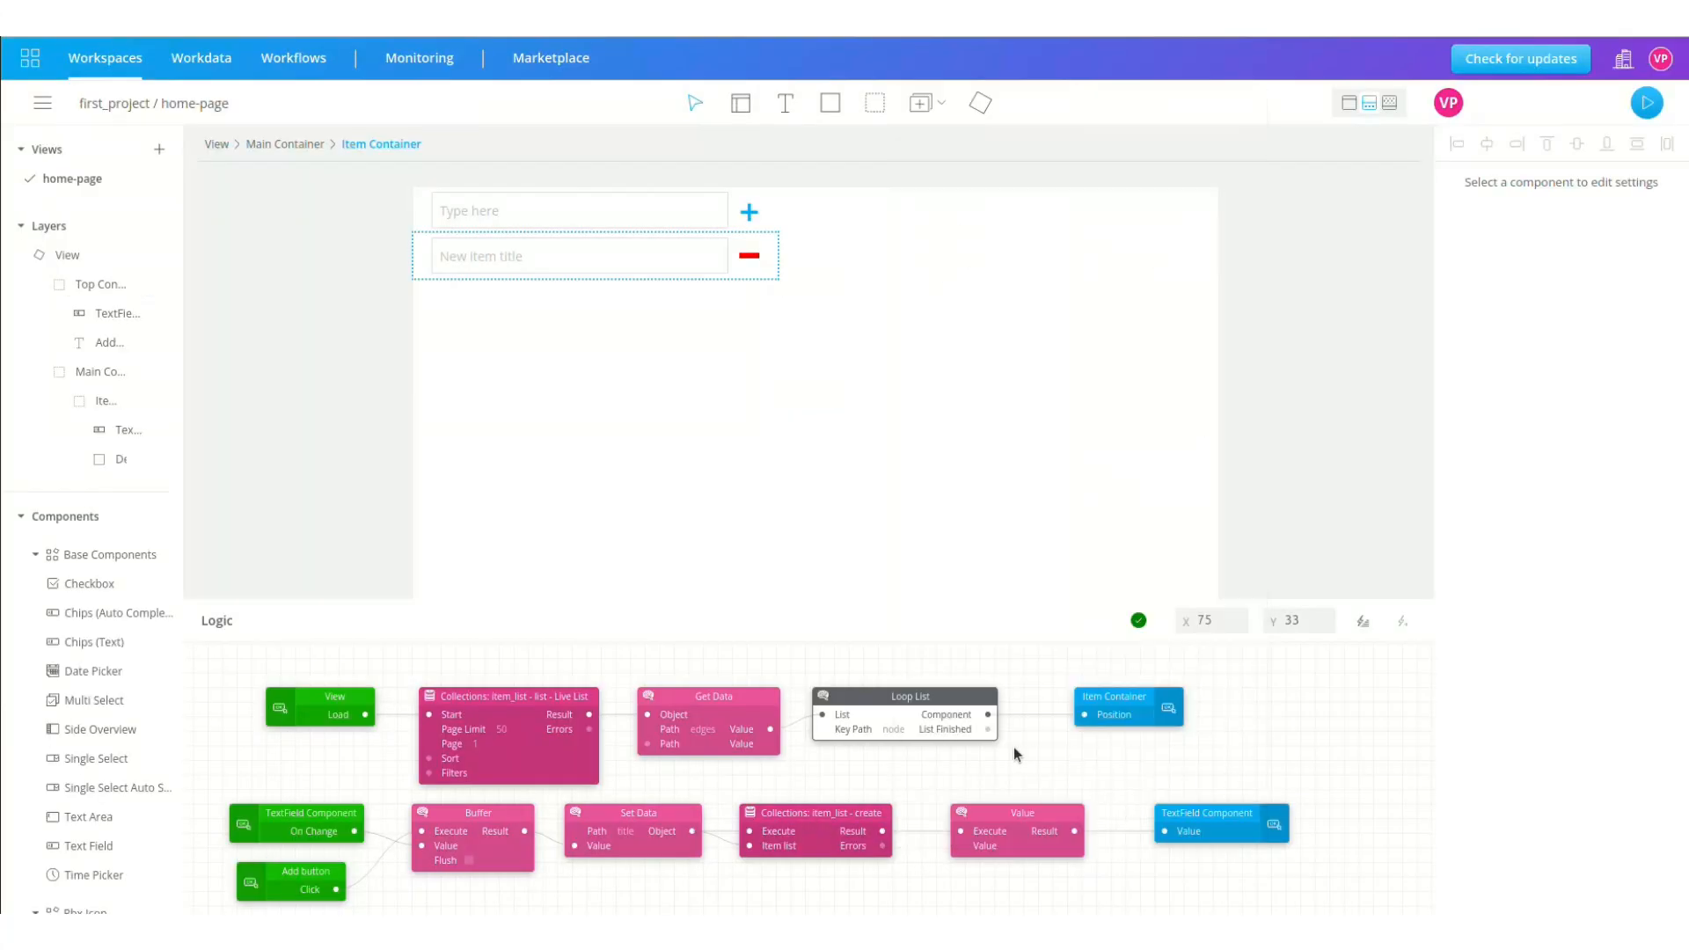
# - Open the Loop List block's inner logic and add the Delete button's Click event to it
pyautogui.doubleClick(891, 703)
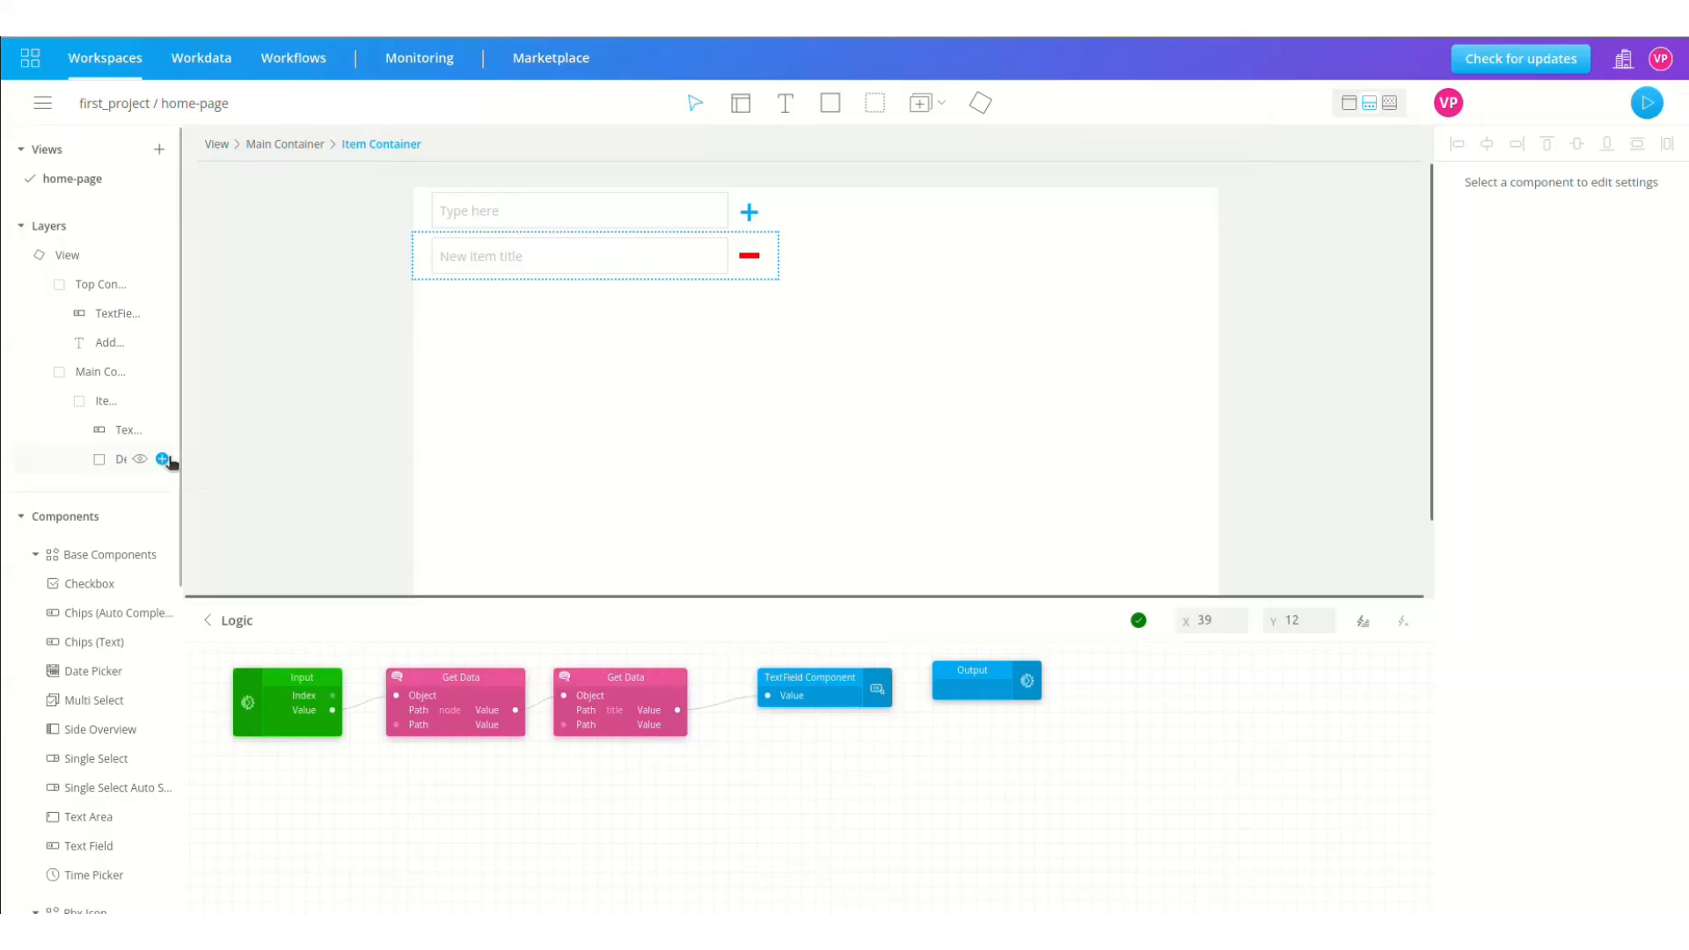
pyautogui.click(163, 460)
pyautogui.click(162, 460)
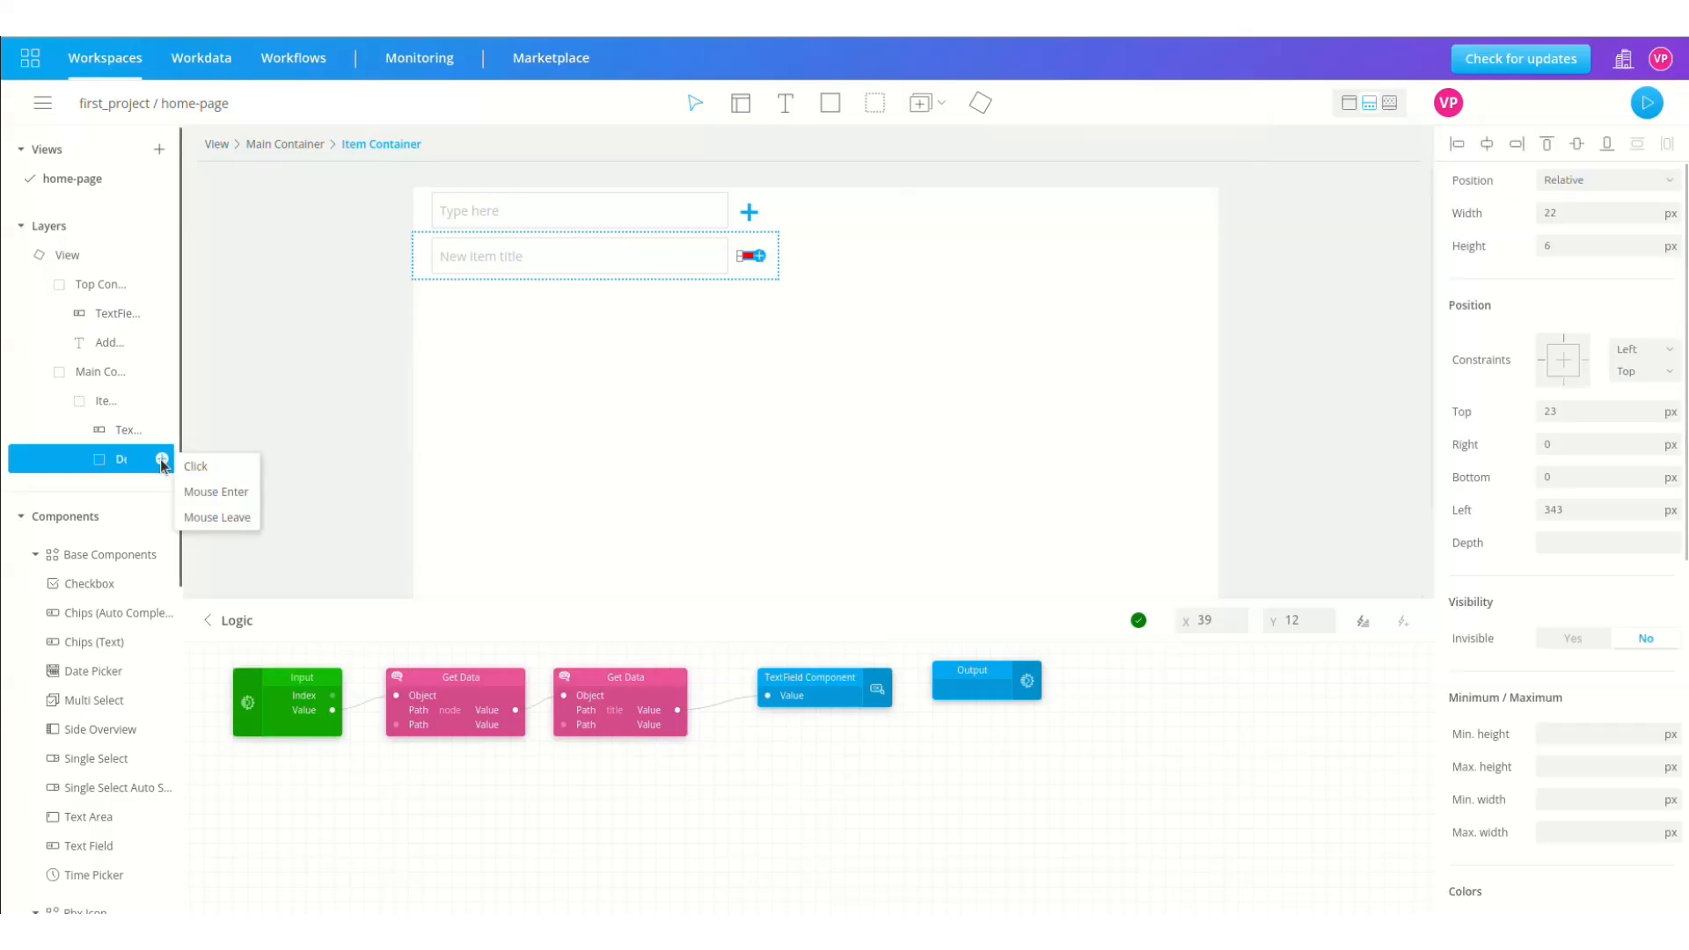
pyautogui.click(190, 467)
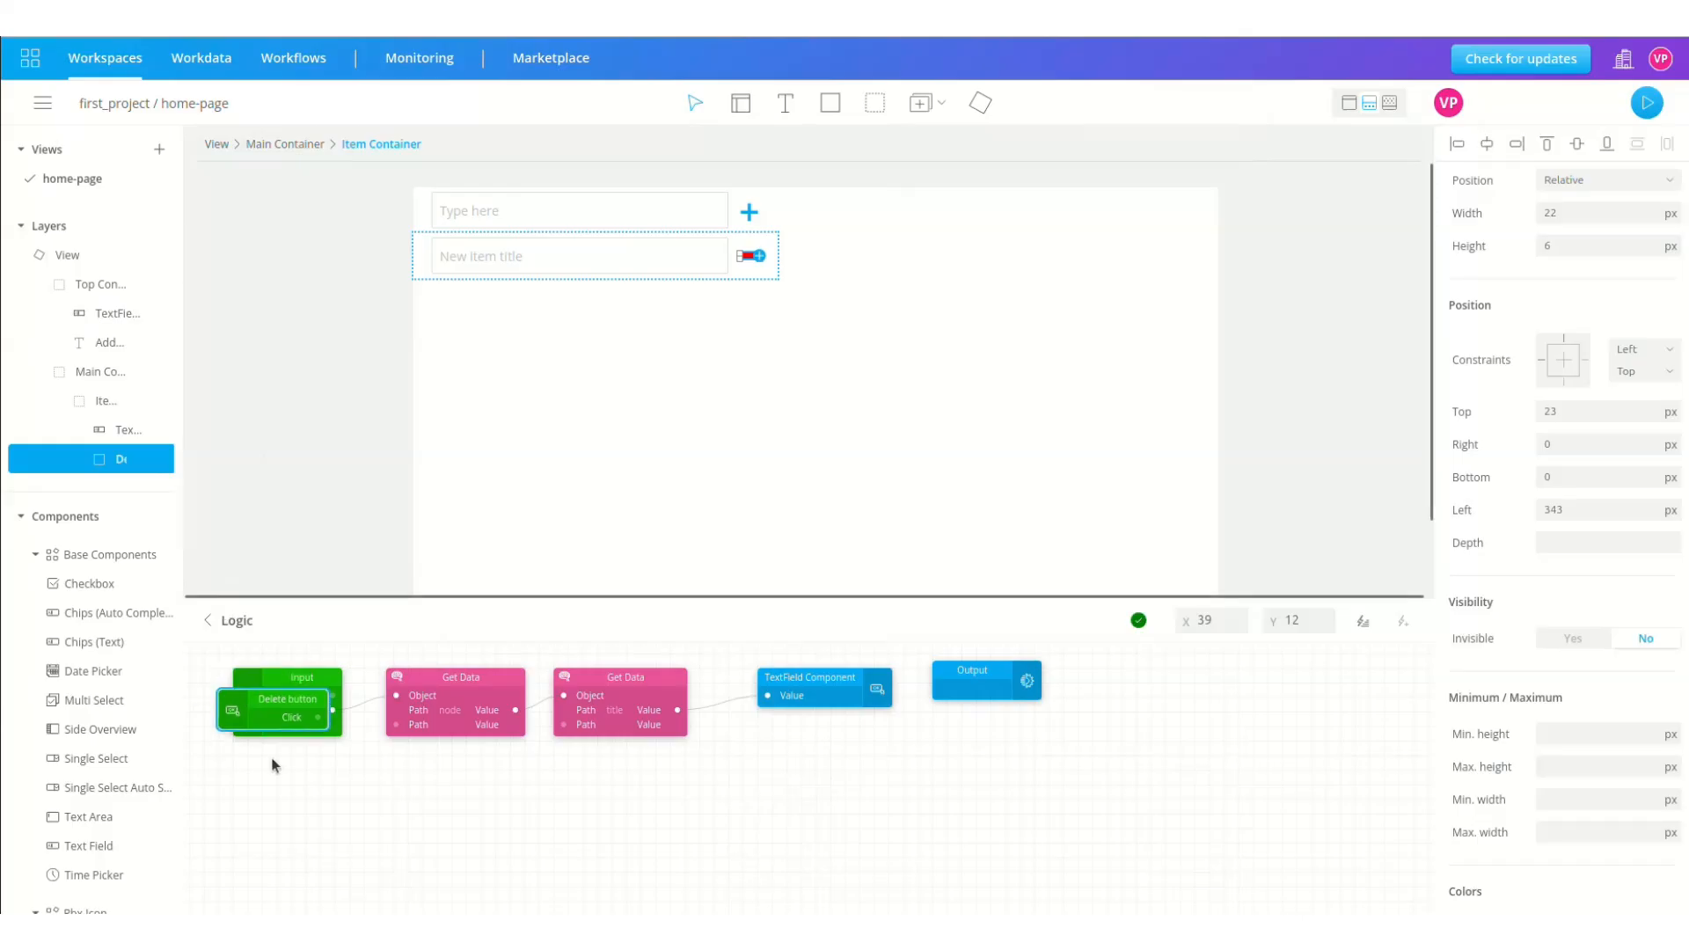
# - Insert a delete Mutation for the item_list collection and place it below the loop's existing blocks
pyautogui.click(1362, 621)
pyautogui.write('mutat')
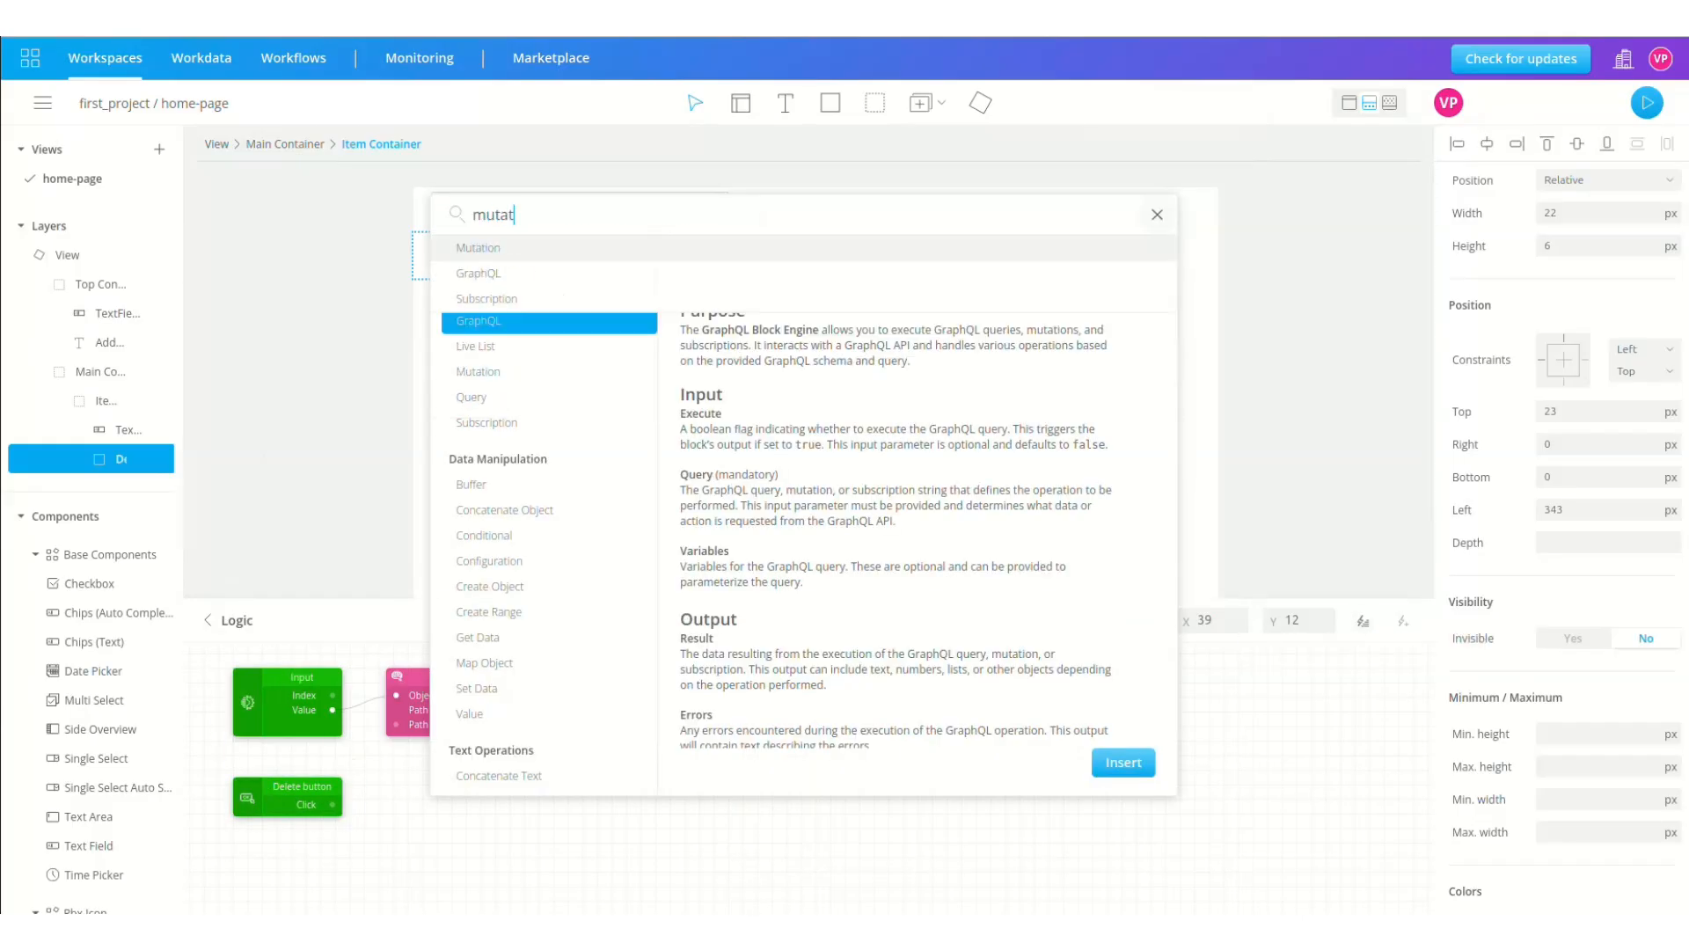
pyautogui.click(572, 253)
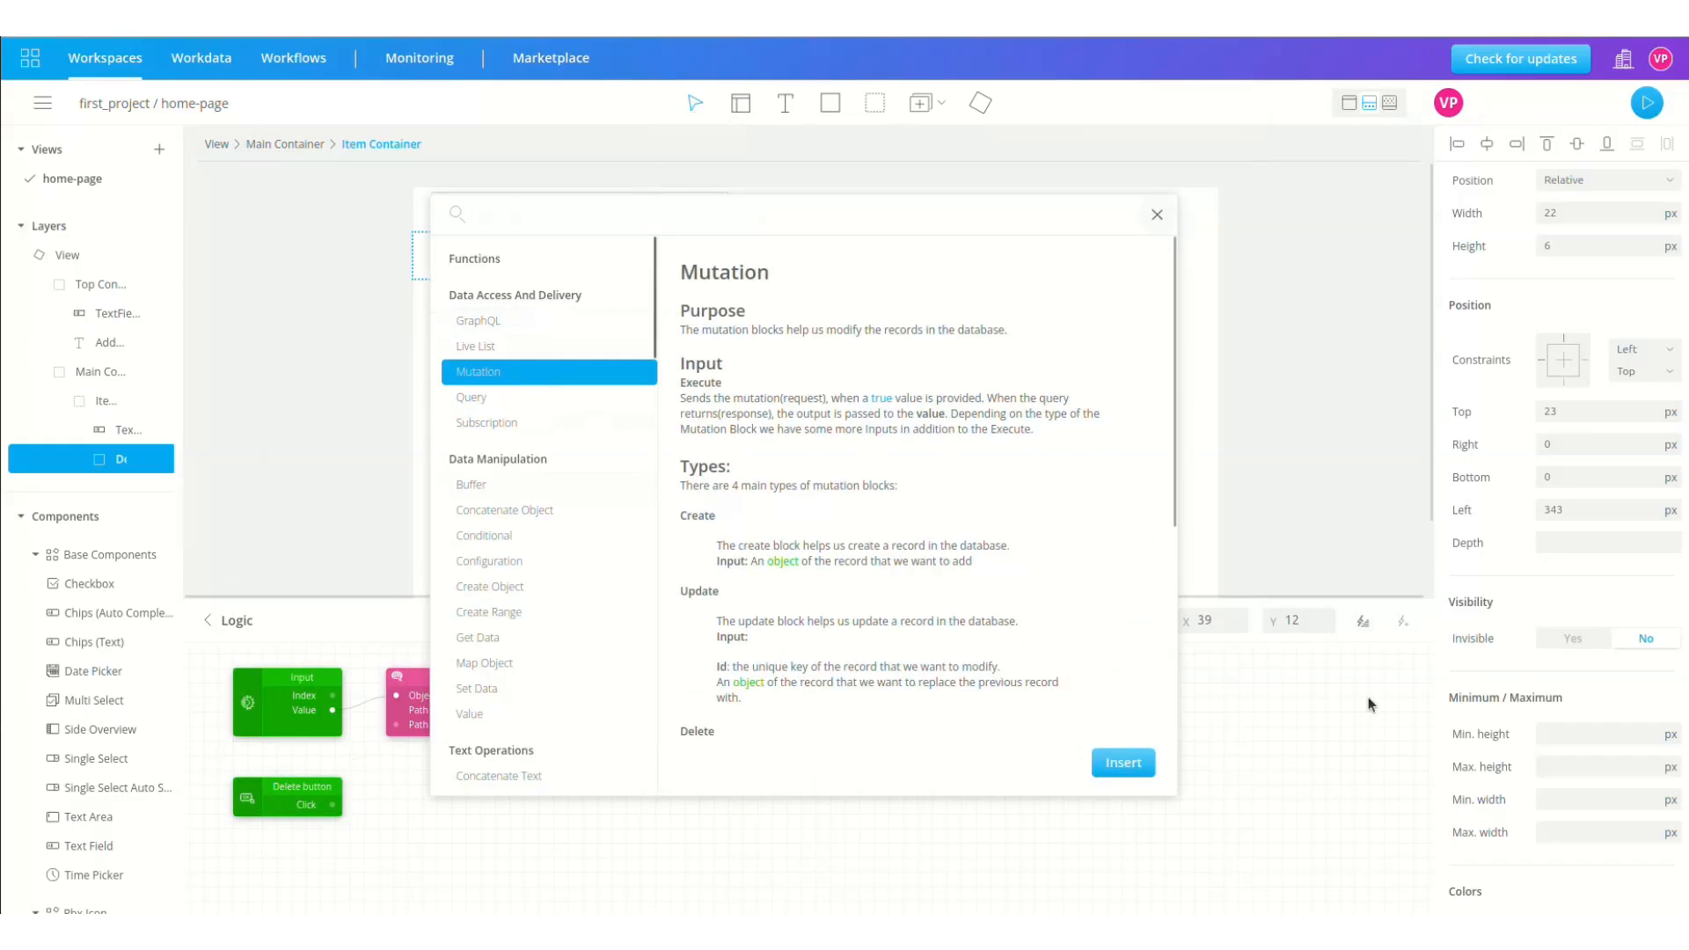
pyautogui.click(1124, 763)
pyautogui.click(538, 292)
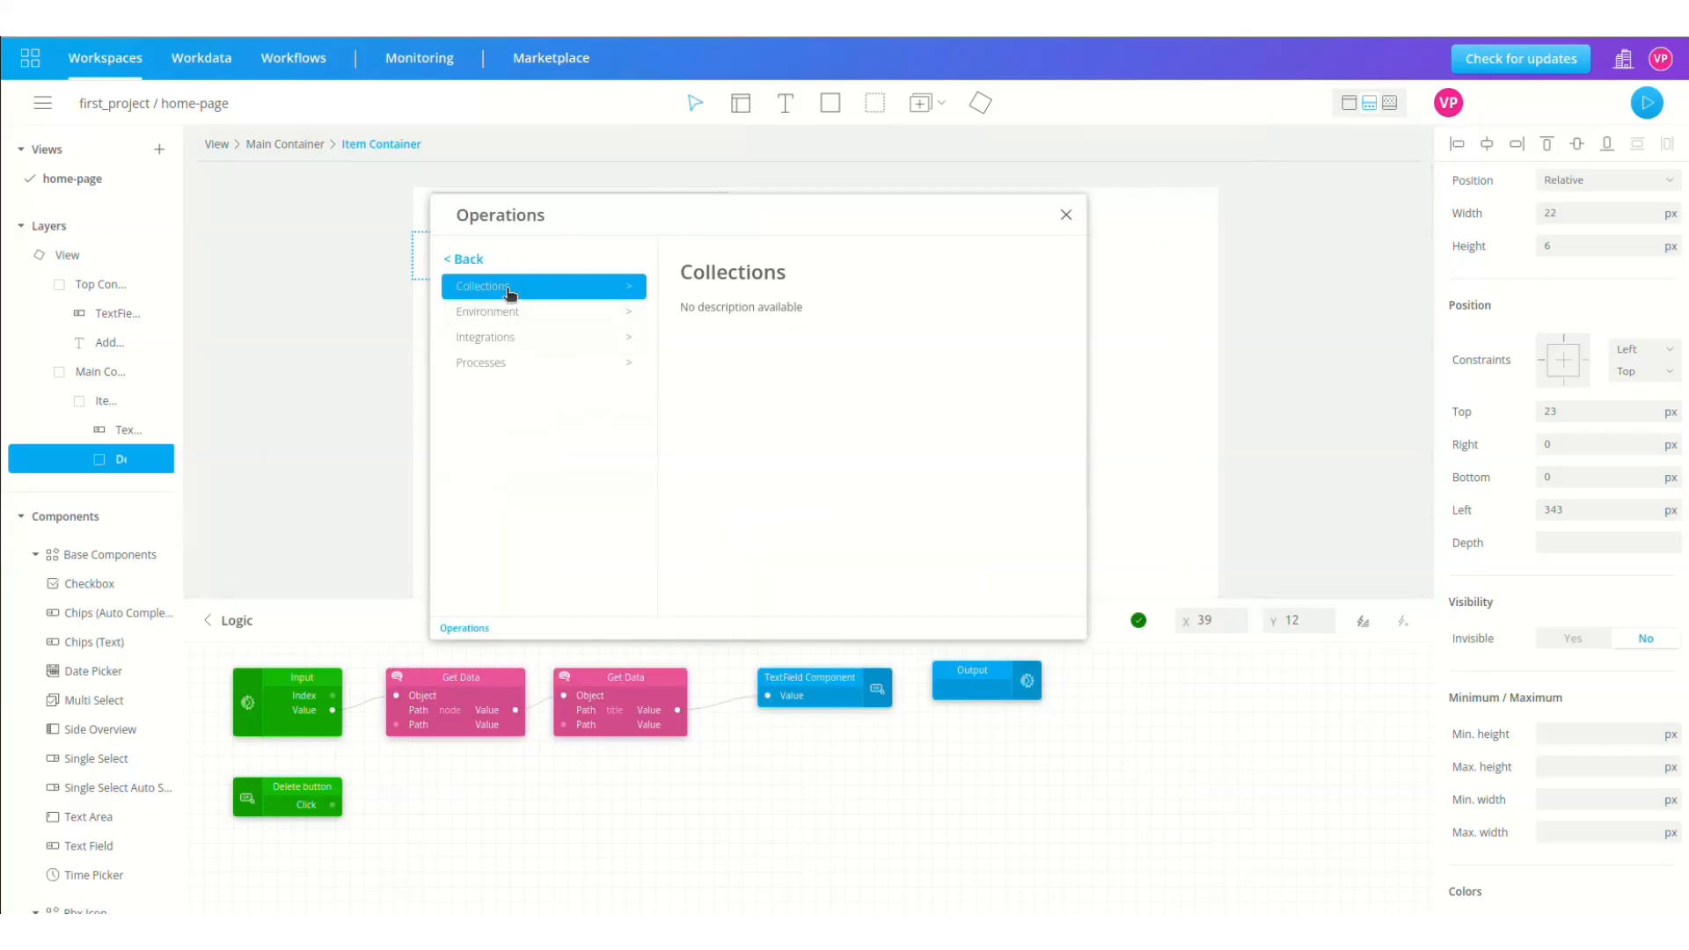
pyautogui.click(510, 294)
pyautogui.click(520, 387)
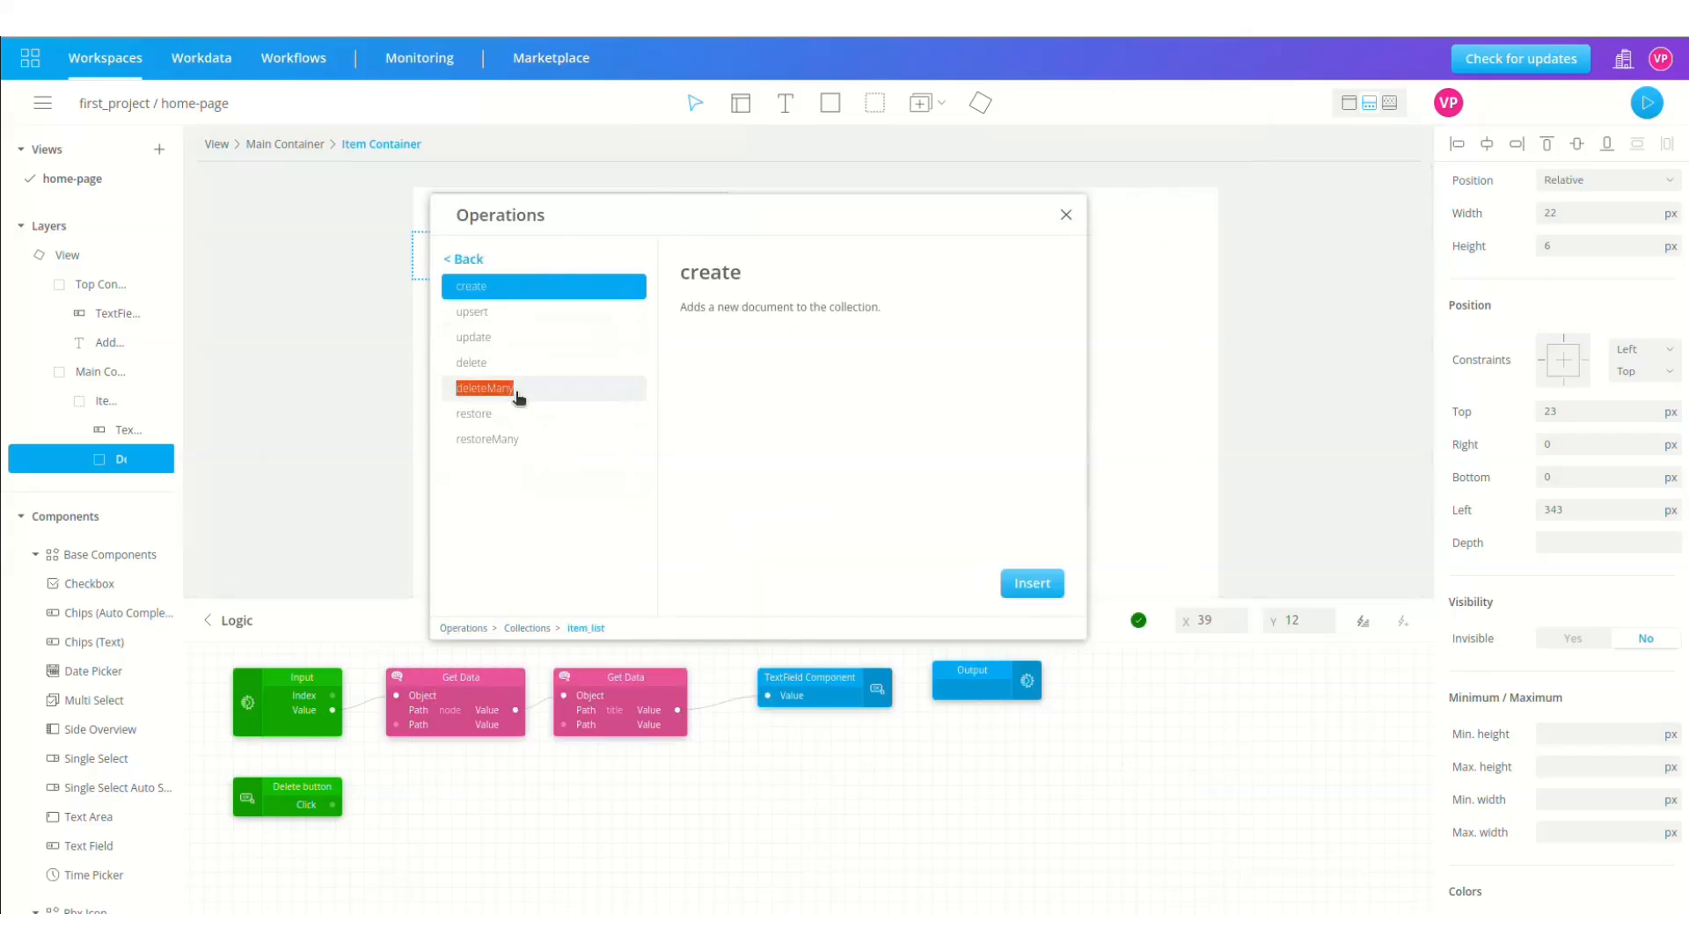
pyautogui.click(486, 362)
pyautogui.click(1032, 583)
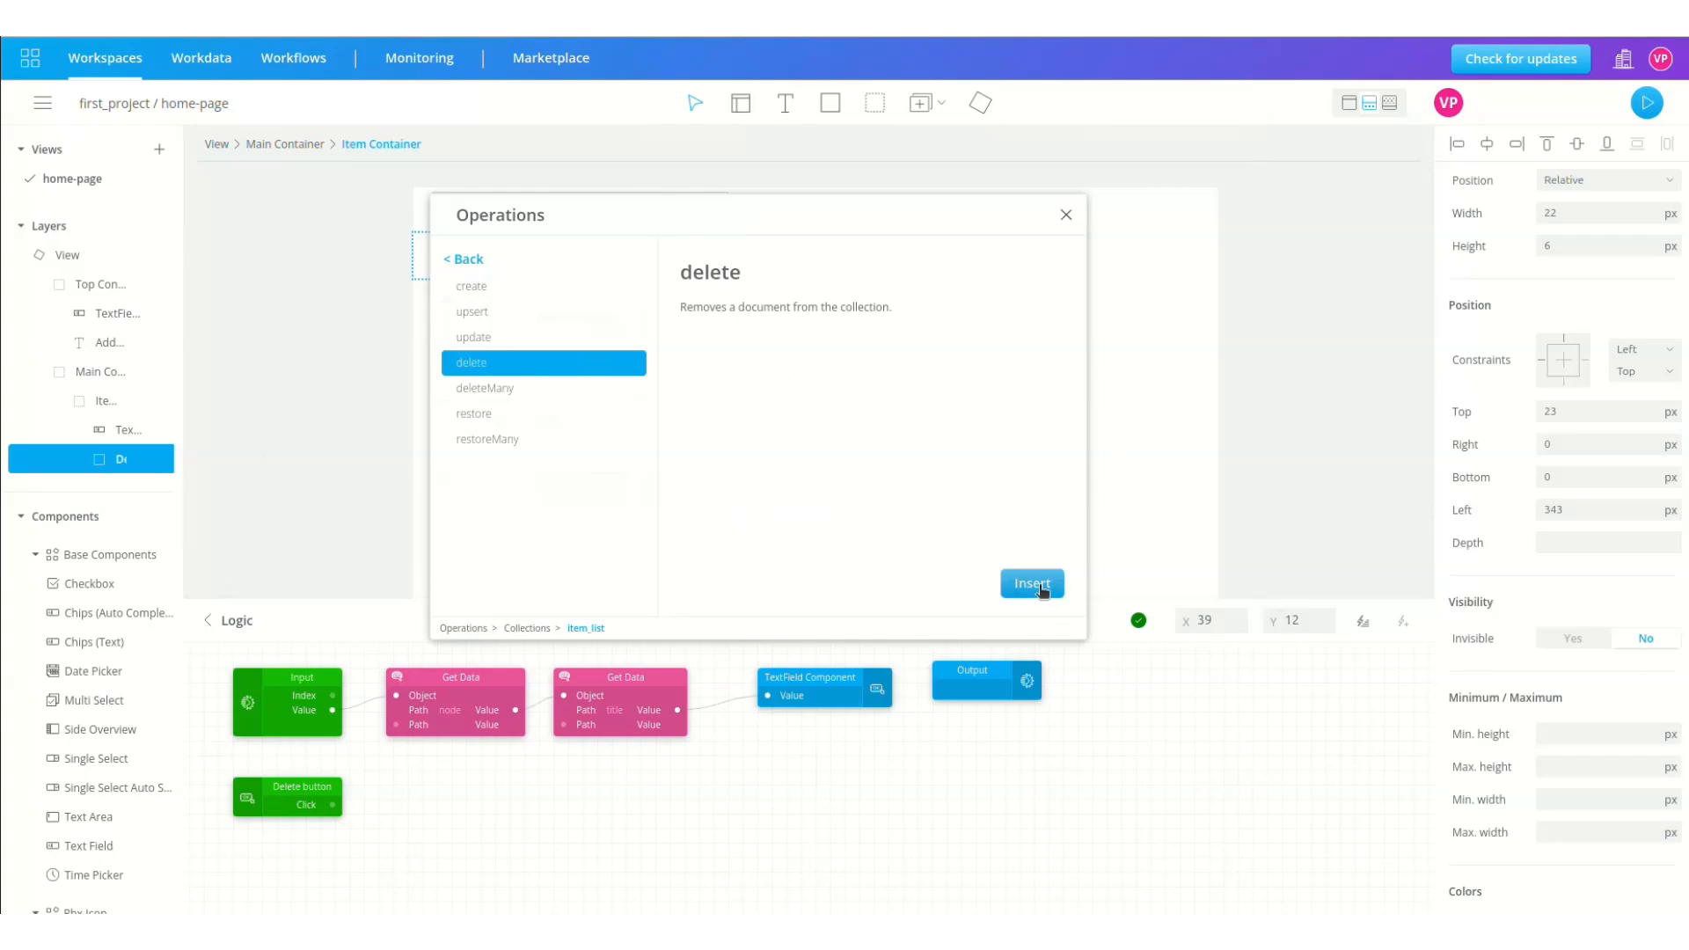
pyautogui.moveTo(265, 680); pyautogui.dragTo(956, 788)
# - Insert a Buffer block between the Delete button and the delete block, and trigger its Execute from the button's Click
pyautogui.click(1359, 623)
pyautogui.write('buff')
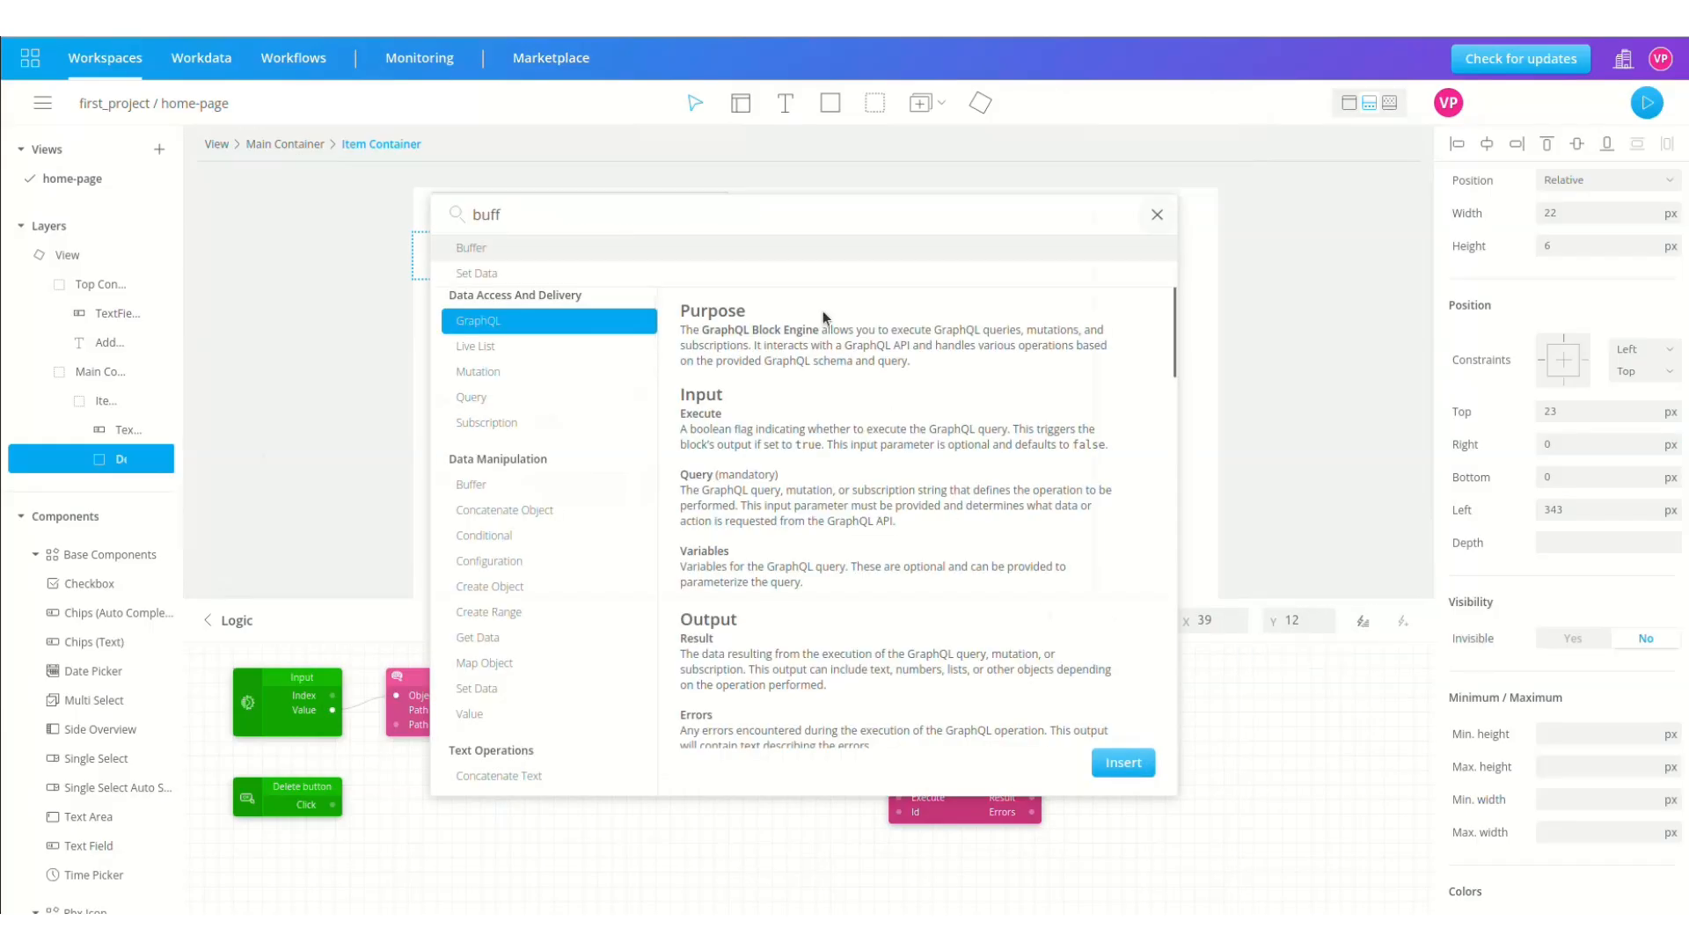
pyautogui.click(779, 245)
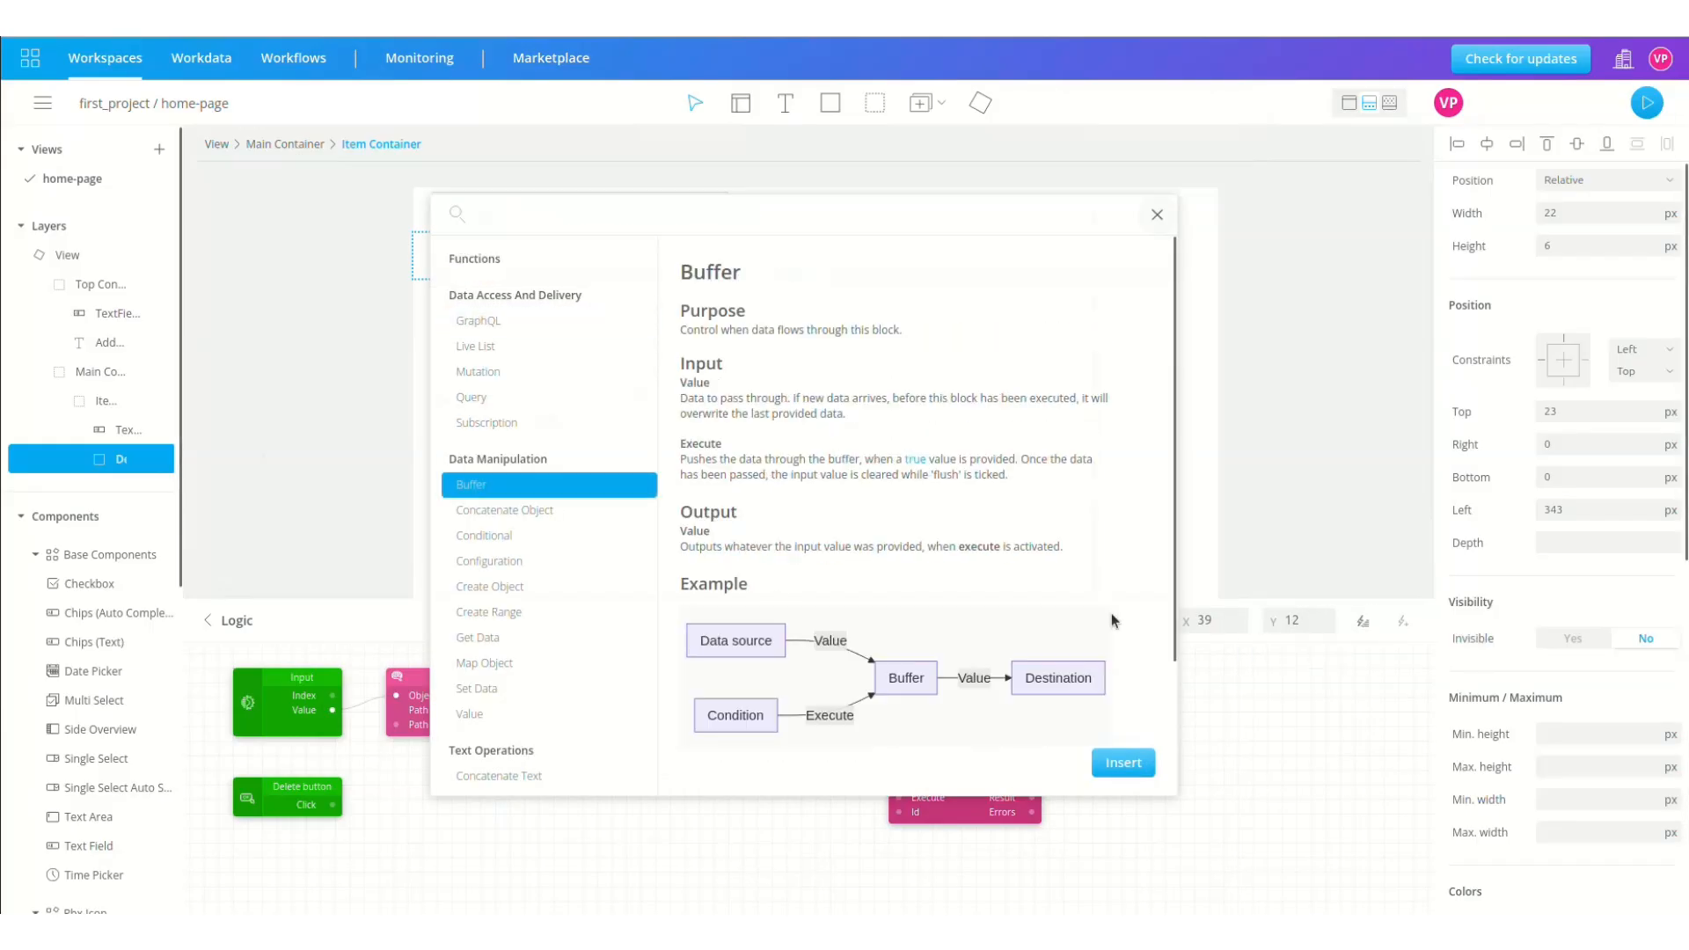
pyautogui.click(1123, 762)
pyautogui.moveTo(353, 711); pyautogui.dragTo(558, 788)
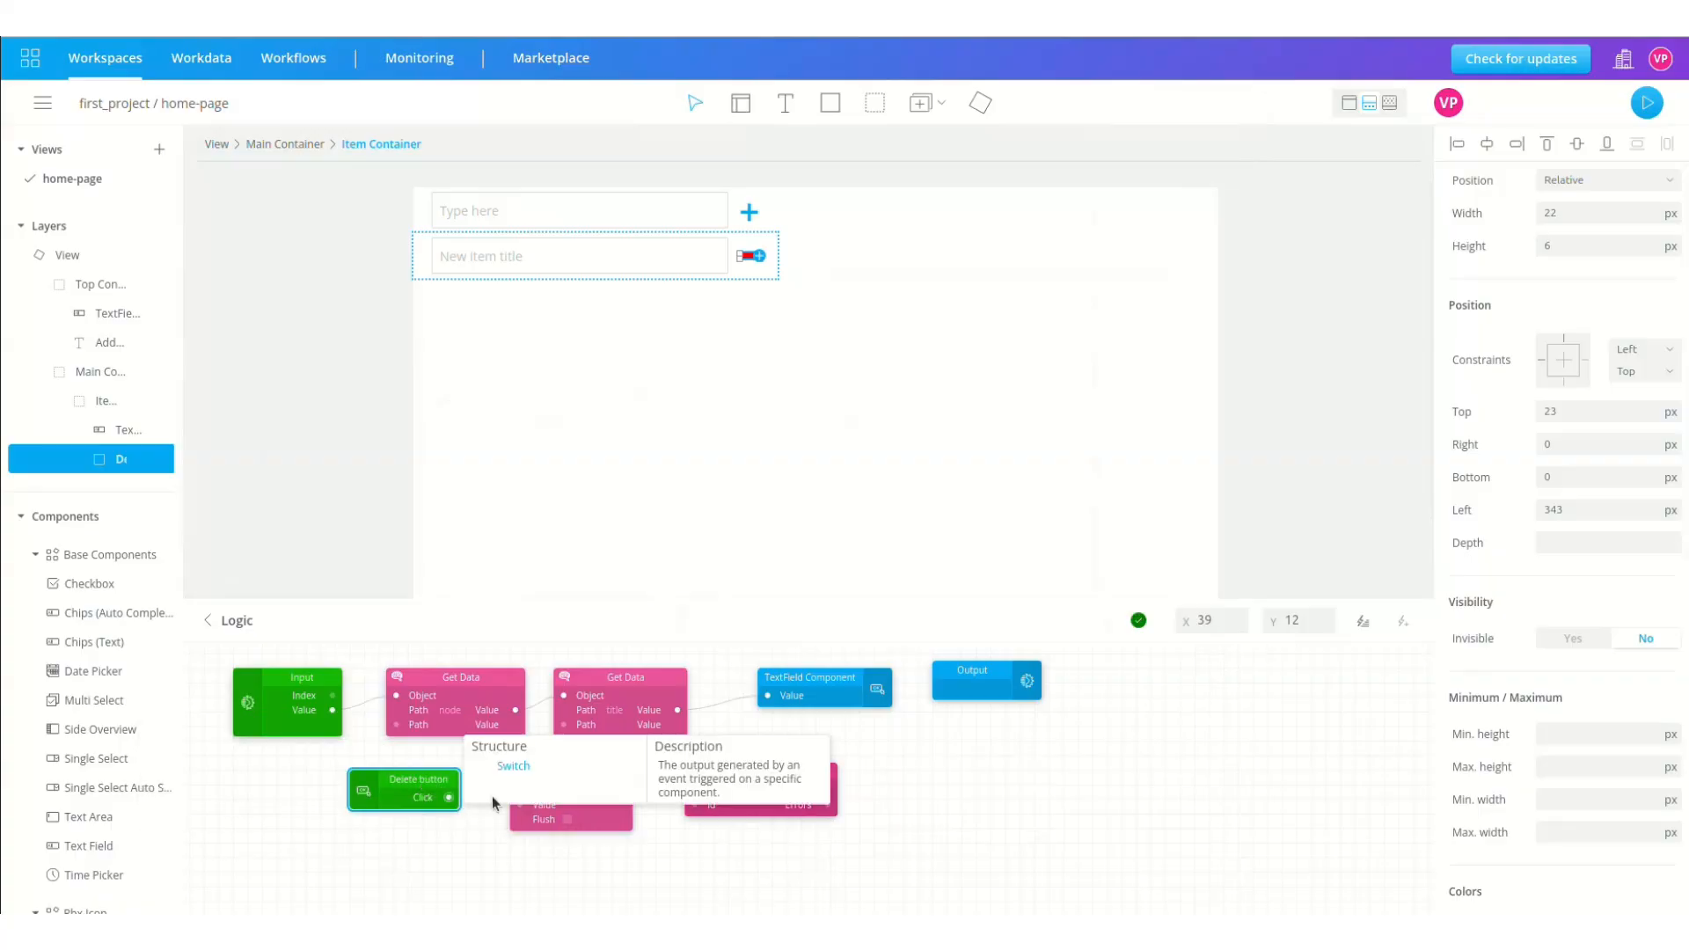
pyautogui.moveTo(494, 802); pyautogui.dragTo(517, 795)
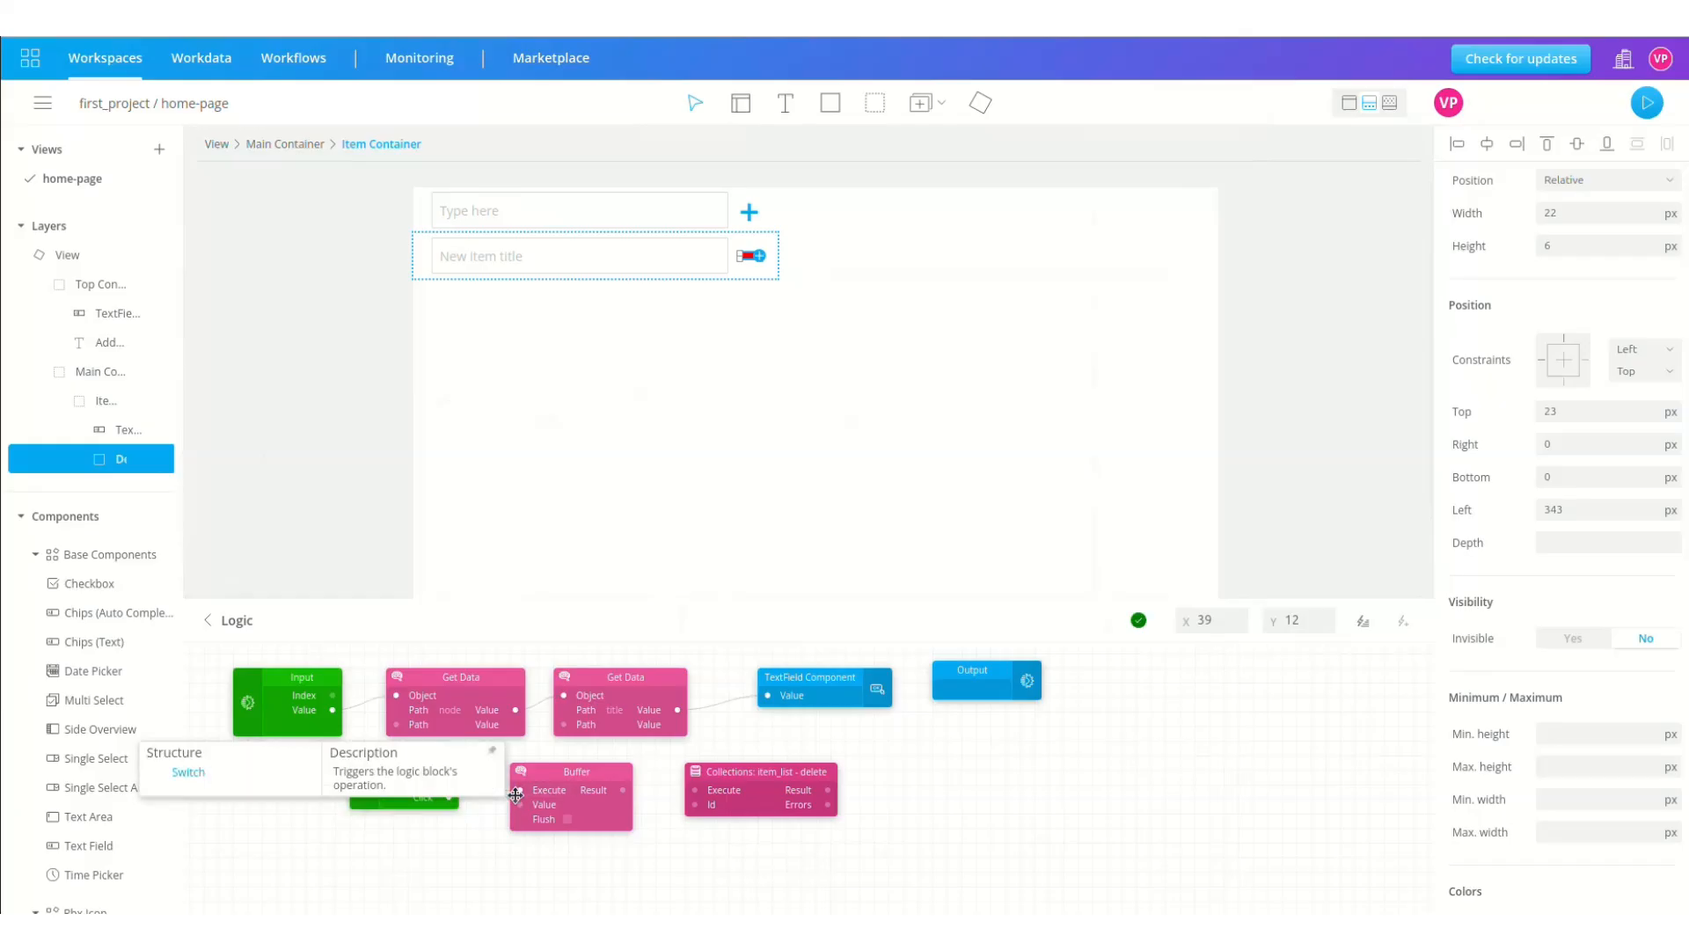
# - Add an _id path to the second Get Data block and route its value through the Buffer to the delete block's Id input
pyautogui.click(610, 724)
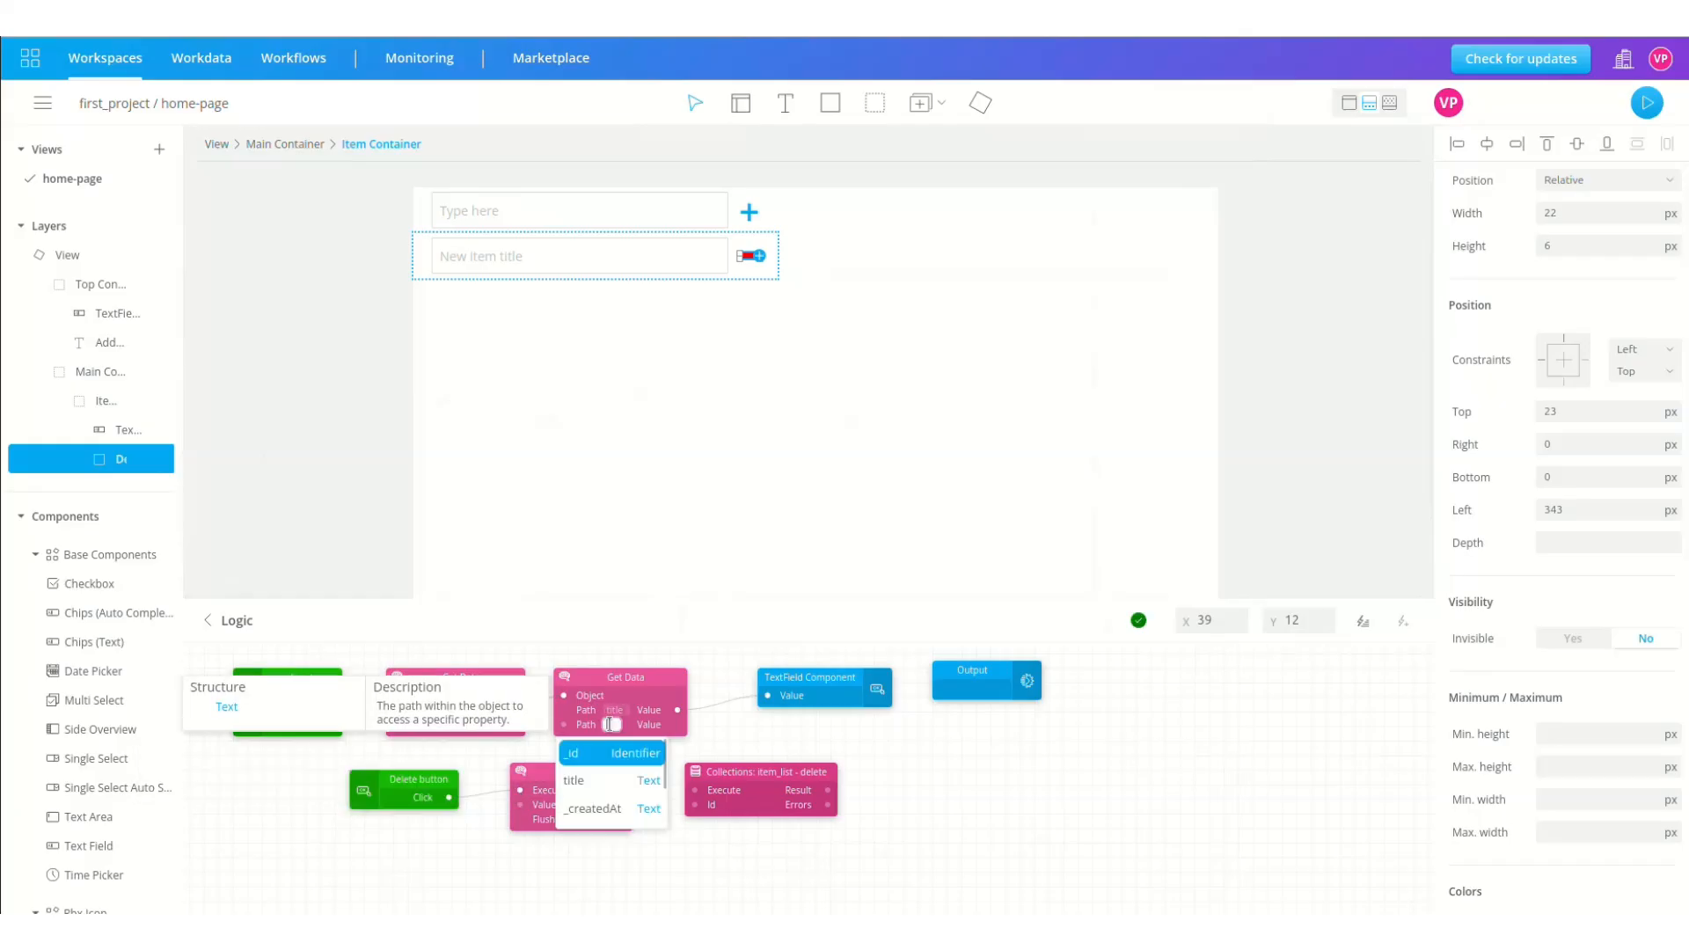
pyautogui.click(602, 753)
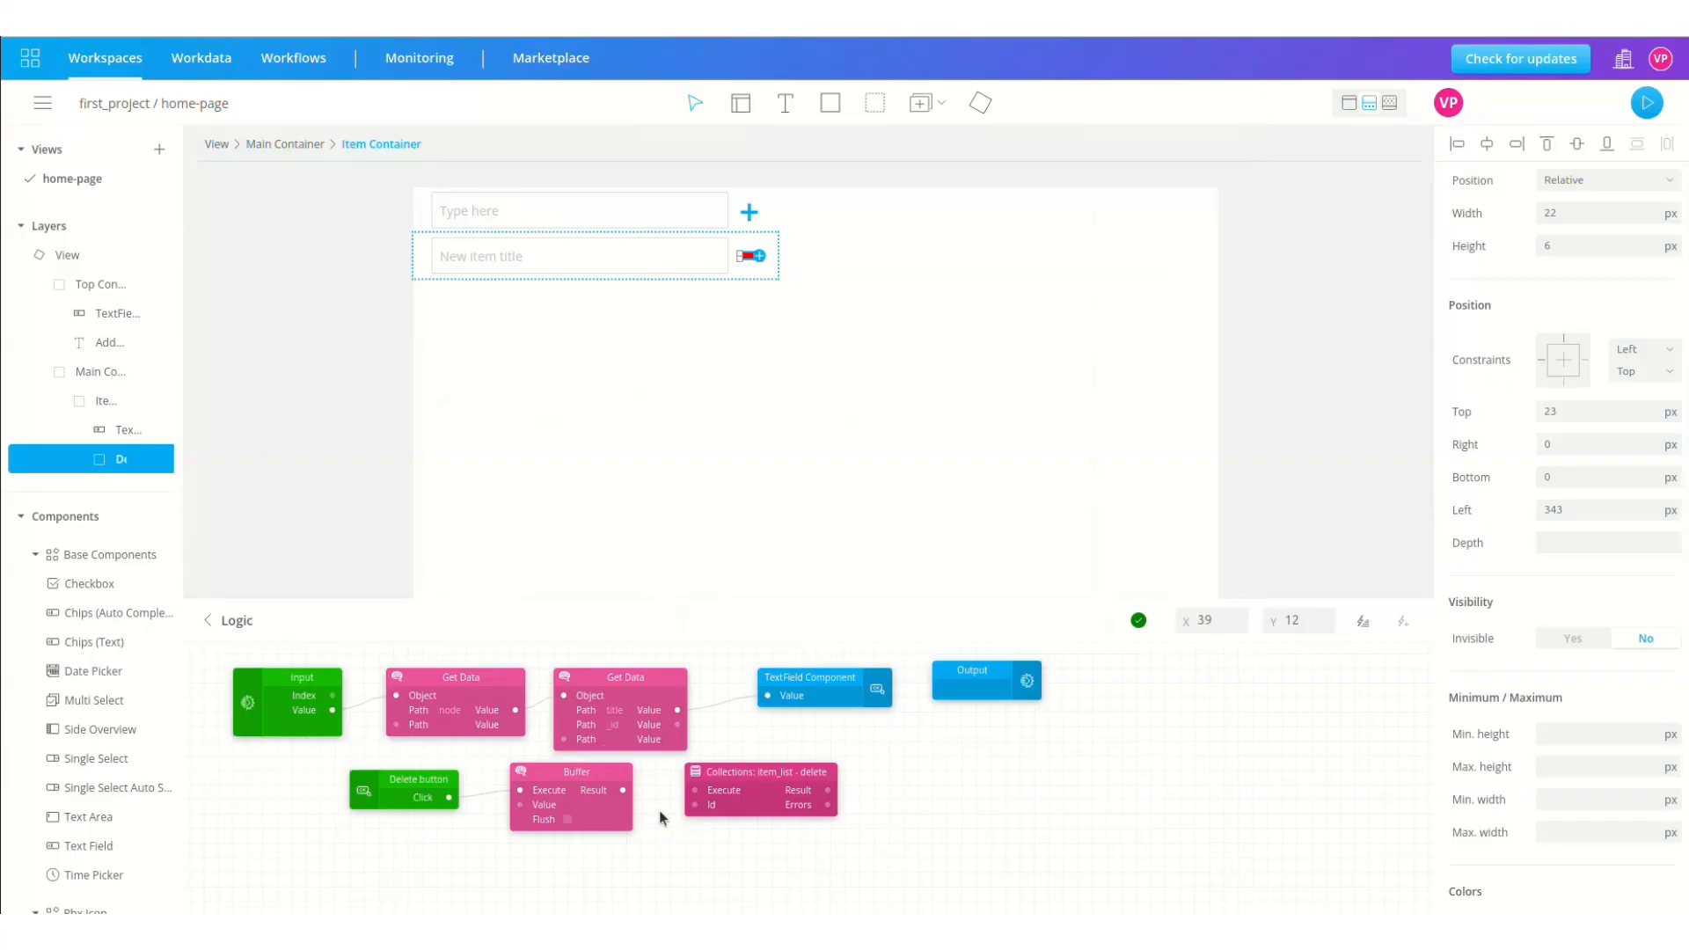
pyautogui.moveTo(677, 725)
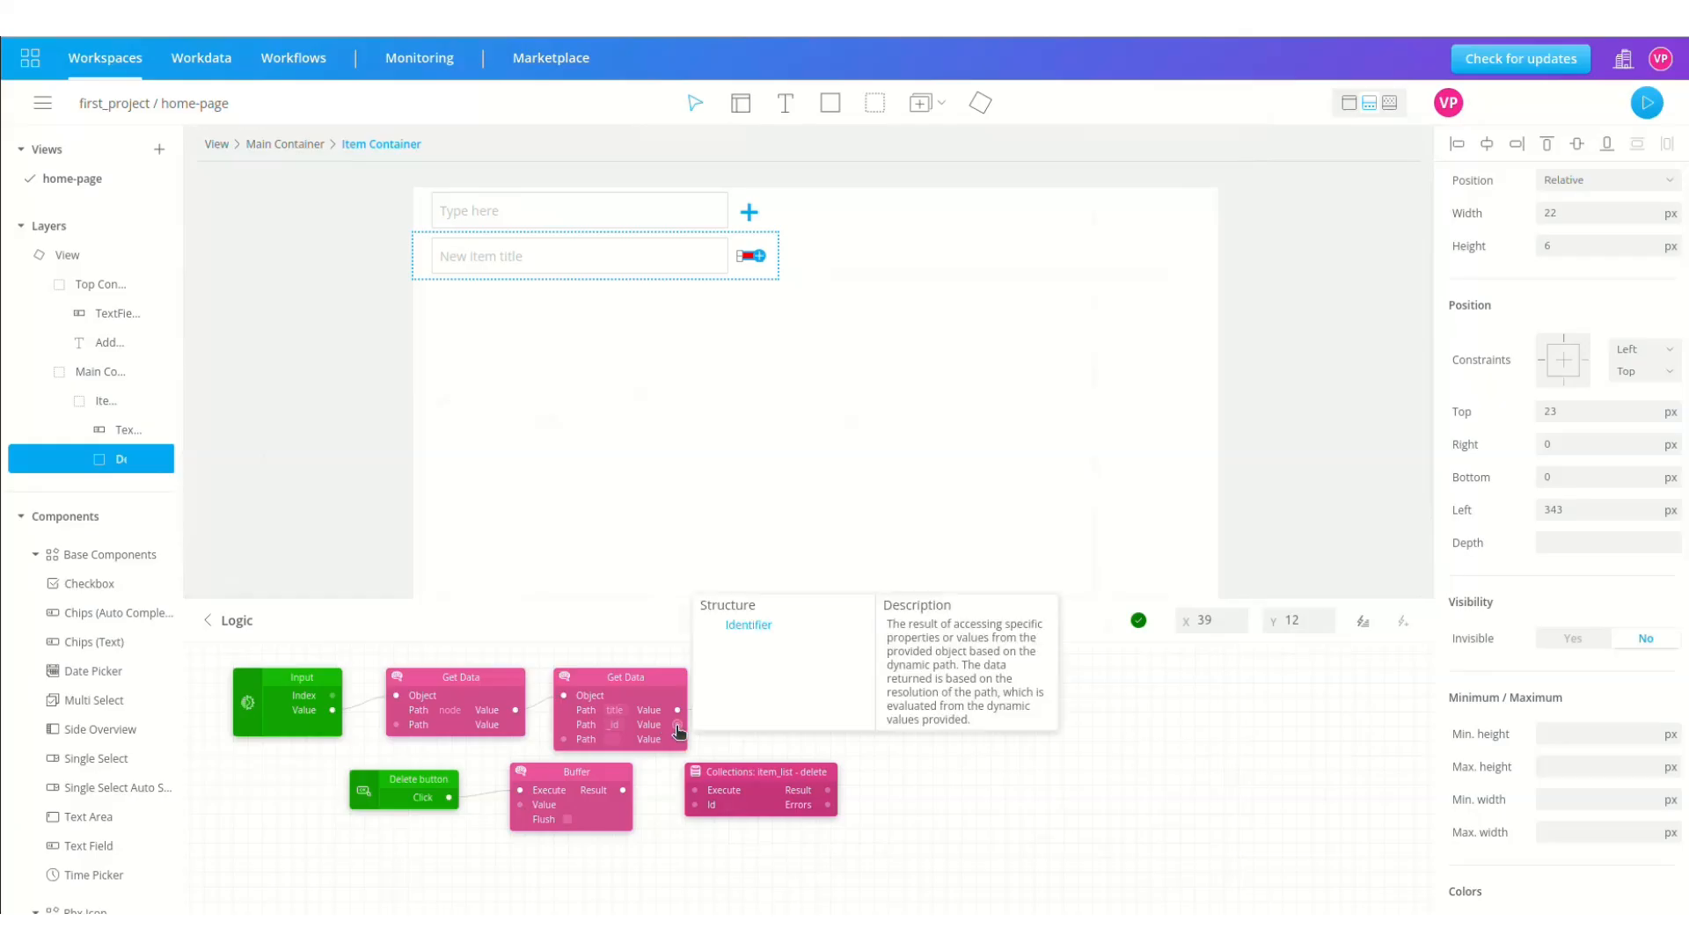
pyautogui.moveTo(677, 727); pyautogui.dragTo(520, 805)
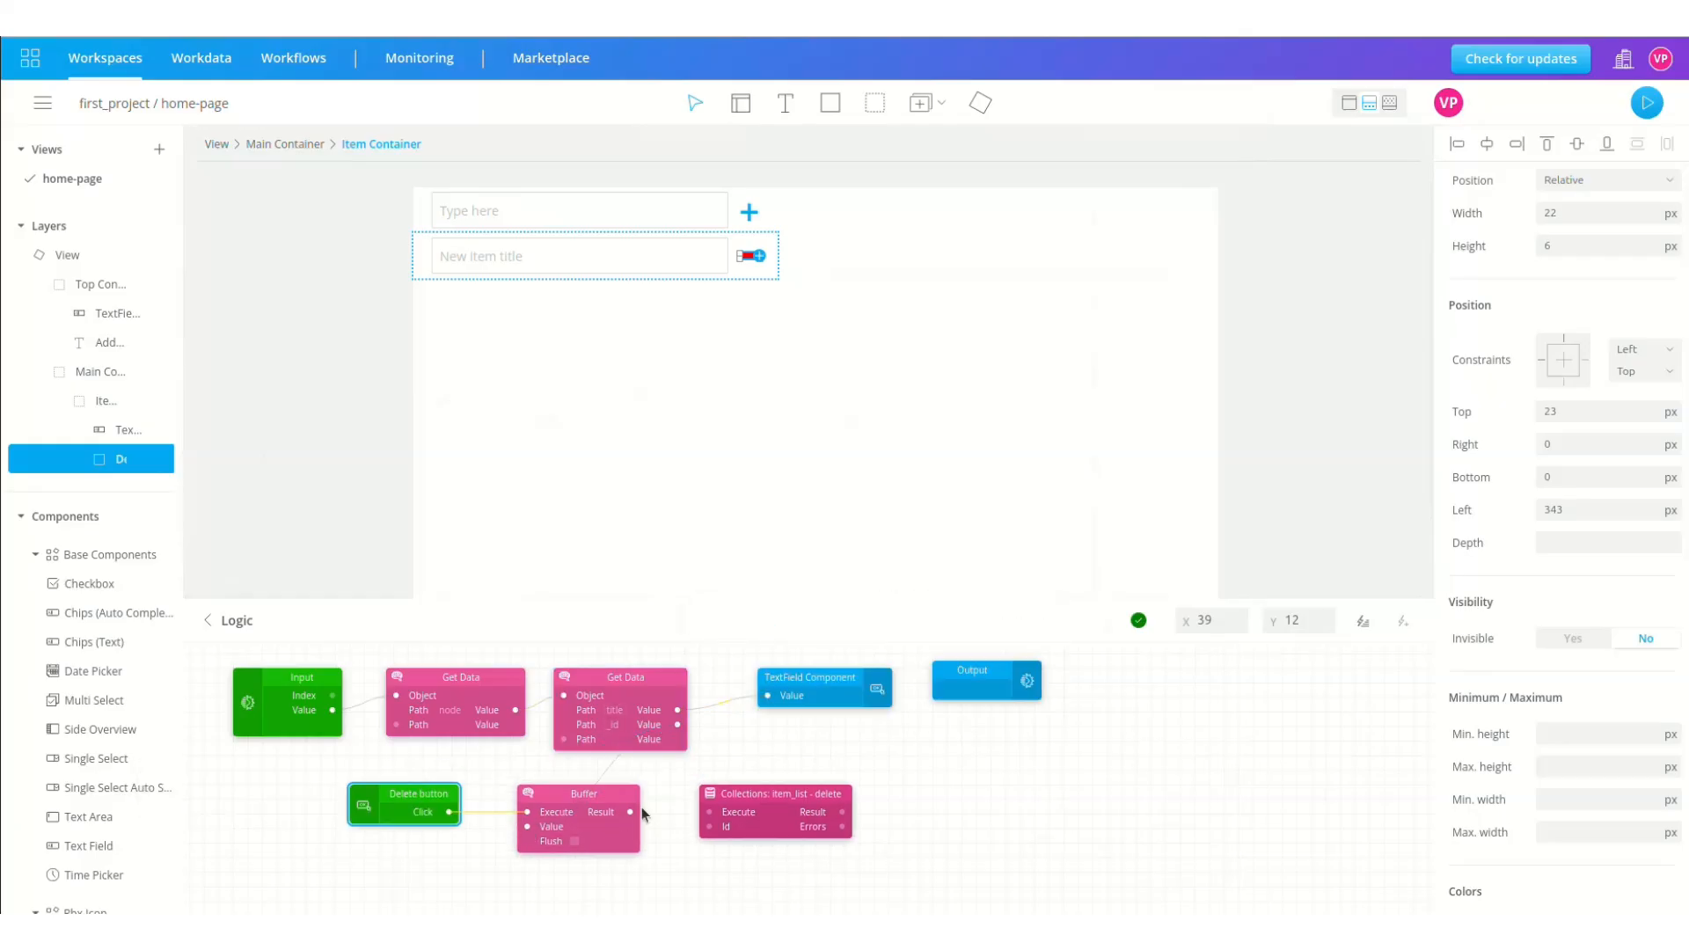
pyautogui.moveTo(629, 812); pyautogui.dragTo(709, 827)
# - Return to the main logic and set the Loop List block's Key Path to node._id
pyautogui.click(216, 621)
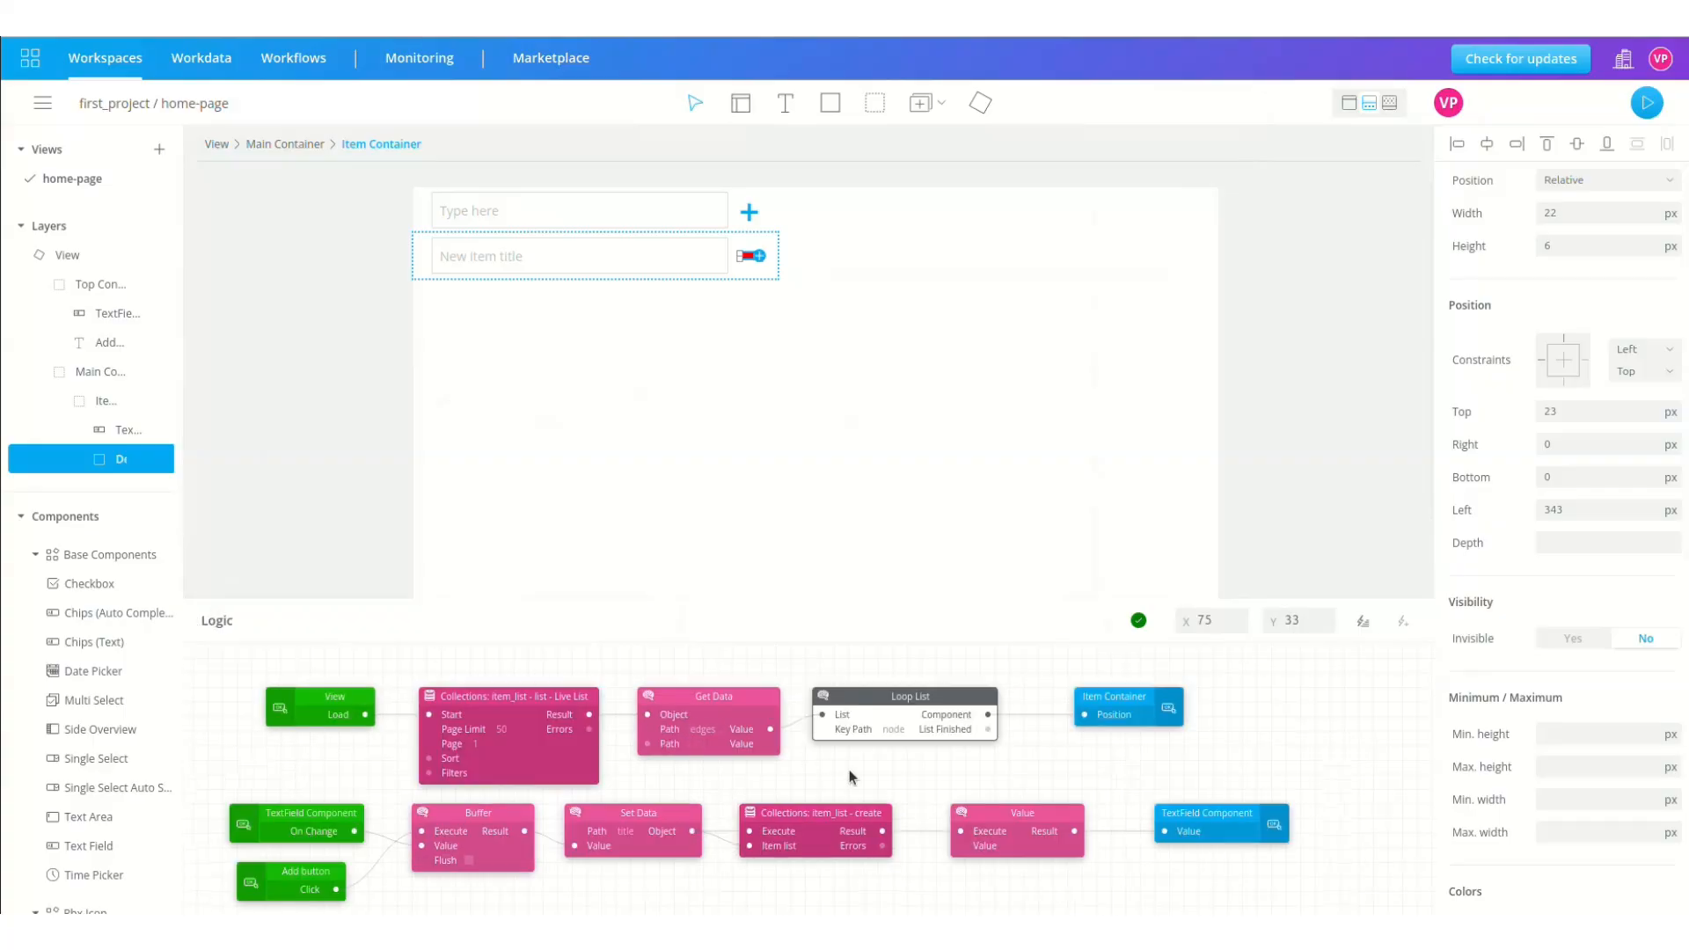
pyautogui.click(907, 729)
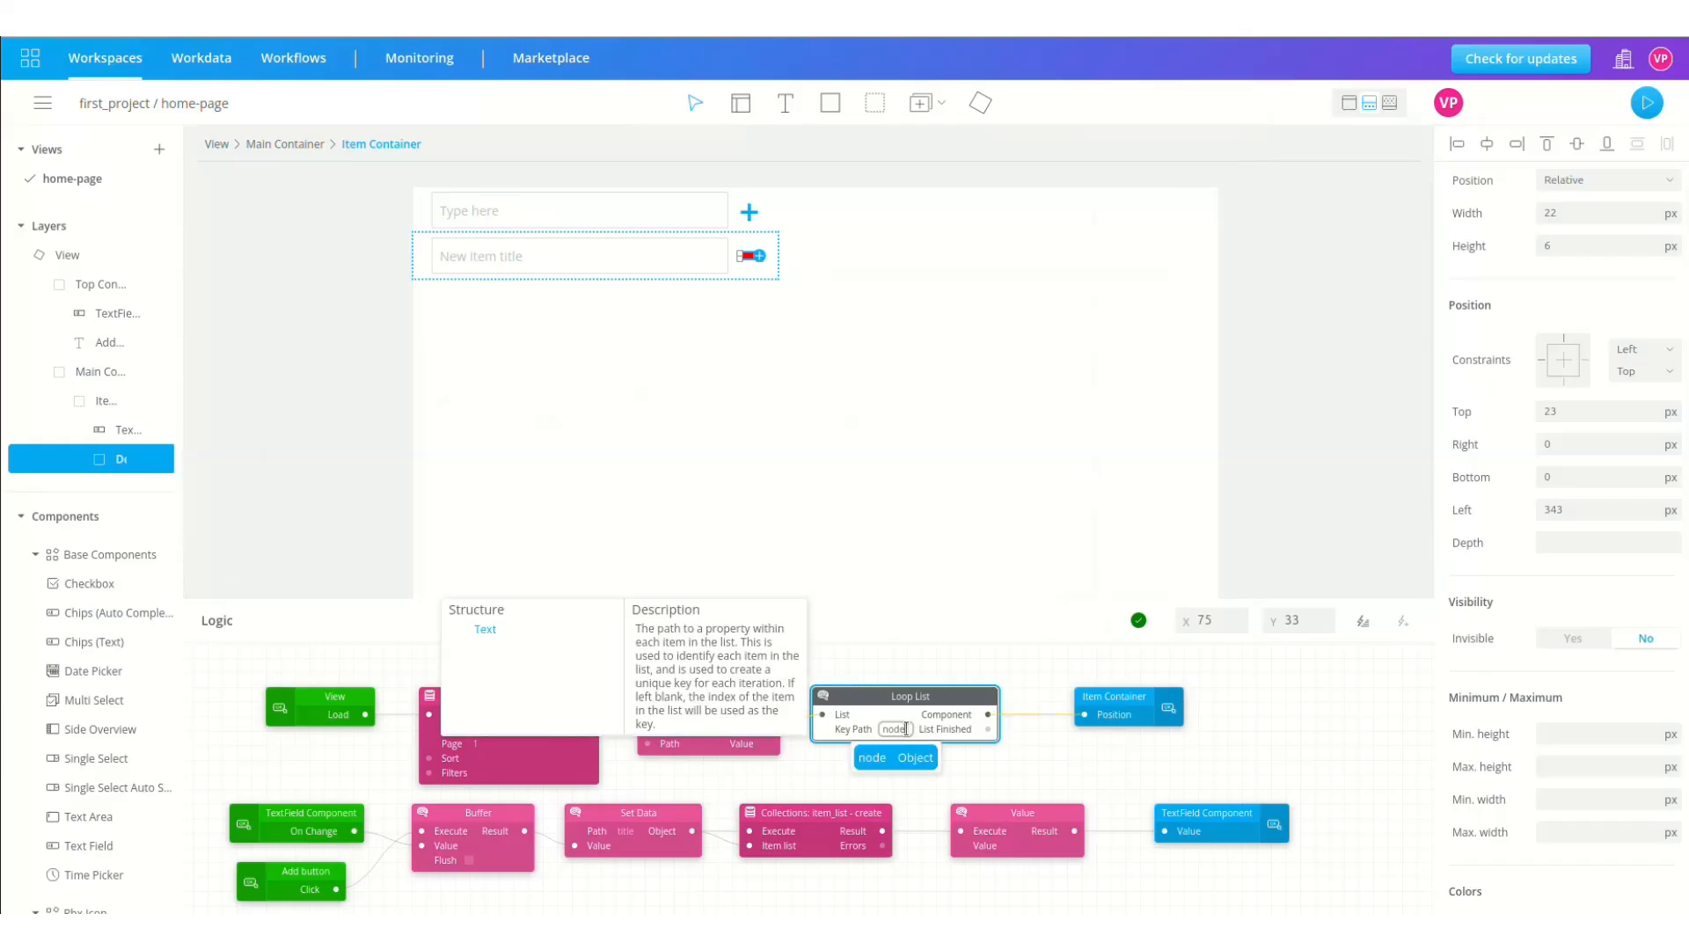
pyautogui.write('.')
pyautogui.click(861, 760)
# - Run the app preview and delete the "Third item", "Second item" and "First name" entries
pyautogui.click(1652, 102)
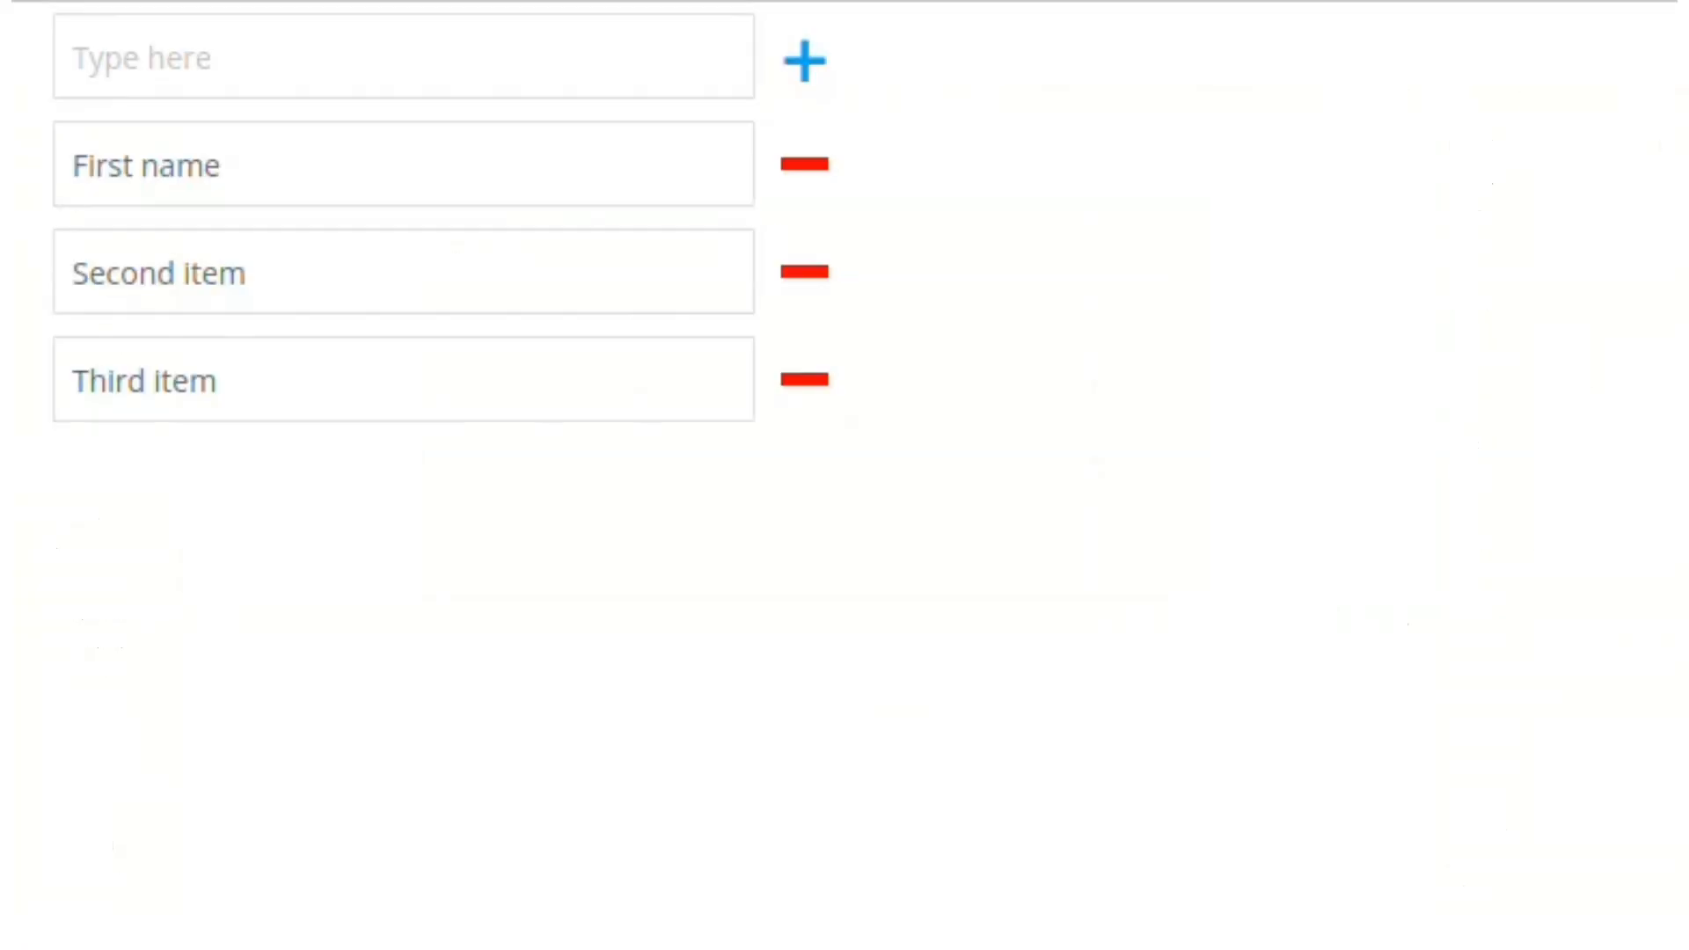
pyautogui.click(811, 379)
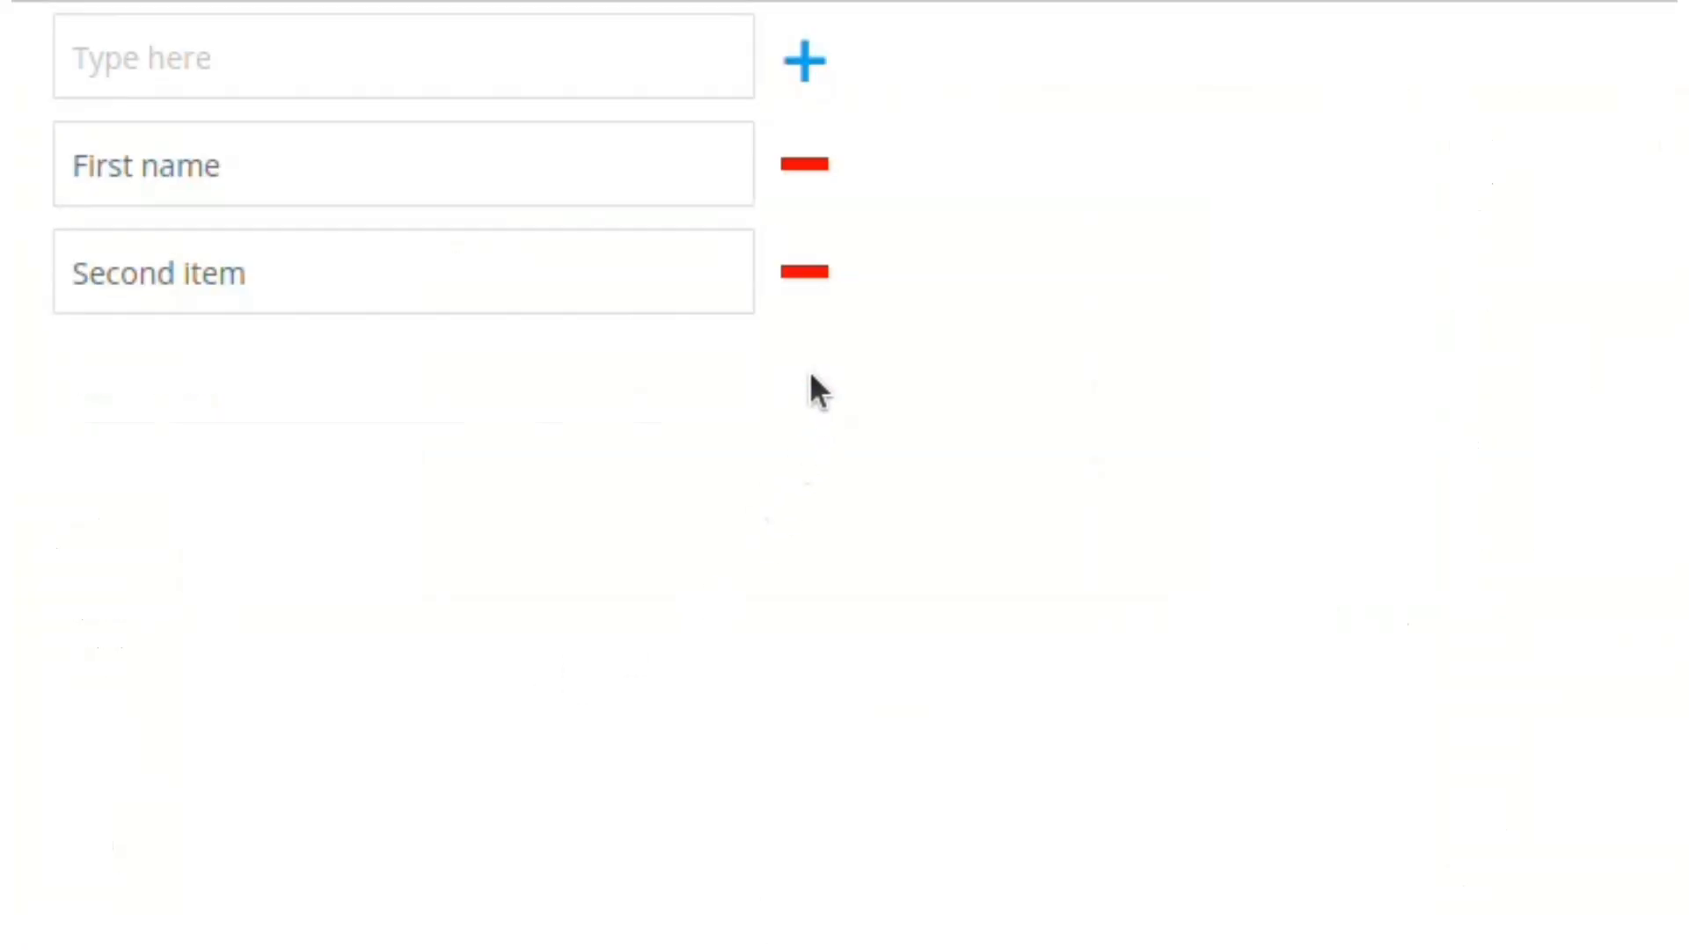
pyautogui.click(804, 272)
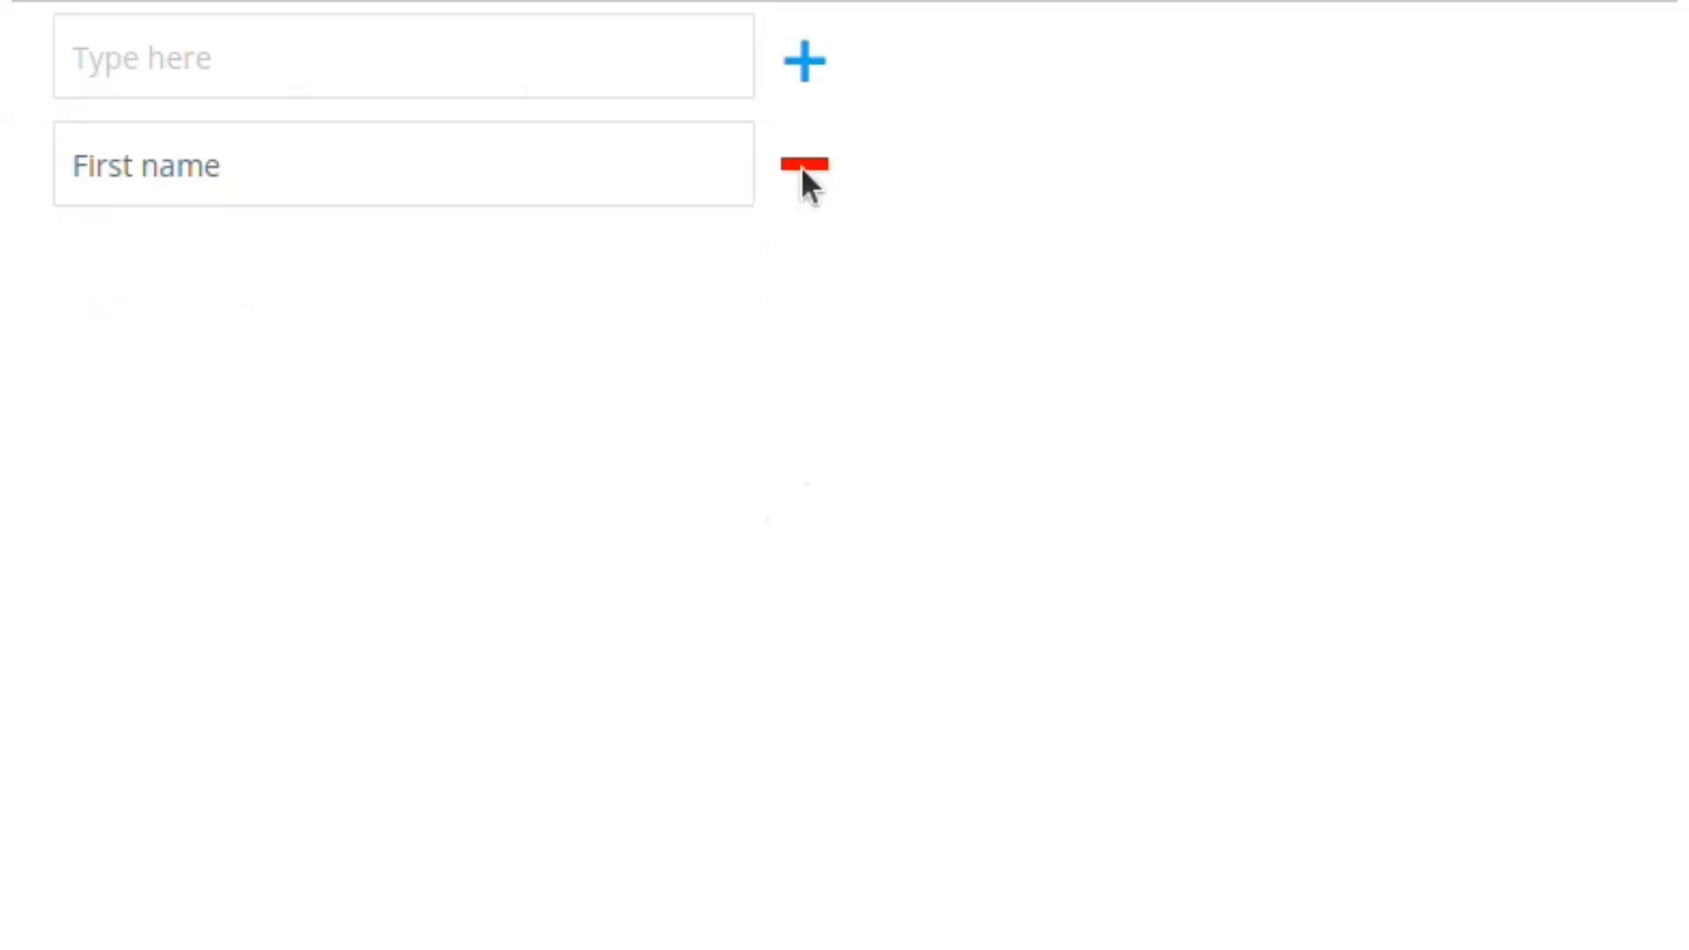
pyautogui.click(806, 167)
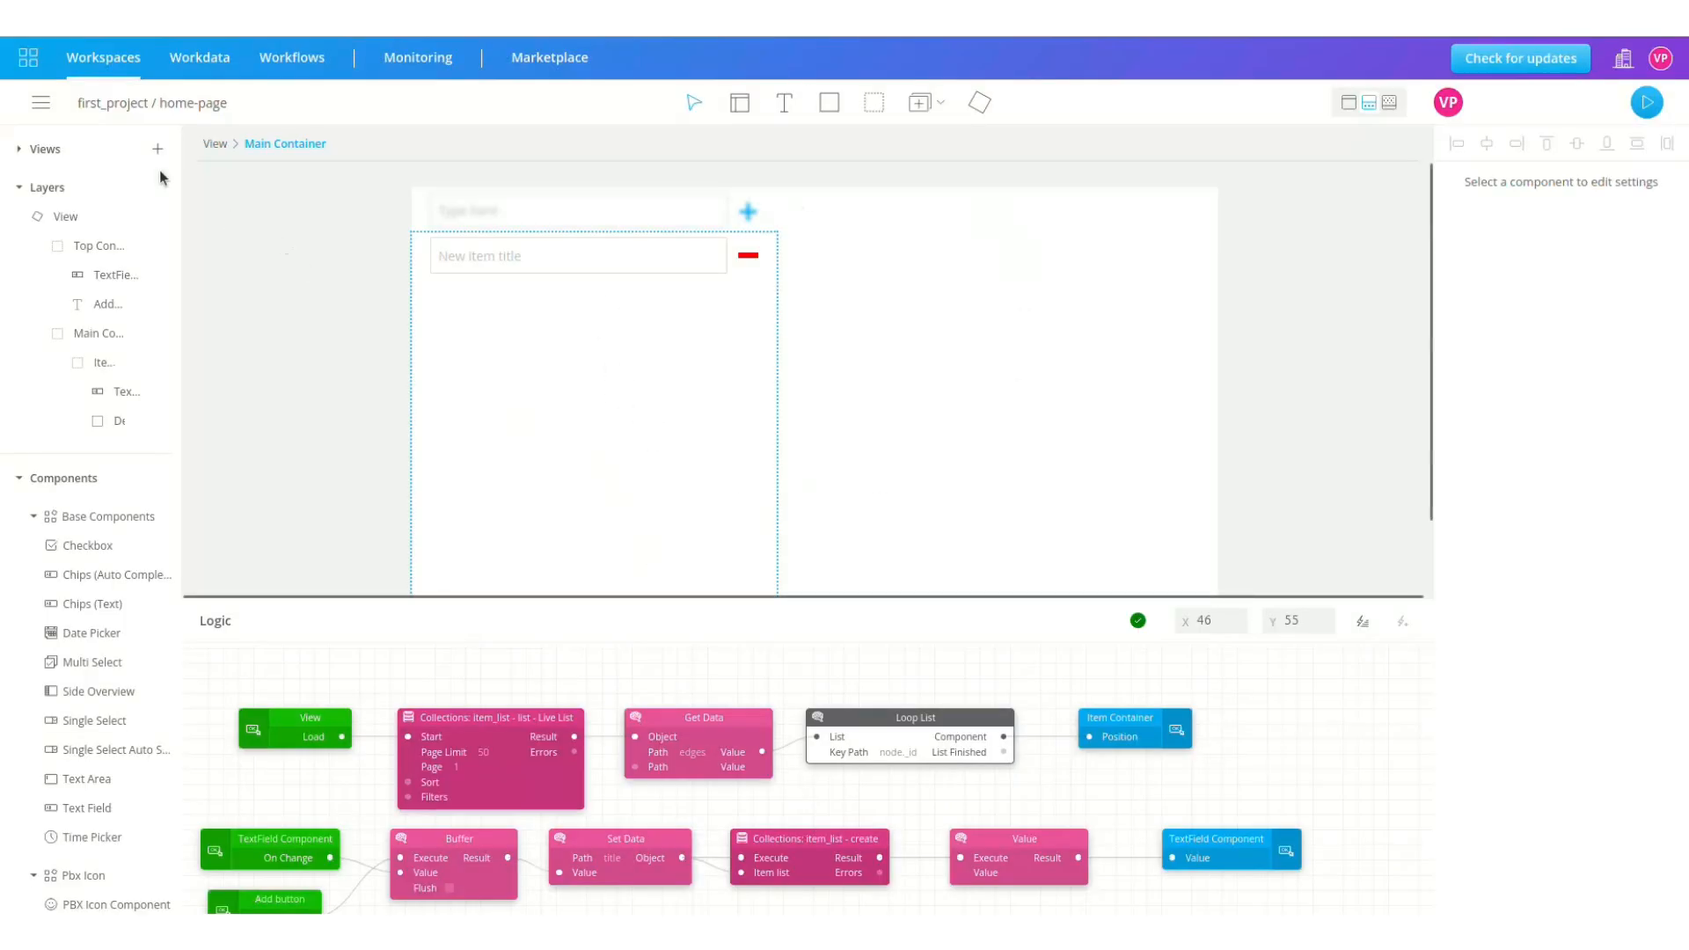
# - Deploy the current version under the title first_project and open the deployed app
pyautogui.click(44, 104)
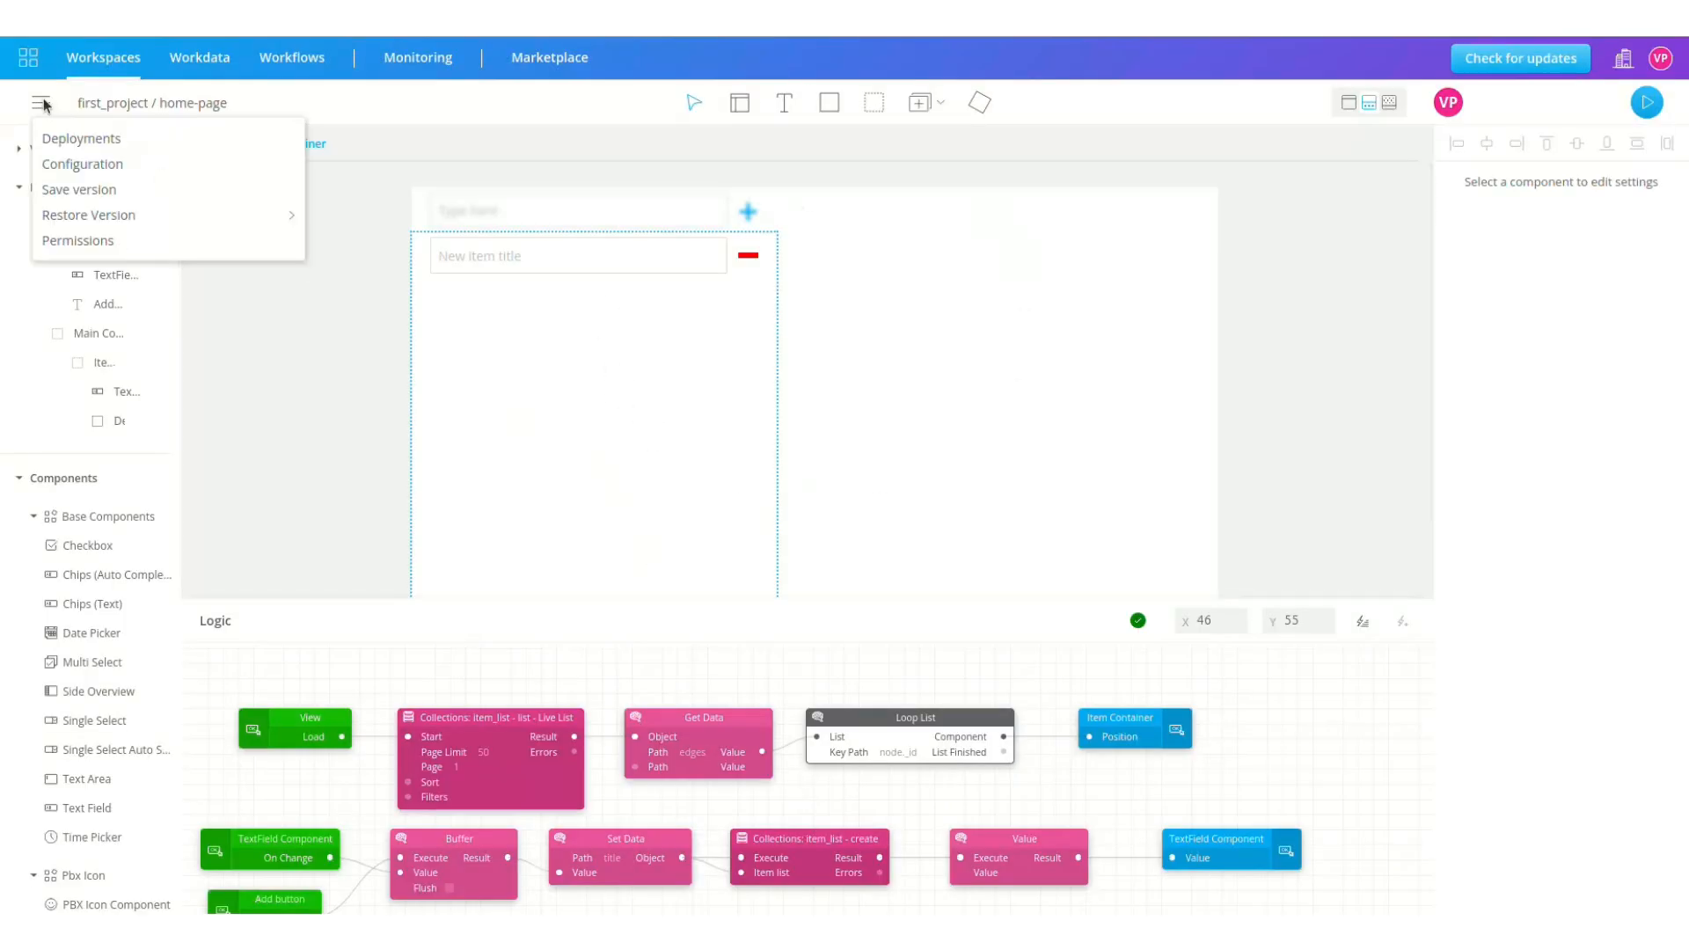
pyautogui.click(87, 139)
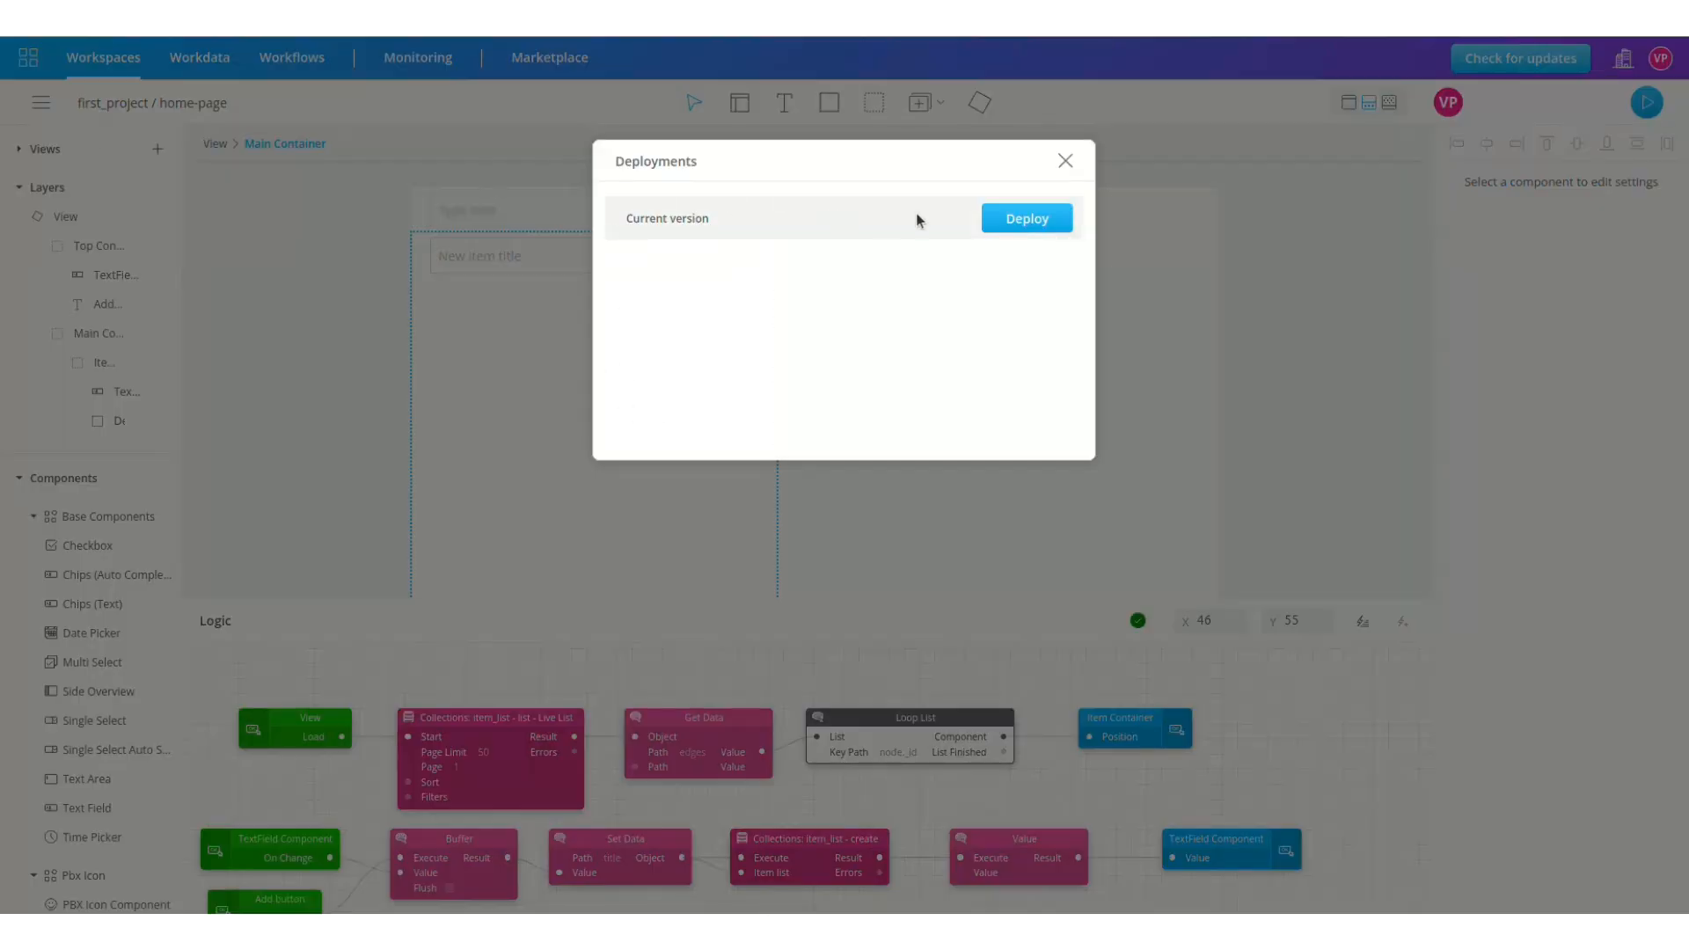
pyautogui.click(1020, 228)
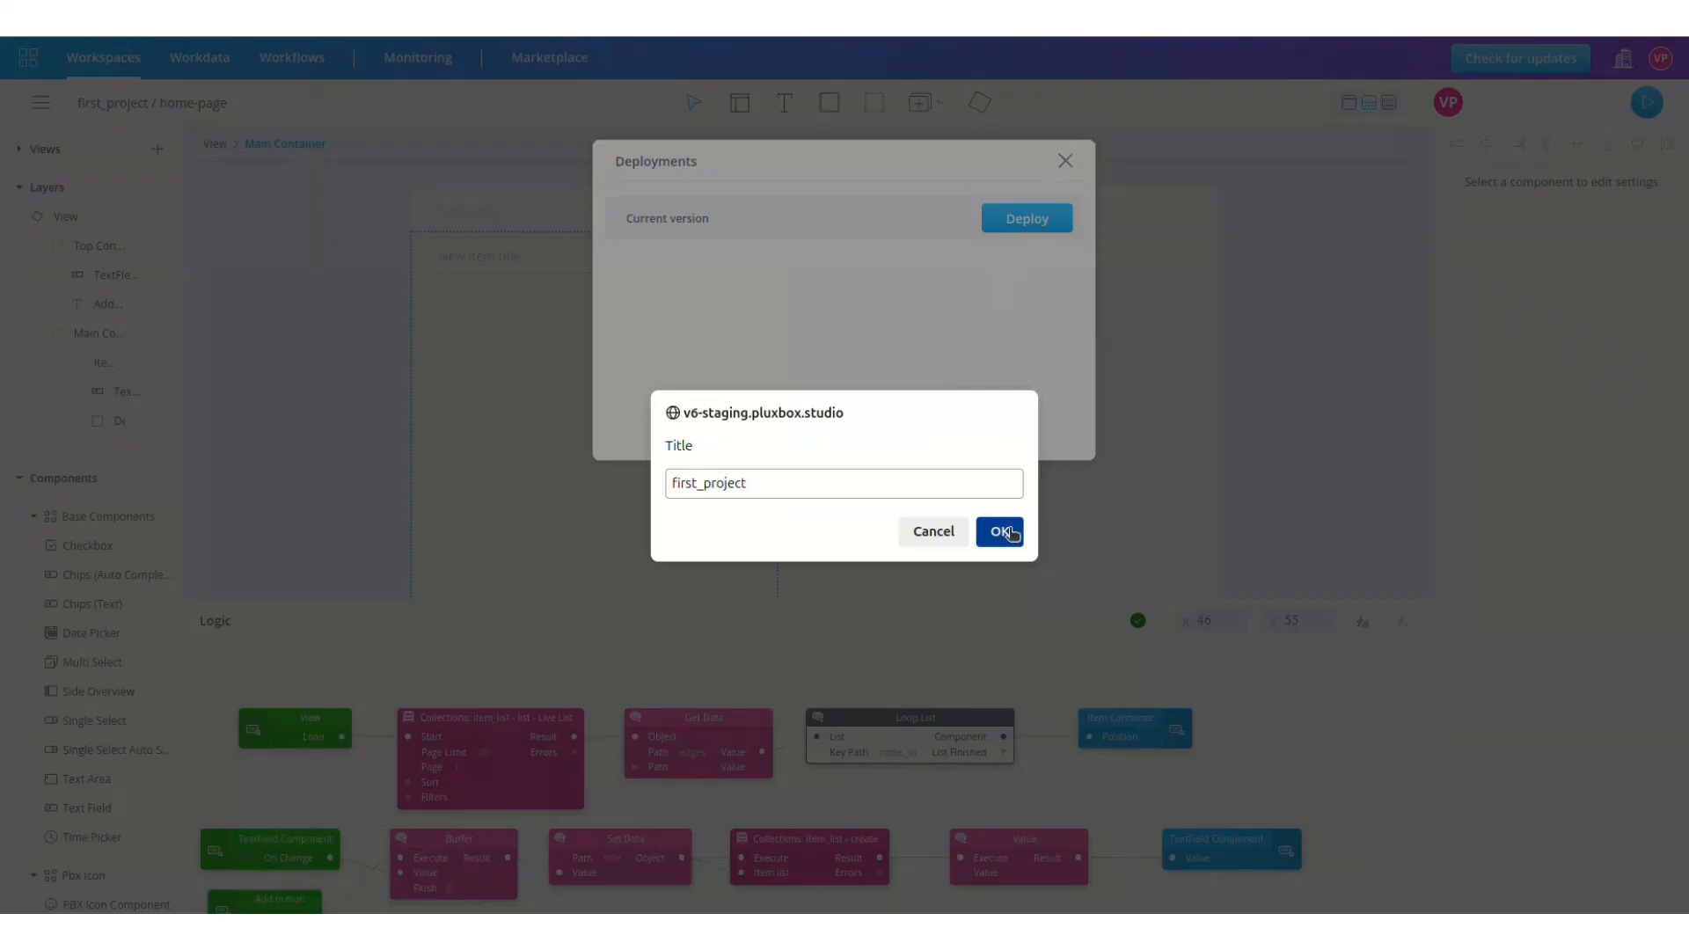
pyautogui.click(999, 531)
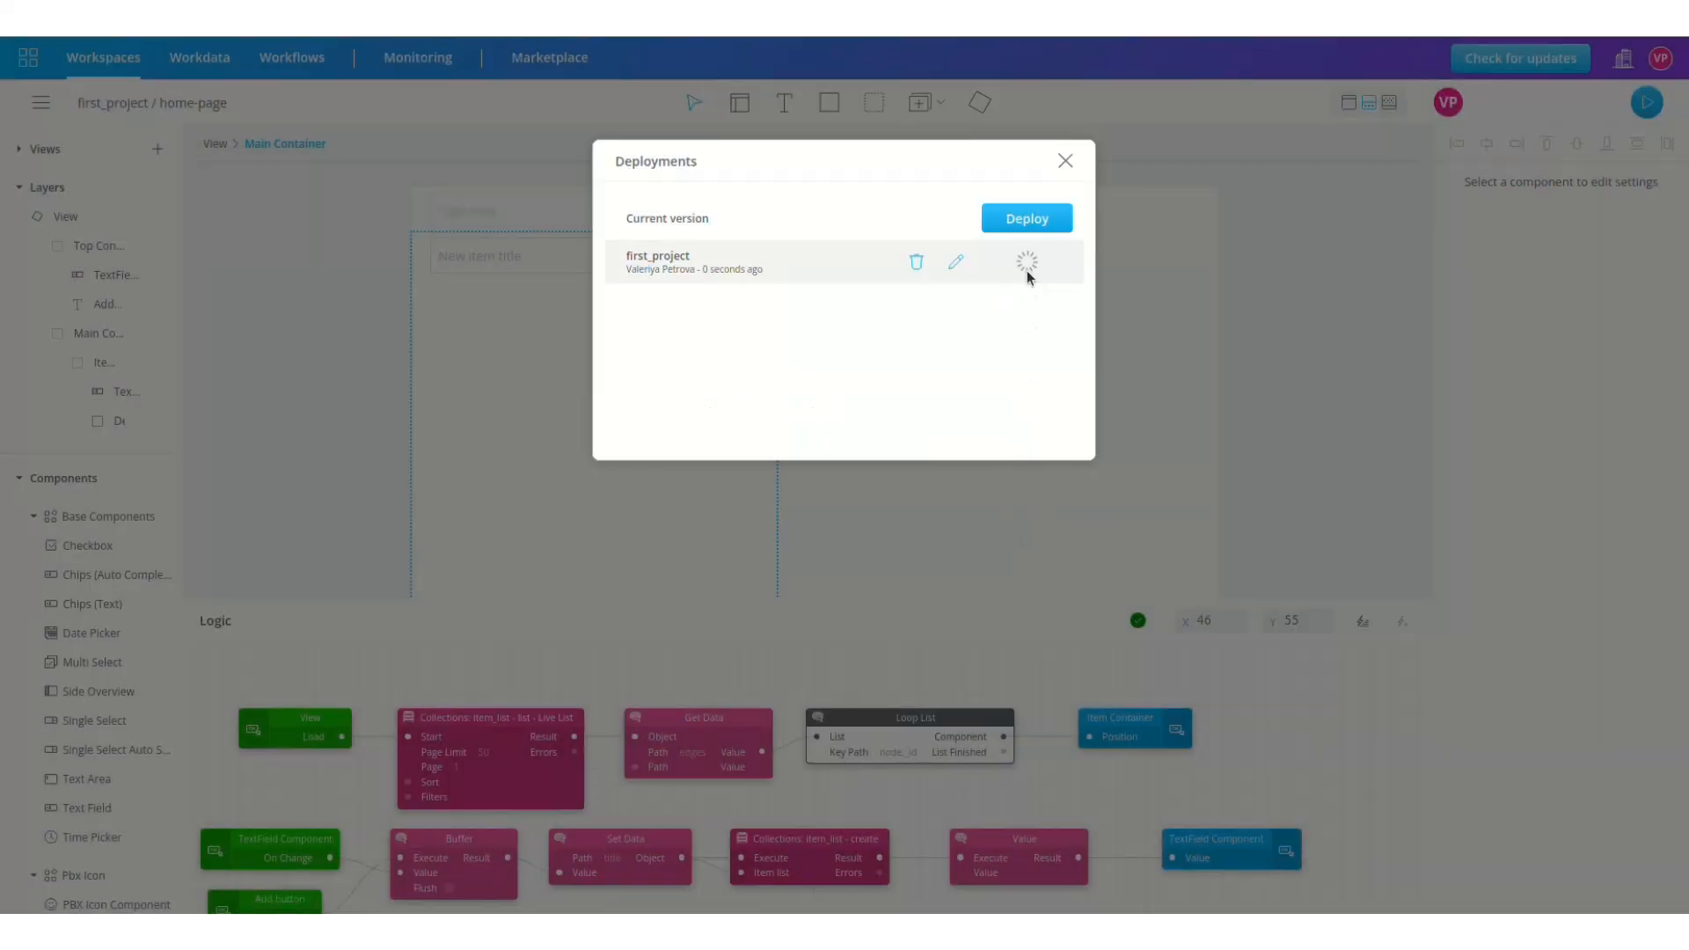
pyautogui.click(1029, 273)
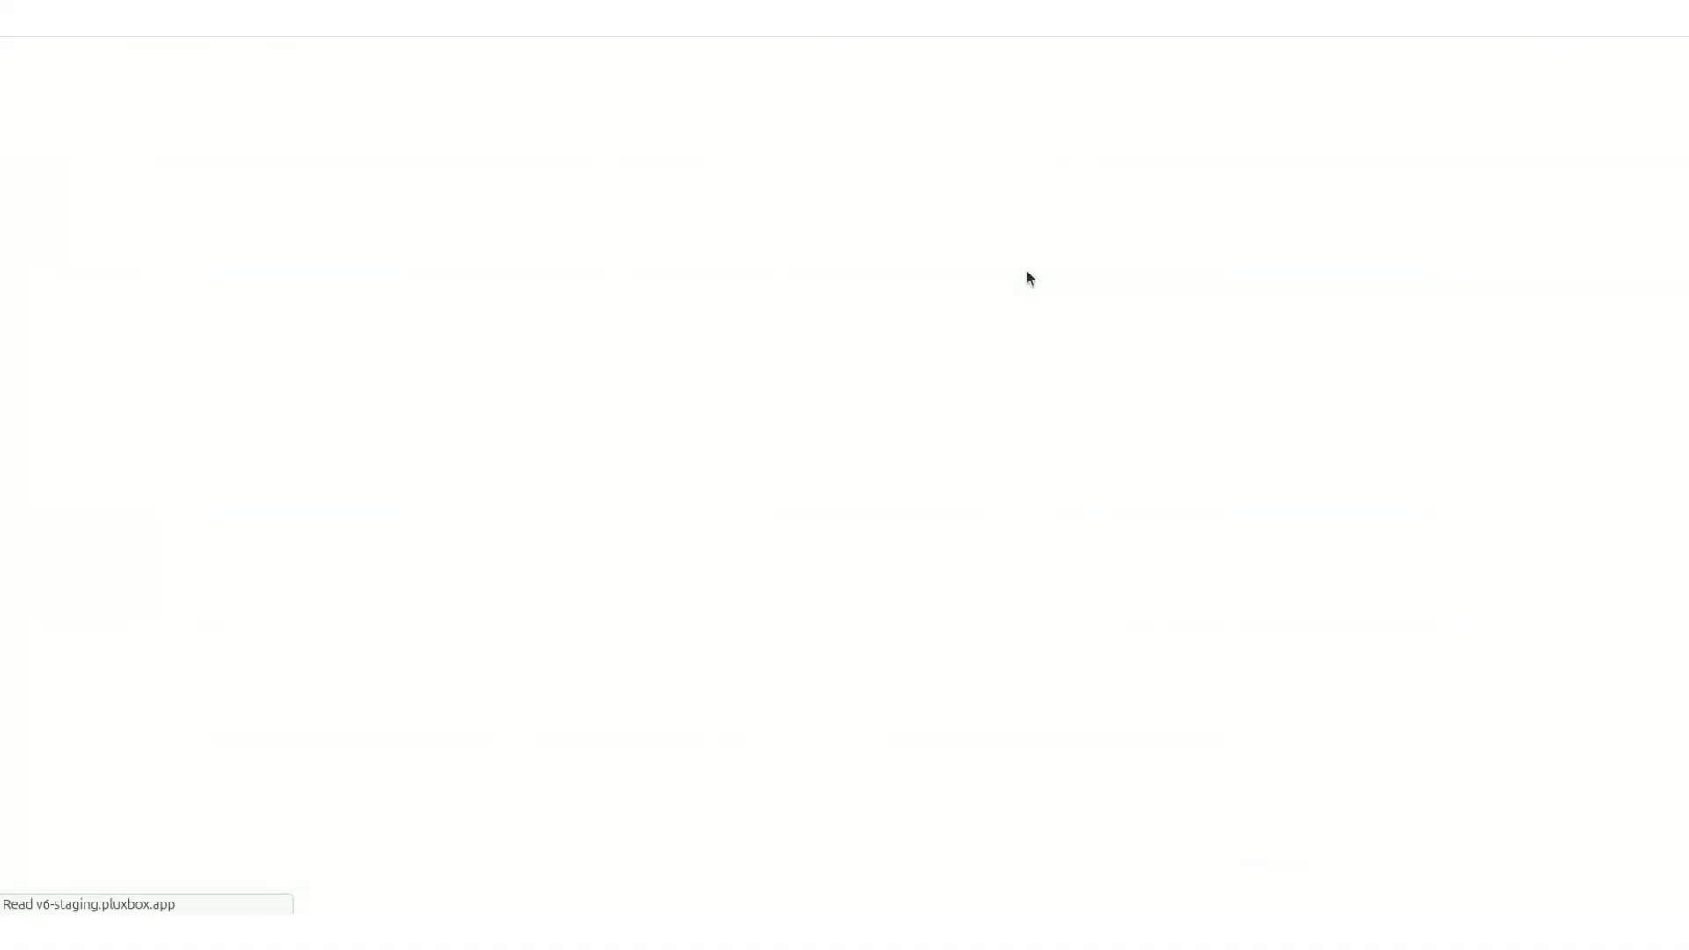
# - Add the entries "First item", "Second item" and "Third item" to the deployed app's list
pyautogui.write('First item')
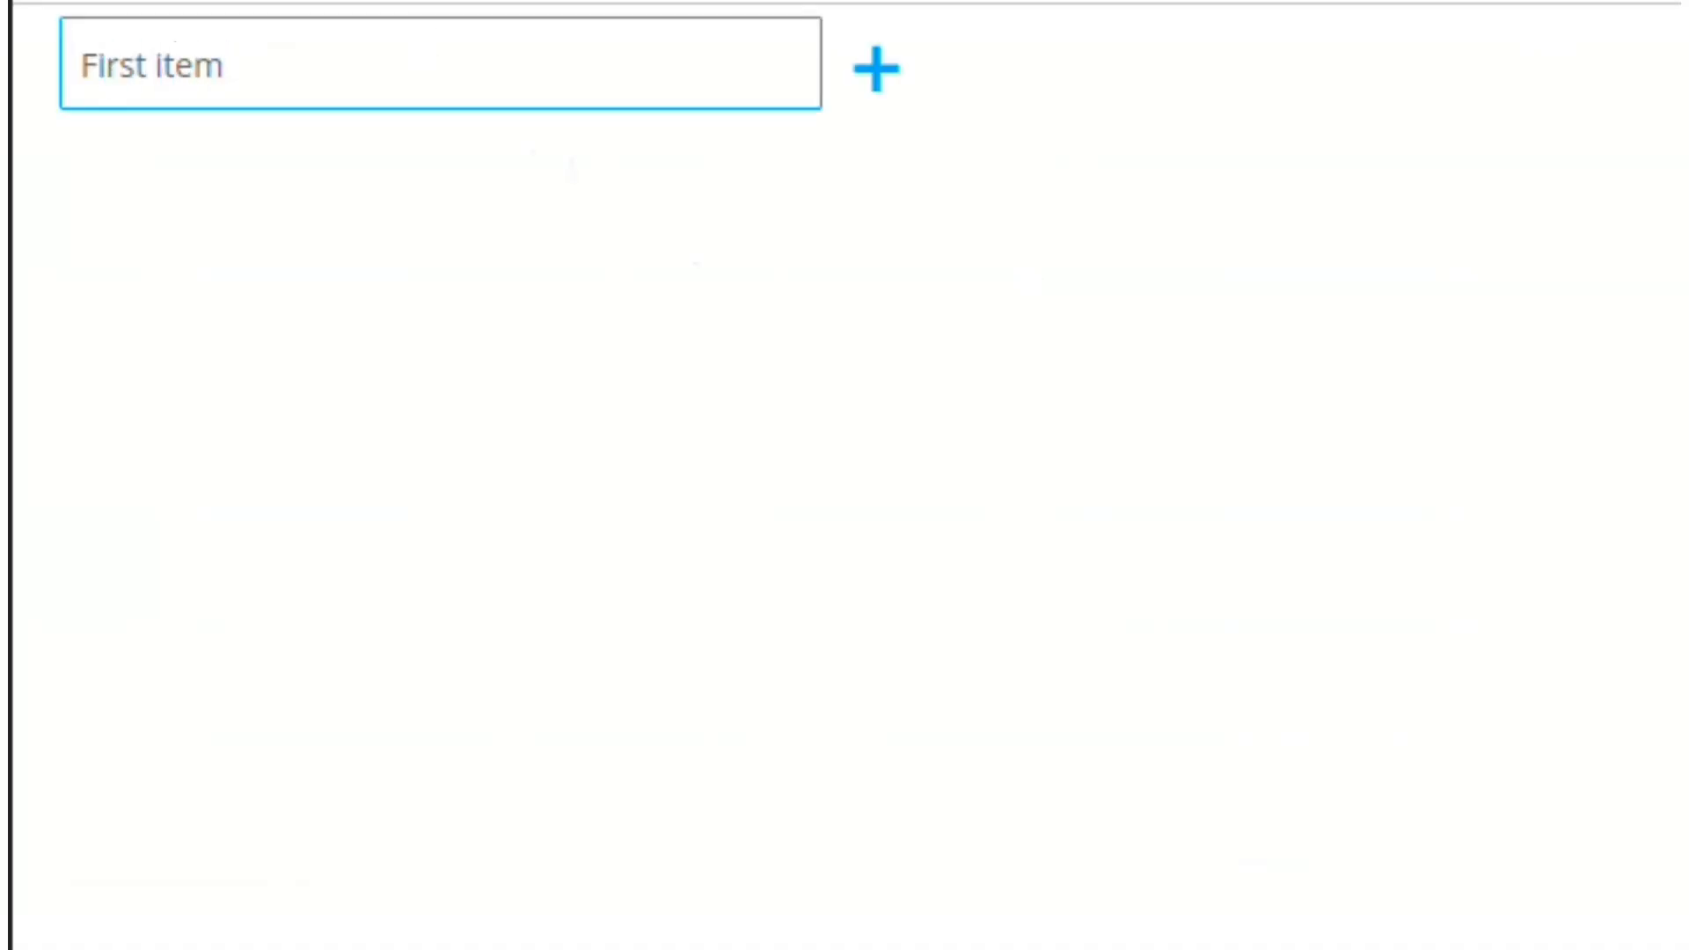
pyautogui.click(850, 72)
pyautogui.click(607, 57)
pyautogui.write('Second item')
pyautogui.click(862, 64)
pyautogui.click(651, 64)
pyautogui.write('Third item')
pyautogui.click(879, 66)
# - Delete the added entries from the deployed app's list, ending with "First item"
pyautogui.click(877, 297)
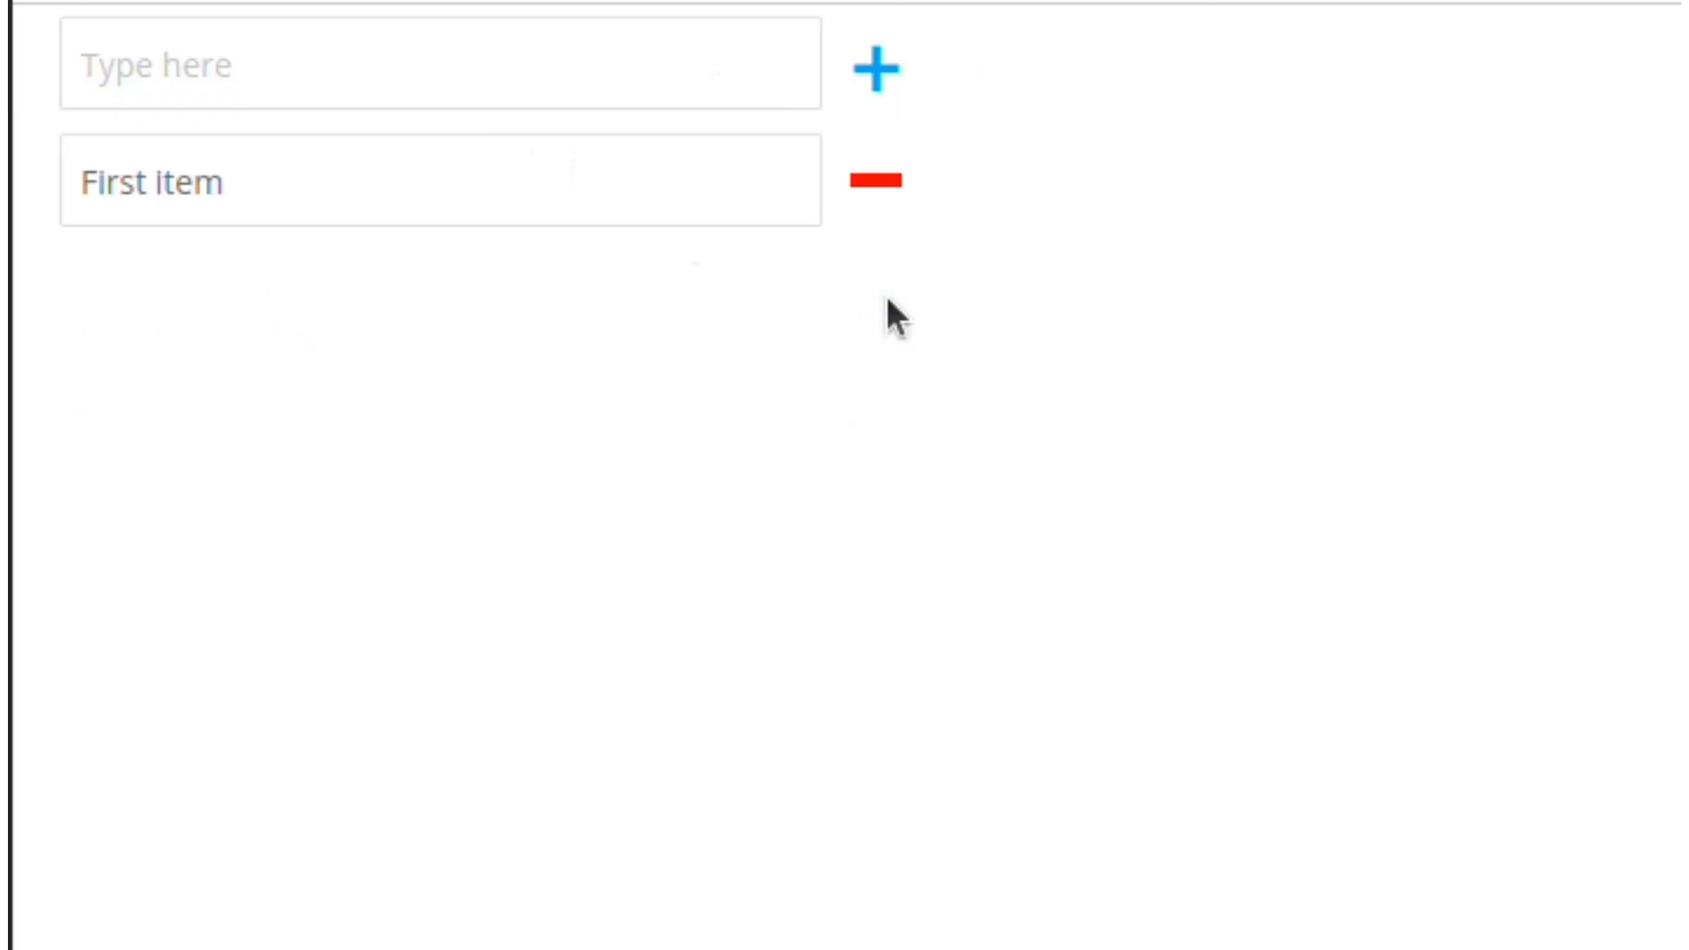
pyautogui.click(875, 180)
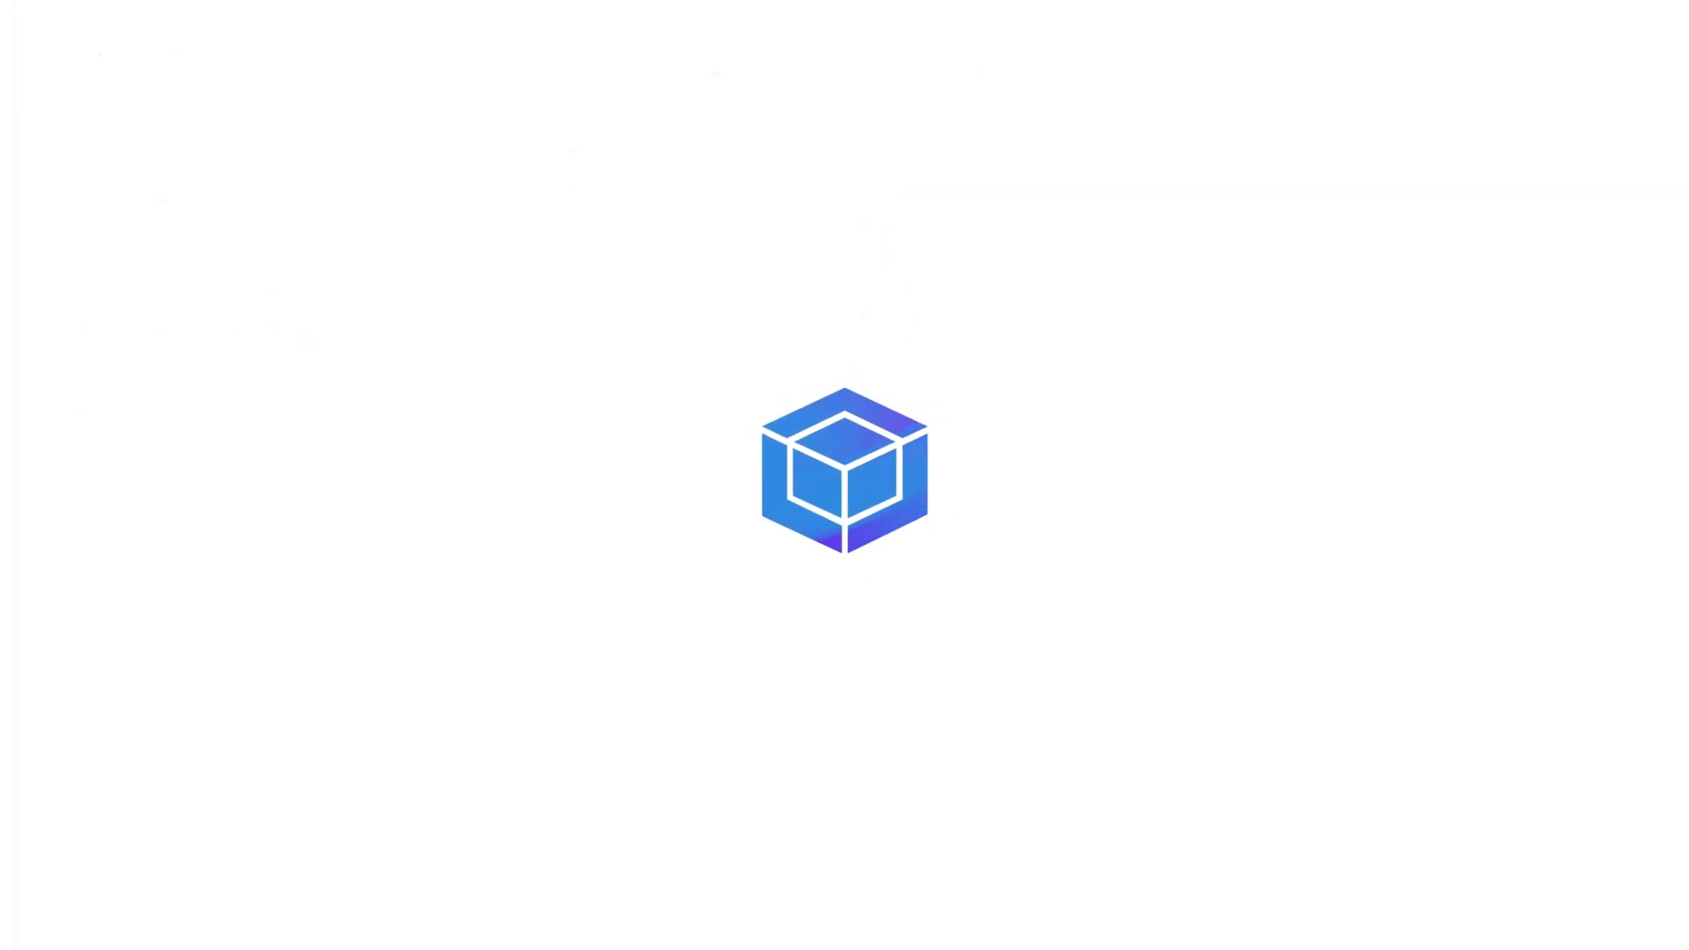